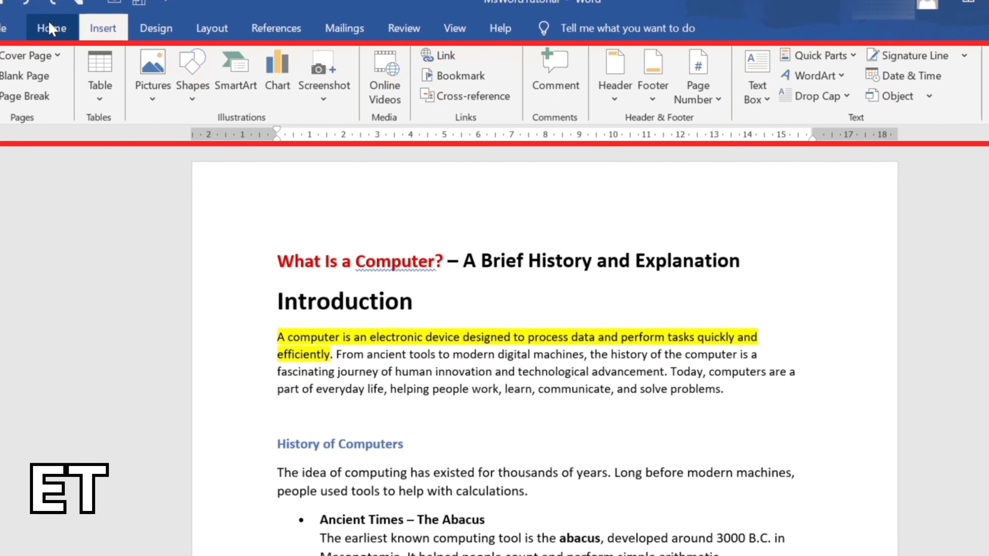
Insert the built-in Grid cover page at the start of the document.
left_click(47, 25)
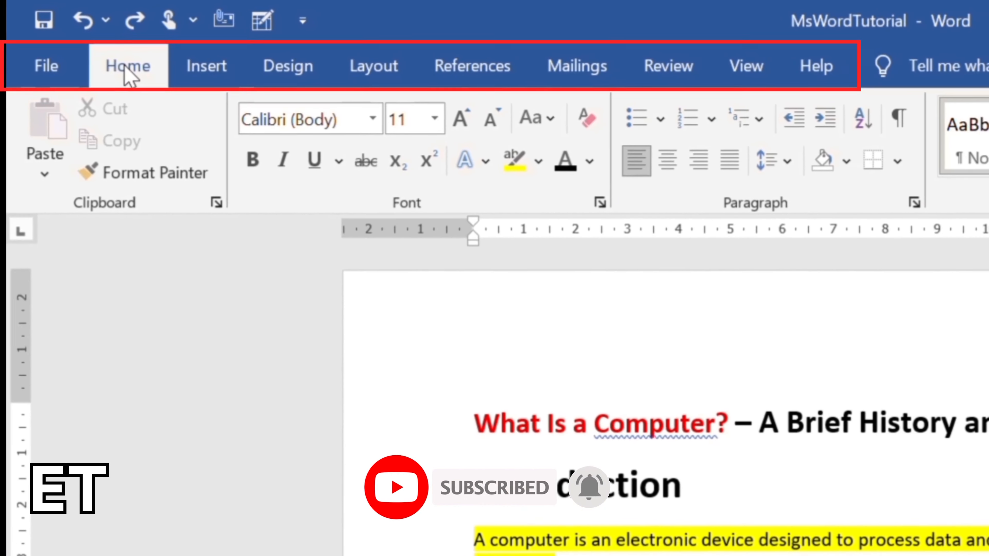
left_click(205, 67)
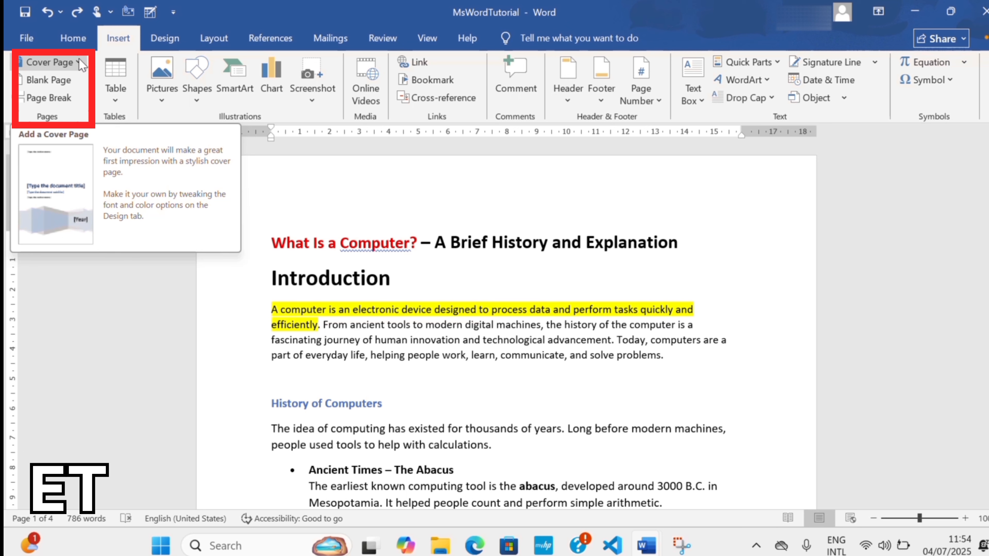
left_click(80, 61)
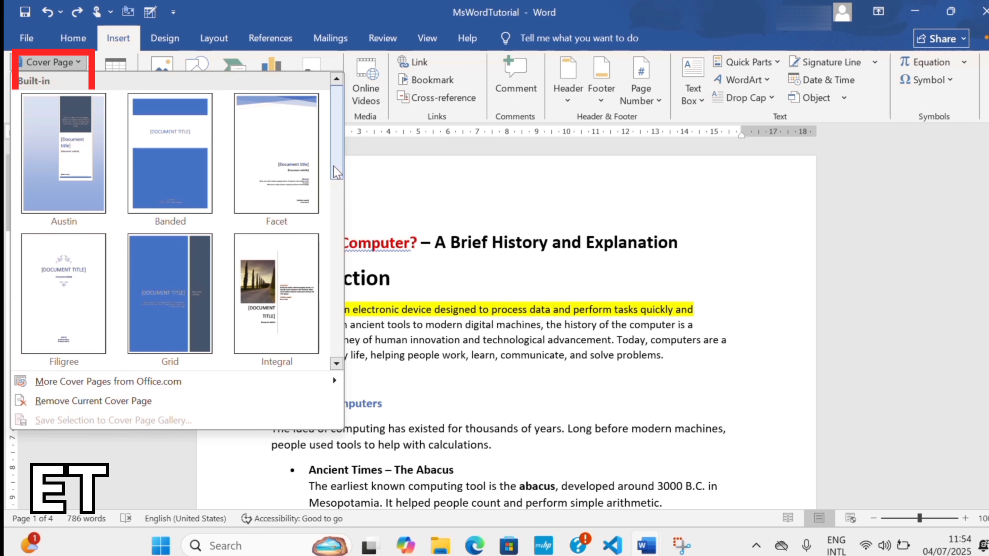
left_click_drag(333, 166, 317, 197)
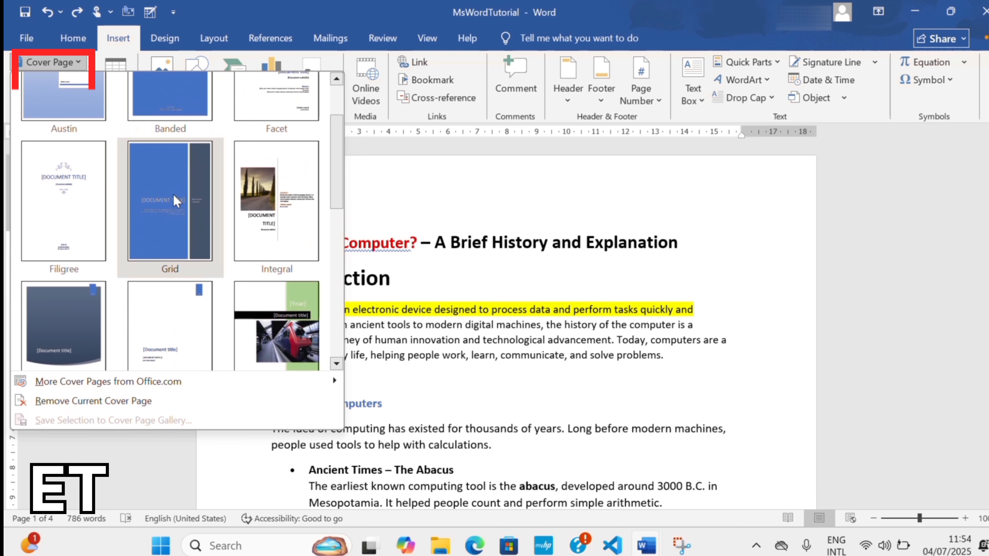
left_click(175, 200)
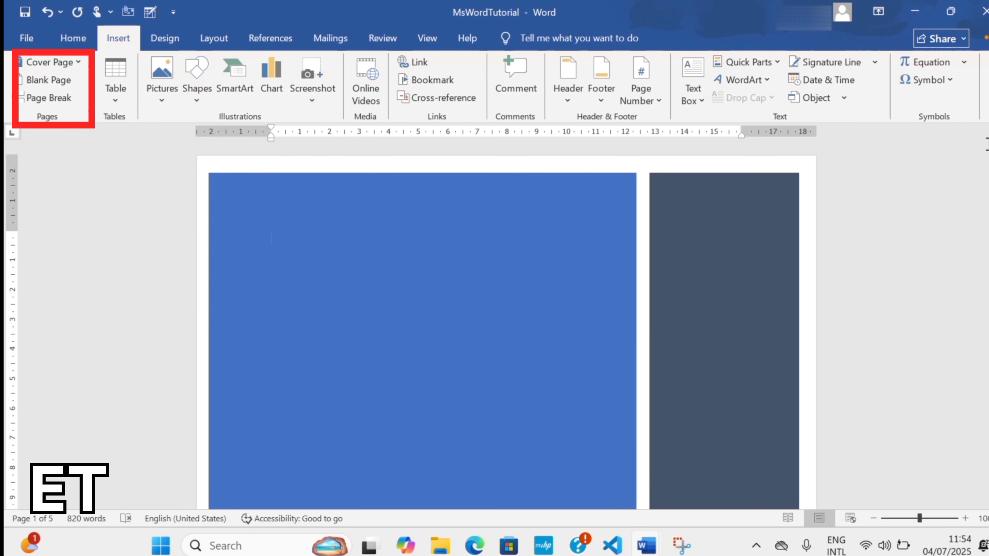
Replace the cover page's title placeholder with "WHAT IS A COMPUTER".
left_click_drag(987, 156, 987, 178)
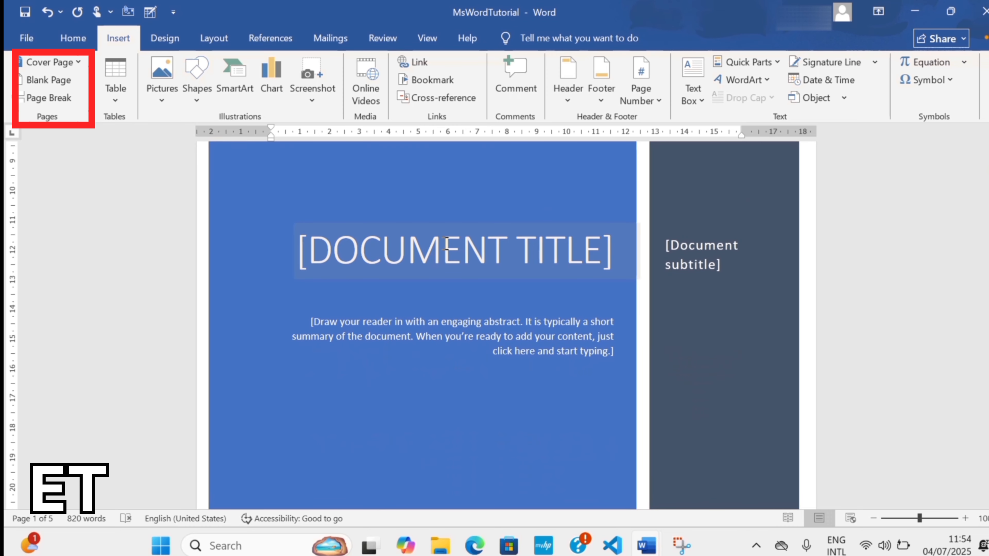
left_click(452, 253)
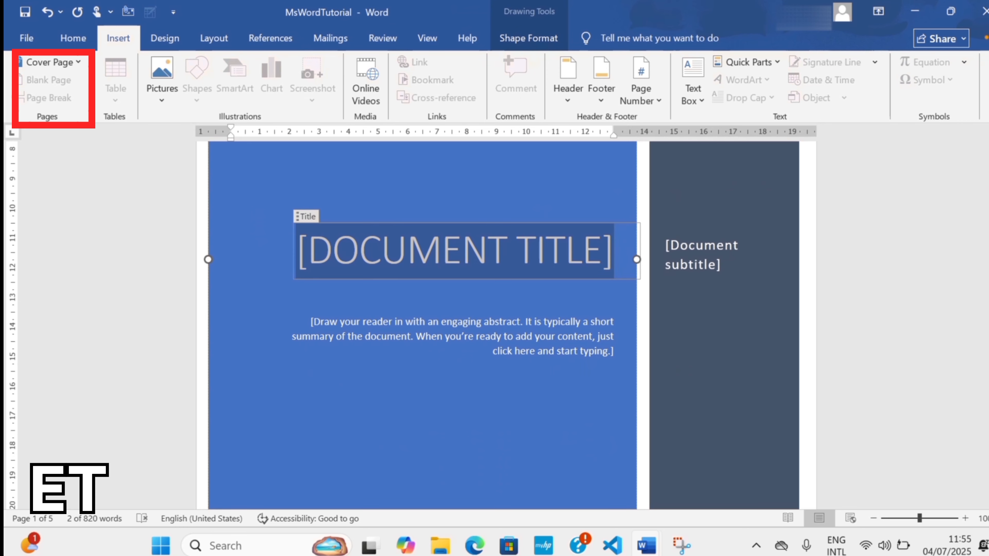
mouse_move(988, 179)
left_mouse_down()
mouse_move(988, 214)
mouse_move(988, 178)
left_mouse_up()
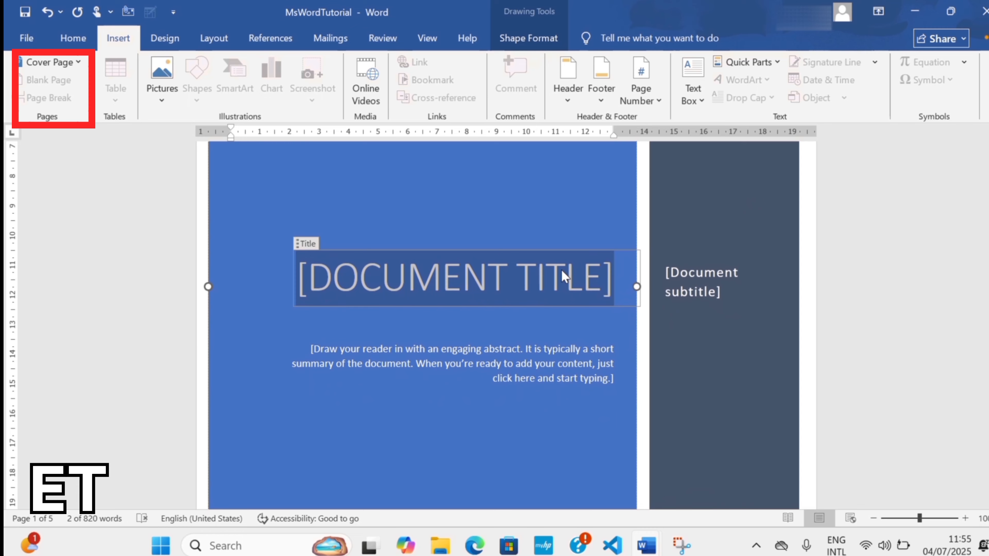
type("WHAT IS A")
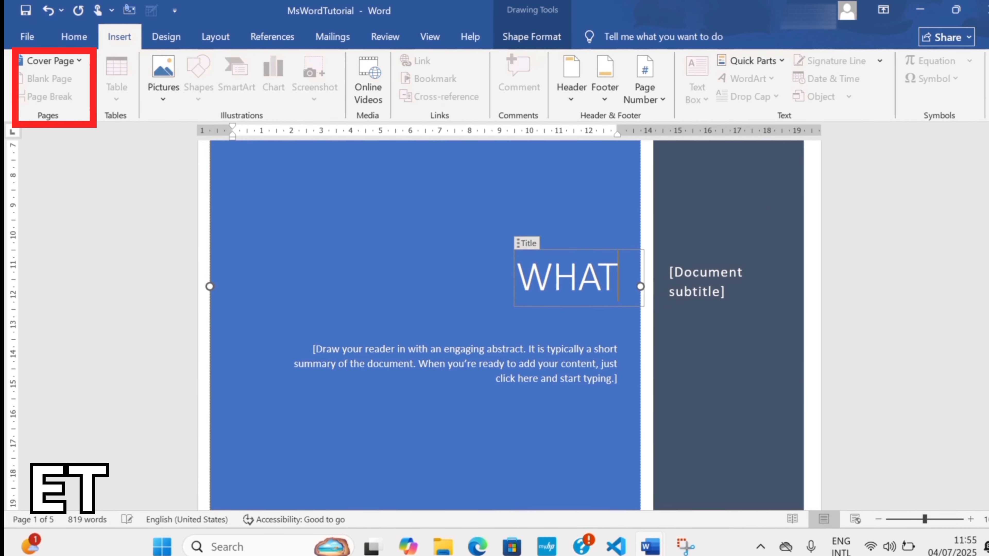
type(" COMPUTER")
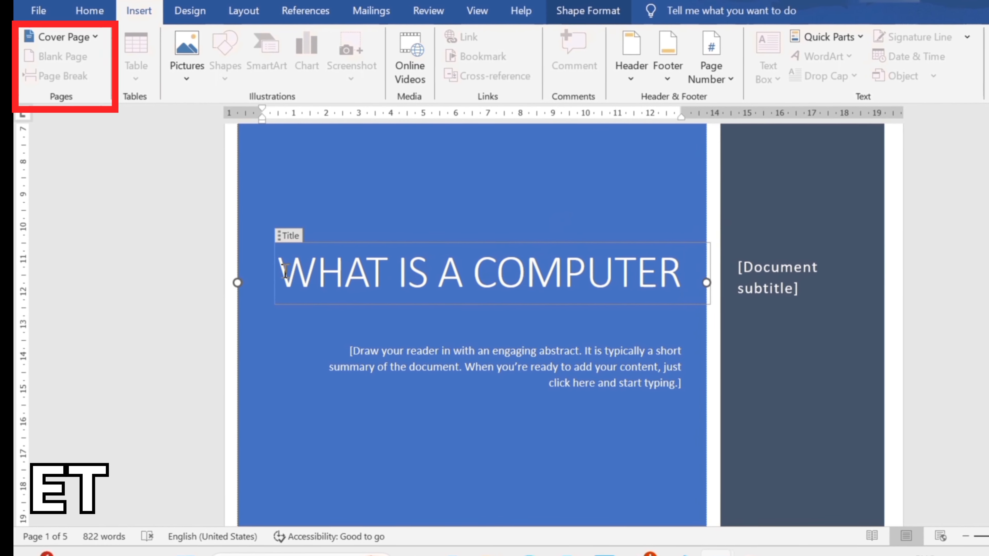
Select the whole cover page title and make it bold.
left_click_drag(274, 277, 717, 271)
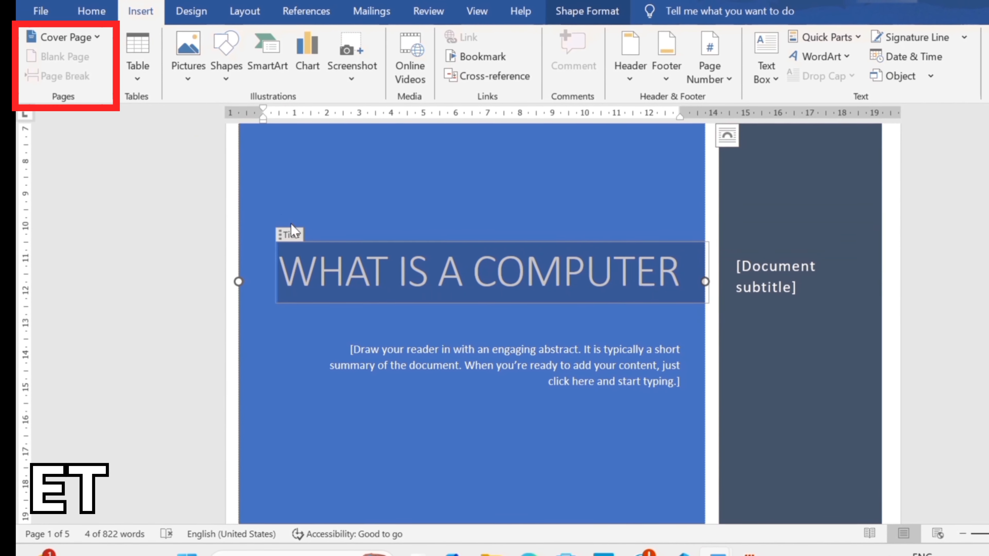
left_click(281, 262)
left_click_drag(278, 262, 627, 277)
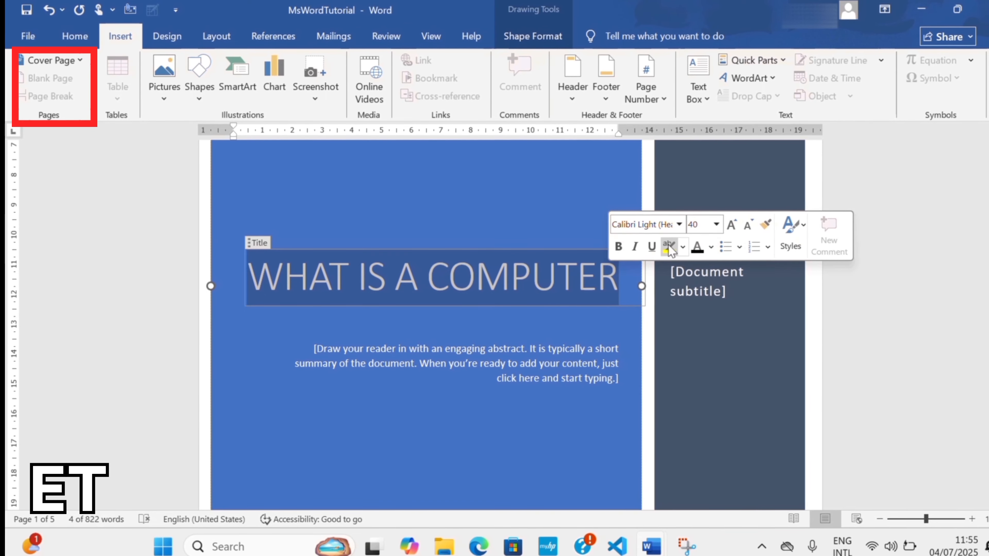
left_click(620, 251)
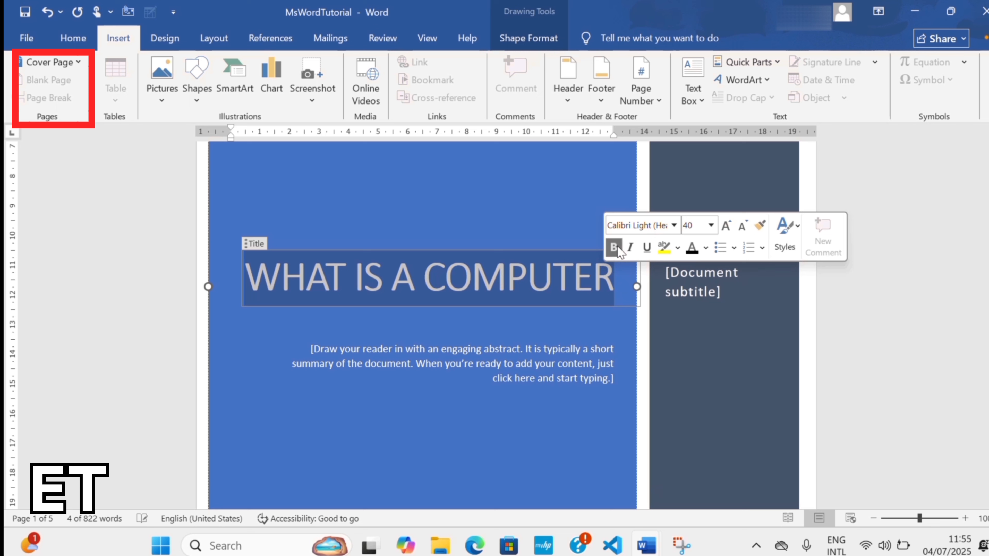
Try italics and a yellow highlight on the title, undo the highlight and remove the italics.
left_click(628, 254)
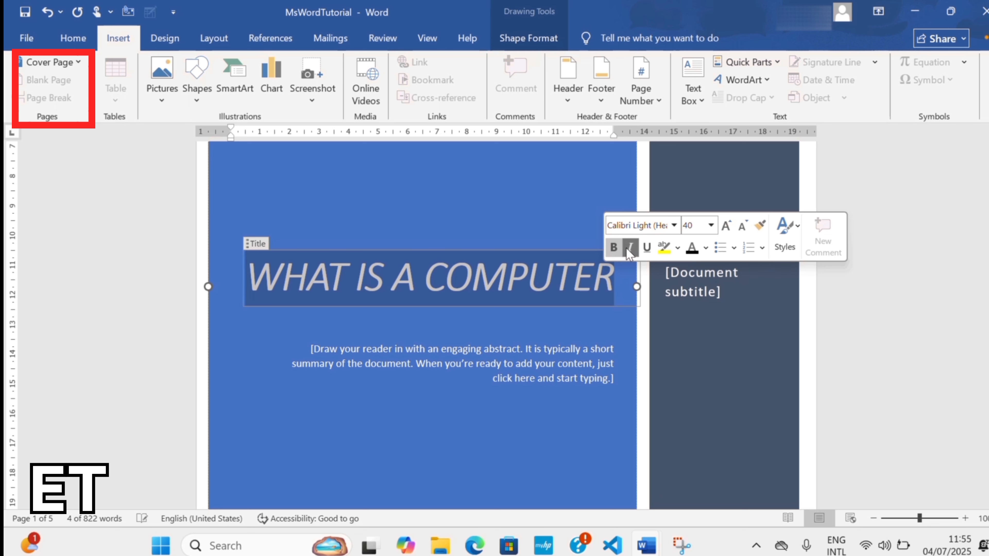
left_click(663, 248)
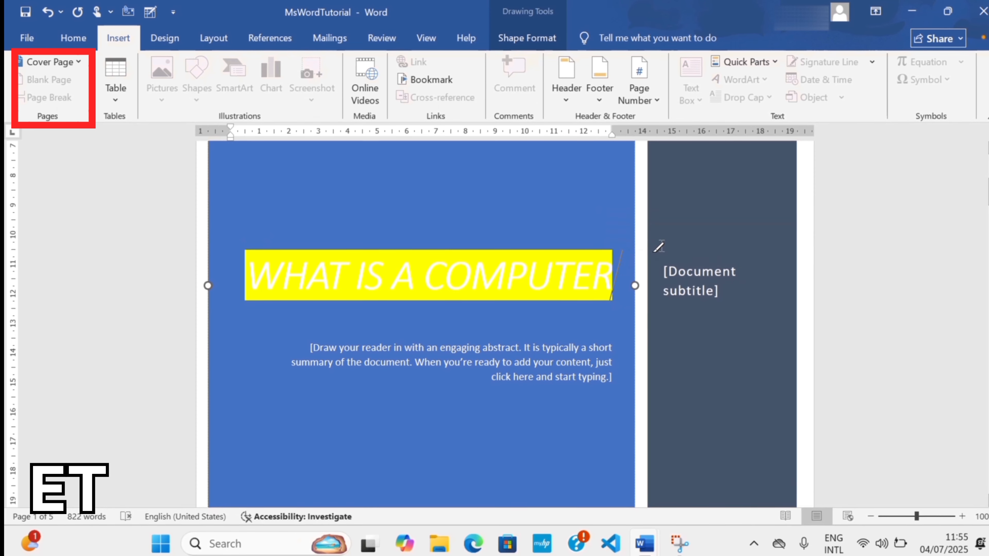
key("ctrl+z")
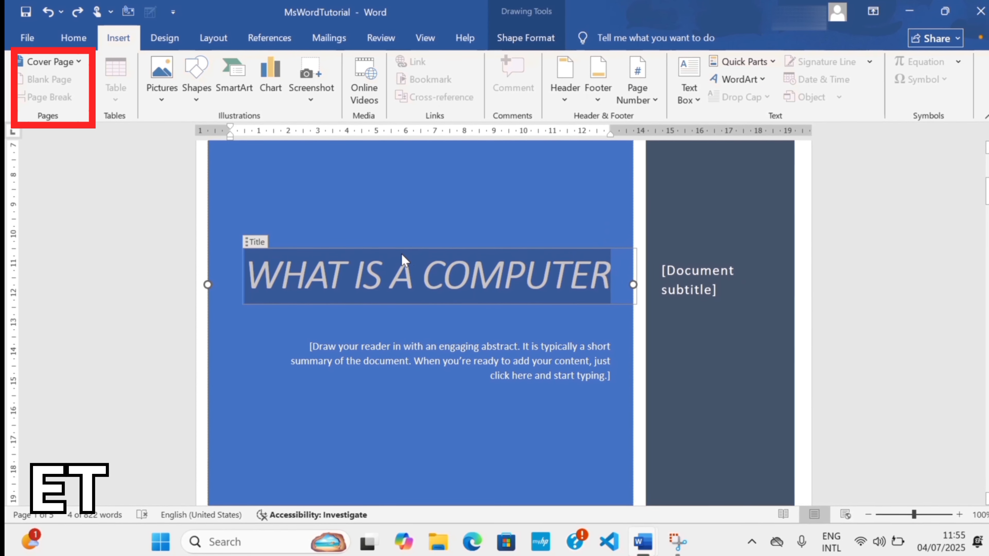
left_click(251, 265)
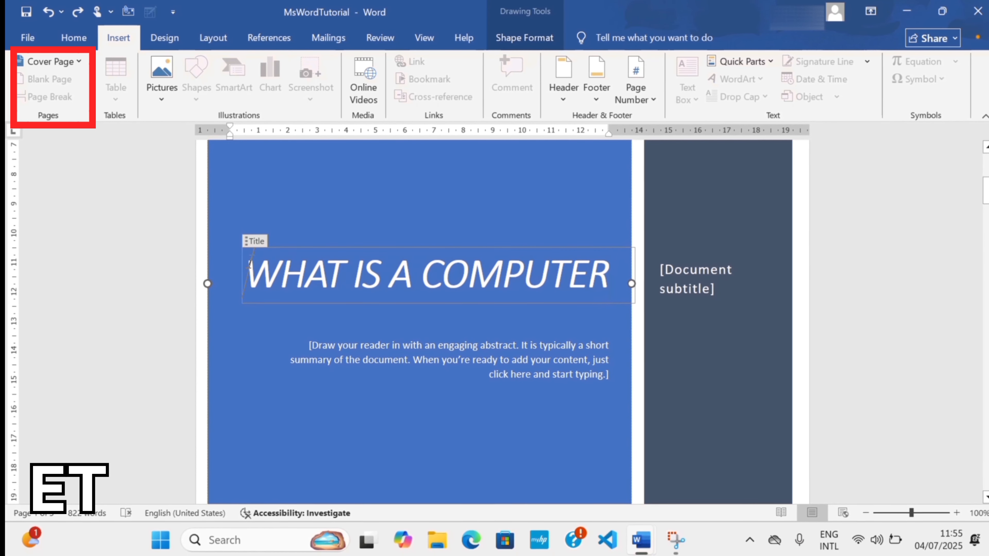
left_click_drag(250, 266, 608, 268)
left_click(635, 249)
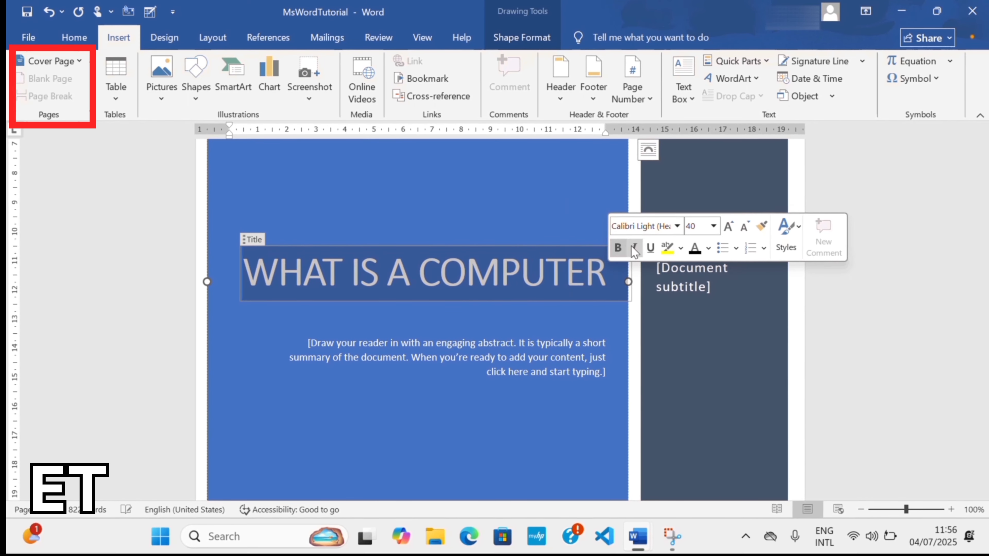
Change the title's font color to a light orange theme color.
left_click(693, 254)
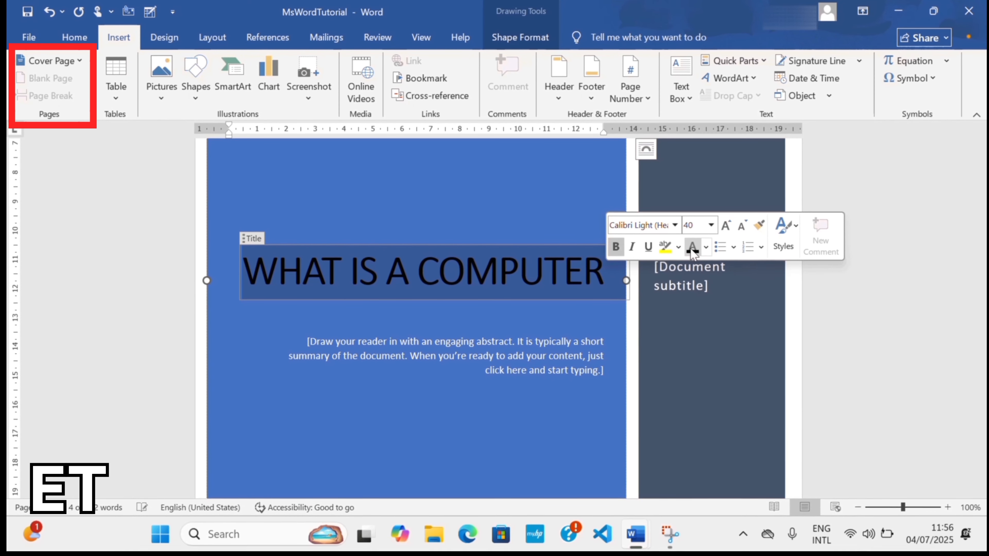
left_click(706, 248)
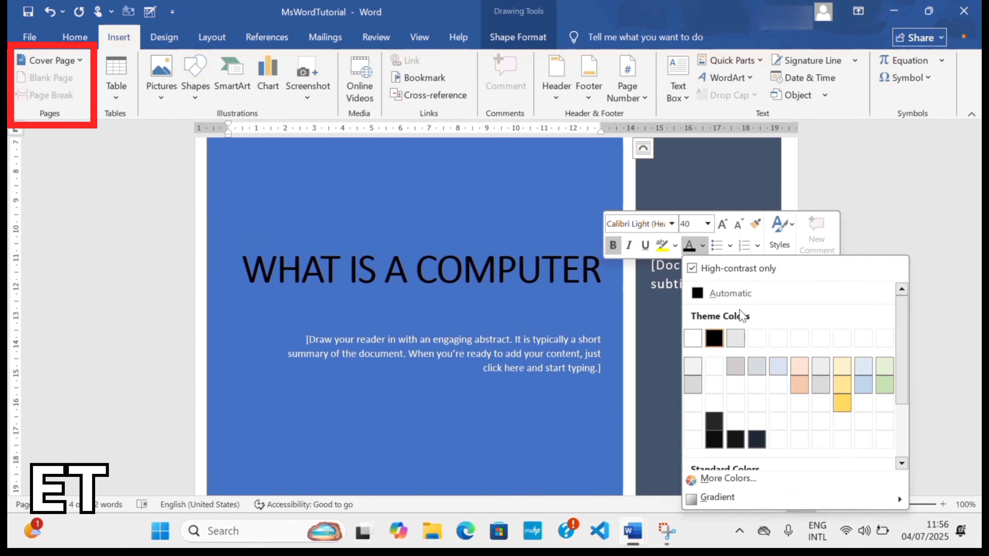
left_click(800, 387)
left_click(514, 194)
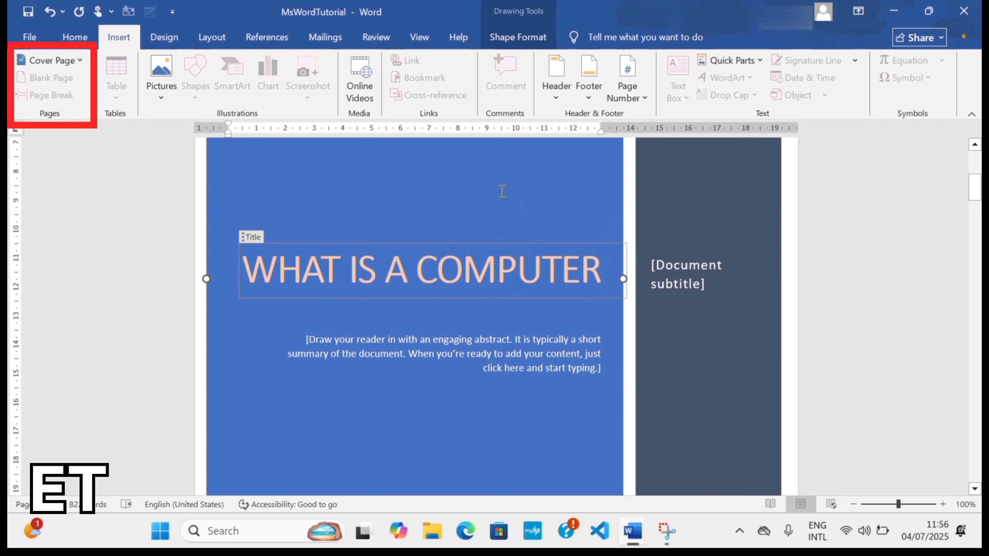
Examine the abstract and subtitle placeholders and the layout of the whole cover page.
left_click(509, 348)
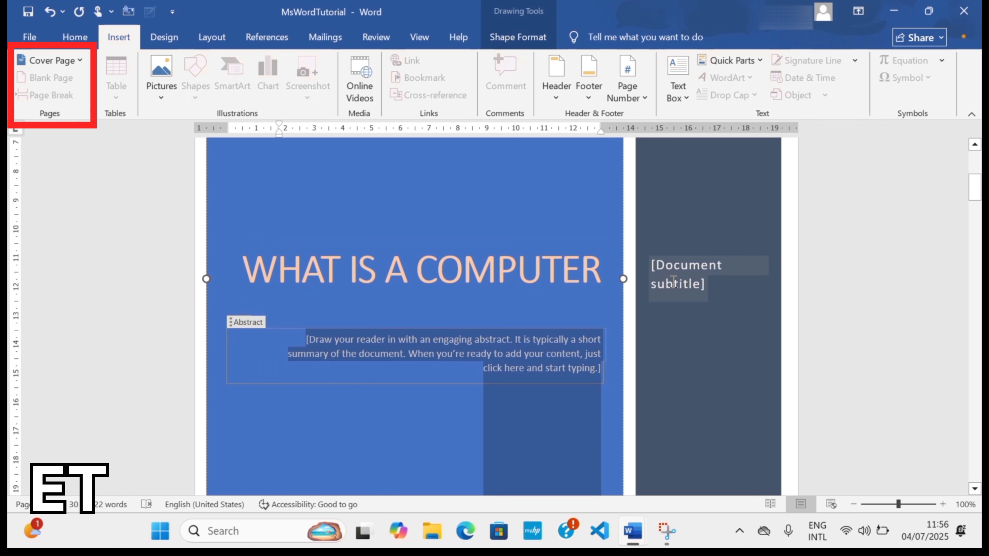
left_click(662, 284)
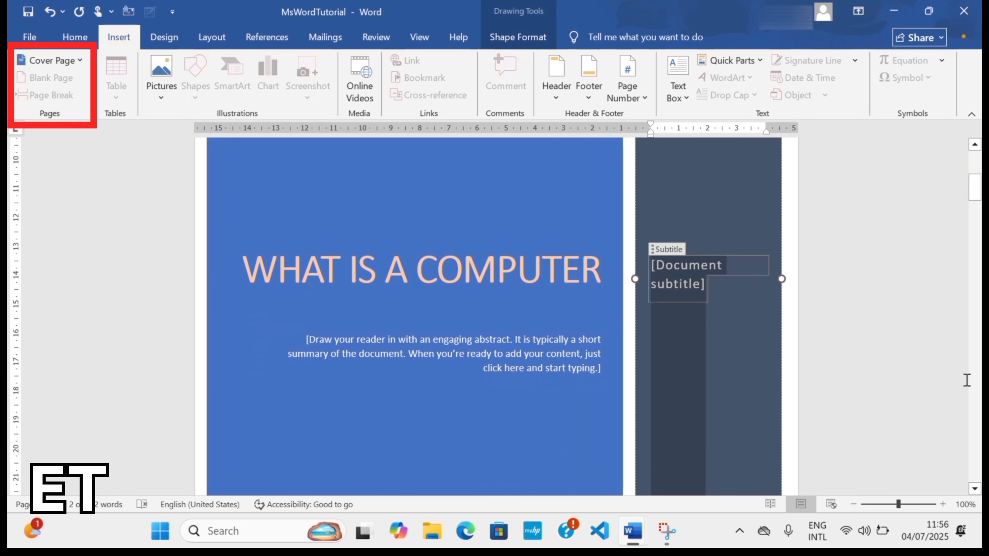
left_click_drag(895, 506, 877, 506)
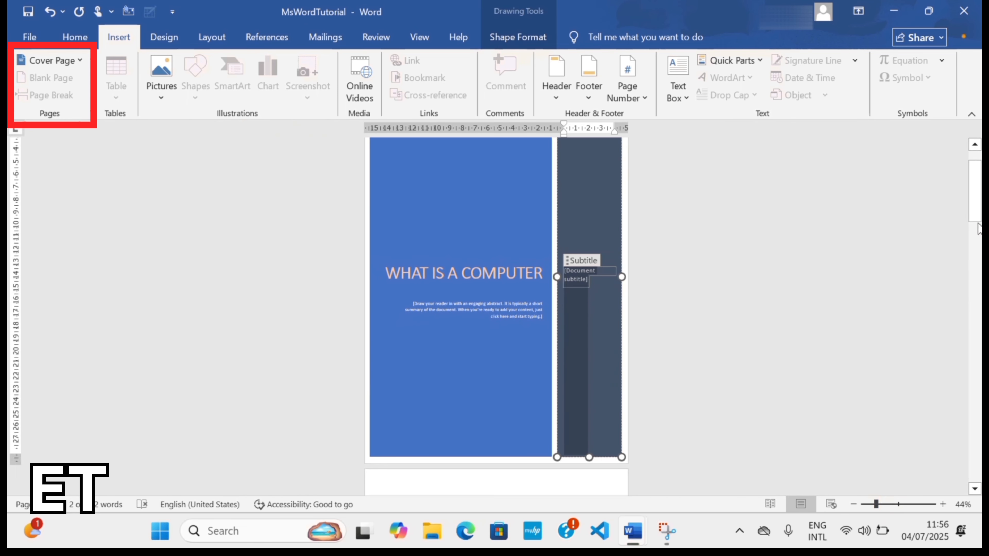
left_click_drag(977, 219, 973, 183)
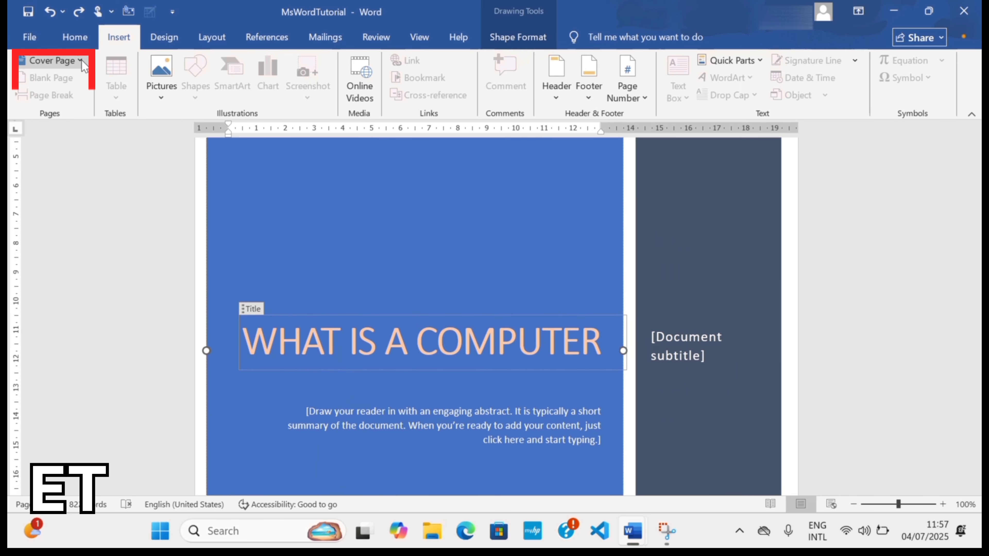
Replace the current cover page with the Insight 2 design from the additional Office.com cover pages.
left_click(76, 59)
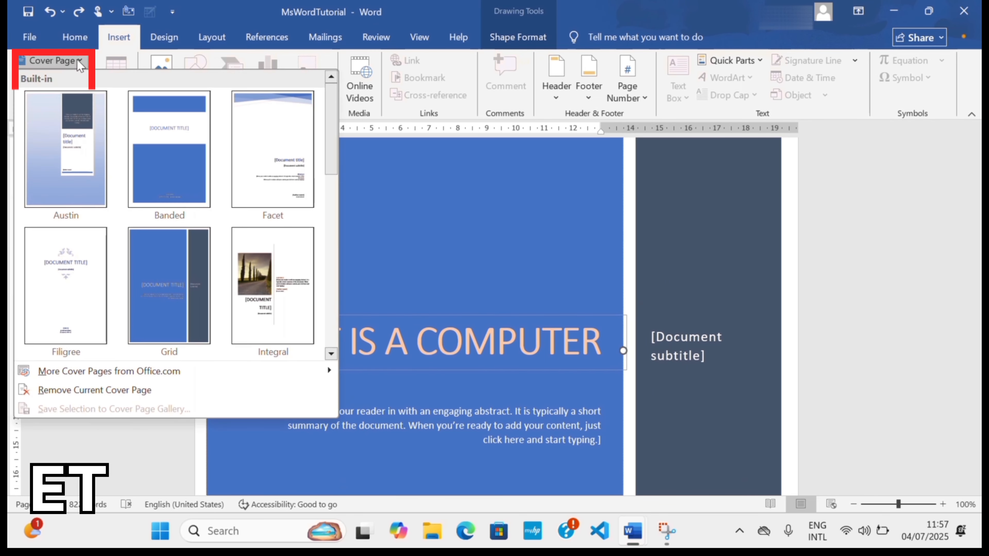
mouse_move(136, 373)
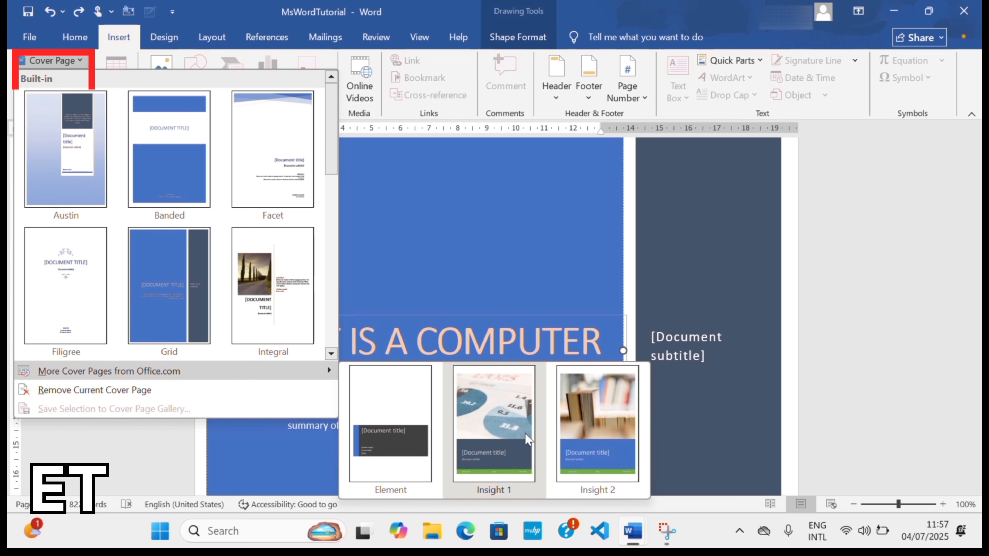
left_click(596, 432)
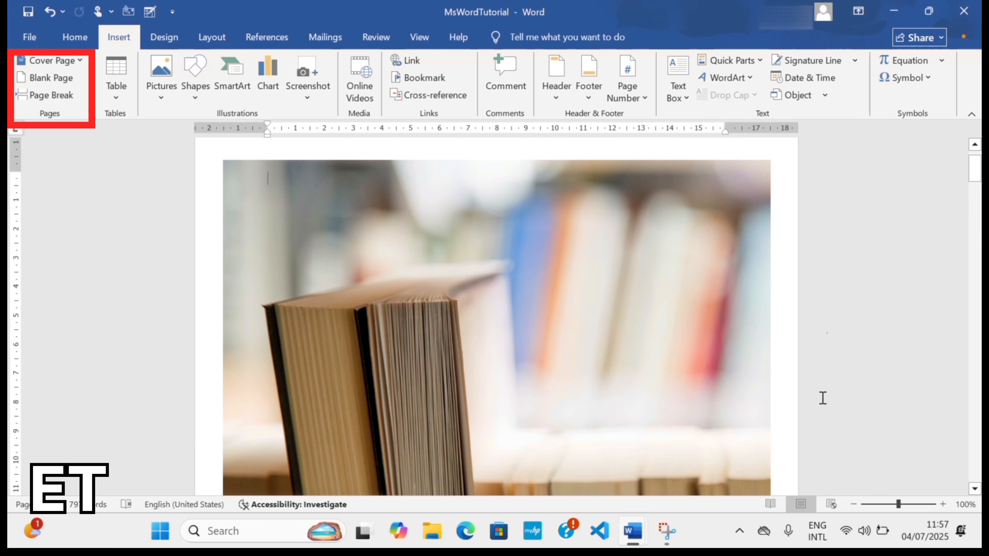
Select the book photo on the cover page and search Bing's online pictures for "computer".
left_click(894, 16)
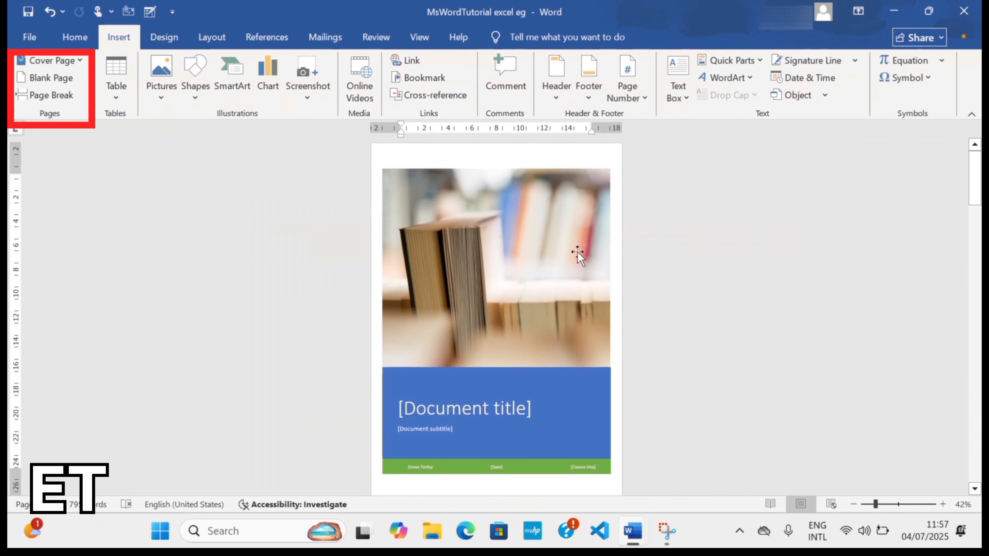
left_click(489, 280)
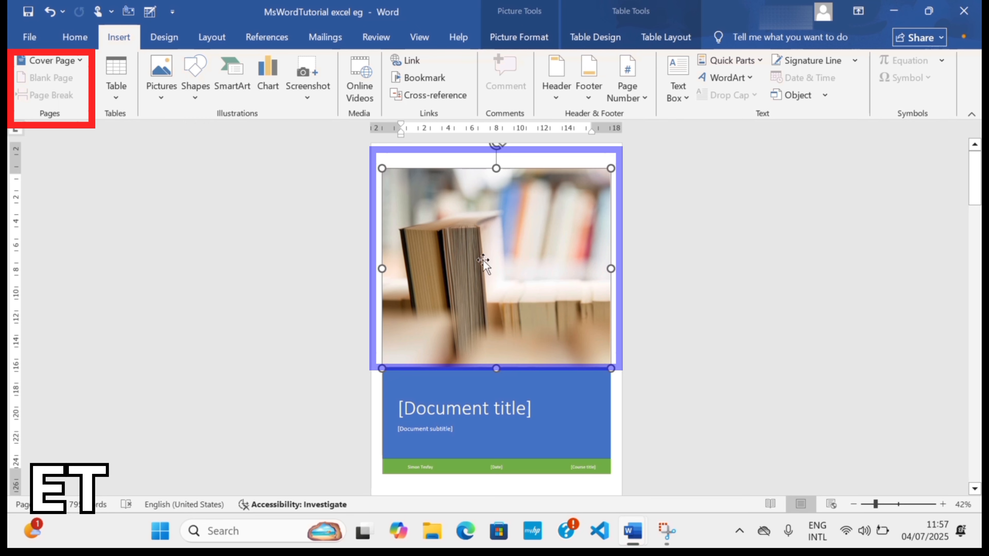
left_click(160, 78)
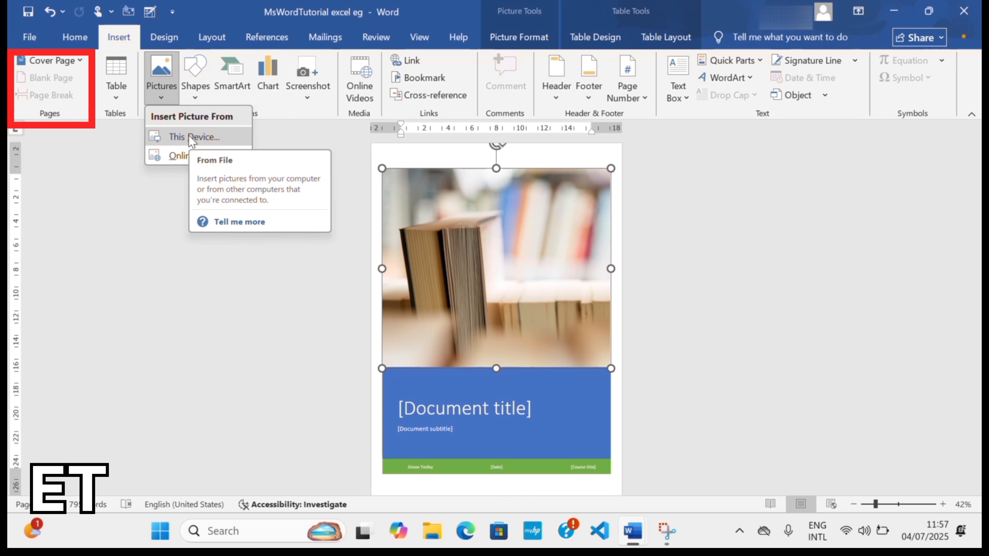
left_click(180, 158)
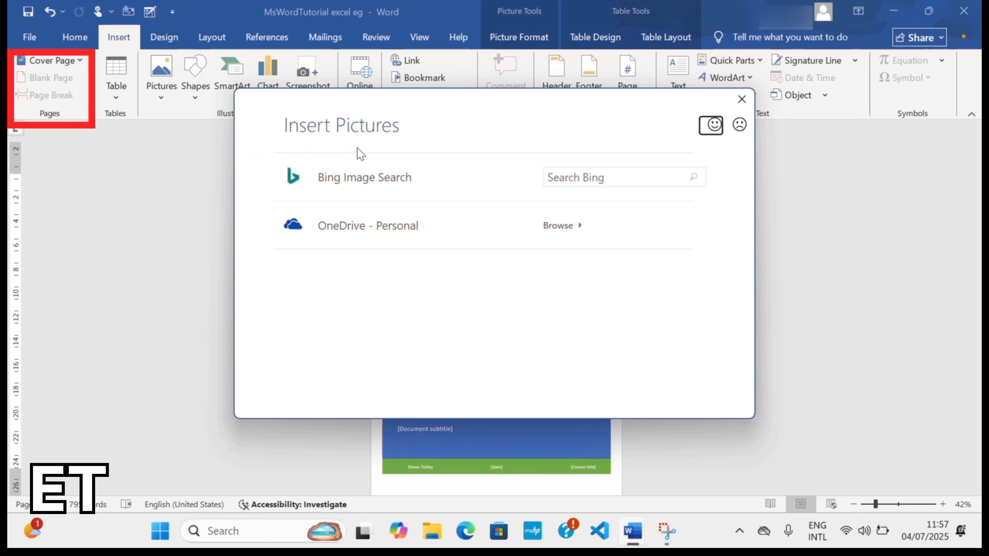
left_click(565, 176)
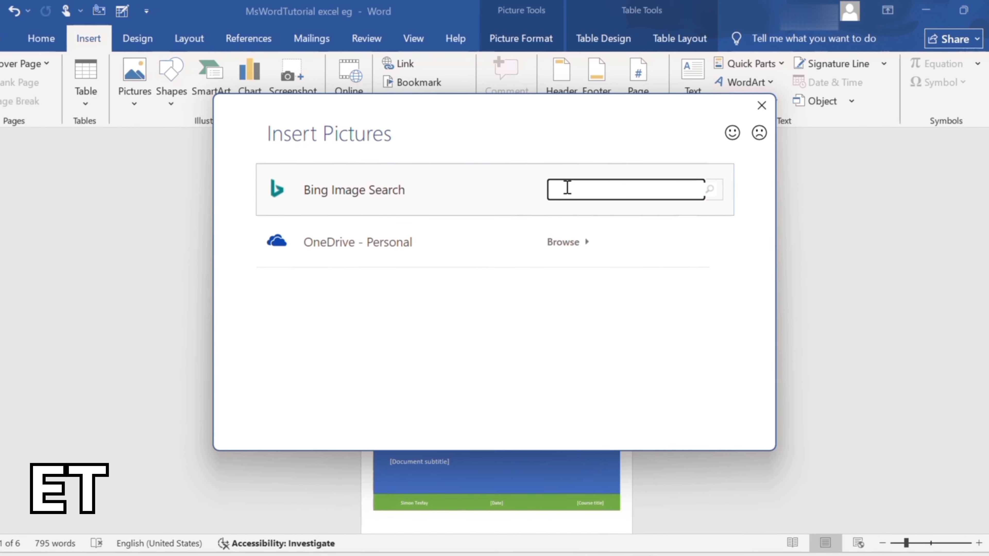
type("comput")
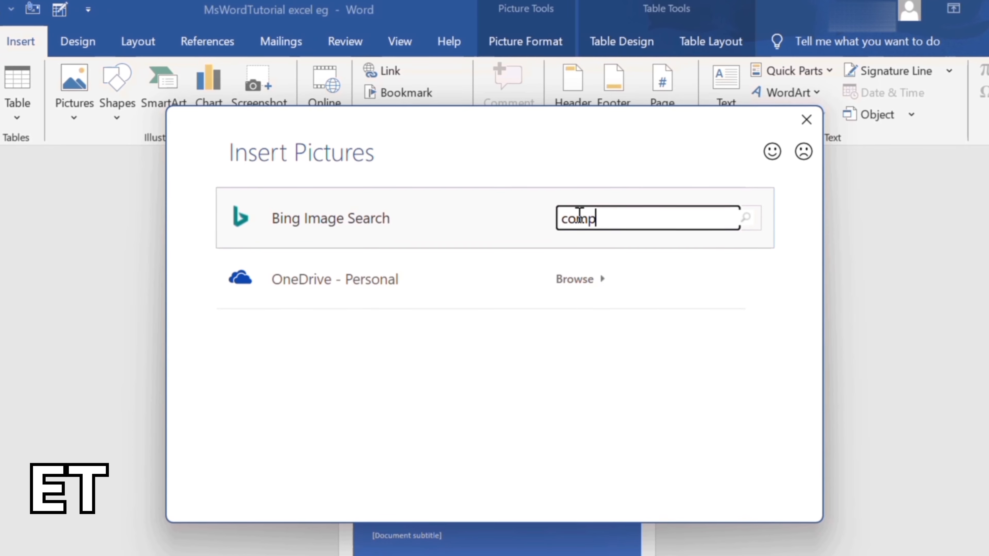
type("er")
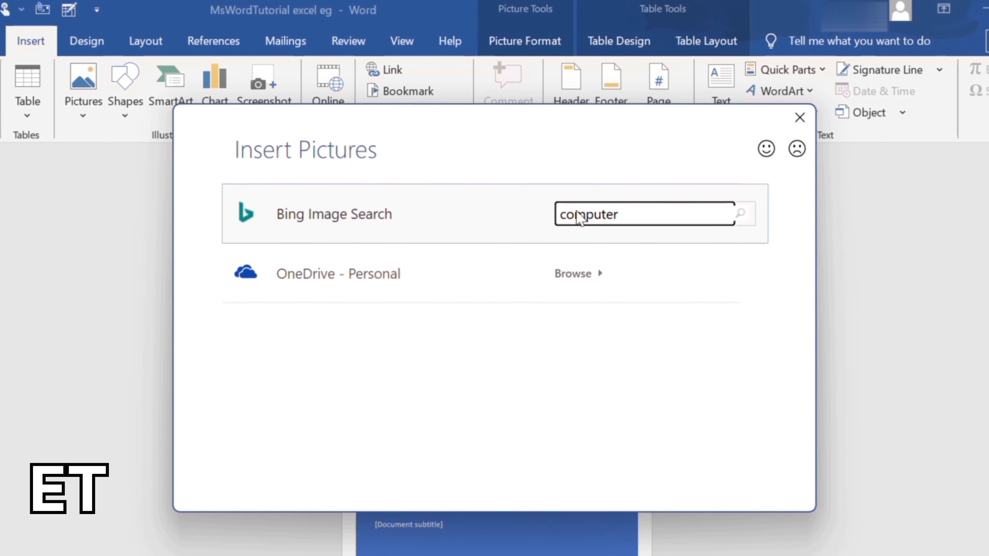
key("Return")
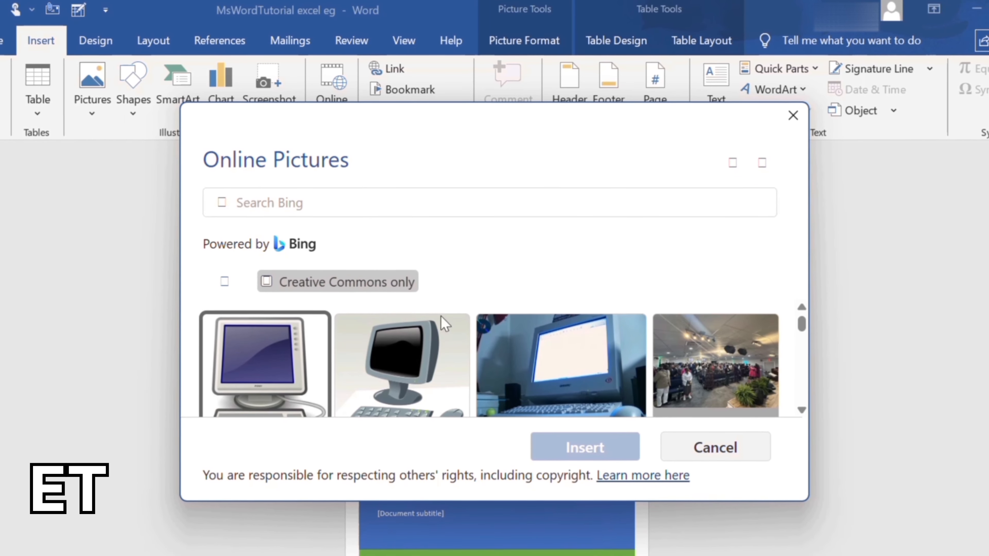
Replace the cover photo with the gray computer illustration from the search, resize it to about 18.5 × 19.9 cm, and deselect it.
left_click(411, 370)
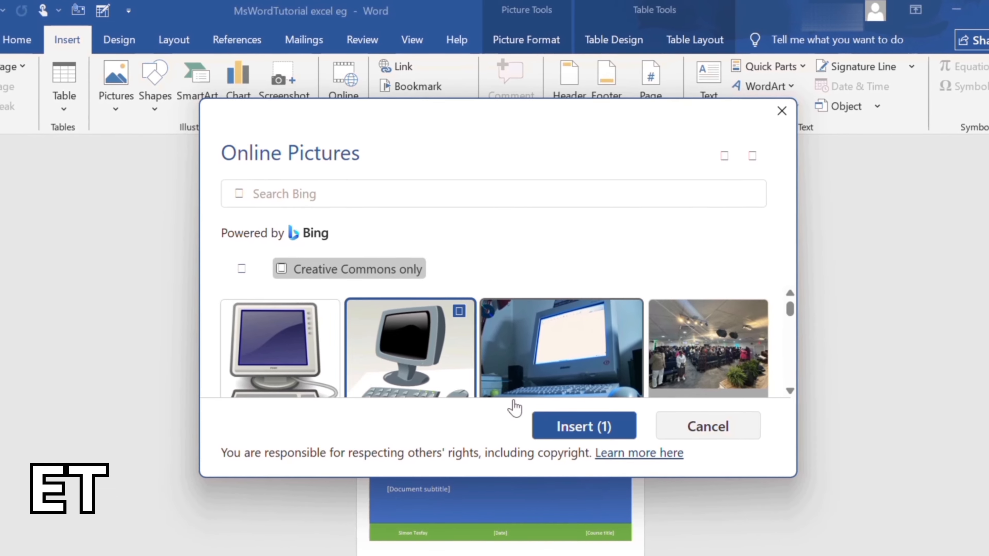
left_click(589, 409)
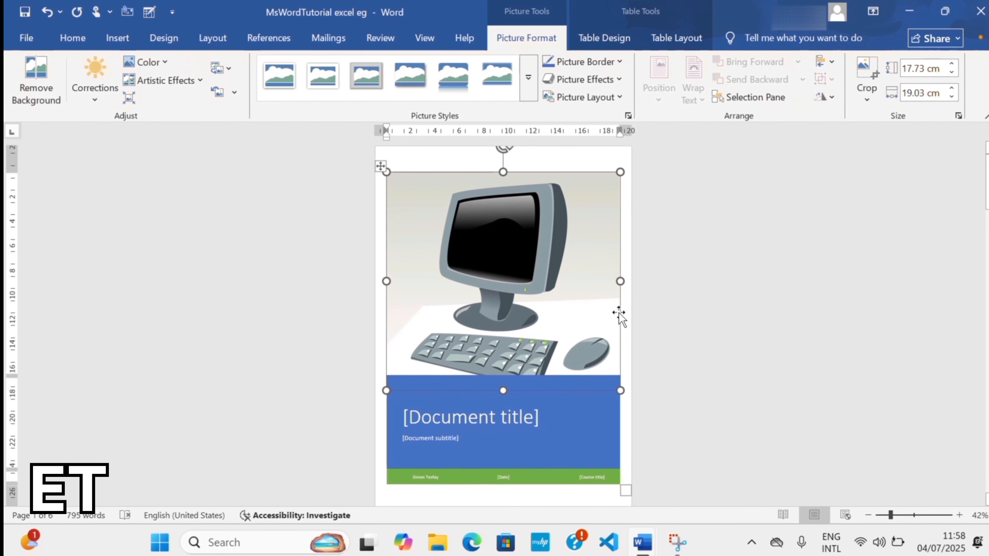
left_click_drag(616, 388, 621, 347)
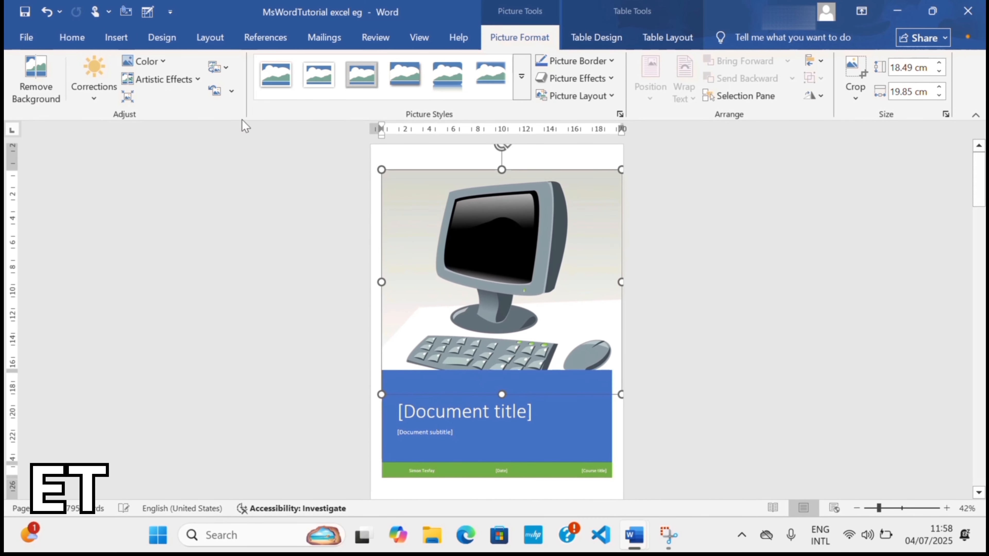
left_click(126, 40)
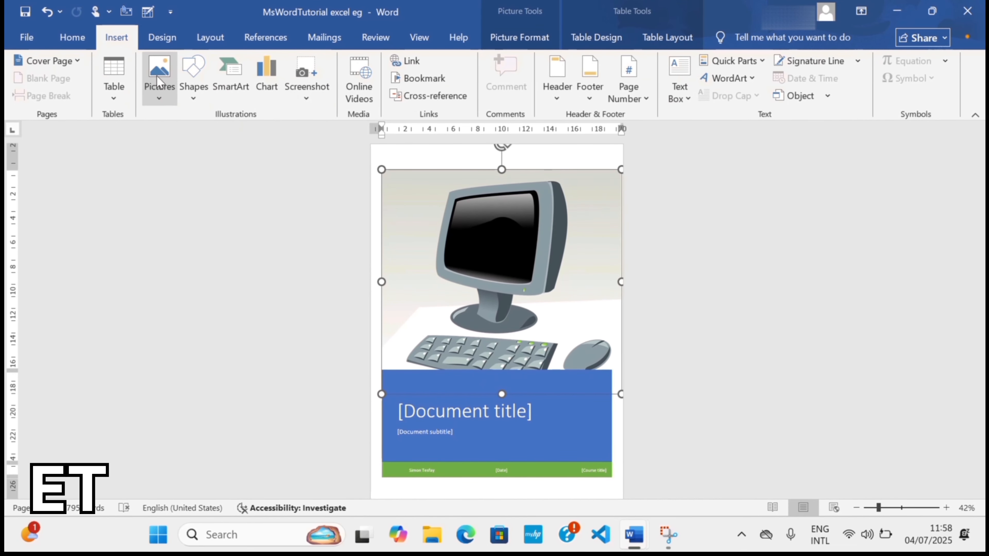
left_click(663, 269)
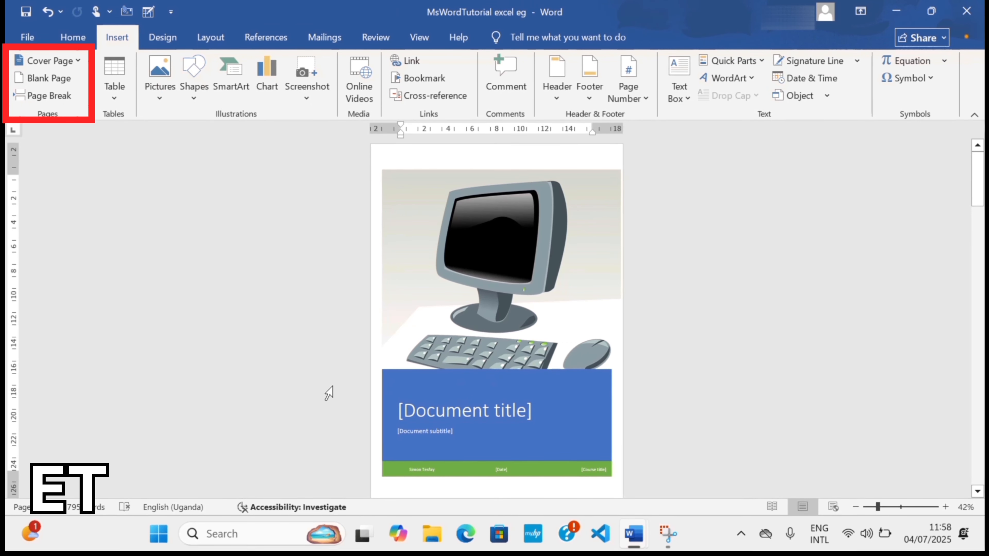
Enter "computer" as the cover page's document title and deselect the title.
left_click(455, 408)
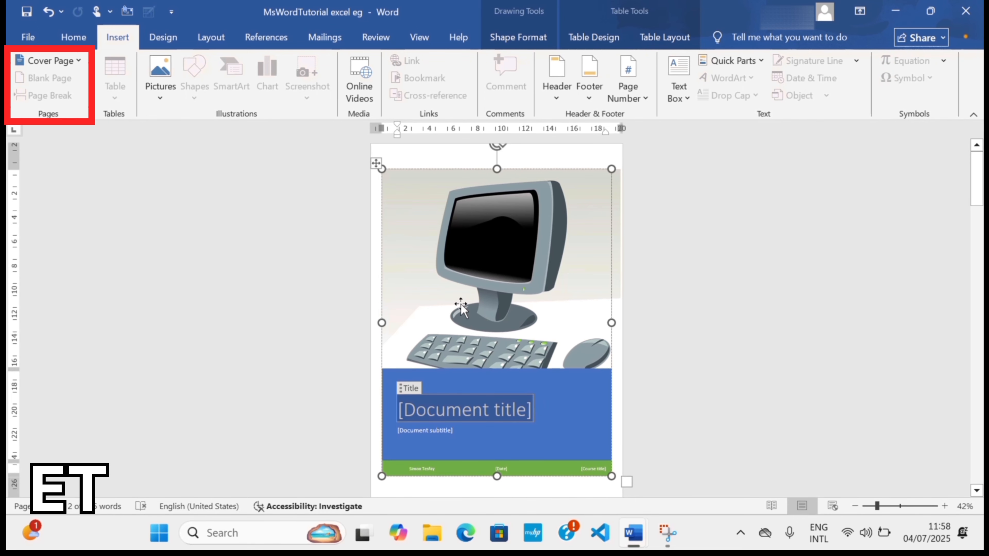
type("compu")
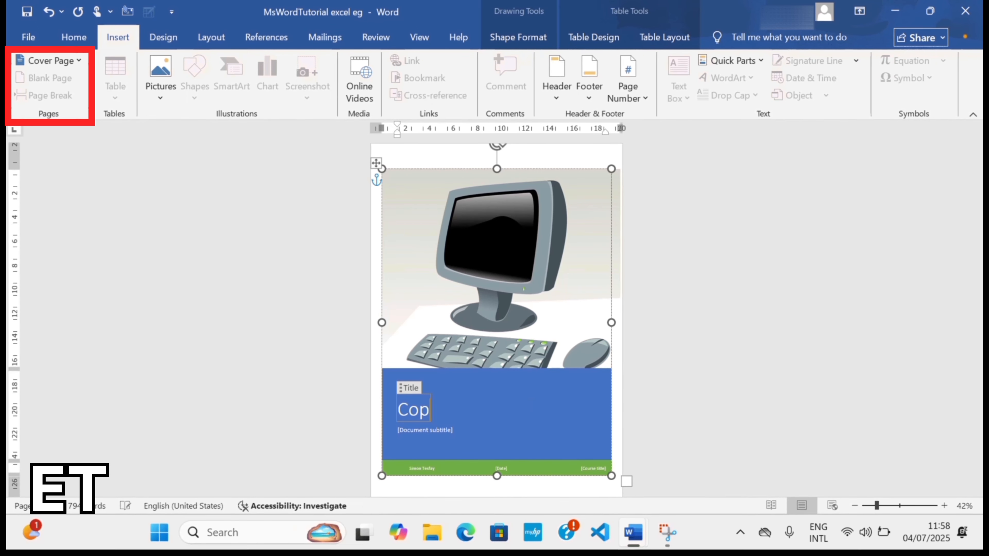
type("ter")
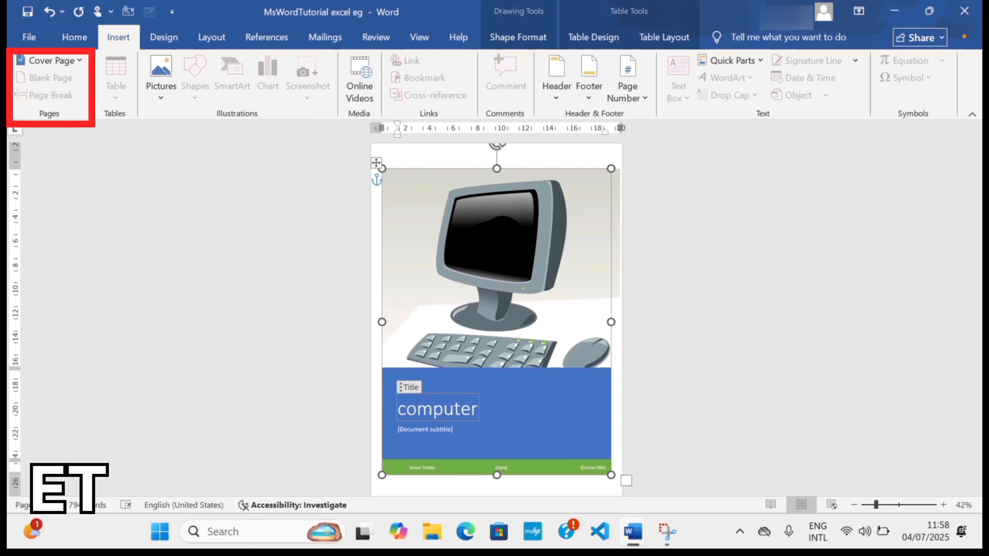
left_click(665, 257)
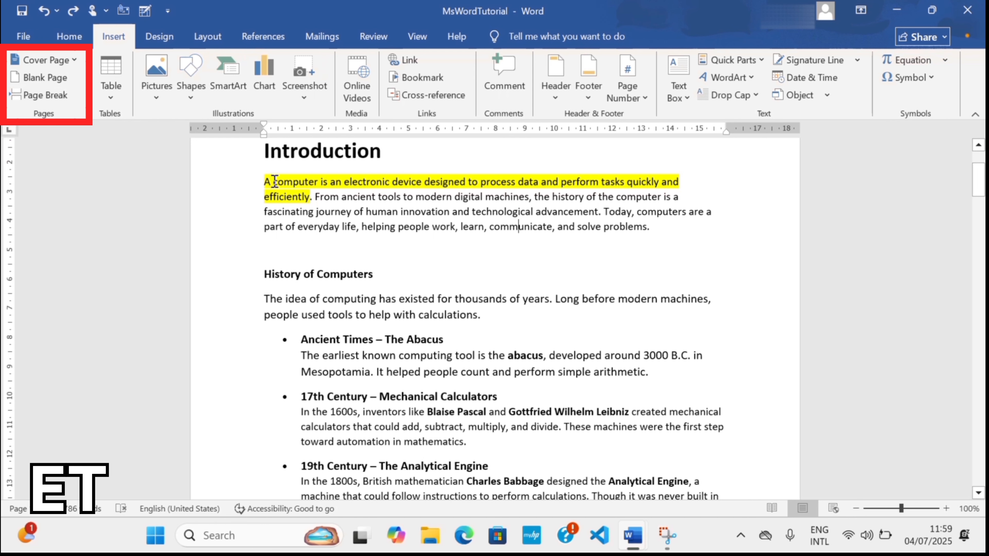
Place the insertion point below the introductory paragraph, add Plain Number 2 page numbers at the bottom of the pages, and close the footer.
left_click_drag(275, 182, 665, 246)
left_click(665, 232)
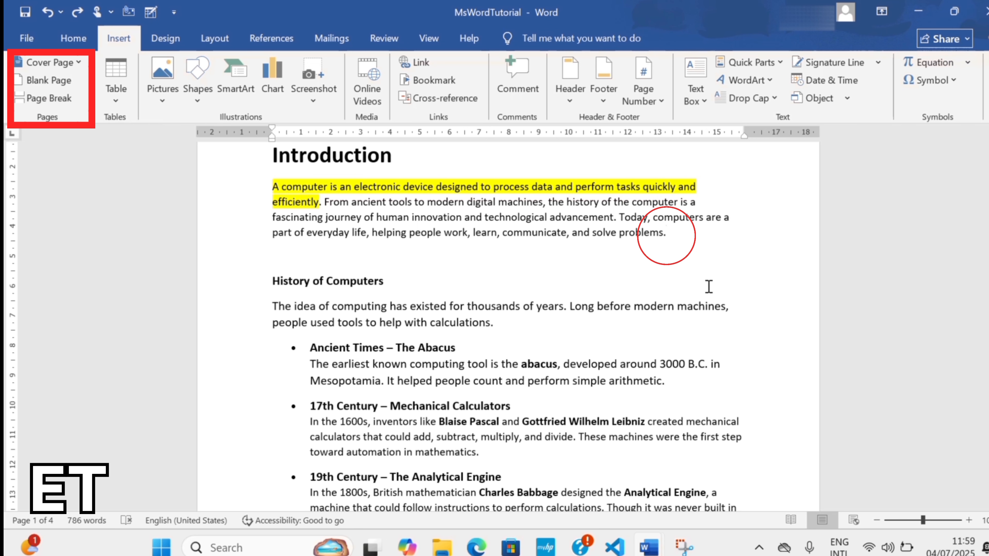
left_click(82, 252)
left_click(484, 268)
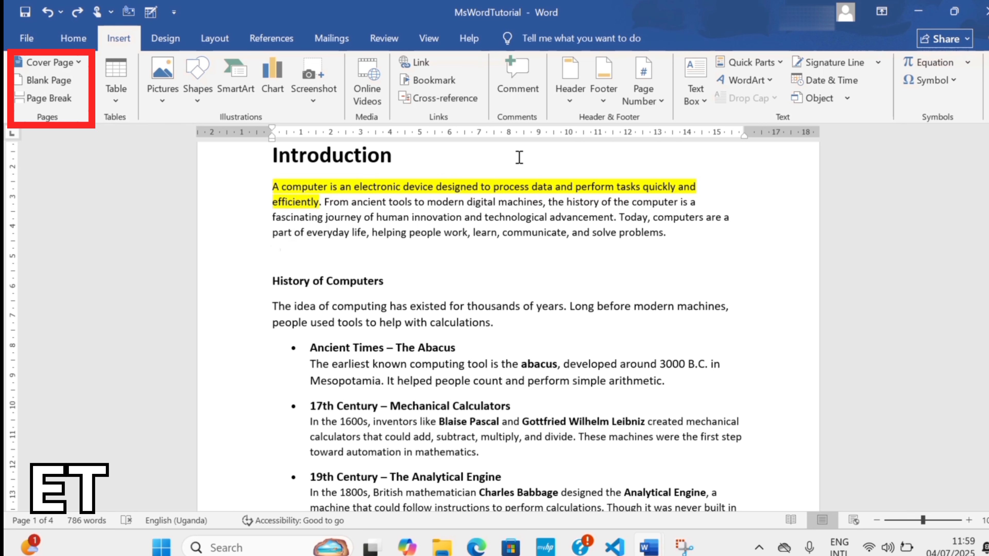
left_click(646, 82)
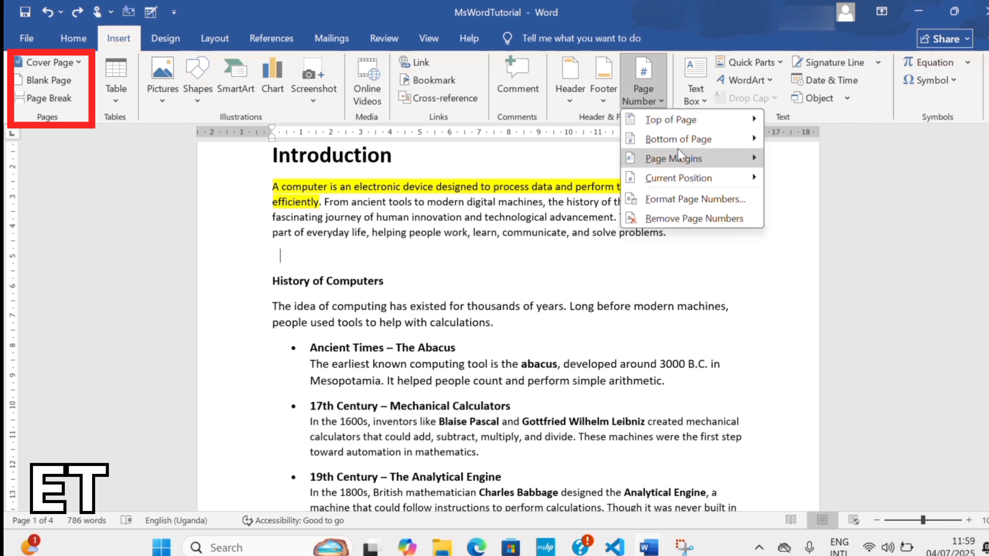
mouse_move(679, 145)
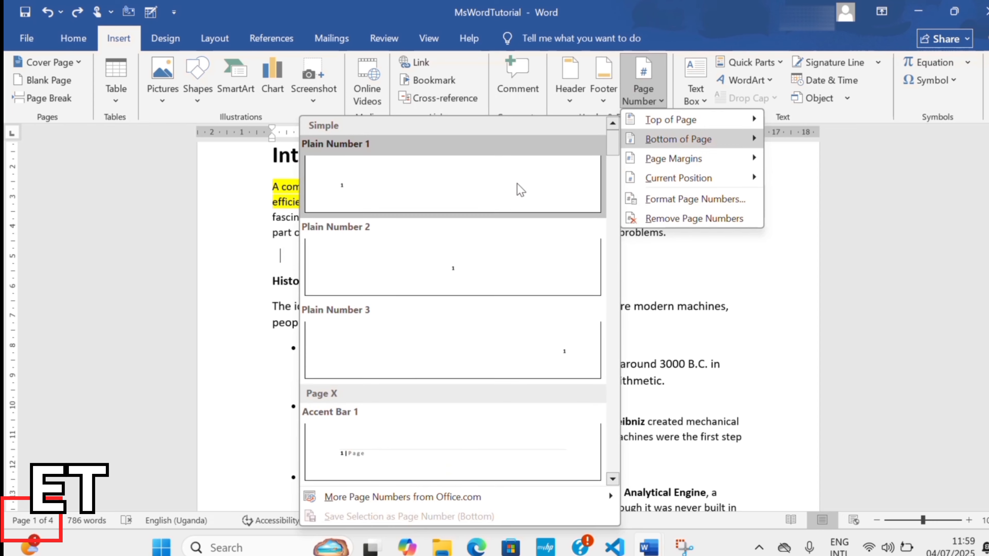
left_click(493, 265)
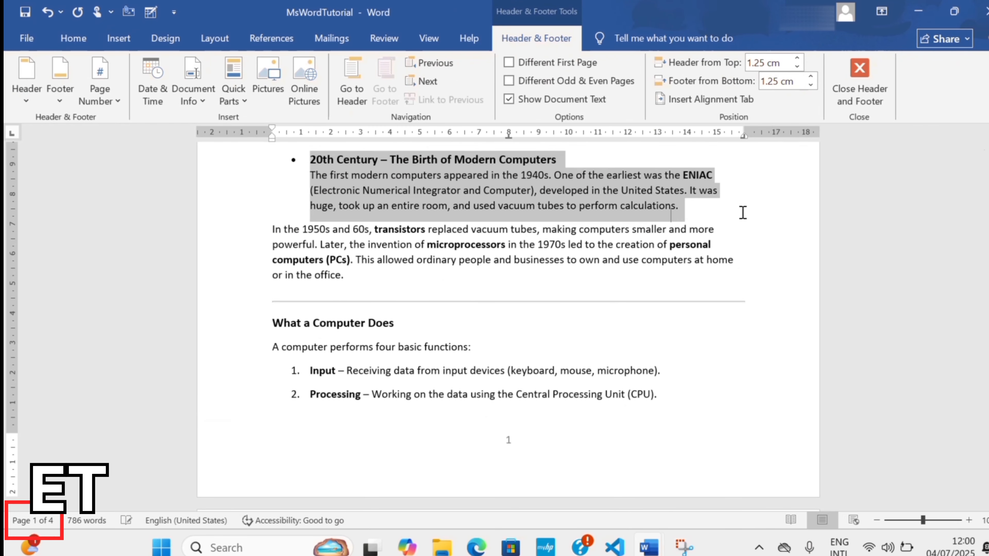
double_click(742, 246)
key("ctrl+Home")
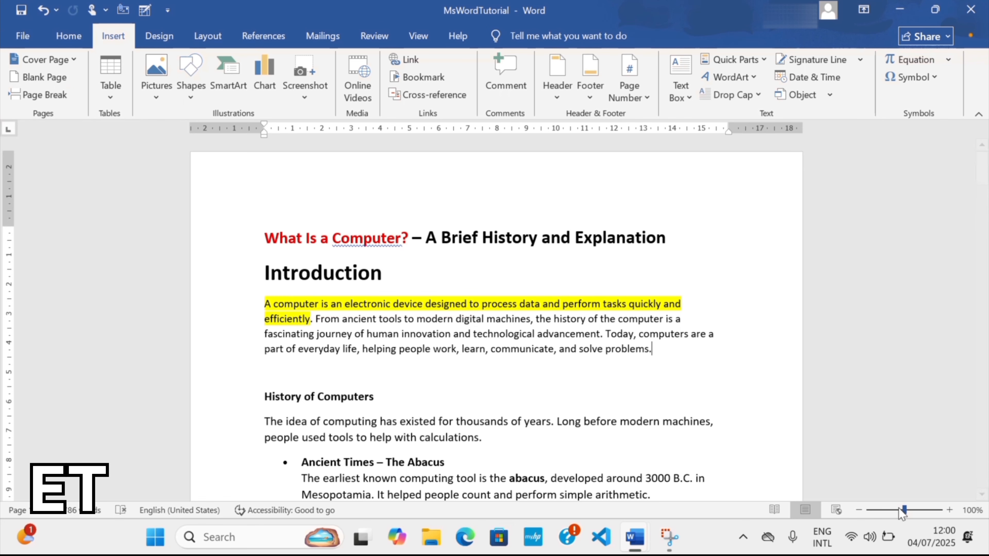
Insert a blank page after the introductory paragraph and examine the pages around it.
left_click_drag(904, 511, 882, 511)
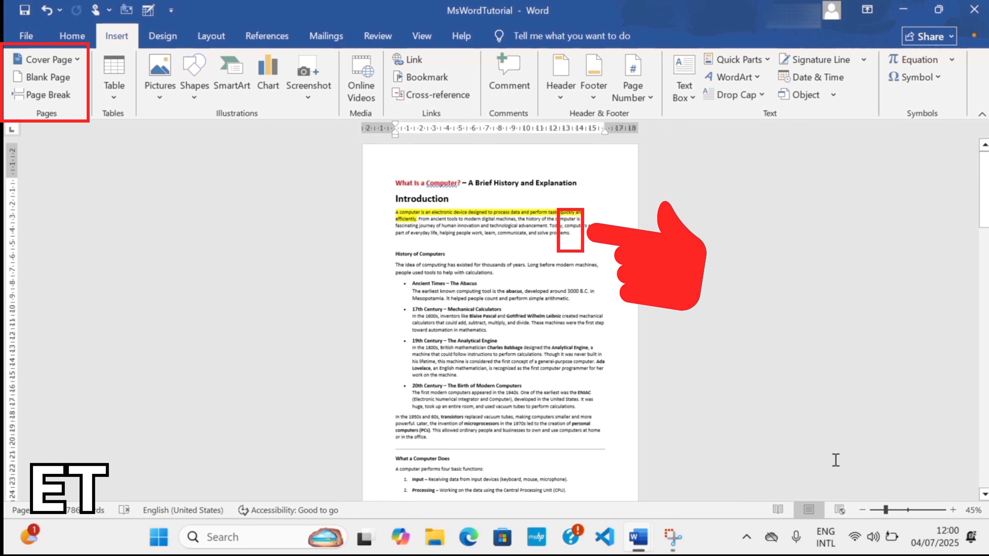
left_click_drag(884, 516, 881, 514)
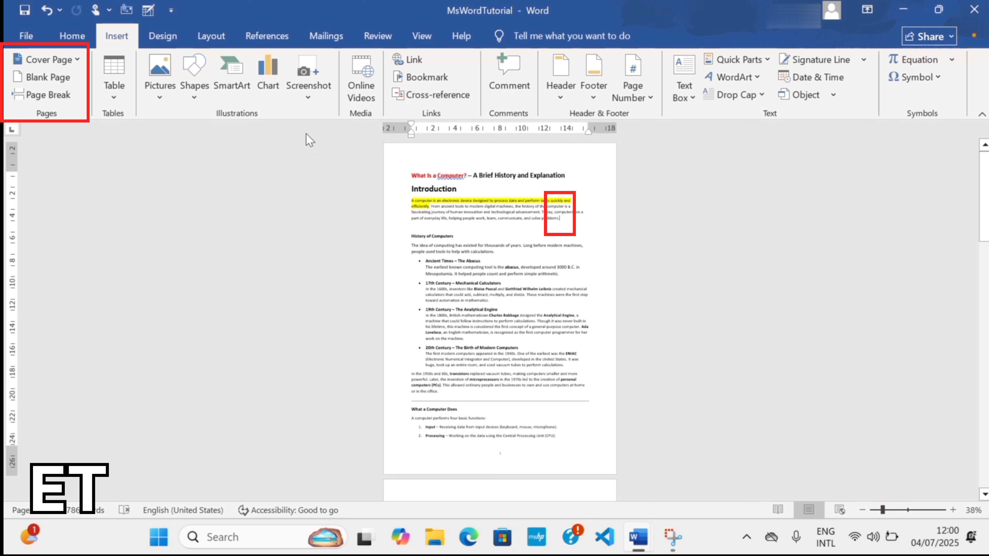
left_click(40, 75)
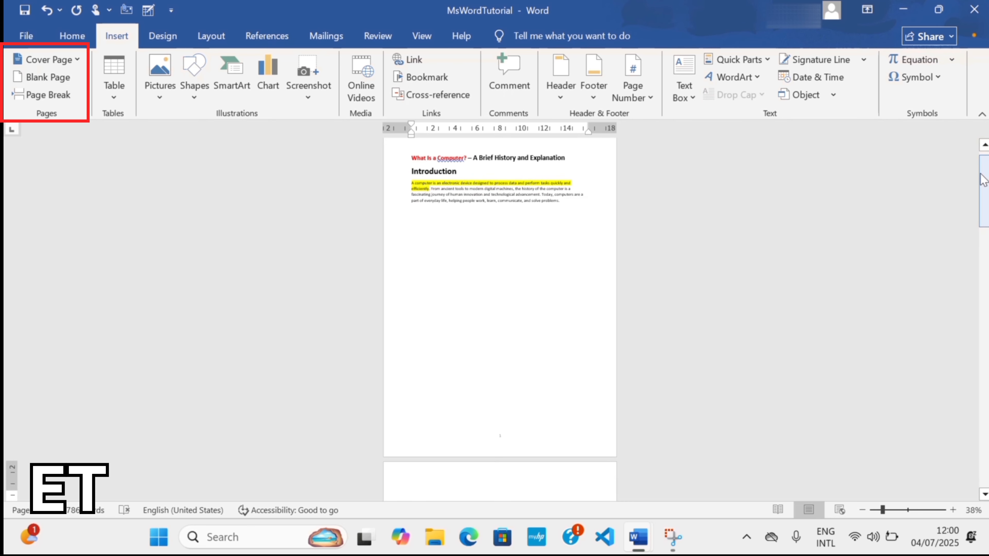
left_click_drag(986, 183, 985, 245)
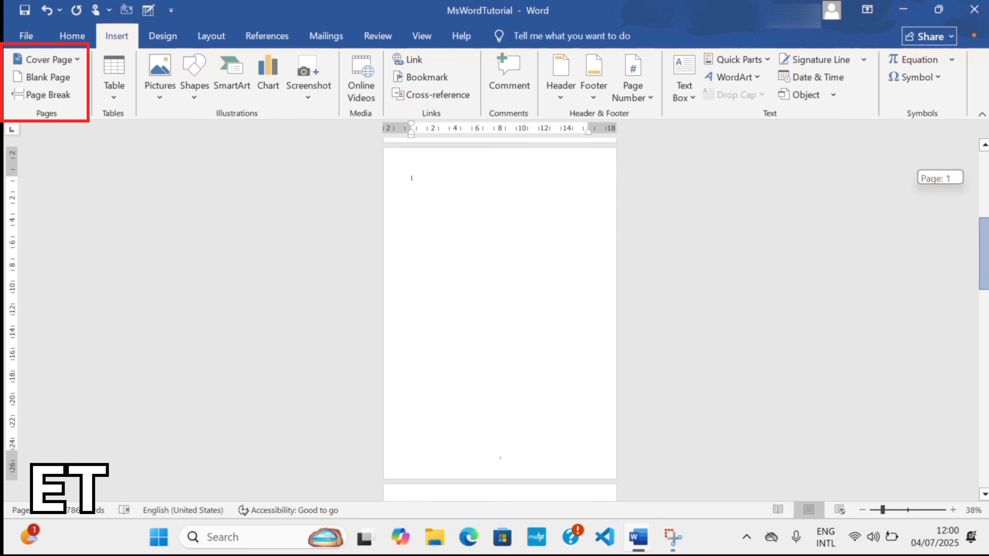
left_click_drag(985, 245, 985, 275)
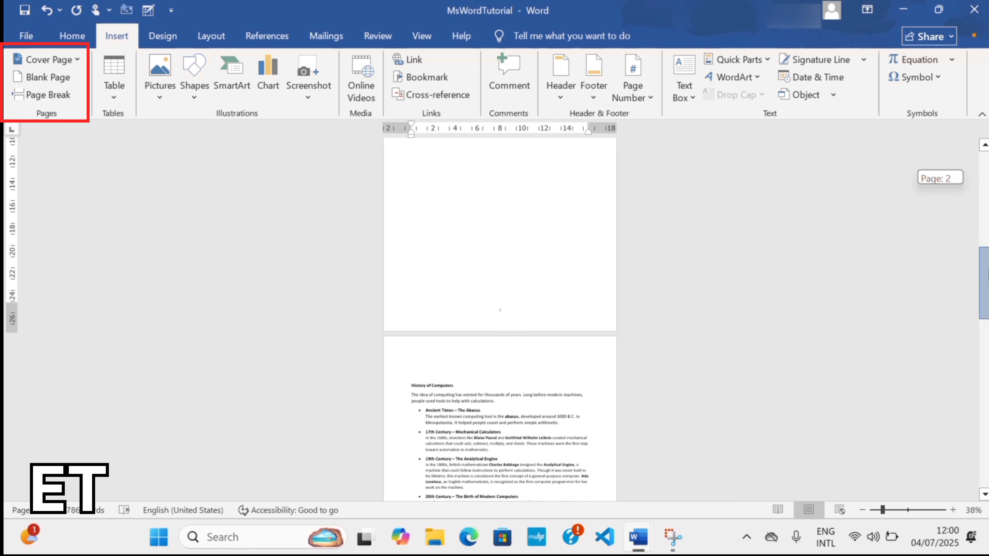
left_click_drag(986, 275, 975, 154)
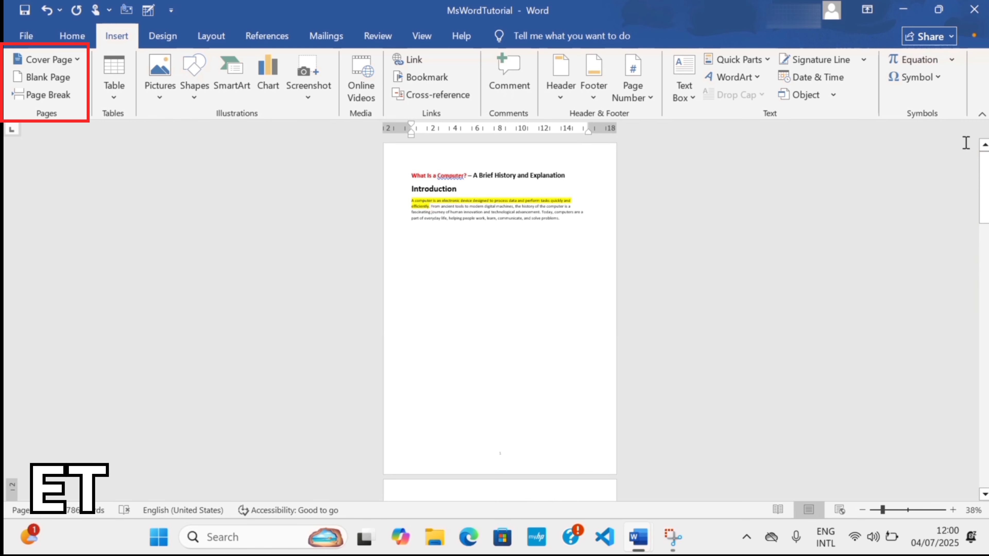
Insert a page break after the introductory paragraph, examine where the following text moves, and undo the break.
left_click(52, 99)
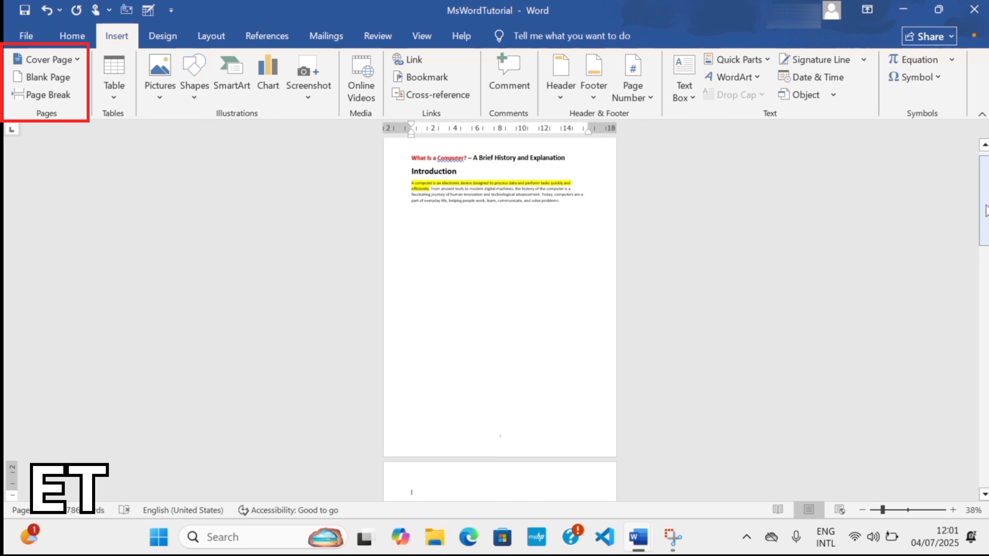
left_click_drag(986, 211, 987, 235)
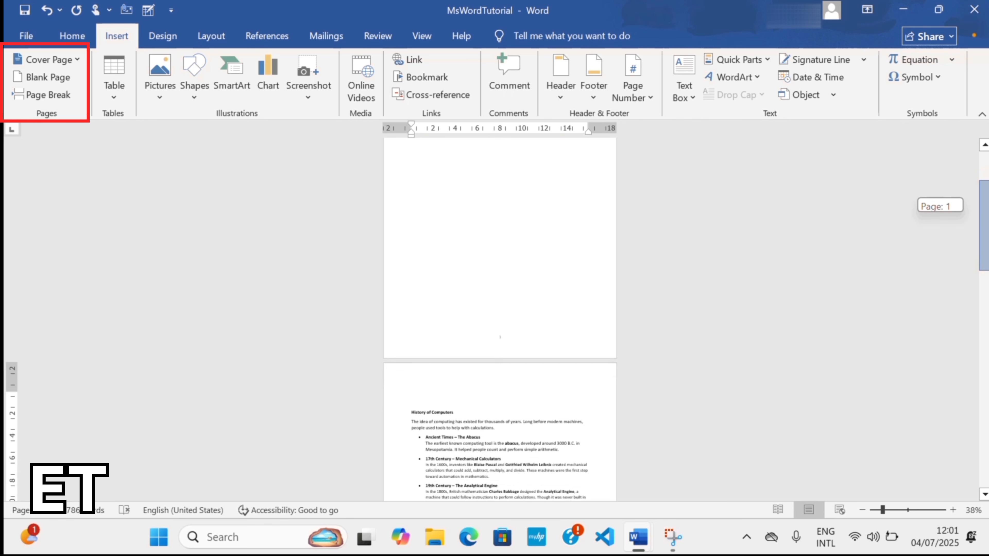
left_click_drag(987, 235, 986, 235)
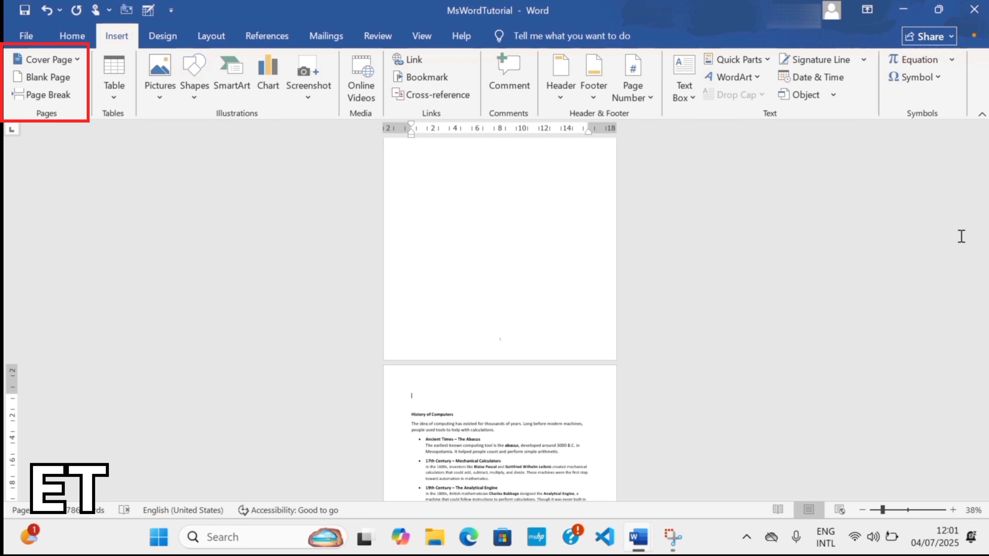
key("ctrl+z")
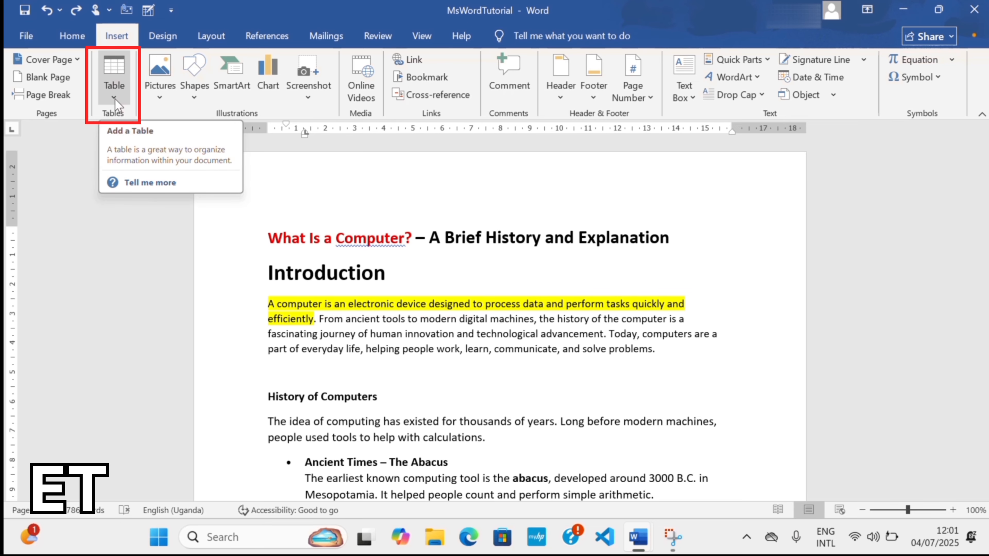
Add two empty lines directly after the introductory paragraph to make room for a table.
left_click(696, 373)
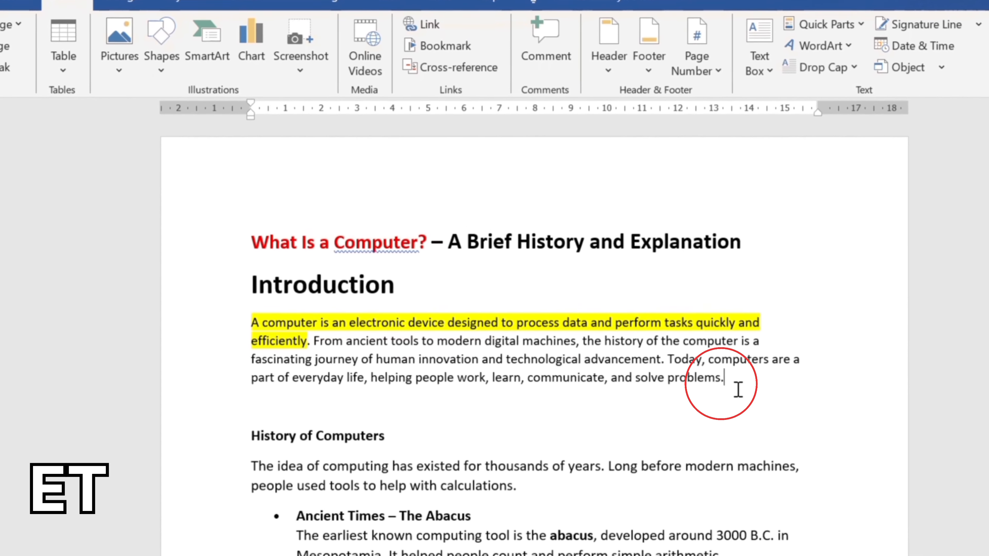
key("Return")
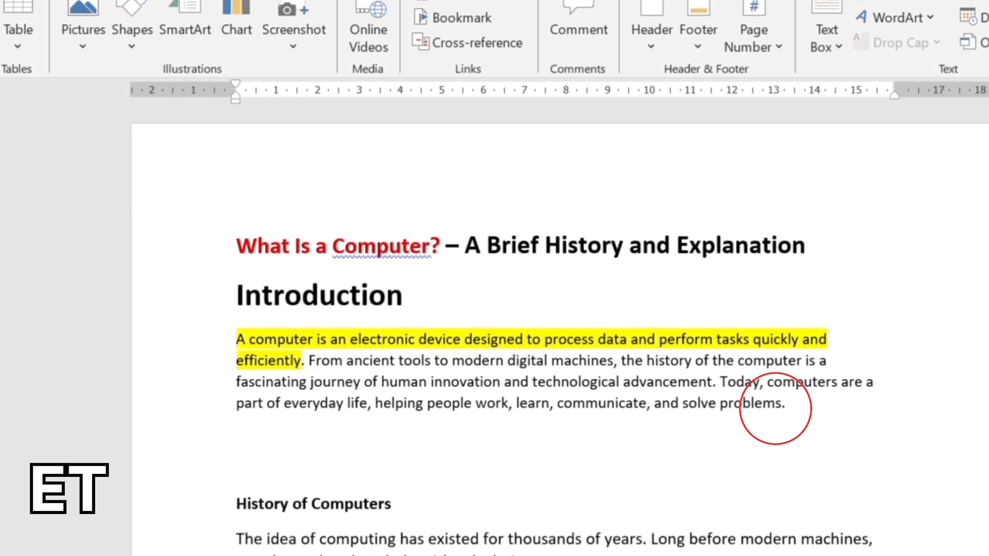
key("Return")
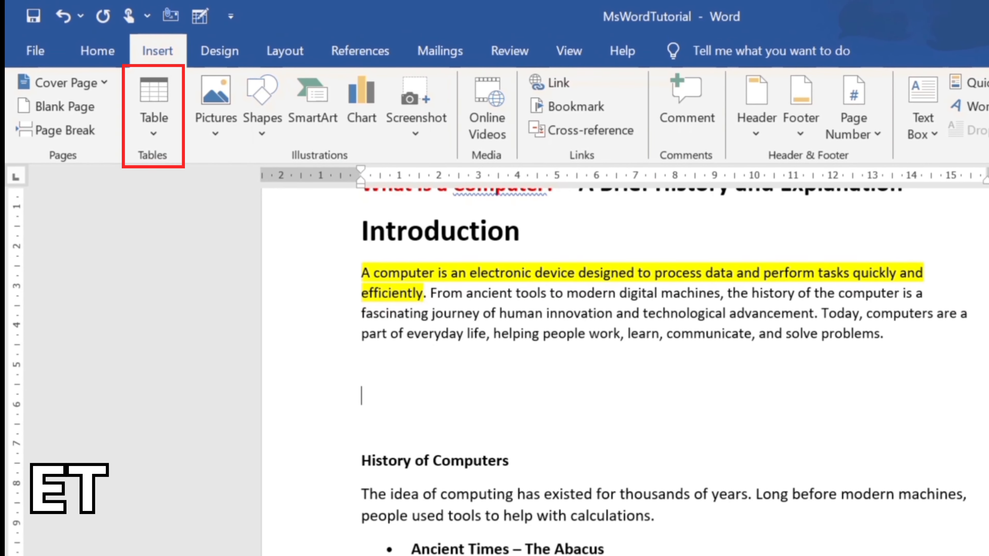
scroll(639, 370, "down", 1)
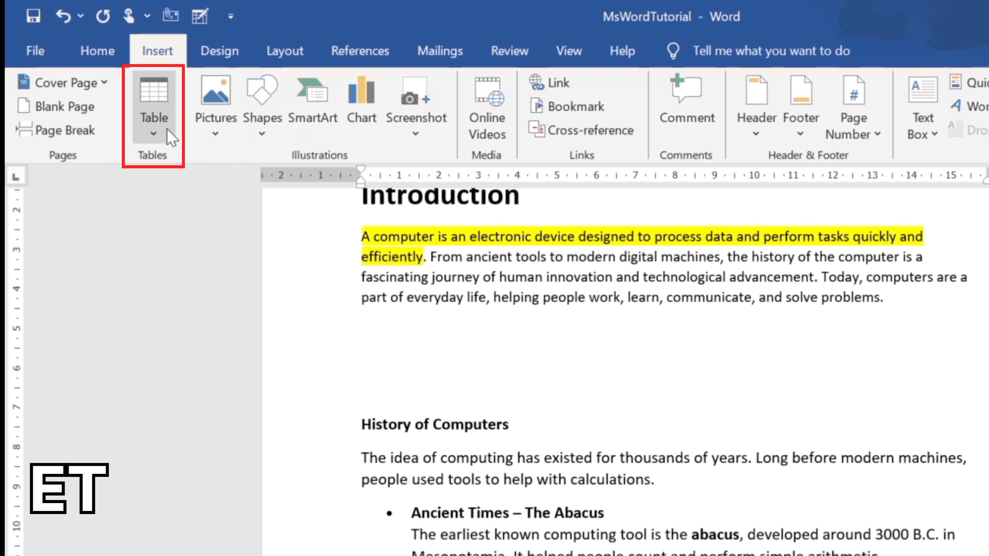
Insert a table of six columns and four rows below the introductory paragraph using the size grid, and undo it.
left_click(153, 137)
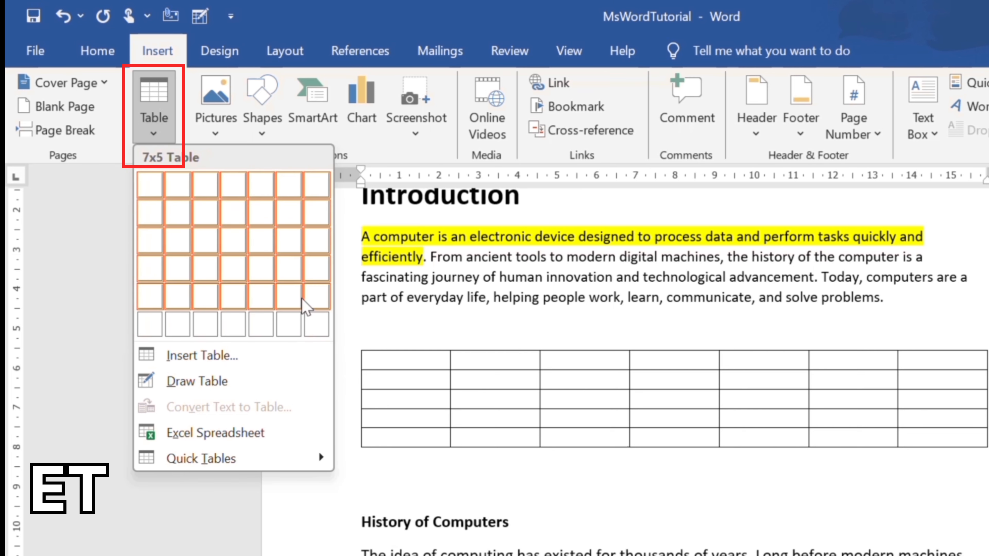
left_click(284, 278)
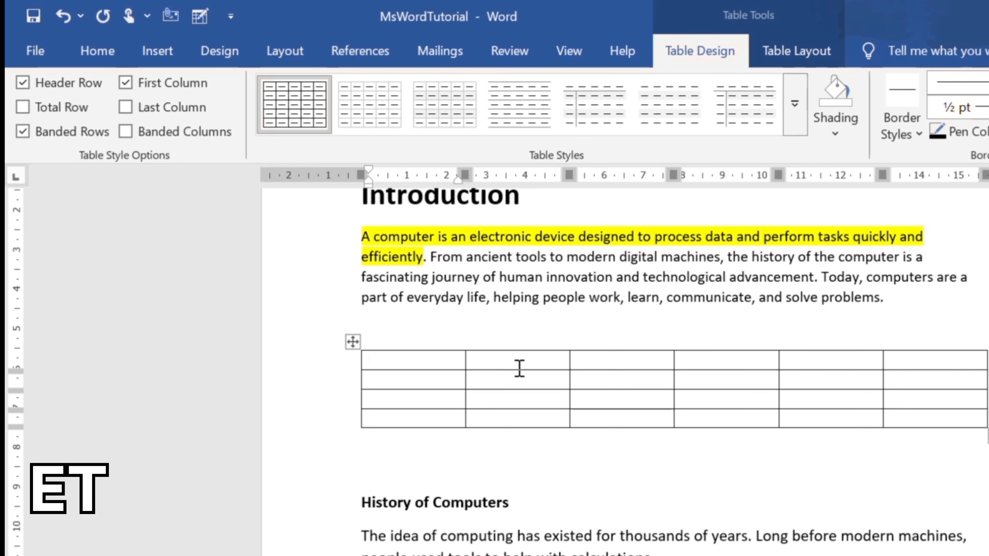
key("ctrl+z")
Insert a table with 10 columns and 8 rows below the introductory paragraph, specifying its size as numbers.
left_click(172, 62)
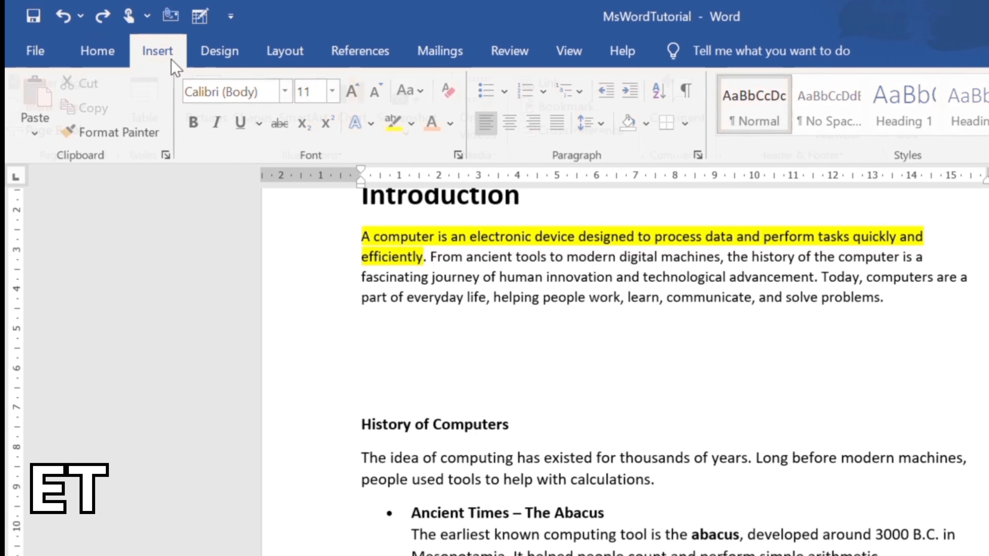
left_click(155, 134)
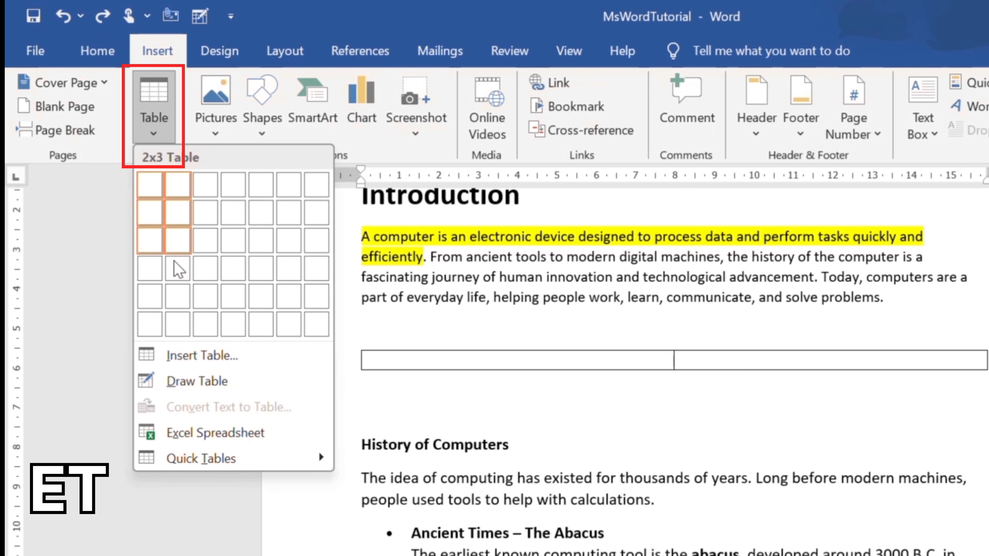
left_click(193, 361)
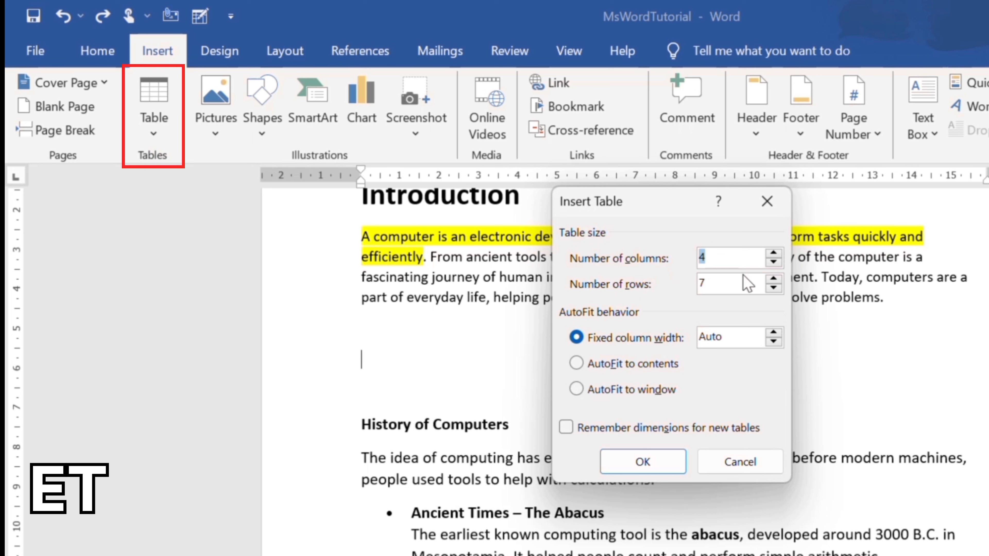
type("10")
left_click(708, 287)
type("8")
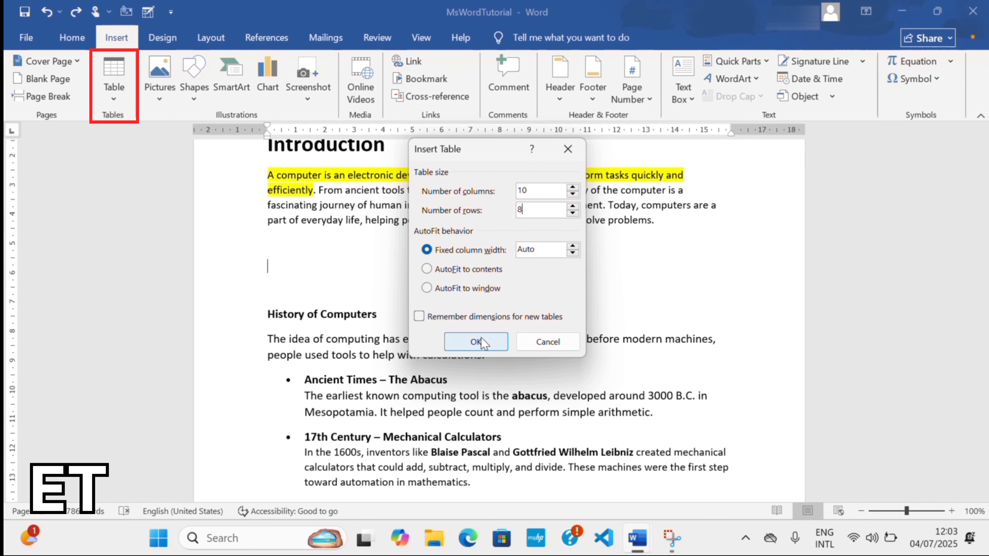
left_click(644, 461)
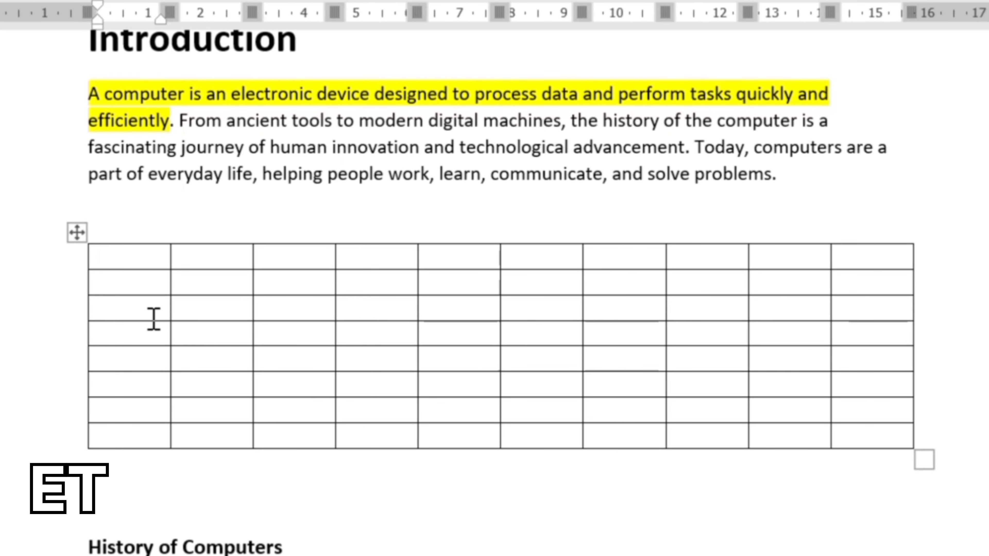
Select the table's third row and second column in turn, and undo the table insertion.
left_click(201, 238)
left_click(85, 308)
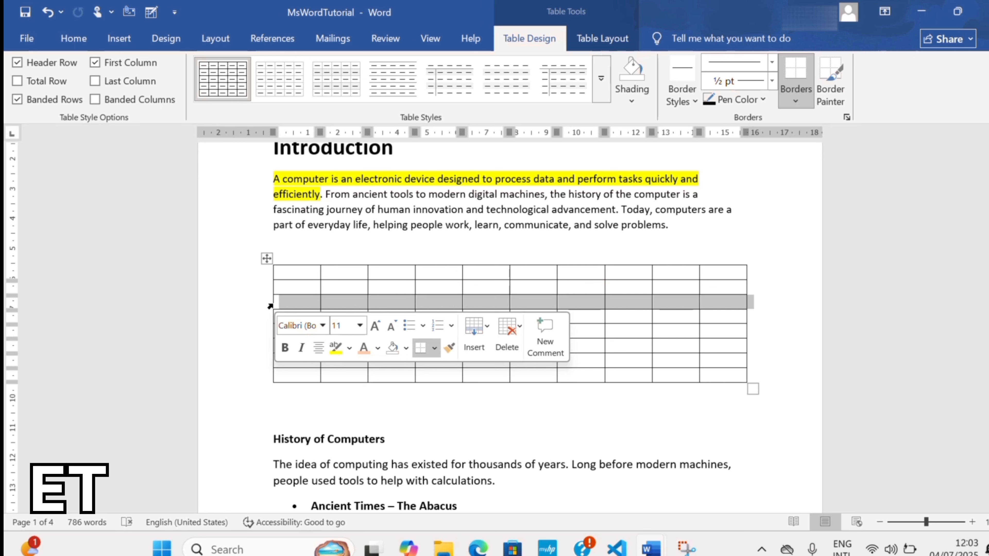
left_click(338, 260)
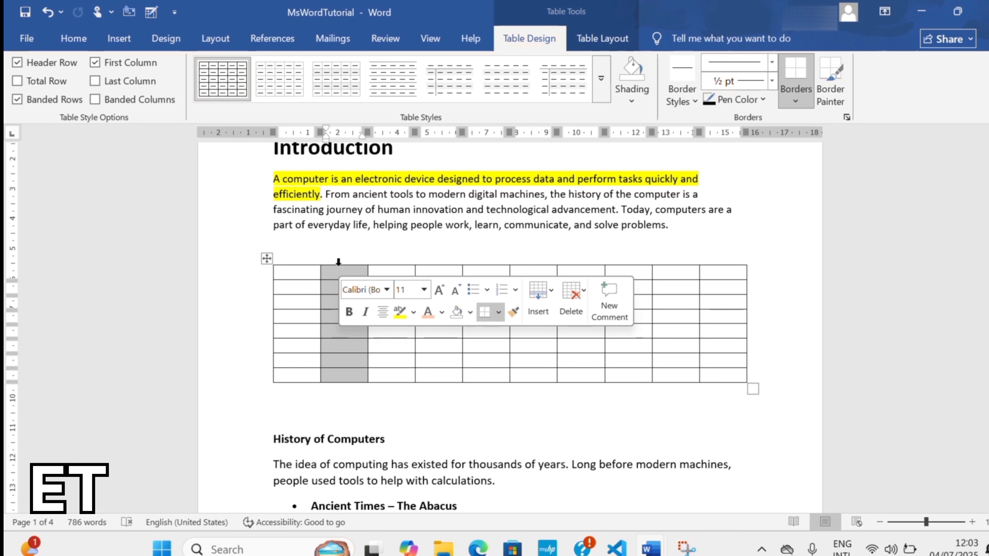
left_click(266, 301)
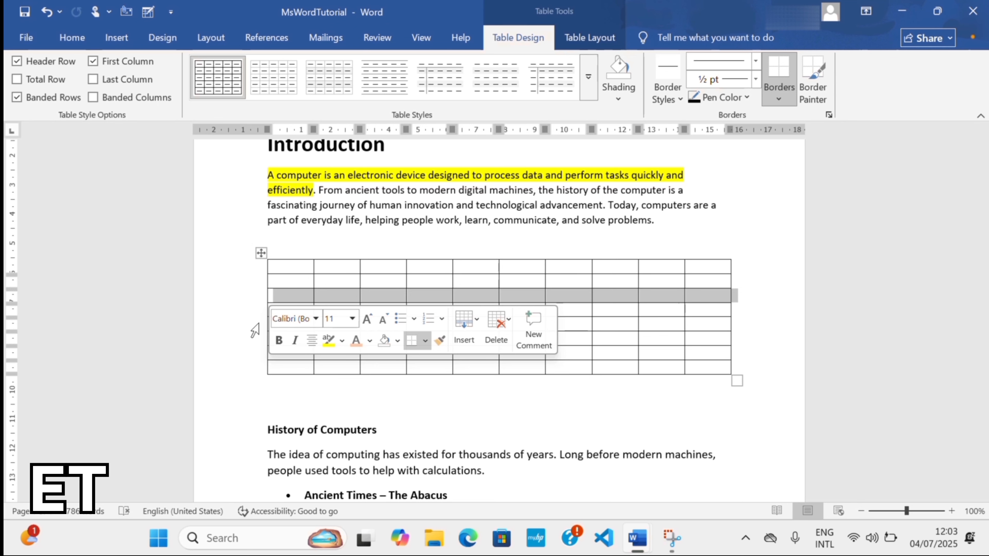
key("ctrl+z")
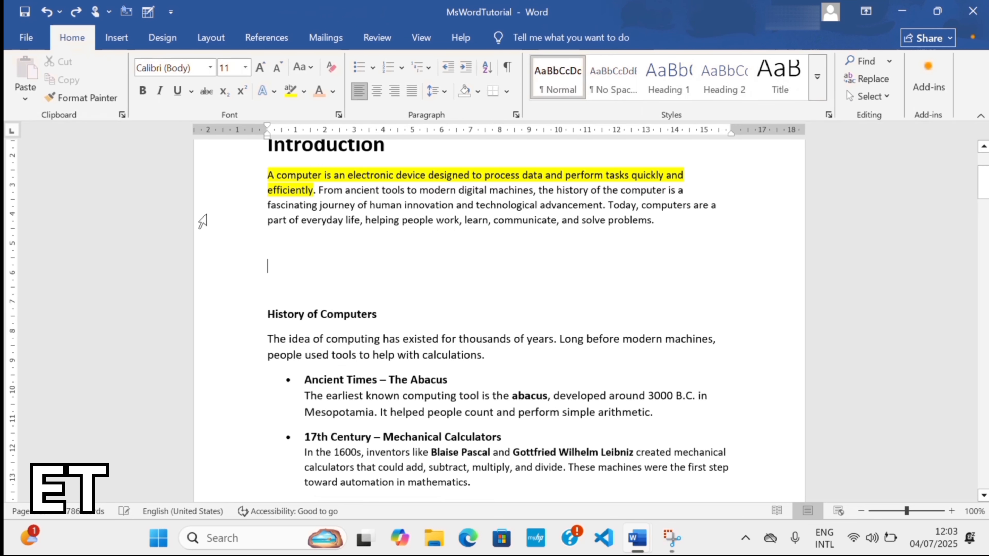
Draw a freehand table outline about 15.33 cm wide and 1.69 cm high below the introductory paragraph.
left_click(117, 44)
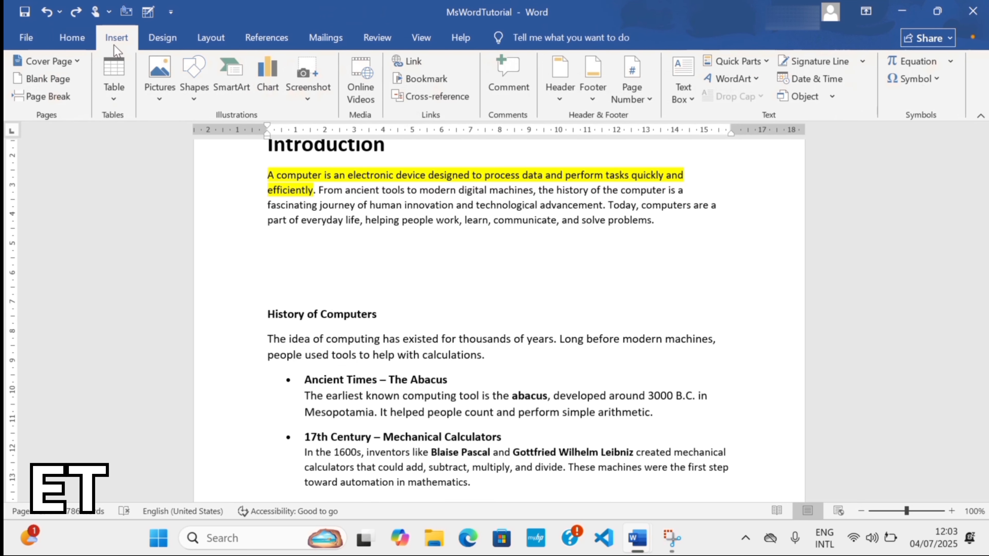
left_click(116, 94)
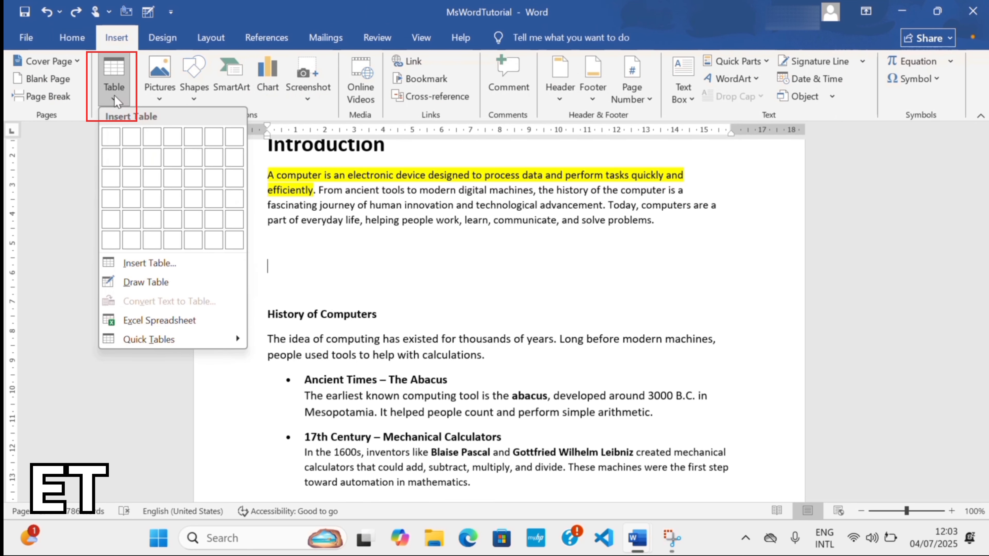
left_click(158, 284)
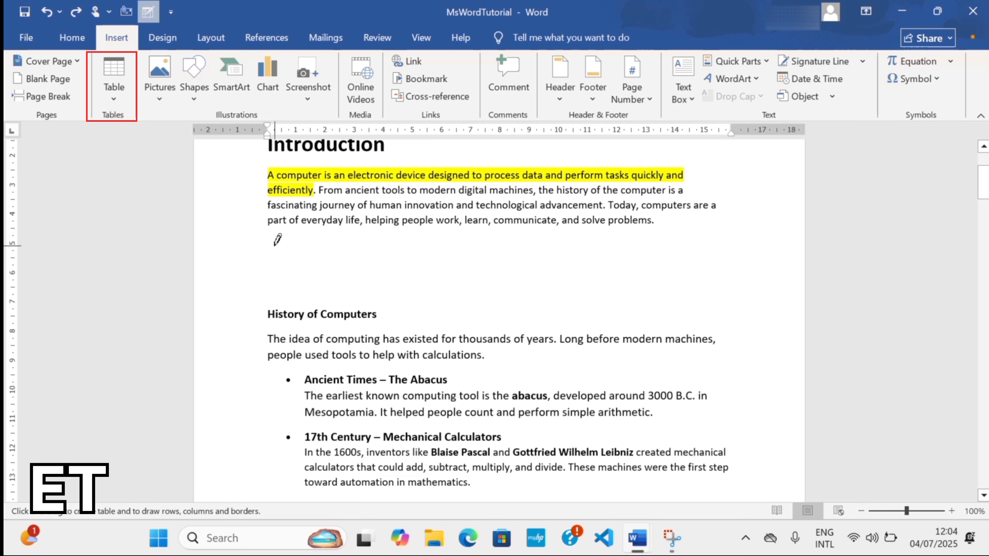
mouse_move(275, 245)
left_mouse_down()
mouse_move(336, 263)
mouse_move(725, 281)
mouse_move(722, 297)
left_mouse_up()
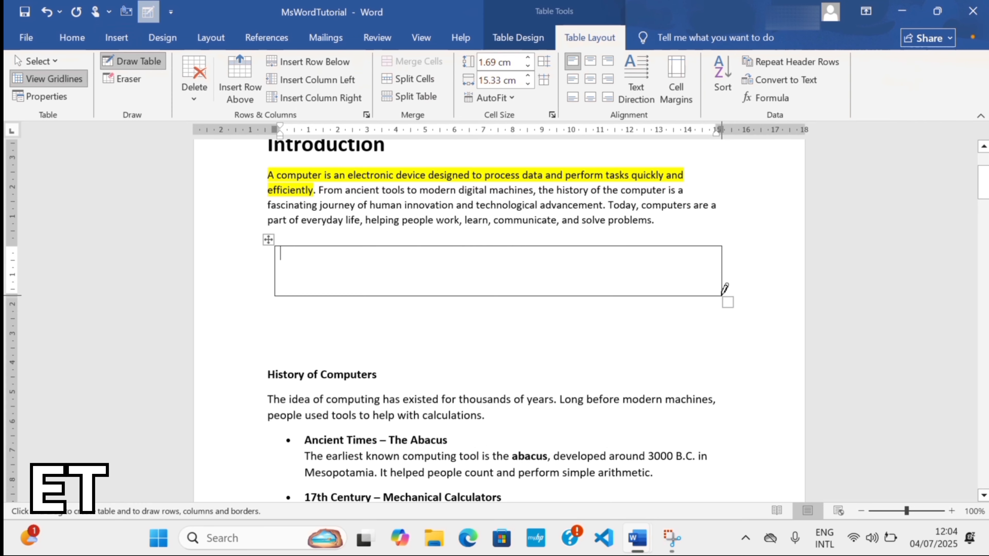
Draw six vertical lines across the table outline to divide it into seven columns of varying width.
left_click_drag(350, 246, 350, 296)
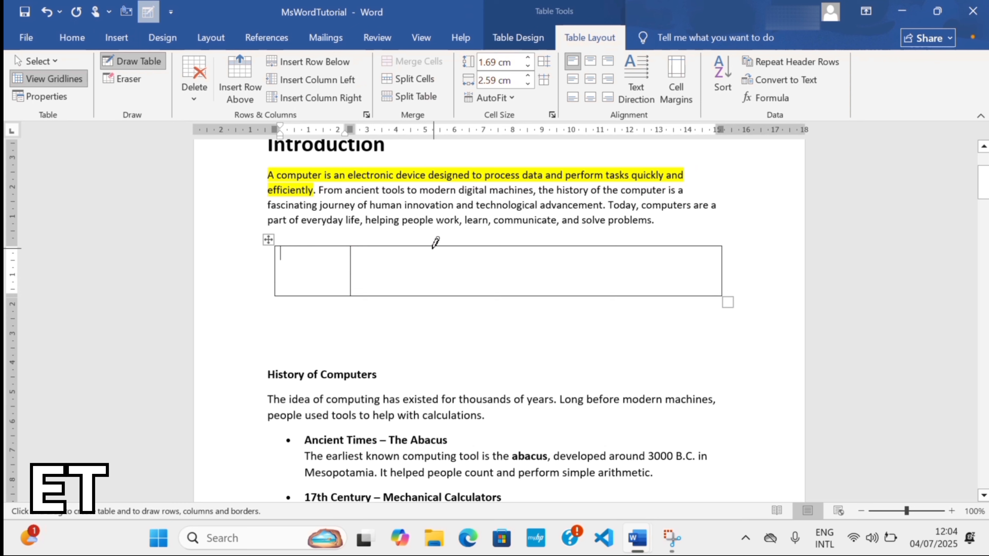
left_click_drag(435, 249, 437, 293)
left_click_drag(497, 243, 502, 290)
left_click_drag(521, 238, 531, 291)
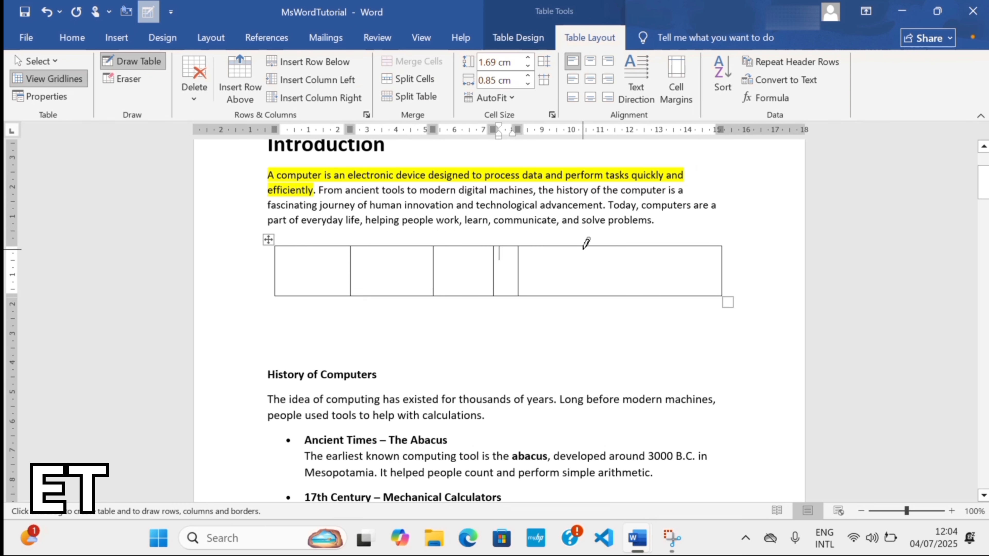
left_click_drag(589, 244, 589, 293)
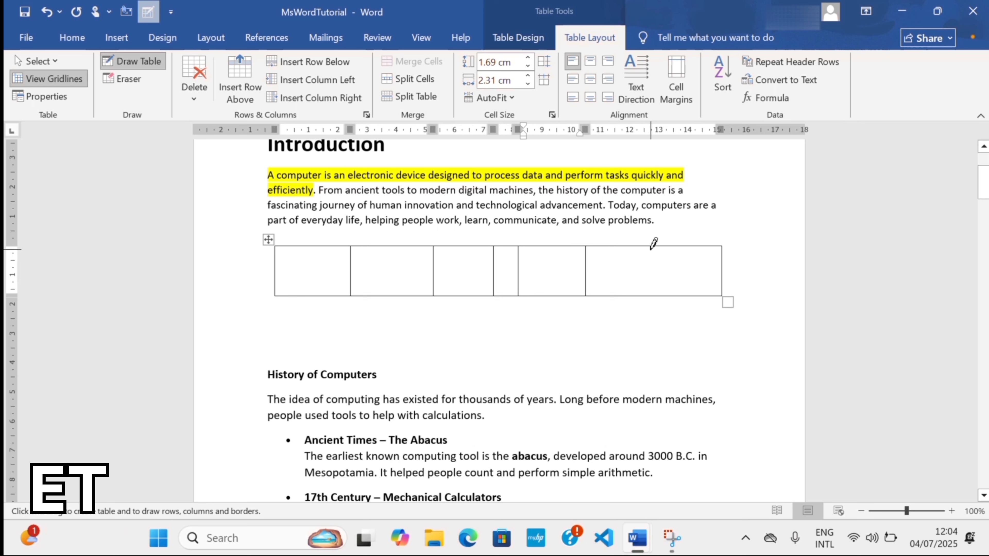
left_click_drag(652, 243, 653, 292)
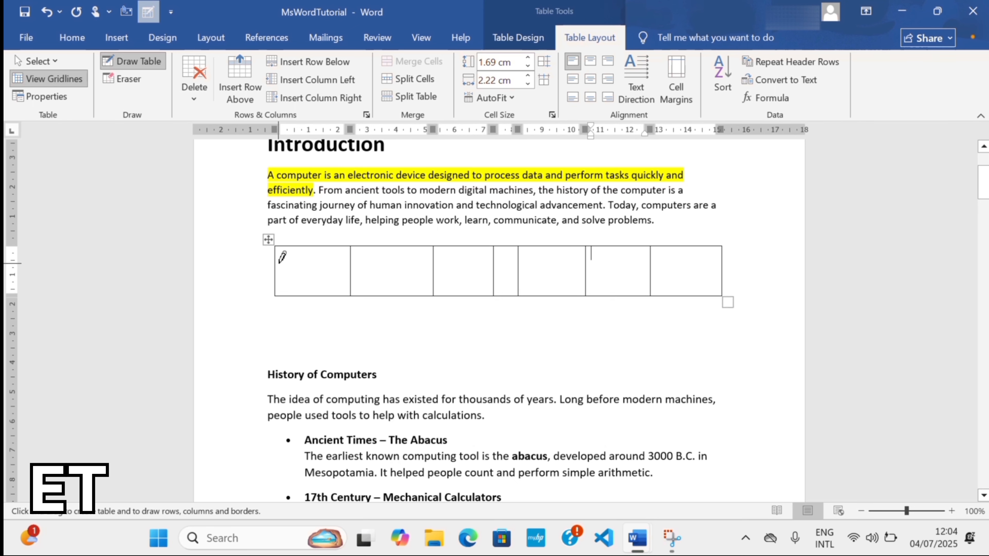
Draw horizontal lines to split the table into four rows, plus a narrow first column about 0.42 cm wide.
left_click_drag(279, 257, 698, 257)
left_click_drag(284, 277, 695, 278)
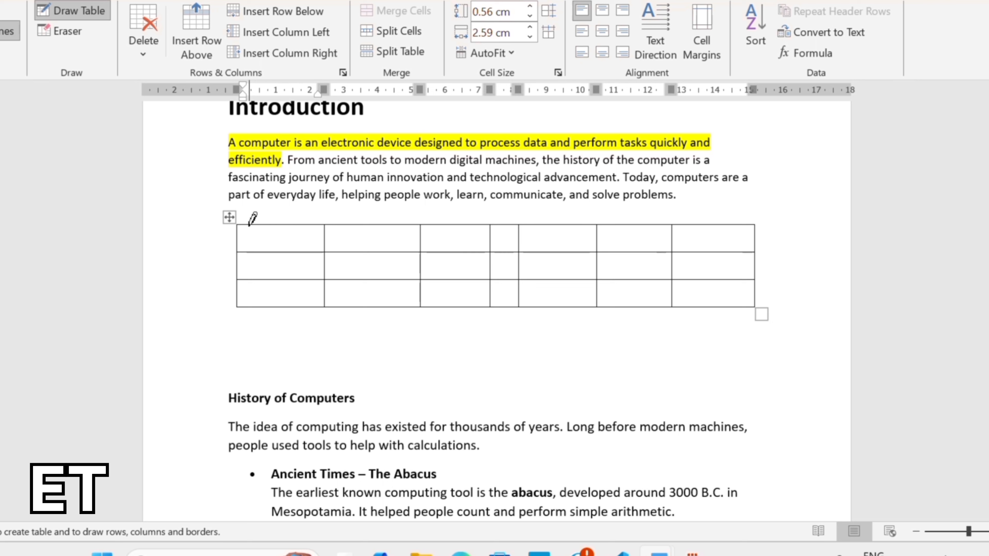
left_click_drag(249, 226, 250, 308)
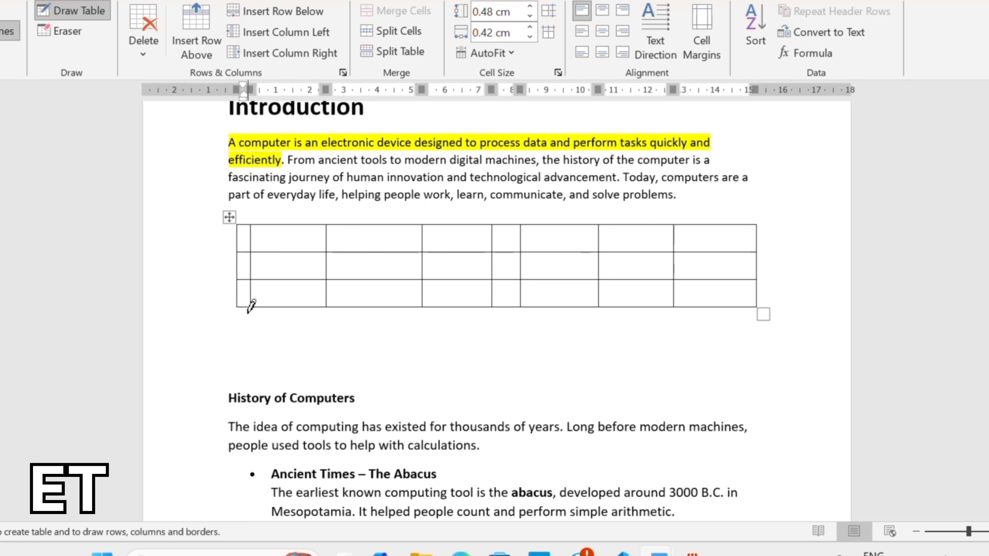
left_click_drag(240, 293, 727, 292)
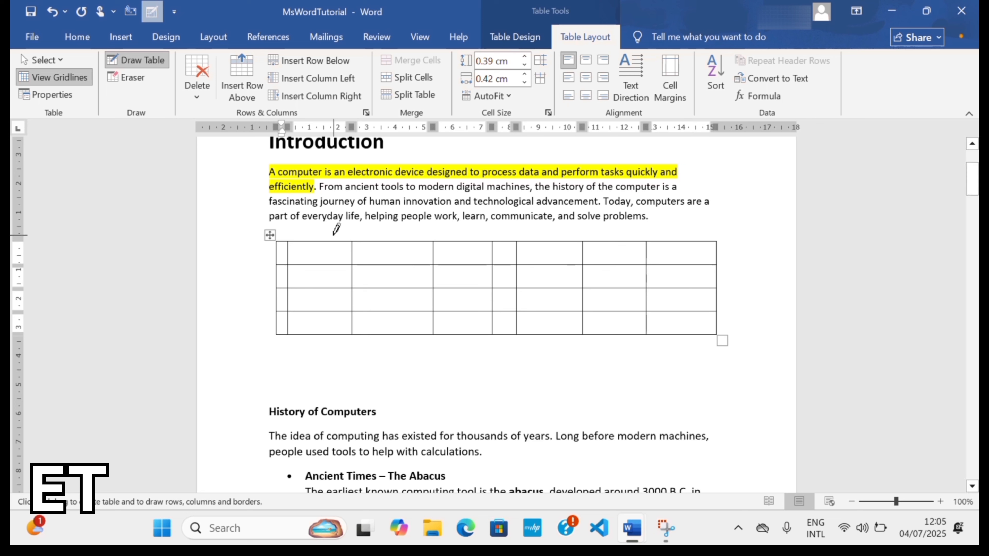
Undo the whole hand-drawn table, including its outline, columns and rows.
key("ctrl+z")
key("ctrl+z")
key("ctrl+z")
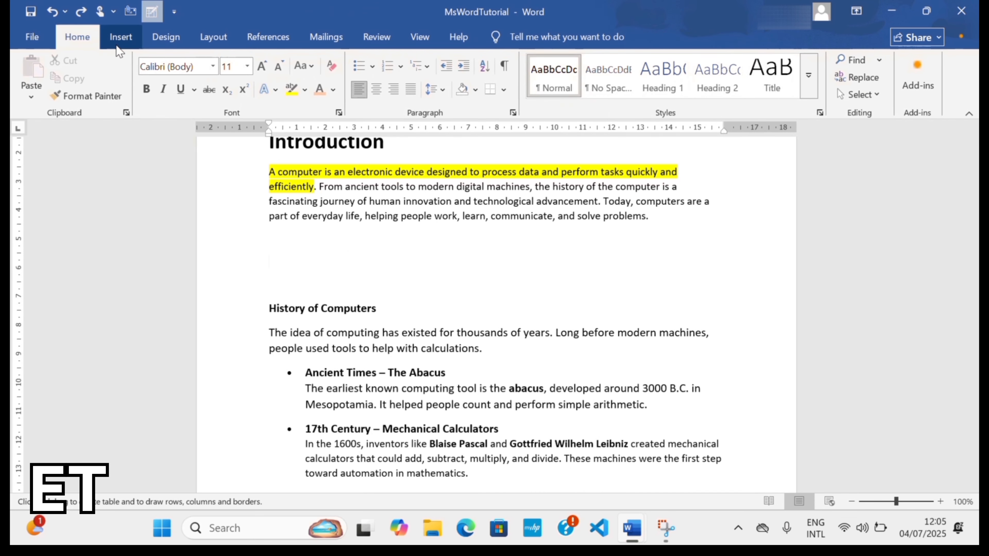
Examine the Convert Text to Table option among the table insertion choices, and leave them without inserting anything.
left_click(120, 37)
left_click(119, 96)
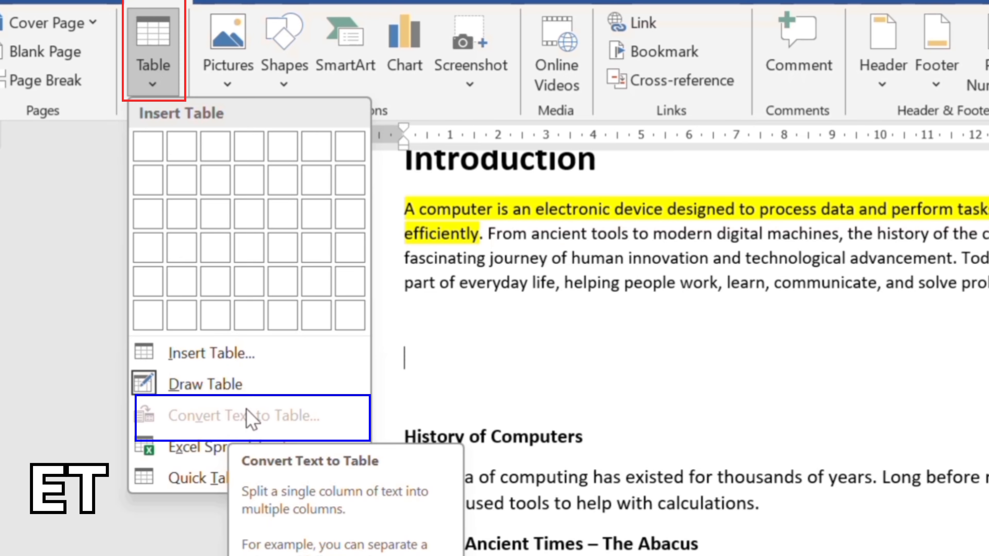
left_click(75, 5)
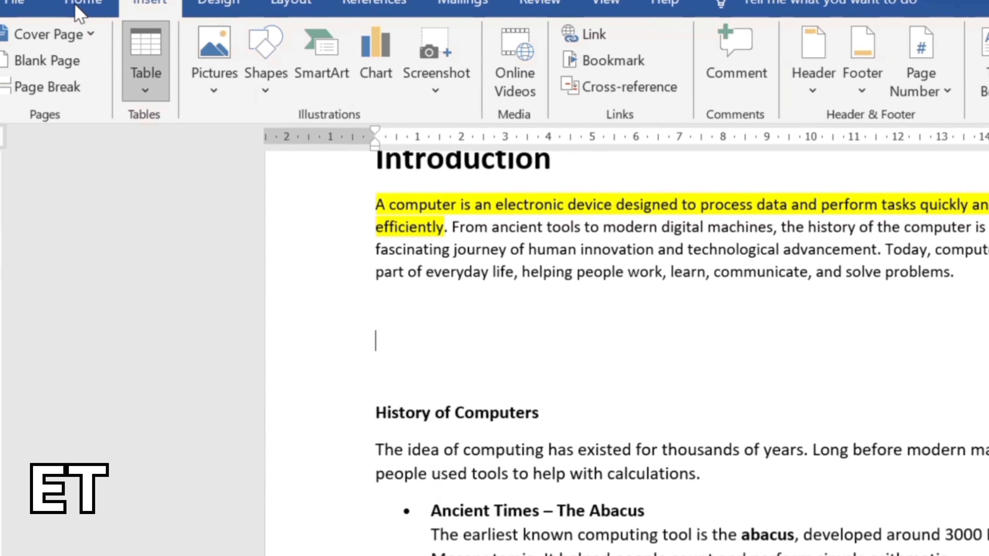
left_click(78, 8)
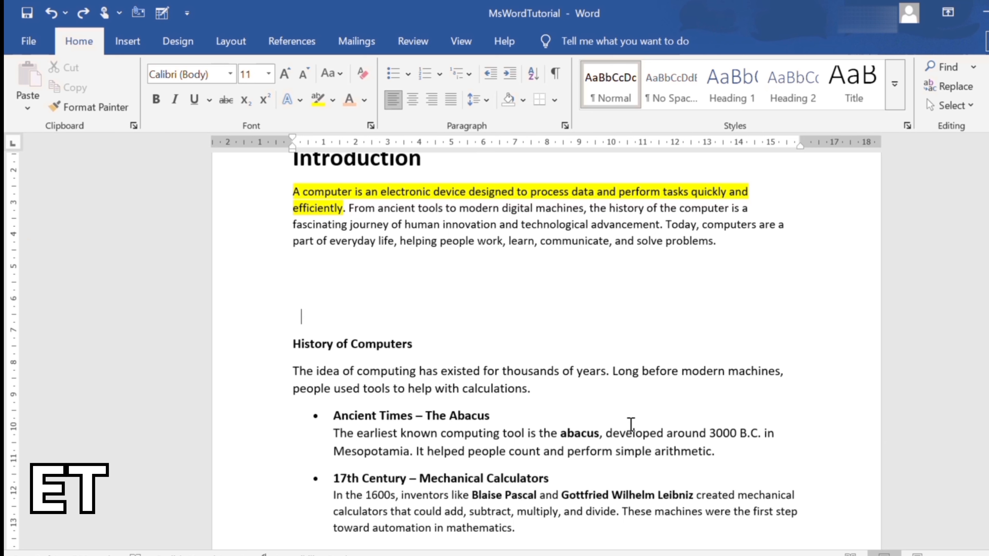
left_click(714, 345)
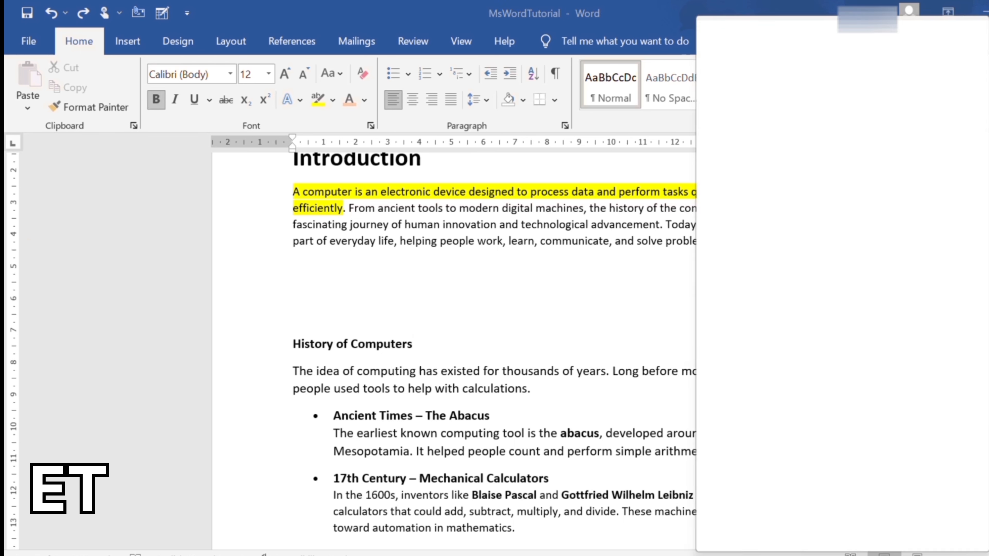
left_click_drag(316, 241, 420, 245)
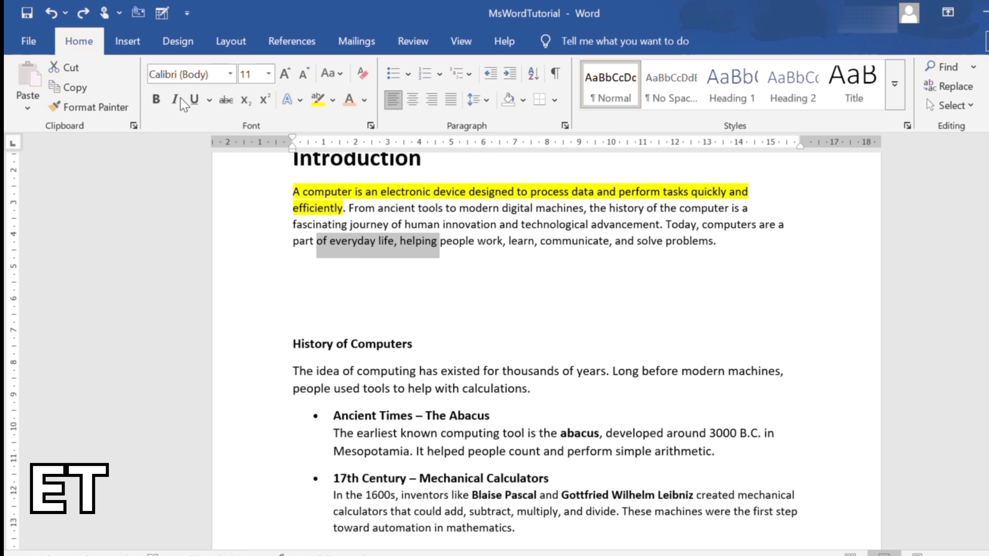
left_click(325, 285)
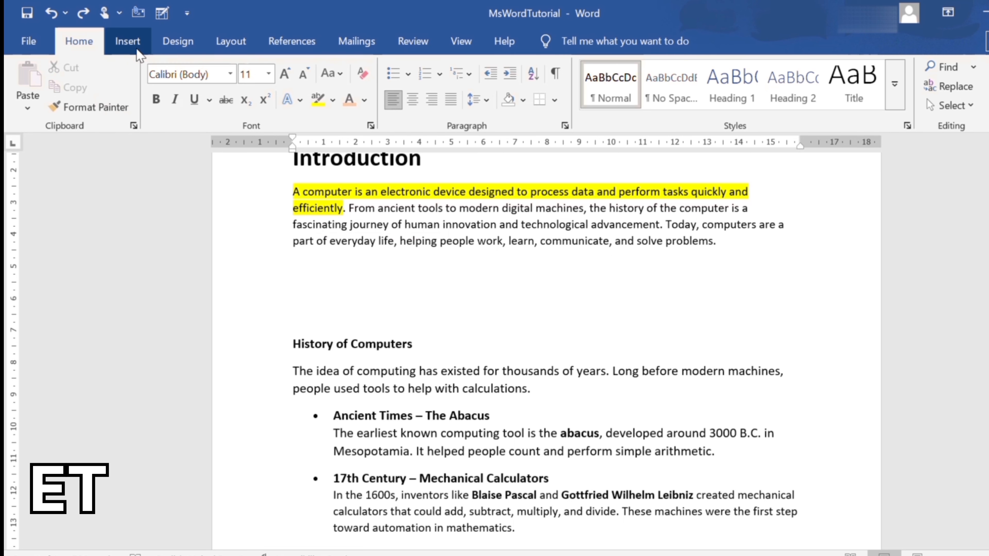
Convert the highlighted Introduction paragraph into a seven-column table with the text separated at commas, and undo the conversion.
left_click(130, 42)
left_click(125, 106)
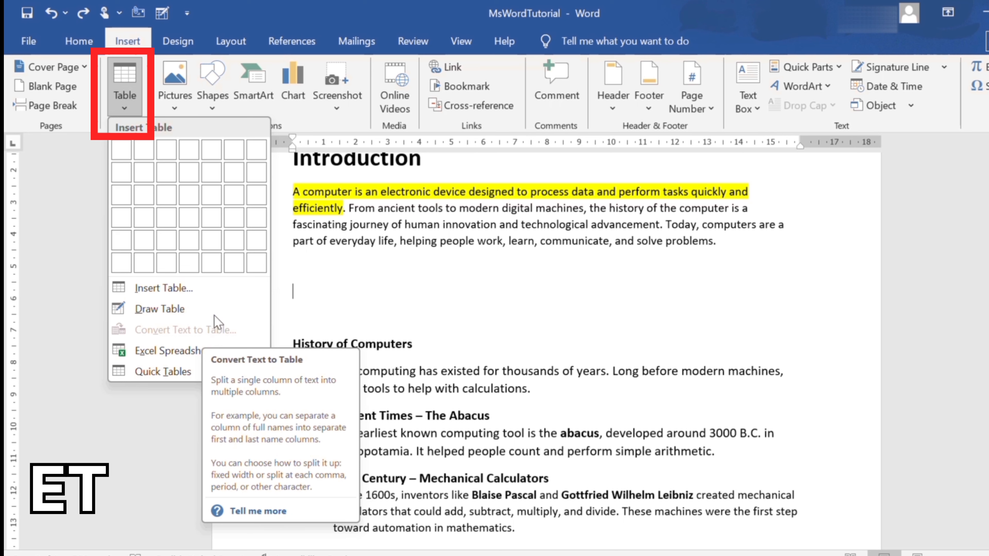
left_click(301, 192)
left_click_drag(292, 187, 731, 248)
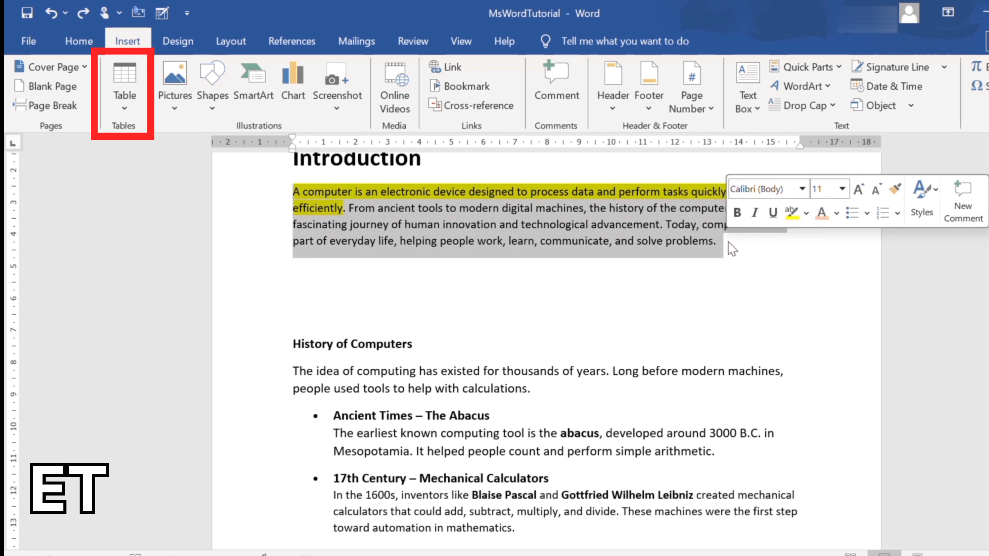
left_click(125, 104)
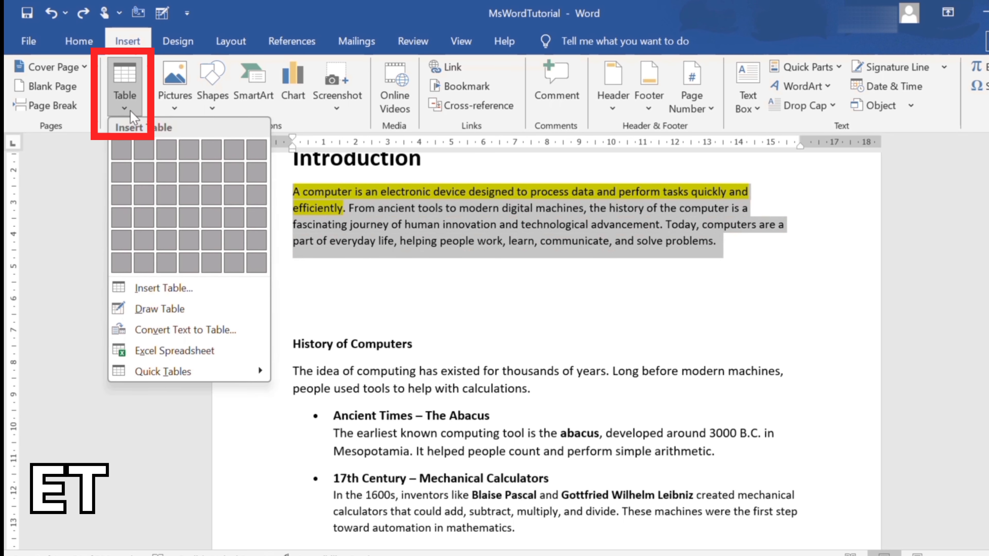
left_click(159, 334)
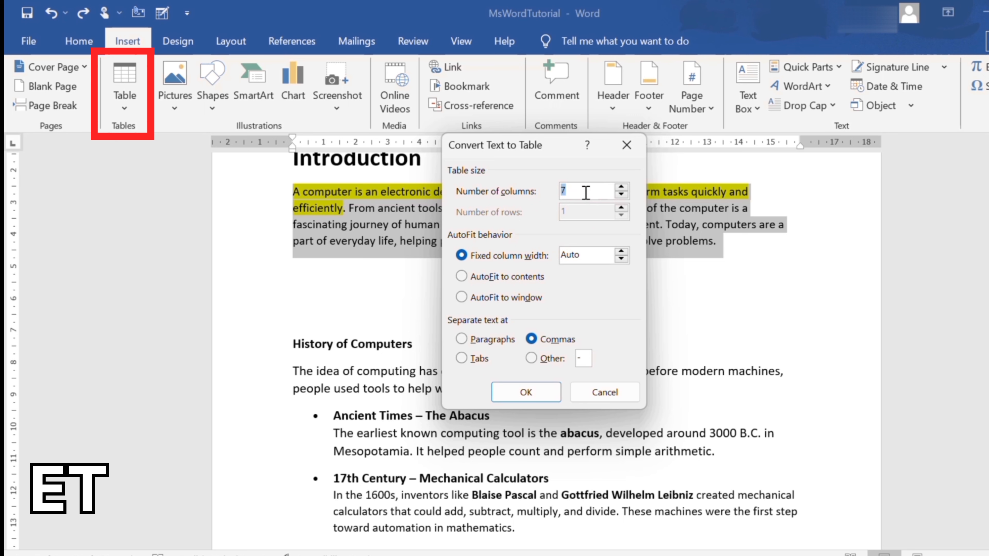
left_click(538, 392)
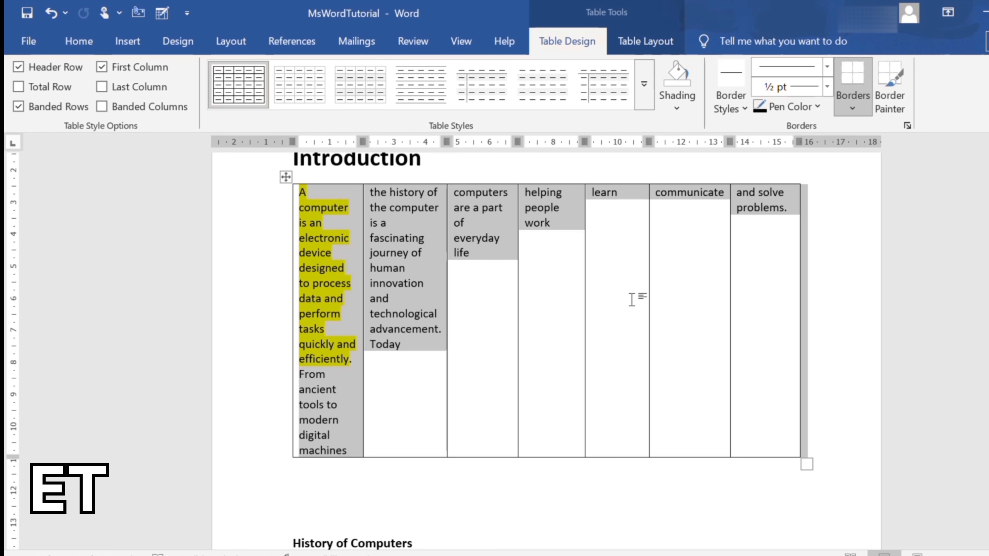
left_click(647, 332)
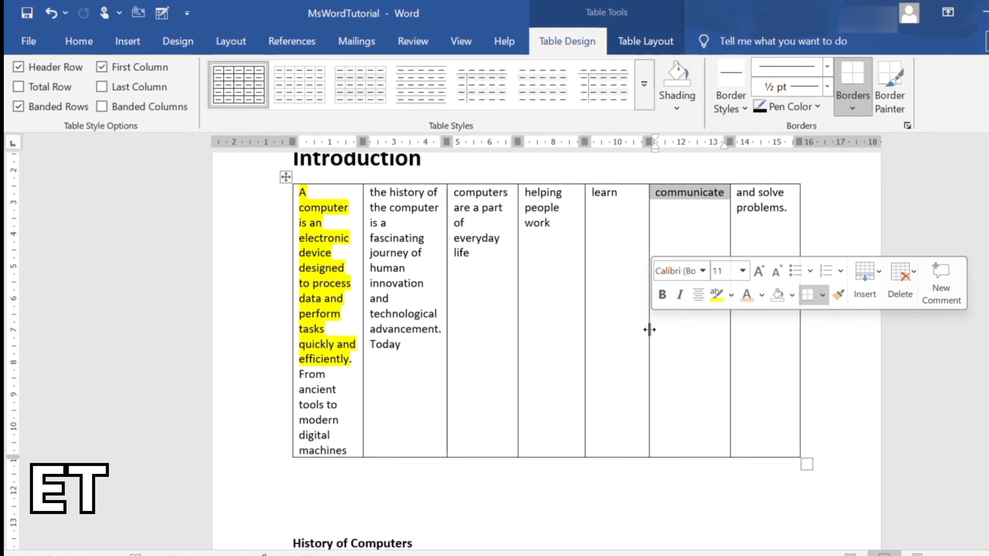
key("ctrl+z")
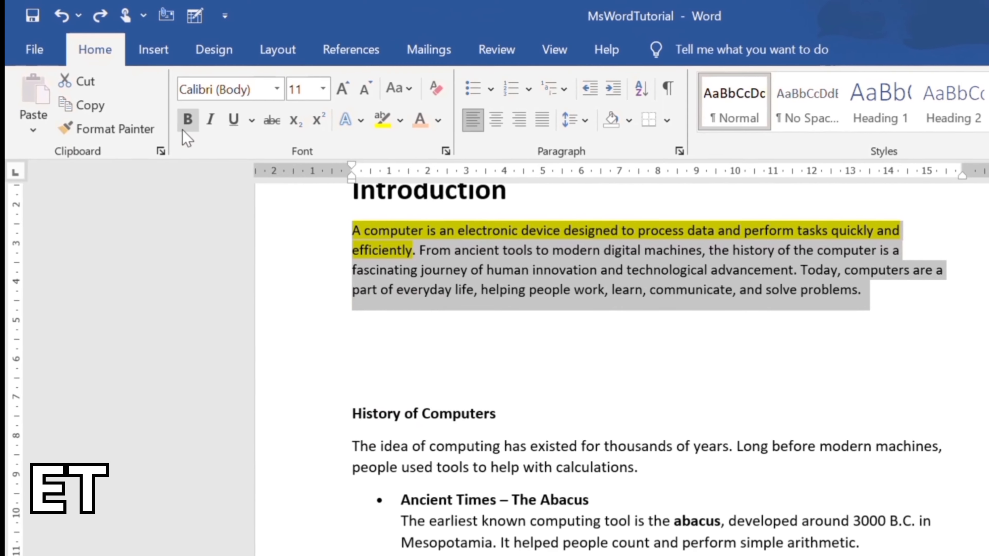
Add a blank line below the Introduction paragraph and insert an Excel spreadsheet there.
left_click(160, 55)
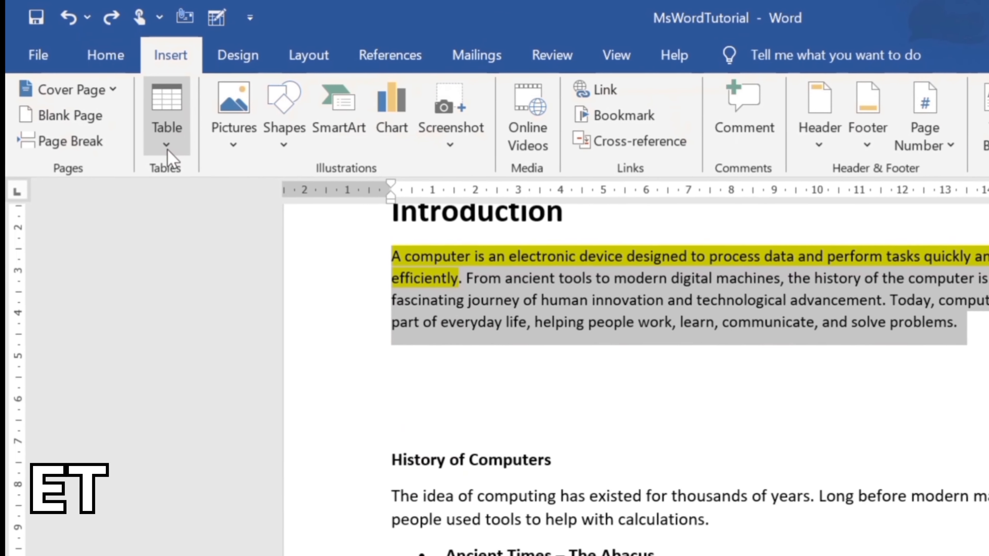
left_click(155, 141)
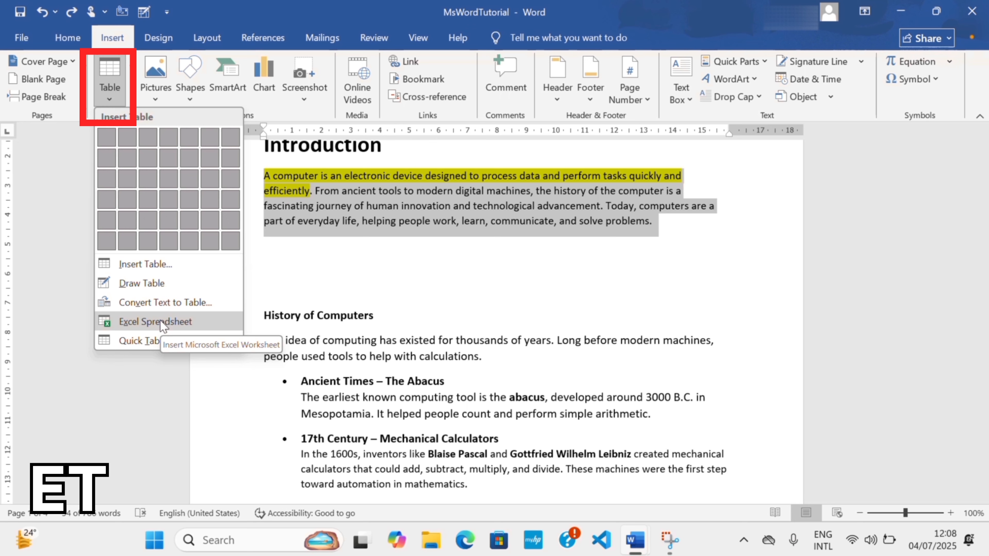
left_click(278, 254)
left_click(269, 260)
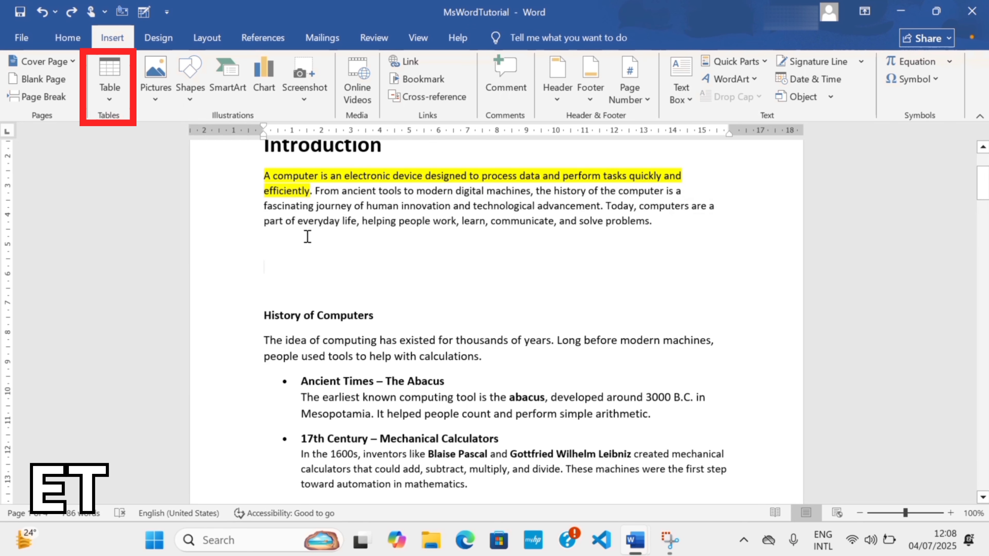
key("Return")
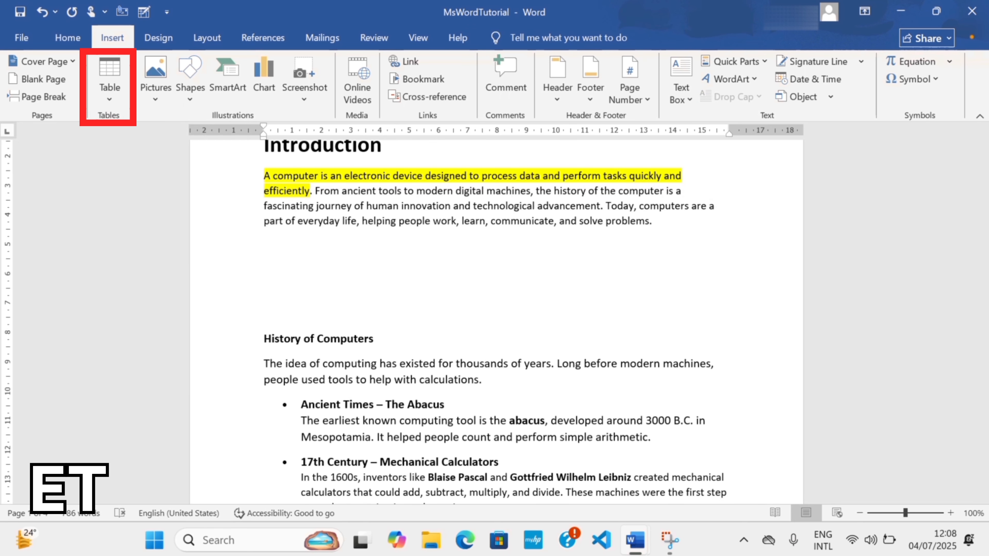
left_click(111, 98)
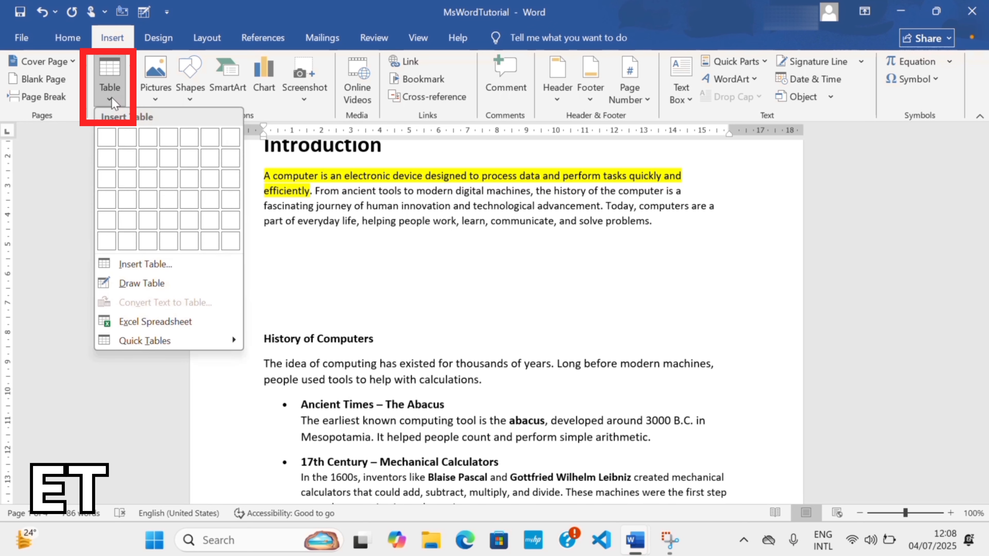
left_click(155, 321)
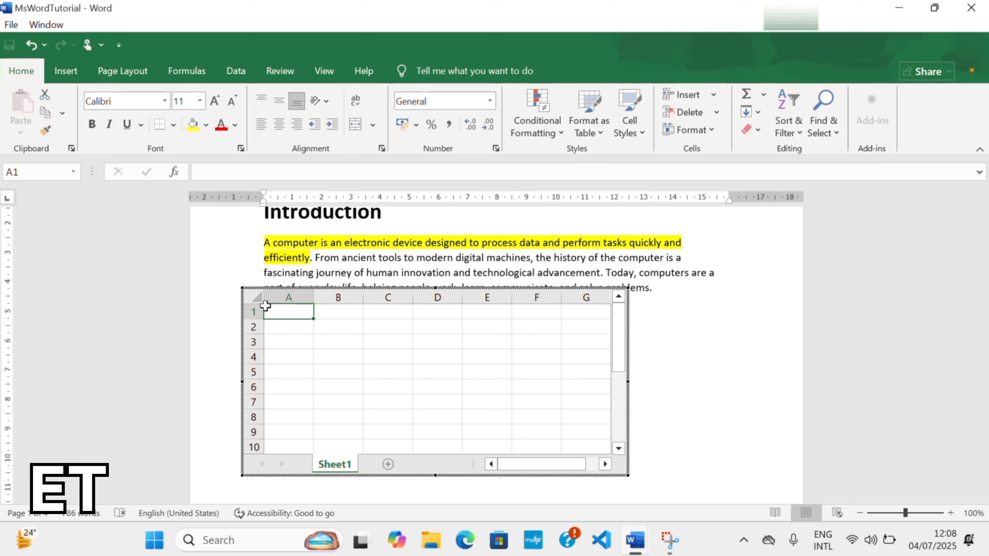
Select all cells of the embedded spreadsheet and shrink its frame to show columns A to F and rows 1 to 8.
left_click(257, 299)
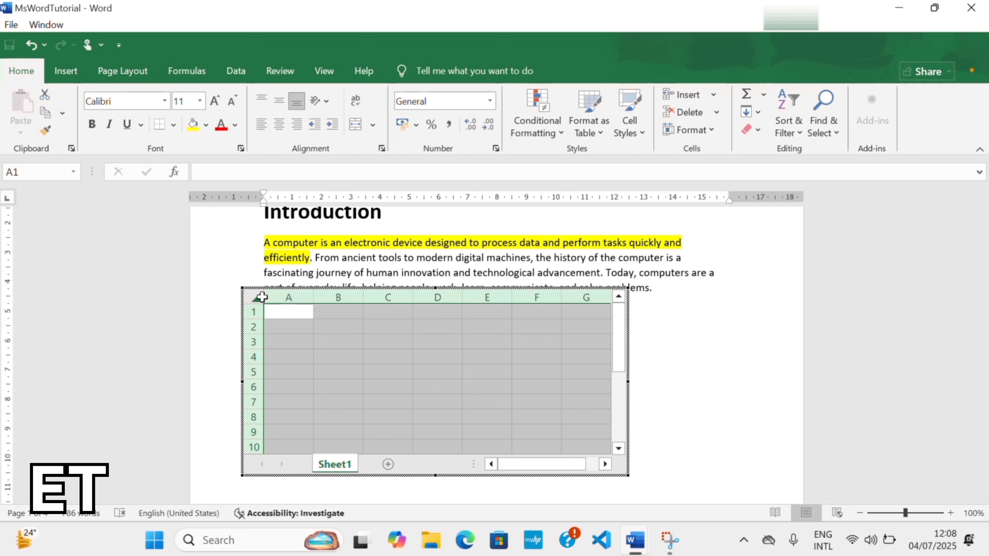
left_click_drag(242, 289, 287, 323)
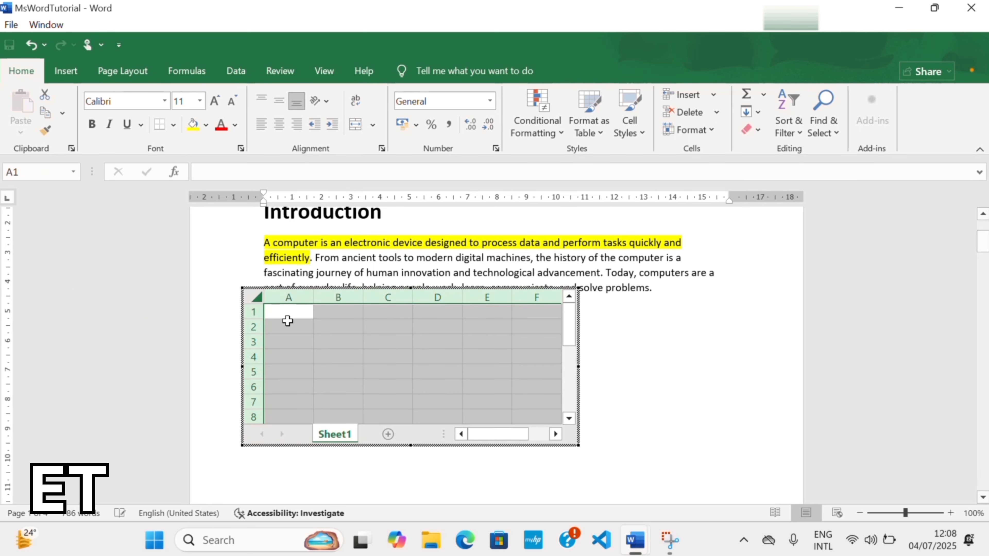
left_click(476, 358)
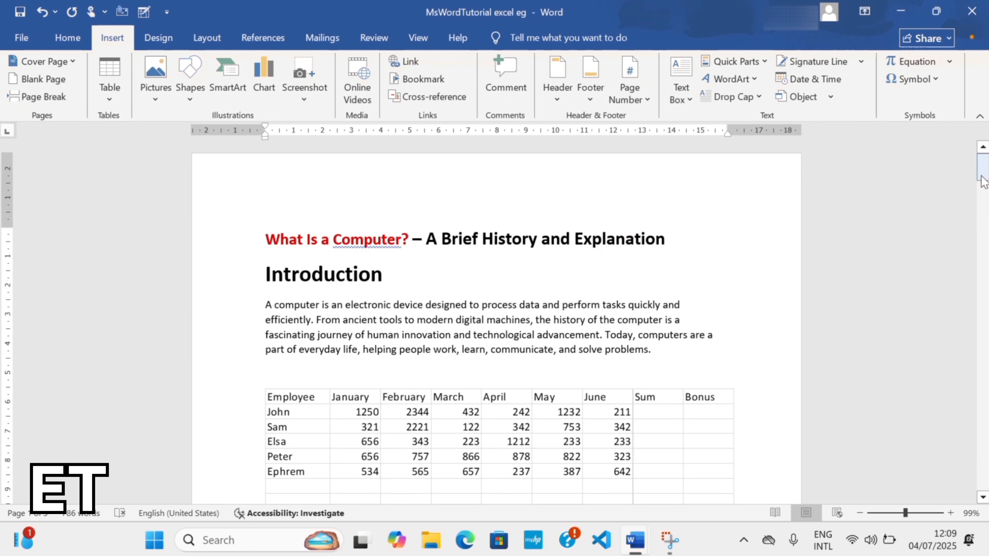
In the embedded employee worksheet, total January to June in H2 with =SUM(B2:G2) and fill the formula down to H6.
left_click_drag(984, 181, 982, 195)
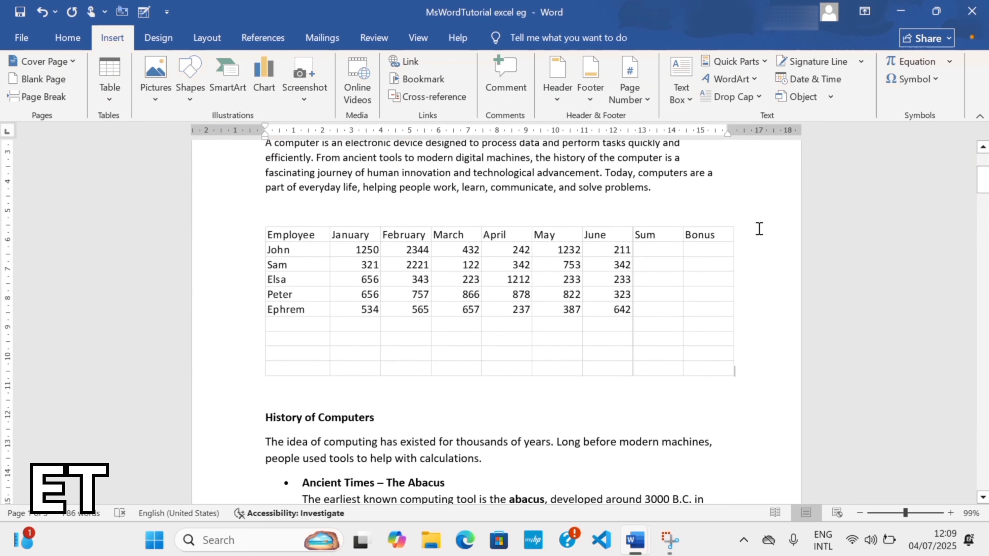
left_click(448, 319)
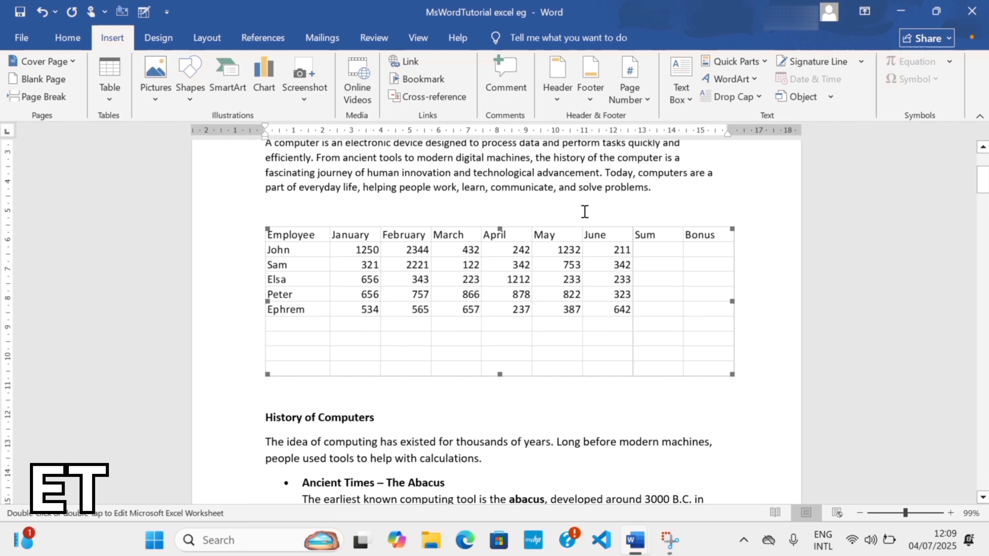
double_click(610, 333)
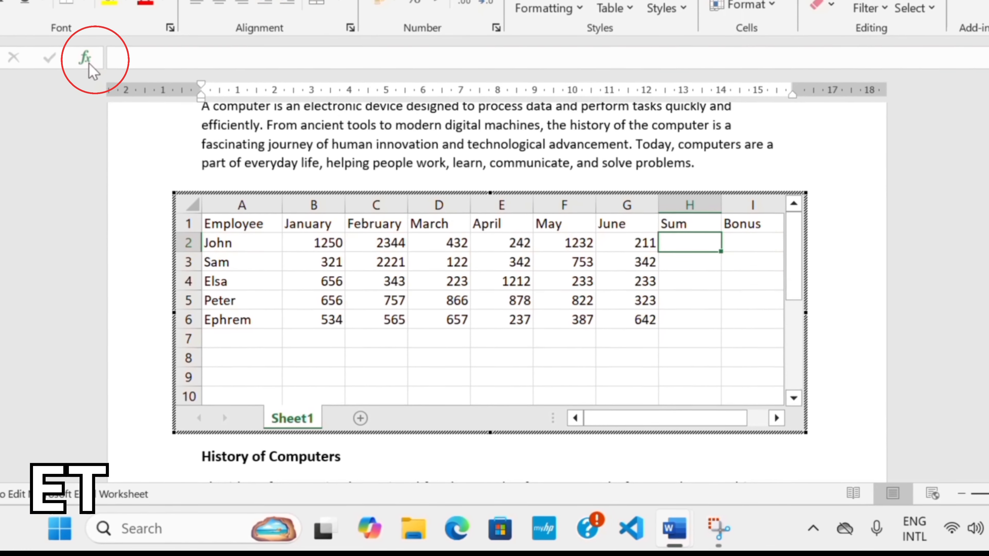
left_click(86, 59)
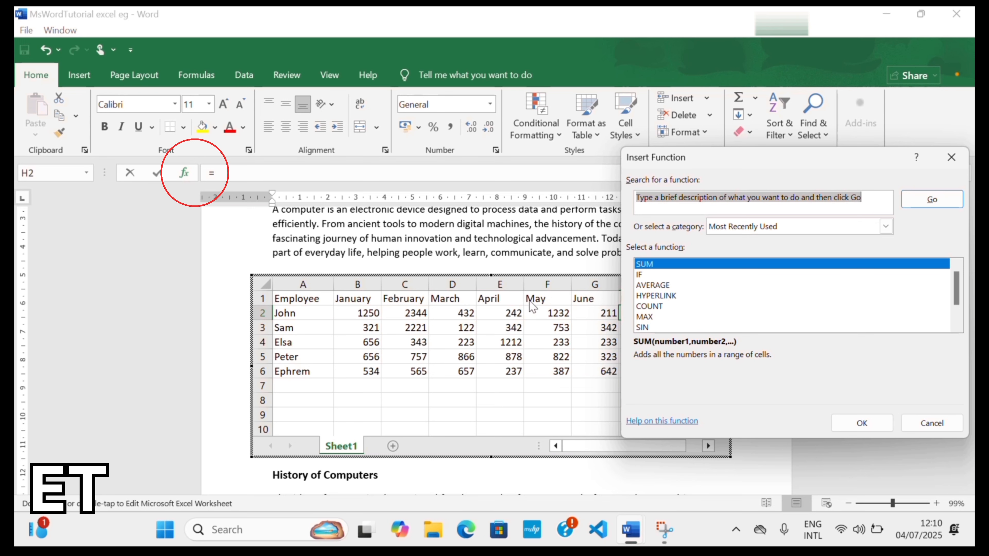
left_click(862, 423)
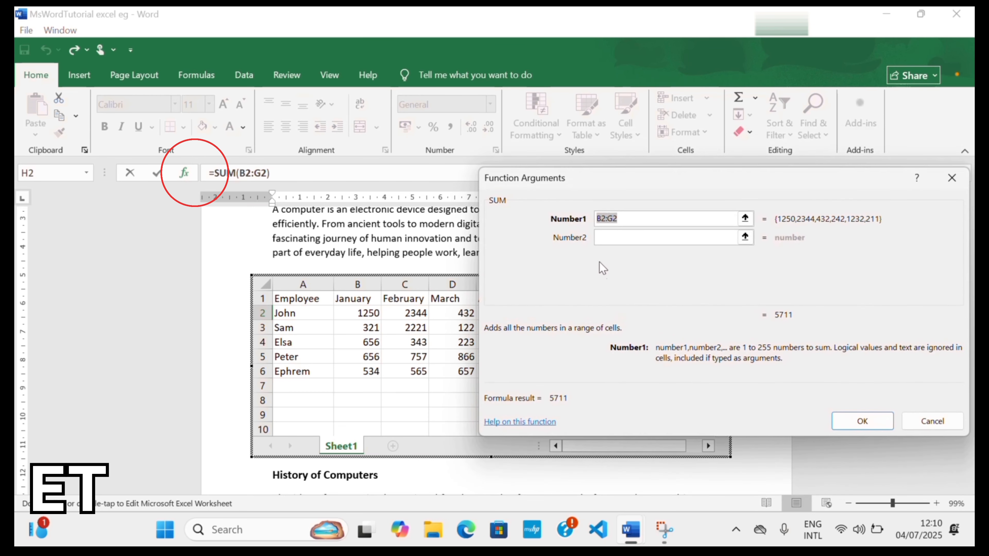
left_click(862, 422)
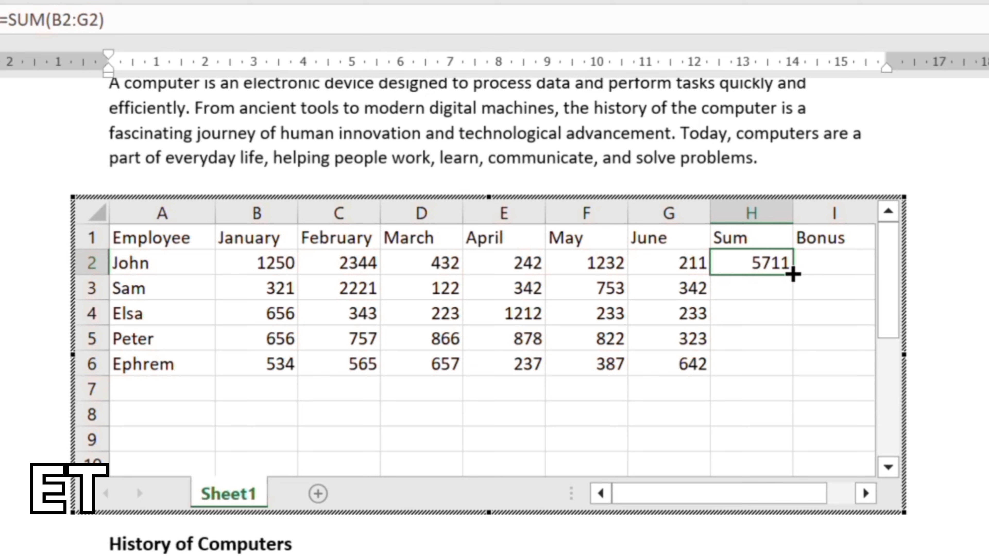
left_click_drag(793, 275, 788, 366)
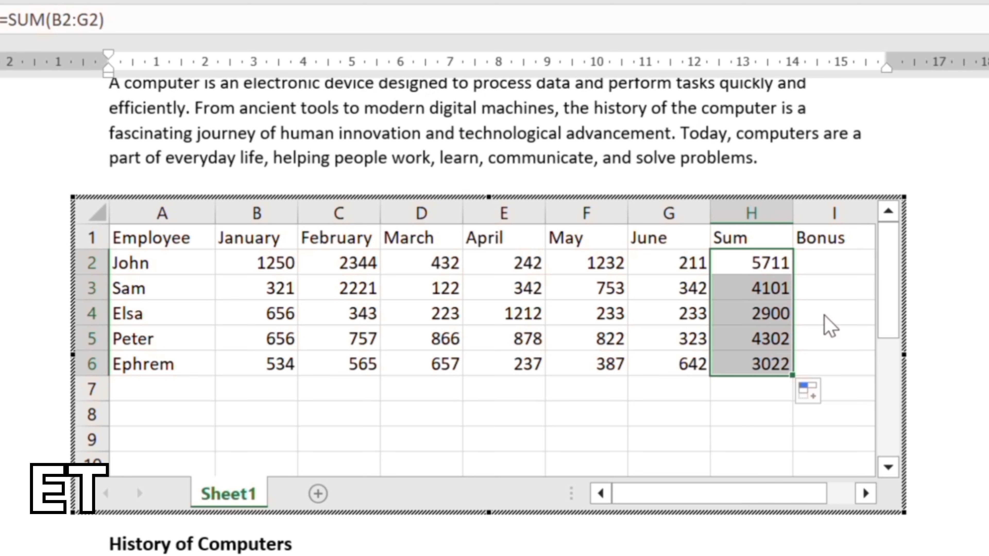
Calculate the bonus in I2 with =H2*10%, fill it down to I6, and return to the document.
left_click(832, 261)
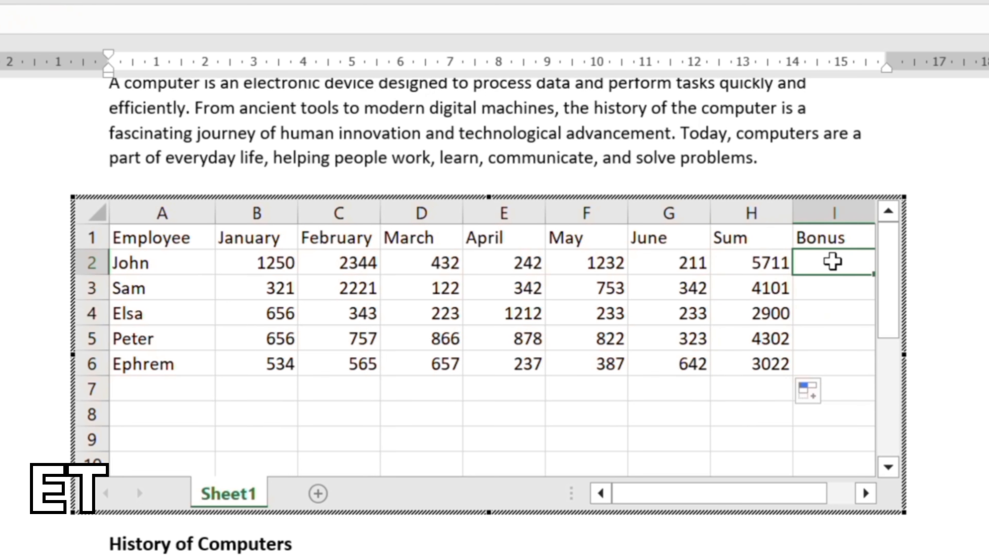
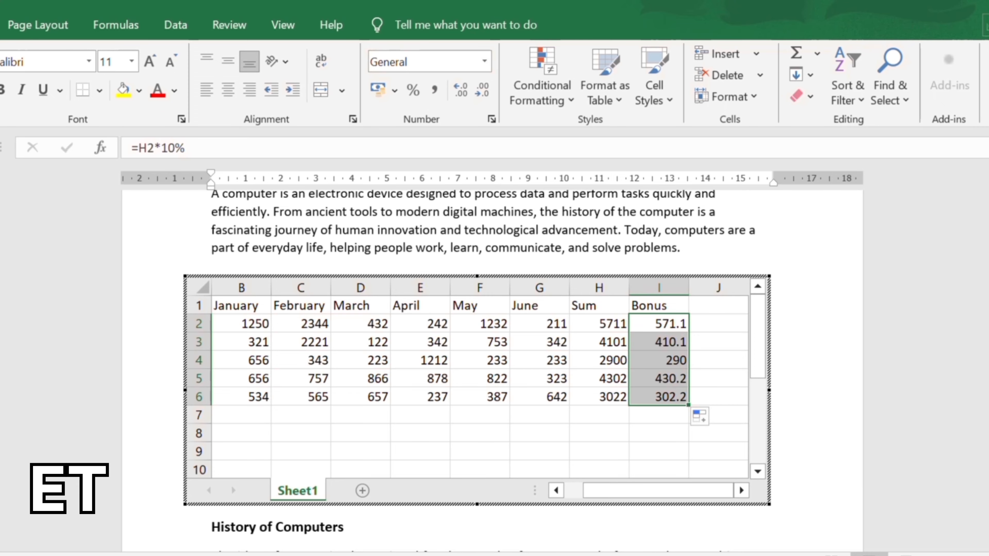
left_click(401, 2)
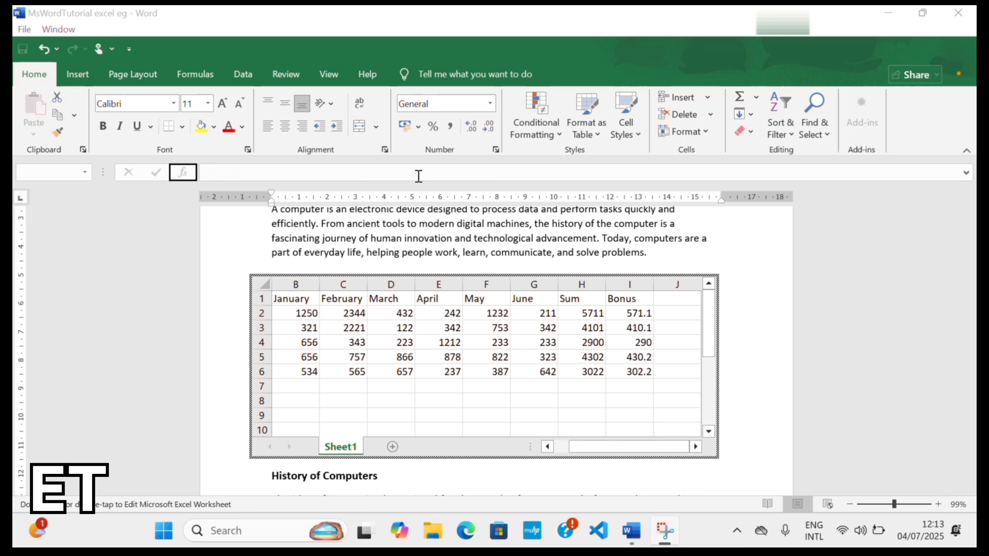
left_click(741, 303)
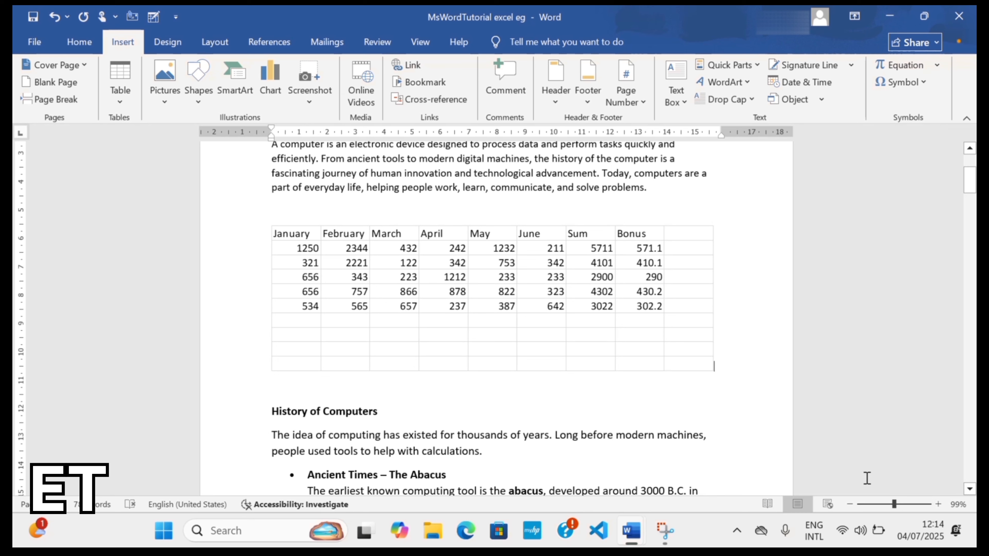
Reopen the embedded worksheet for editing and shift its visible range to columns D through L.
left_click(665, 398)
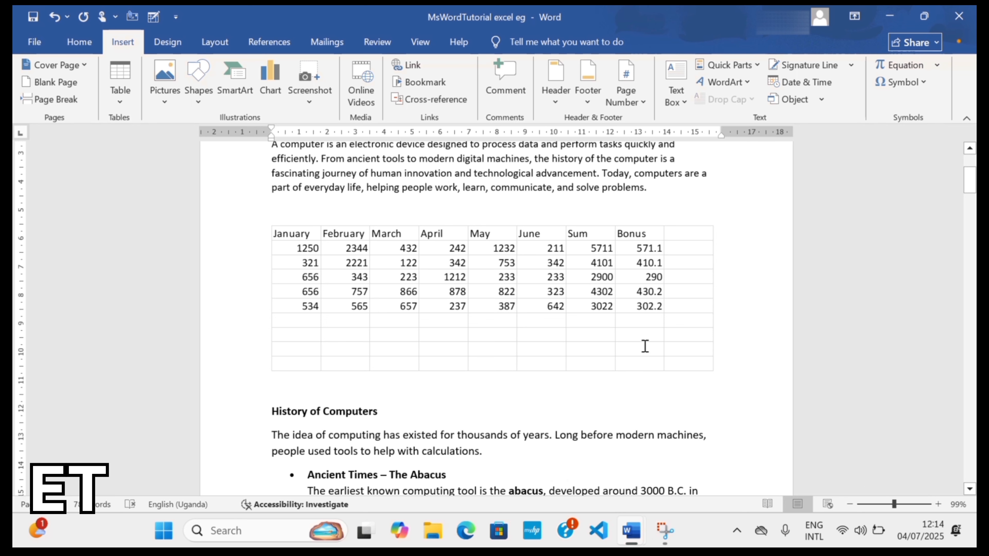
double_click(618, 343)
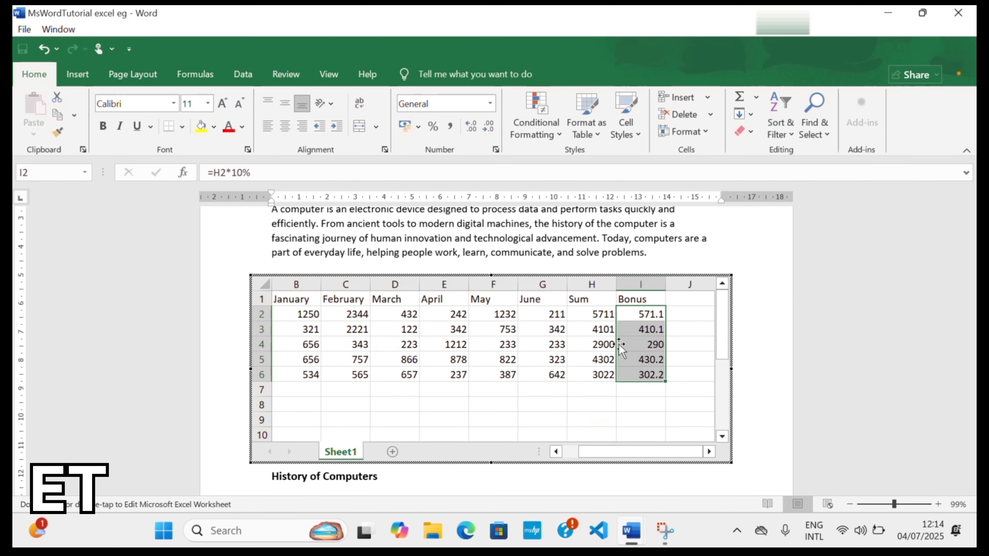
left_click(679, 315)
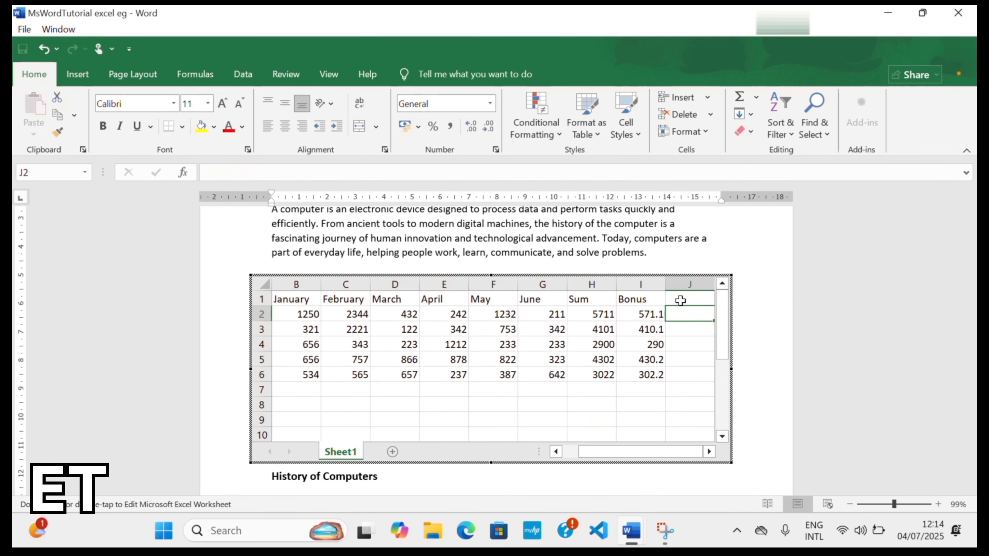
left_click(680, 301)
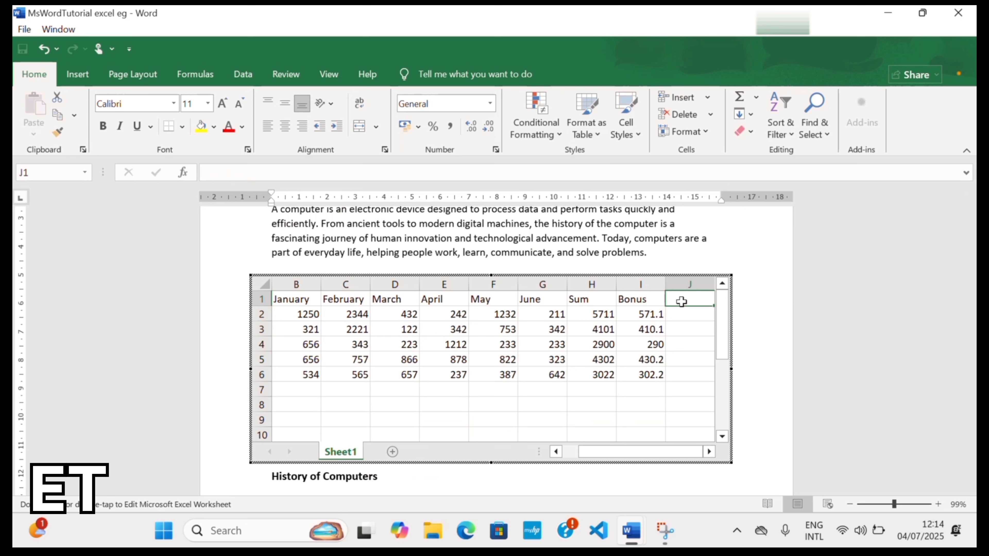
left_click(709, 452)
left_click(709, 451)
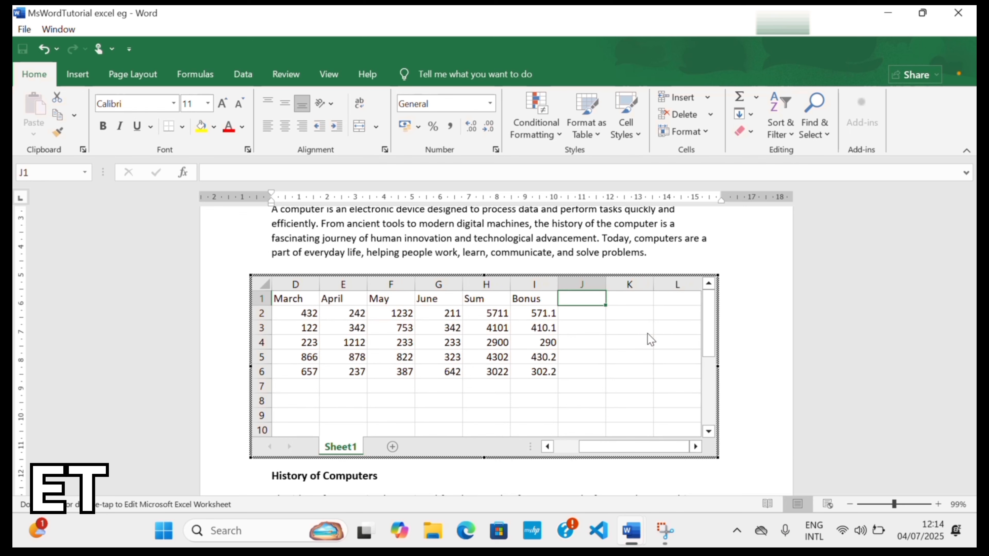
Leave worksheet editing and make the embedded worksheet object slightly smaller from its lower-right corner.
left_click(745, 276)
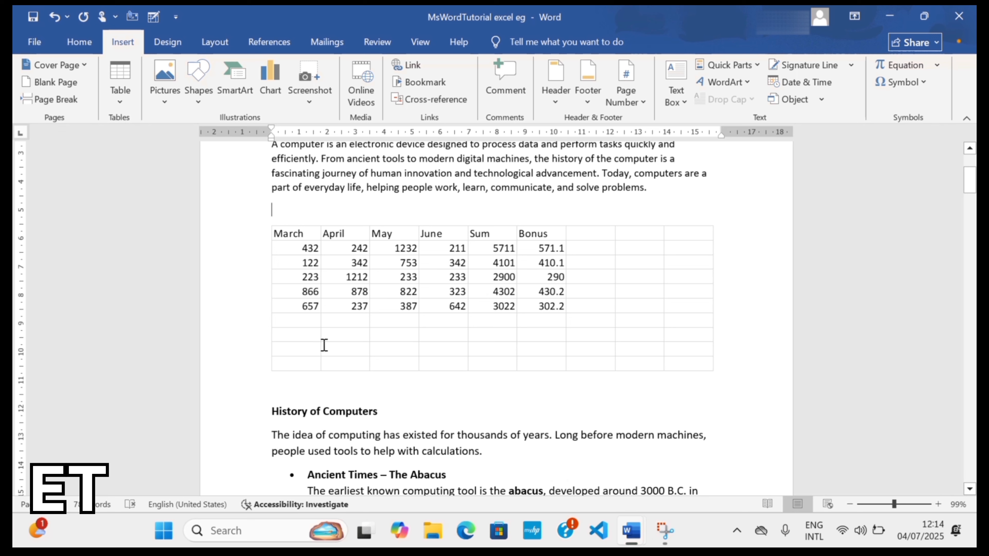
left_click(581, 317)
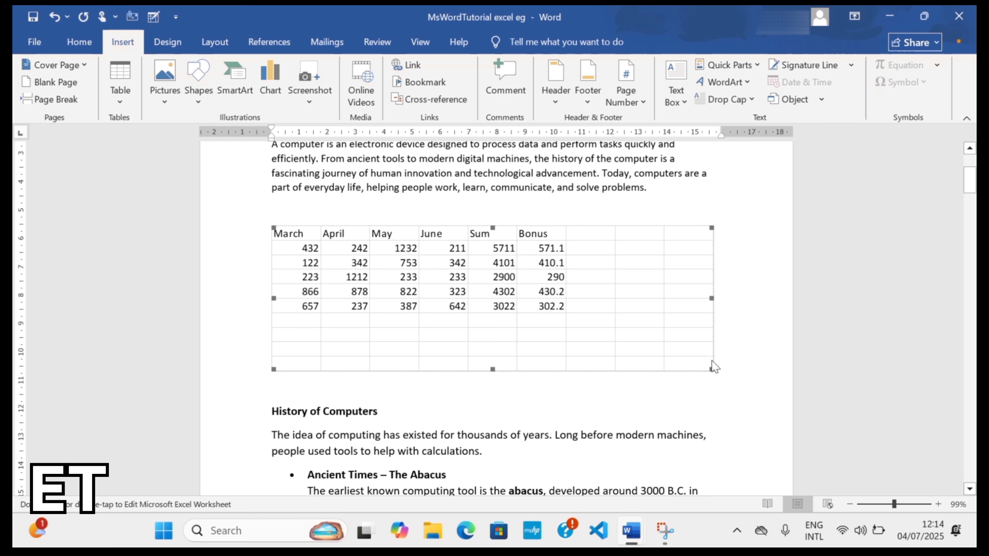
mouse_move(712, 369)
left_mouse_down()
mouse_move(656, 338)
mouse_move(700, 366)
left_mouse_up()
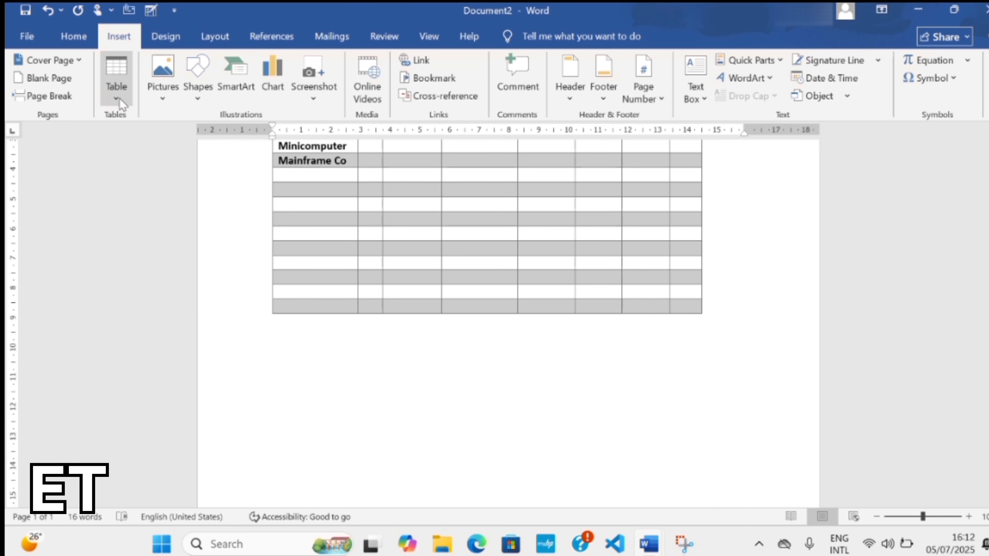
Insert the built-in Calendar 2 quick table on the empty line below the computer table.
left_click(116, 78)
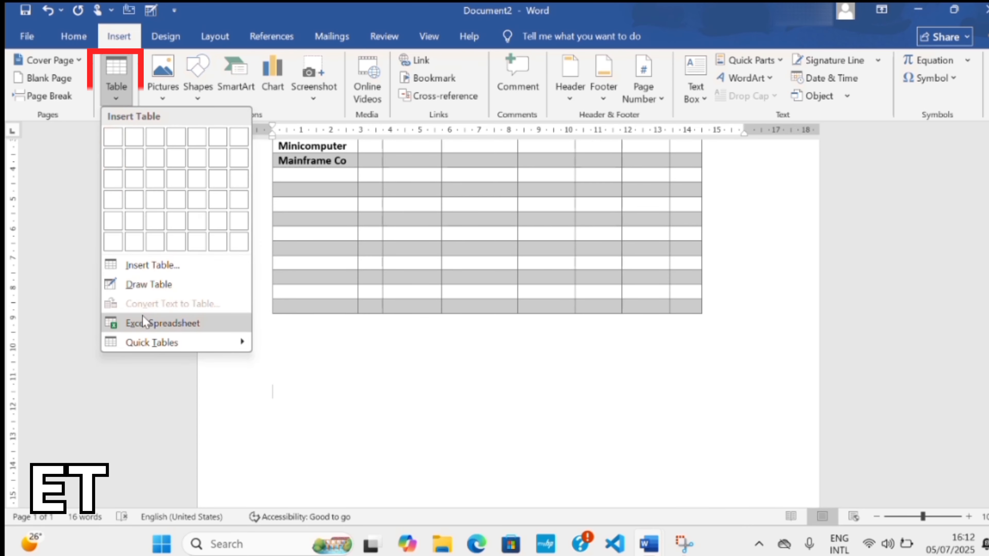
mouse_move(153, 343)
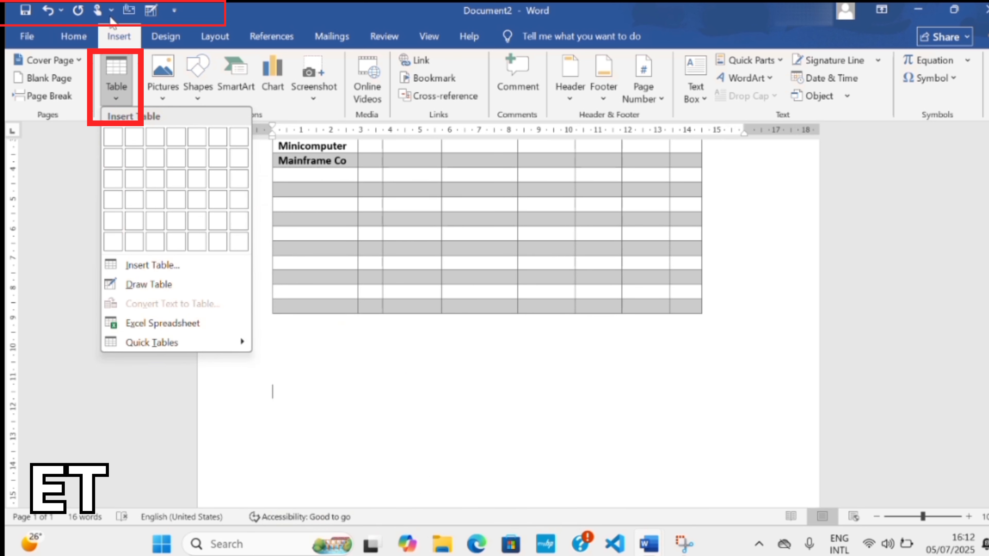
left_click(193, 13)
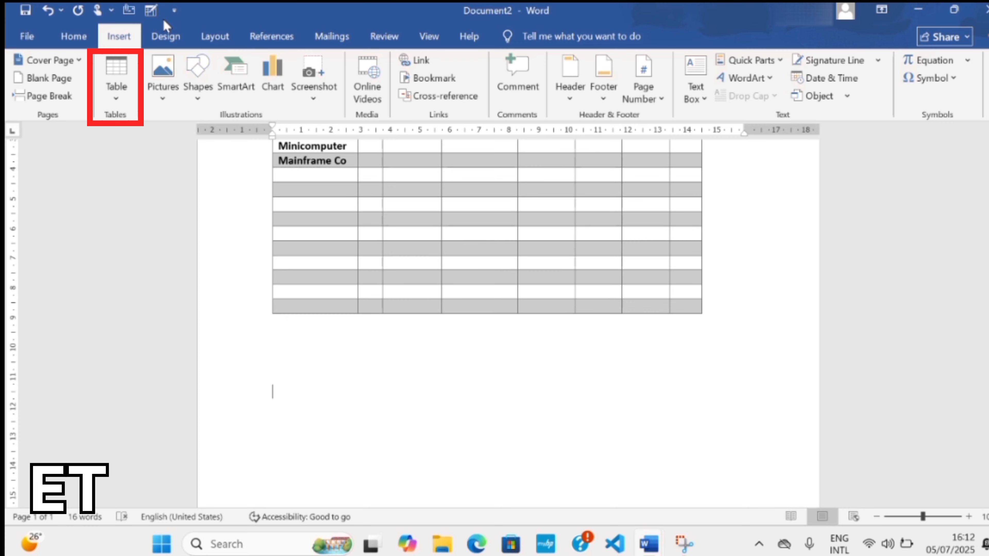
left_click(117, 97)
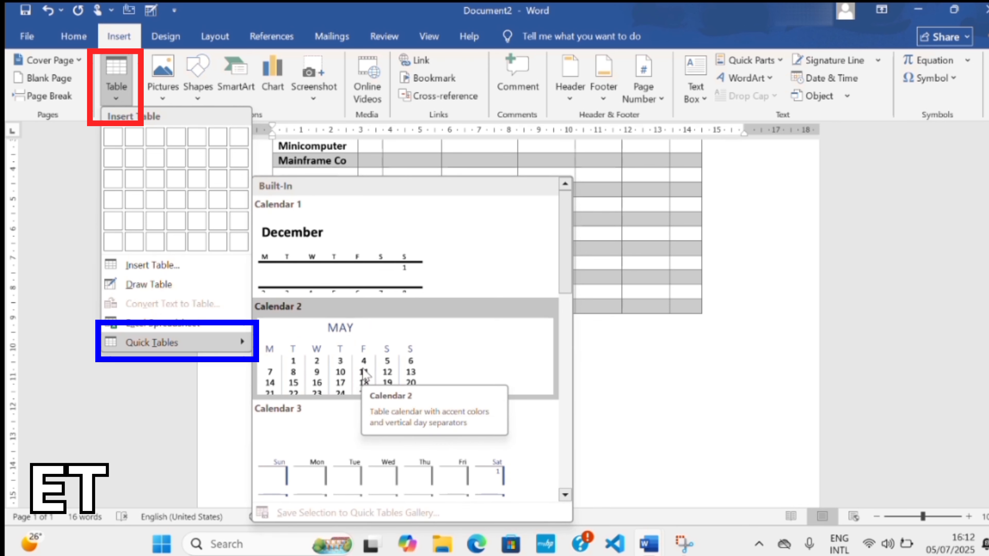
left_click(365, 374)
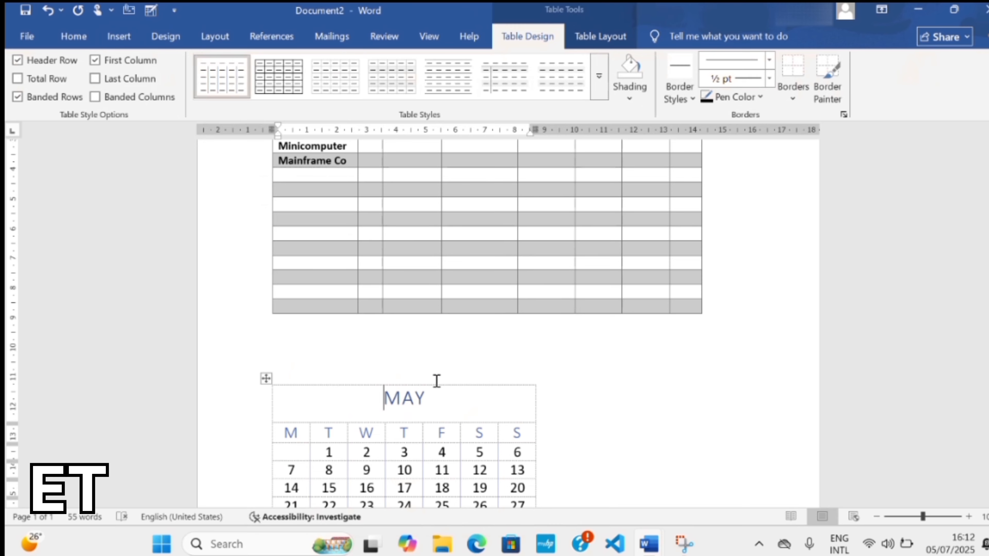
Replace the calendar's month heading with JUNE.
double_click(391, 392)
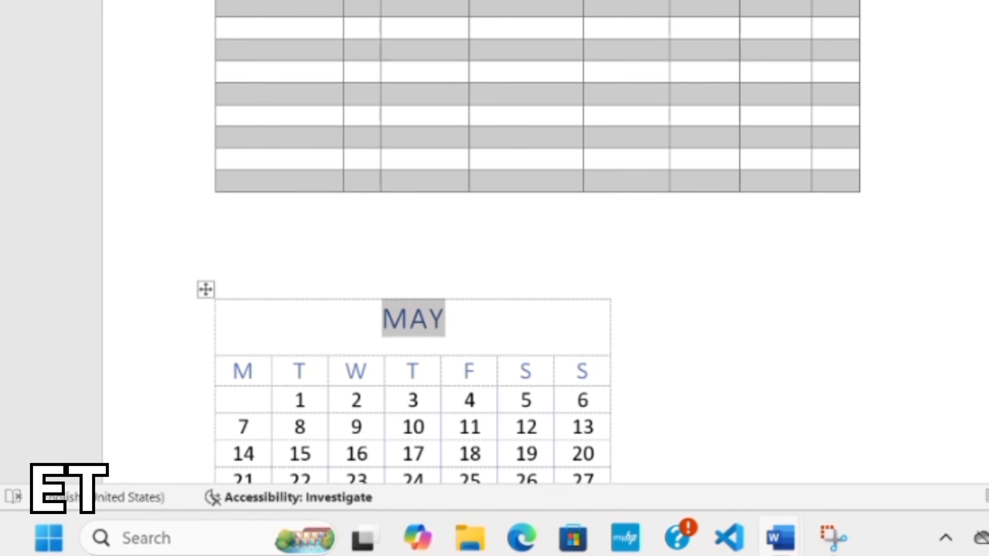
type("JUNE")
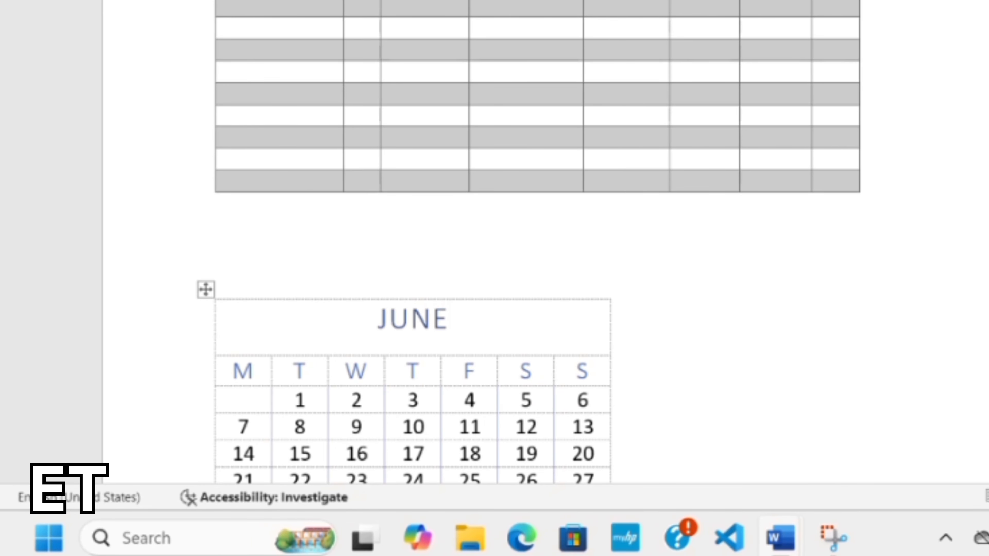
scroll(97, 177, "down", 5)
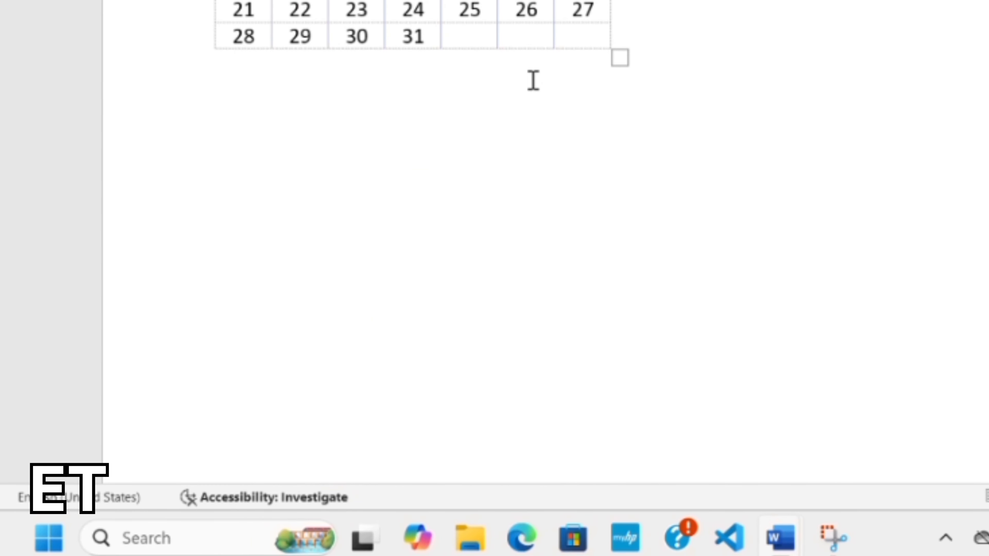
scroll(533, 82, "up", 5)
scroll(509, 141, "up", 3)
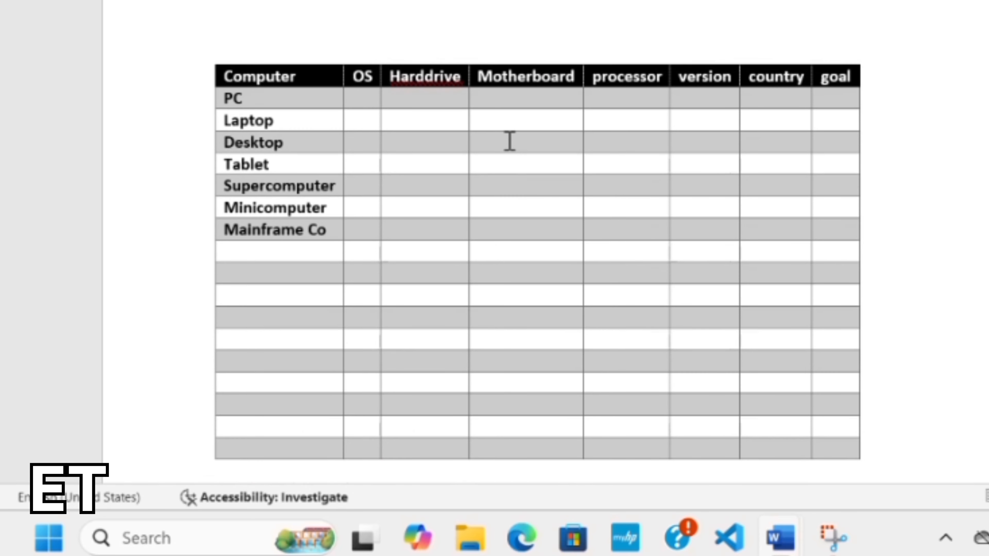
Undo the month heading change and the calendar table insertion.
scroll(513, 136, "down", 5)
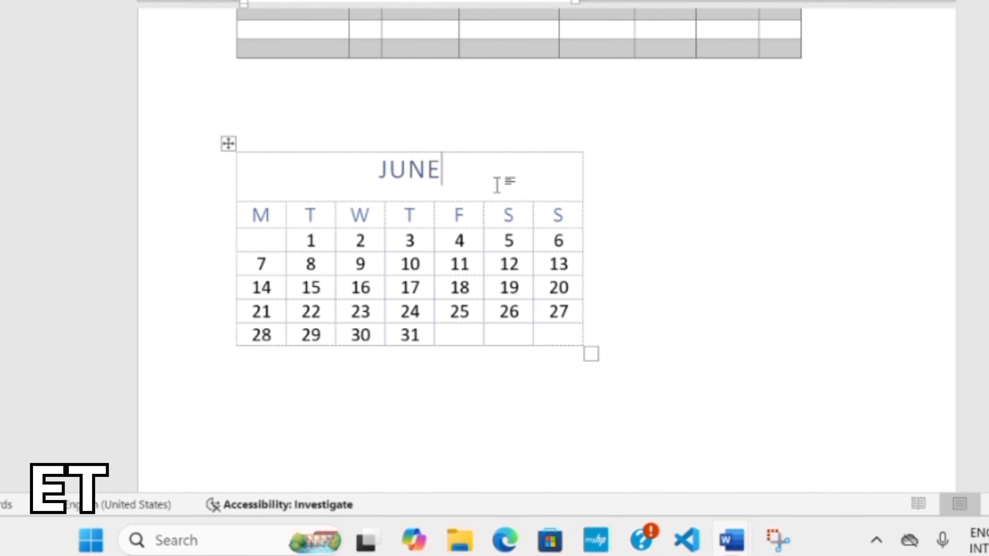
key("ctrl+z")
key("ctrl+z")
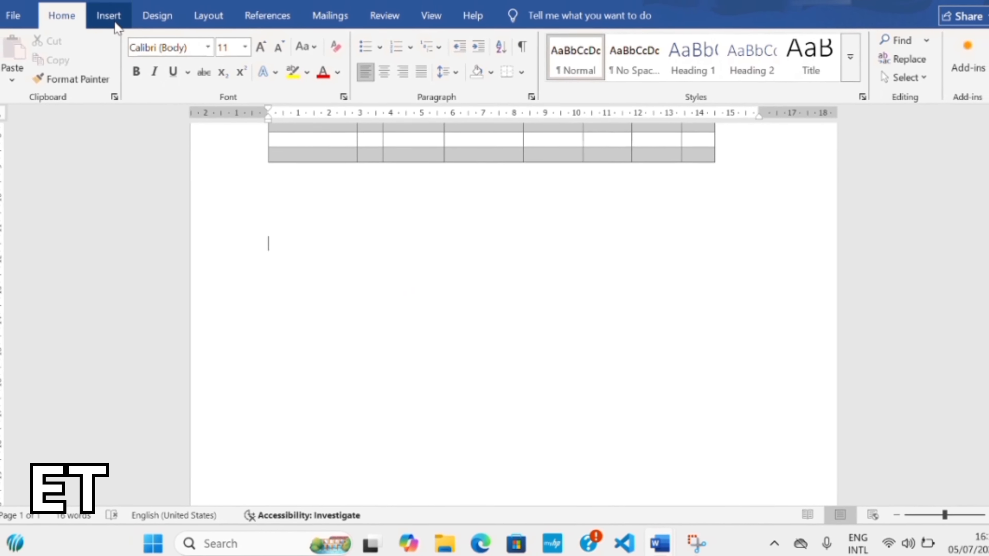
Look through the Quick Tables gallery to its end for the available ready-made tables.
left_click(114, 21)
left_click(118, 96)
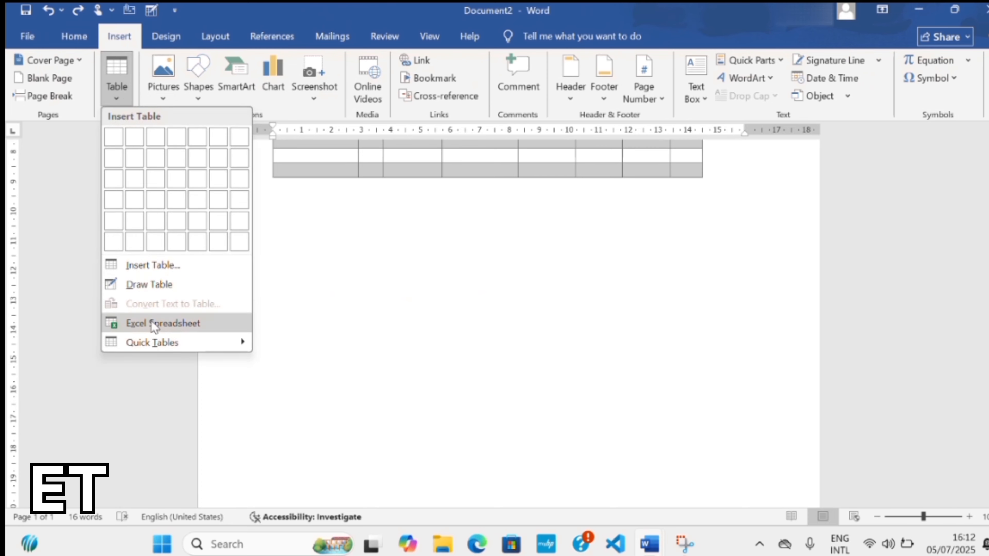
mouse_move(158, 343)
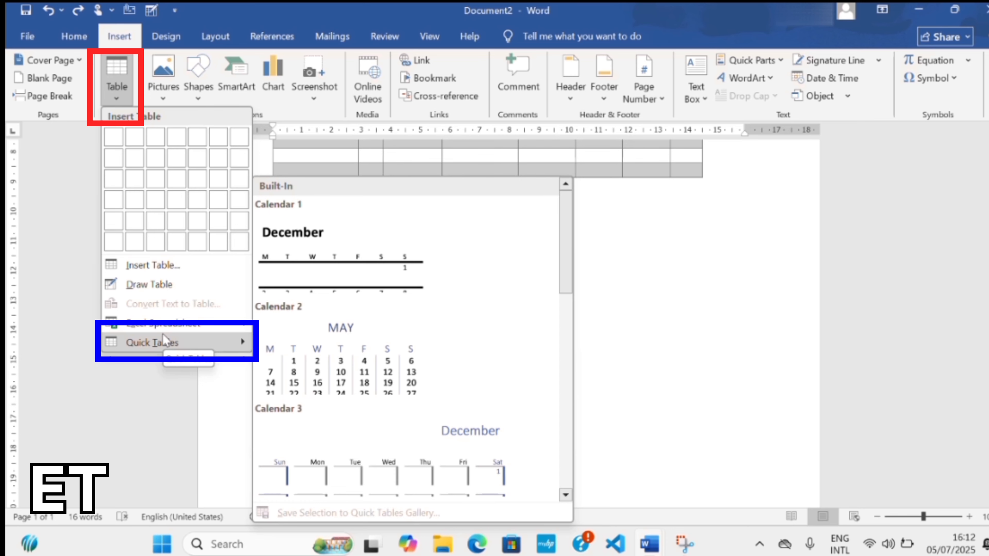
left_click(588, 292)
scroll(559, 298, "up", 5)
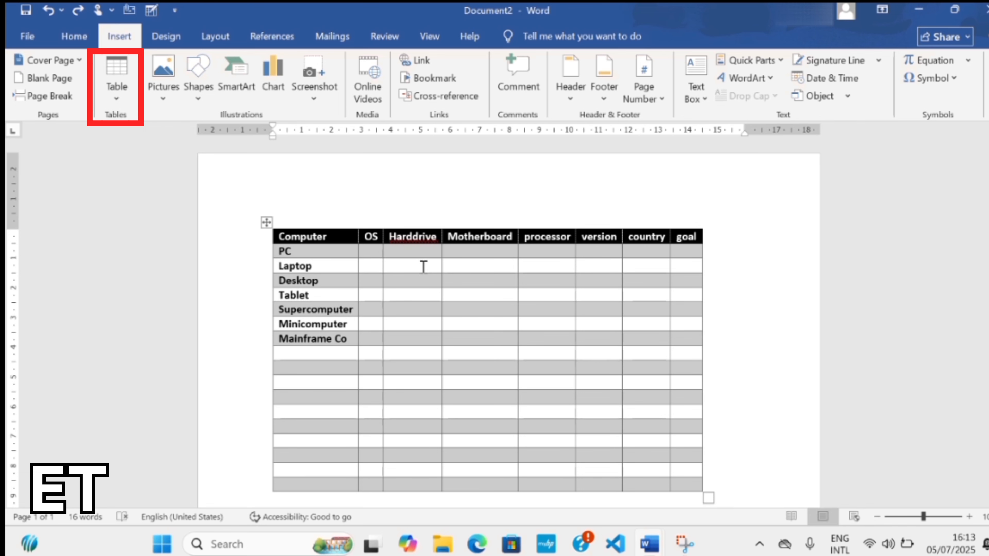
mouse_move(433, 219)
left_click(116, 95)
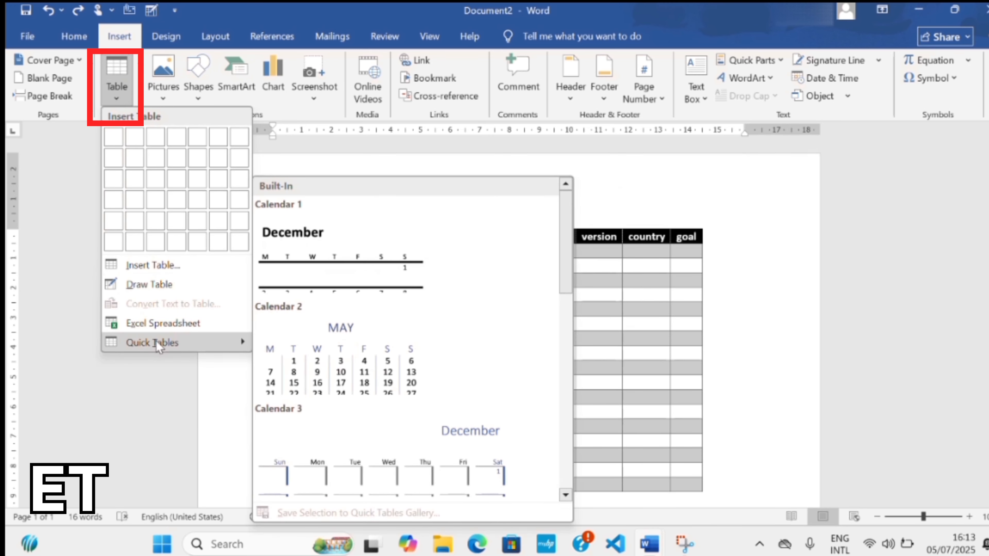
left_click_drag(567, 267, 569, 480)
left_click(657, 204)
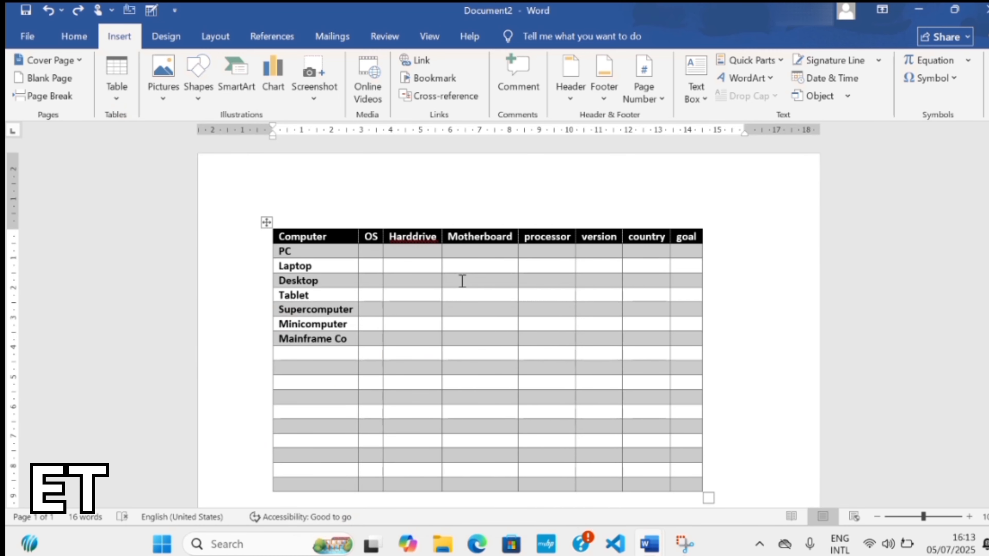
Select the whole computer table and start saving it as a new building block named "Computer table".
left_click(265, 221)
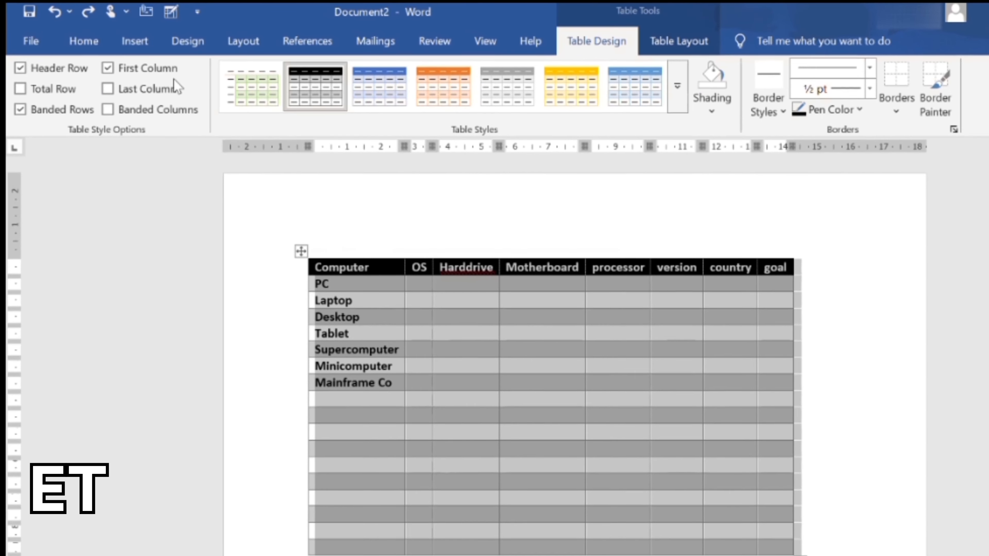
left_click(135, 41)
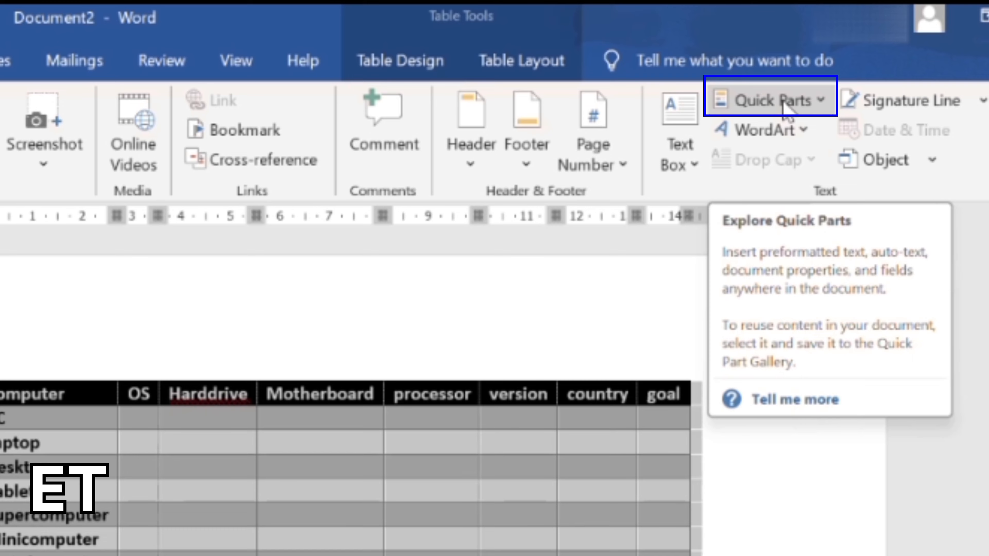
left_click(786, 102)
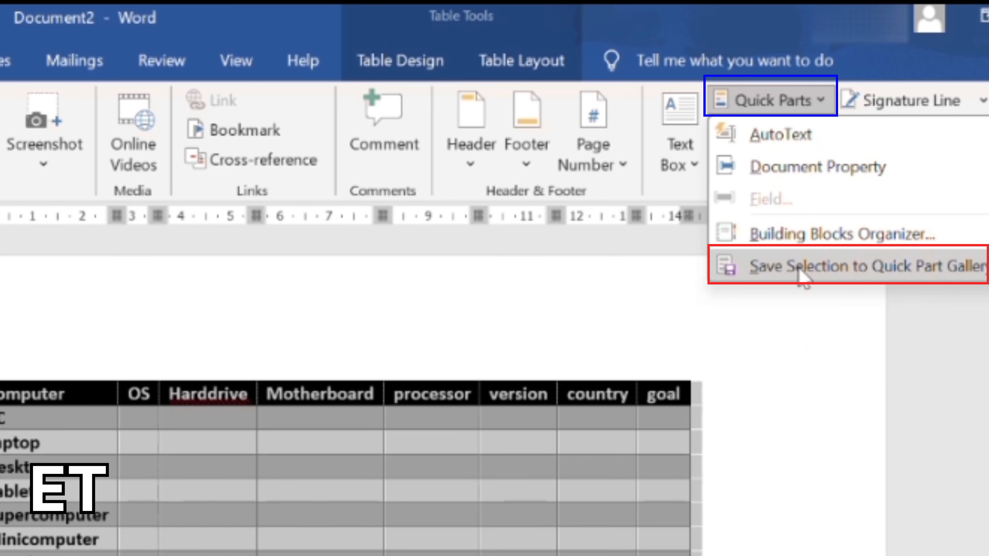
left_click(801, 277)
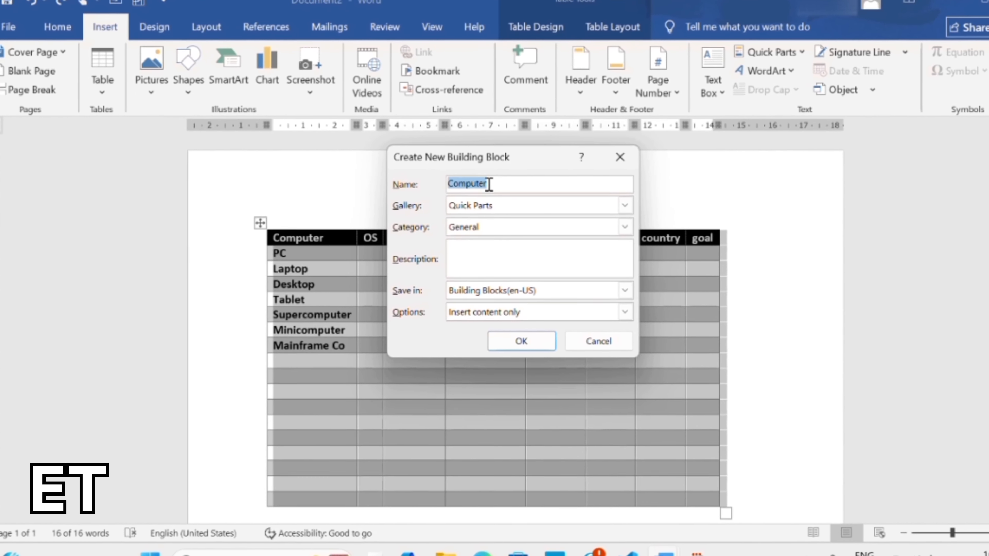
left_click(483, 189)
type("table")
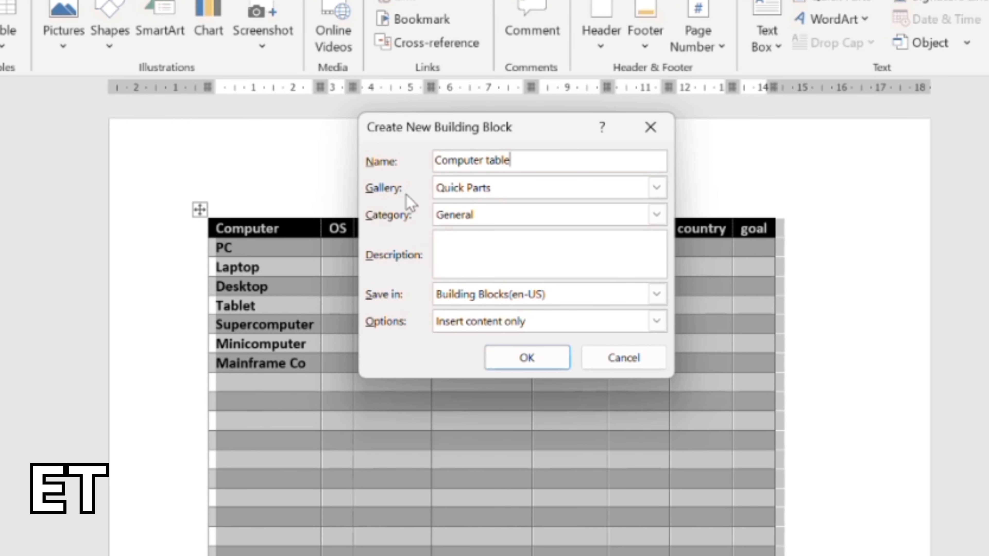
Assign the building block to the Tables gallery and the General category, and save it.
left_click(515, 198)
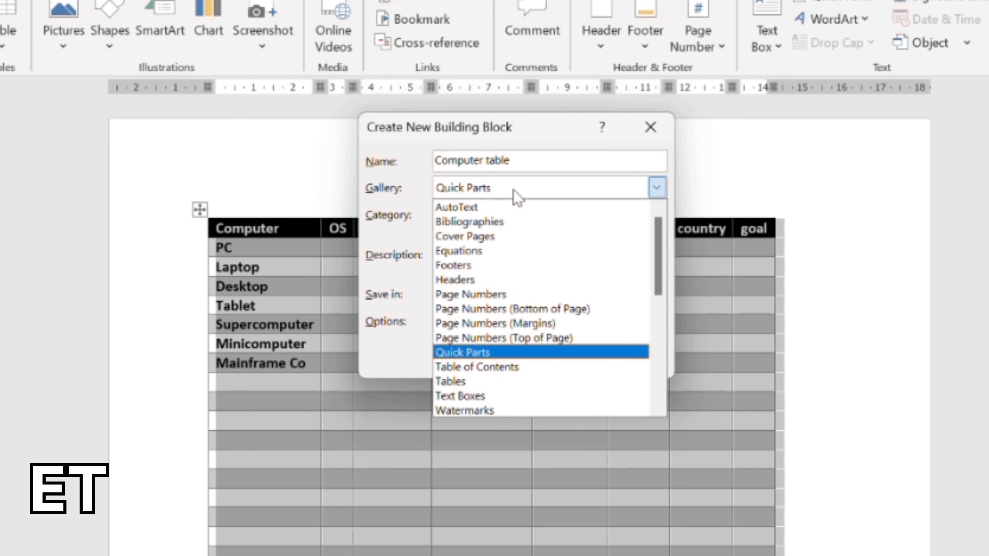
left_click(470, 381)
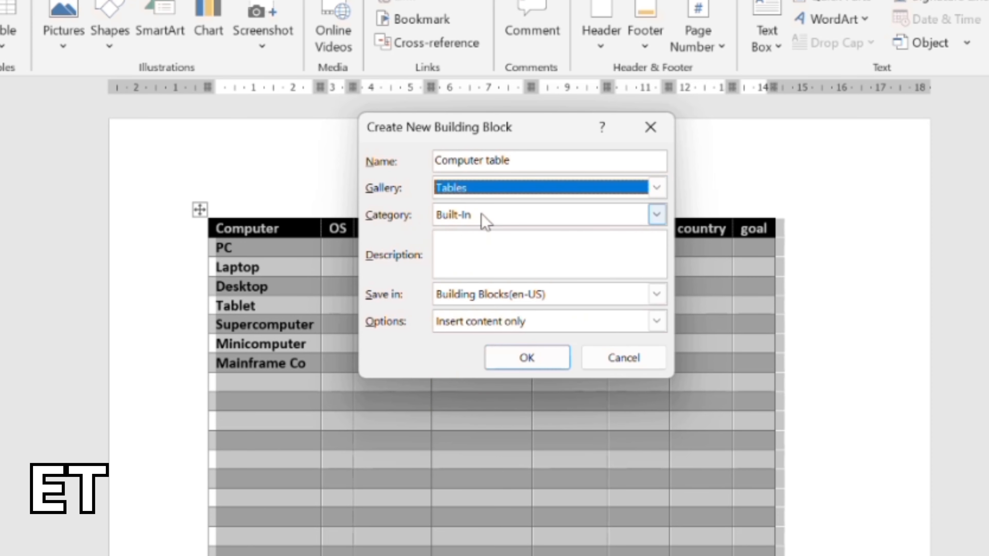
left_click(483, 216)
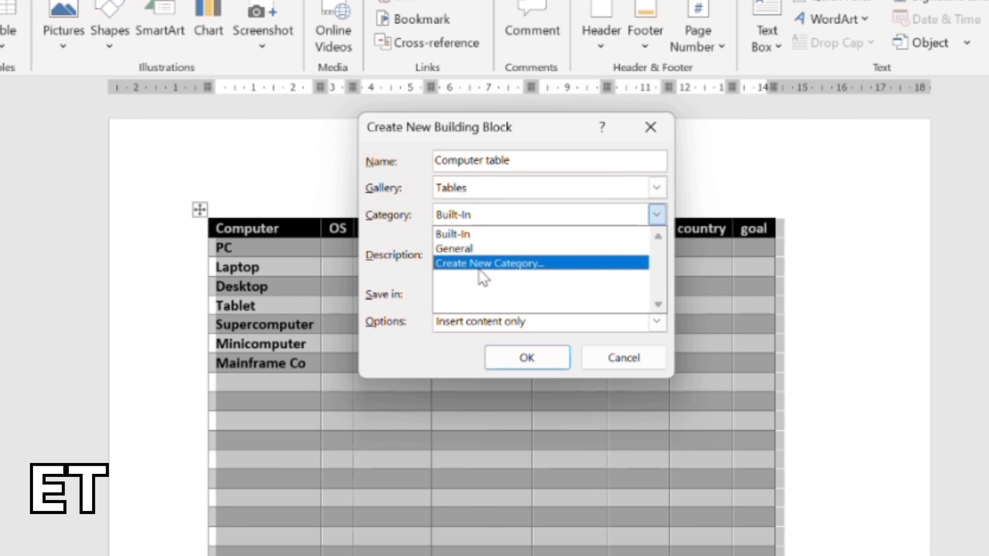
left_click(487, 249)
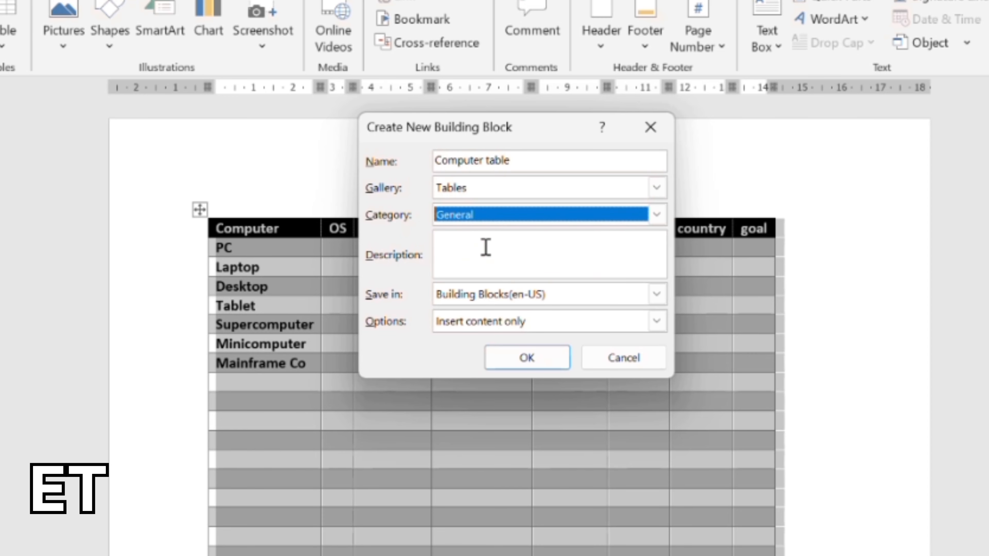
left_click(521, 357)
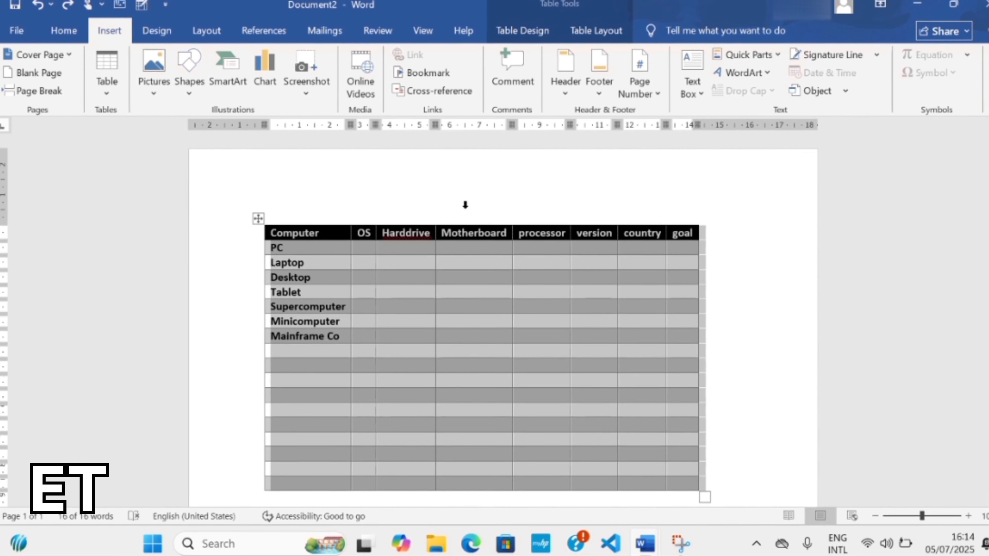
Delete the entire computer table from the page.
left_click(465, 205)
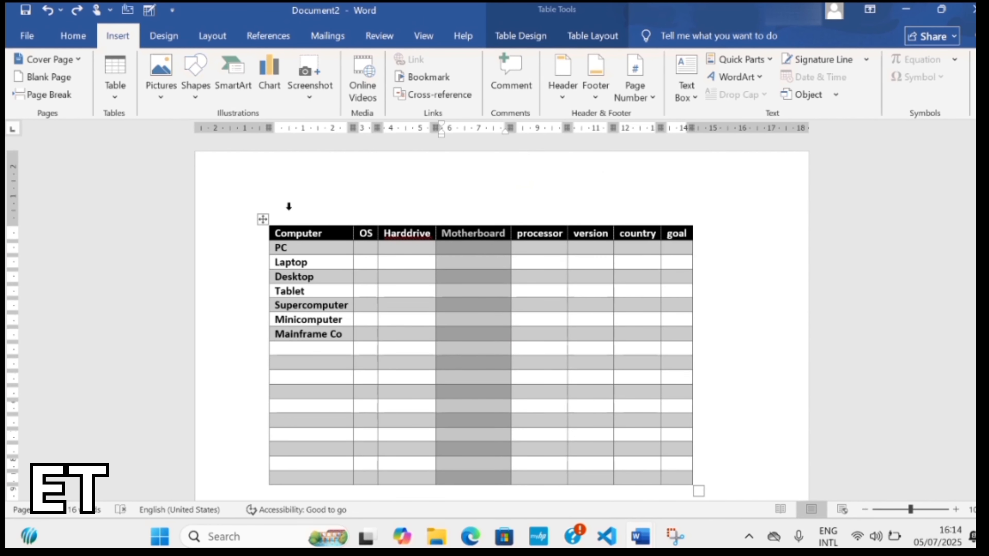
left_click(263, 219)
key("BackSpace")
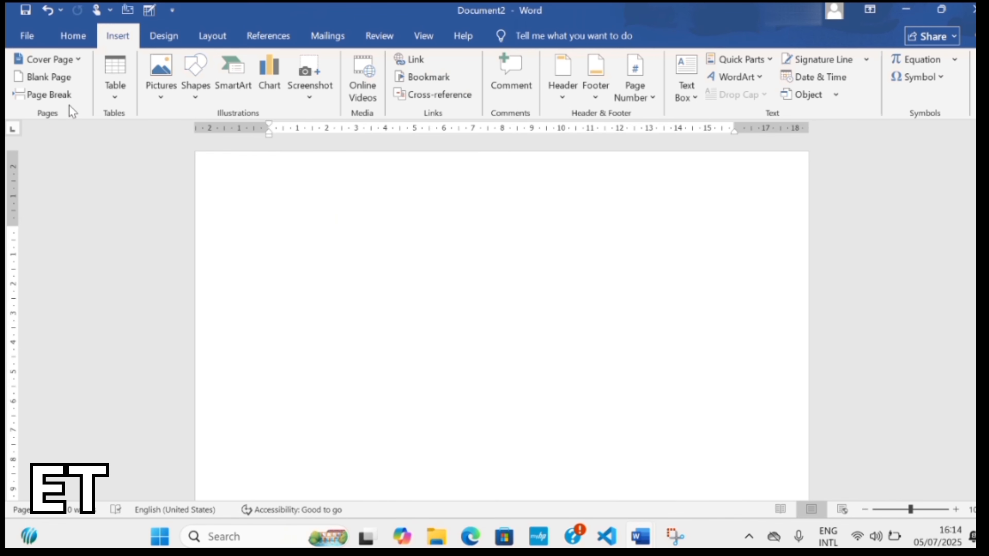
Insert the saved "Computer table" quick table from the General category, and place the cursor in the PC row's OS cell.
left_click(113, 105)
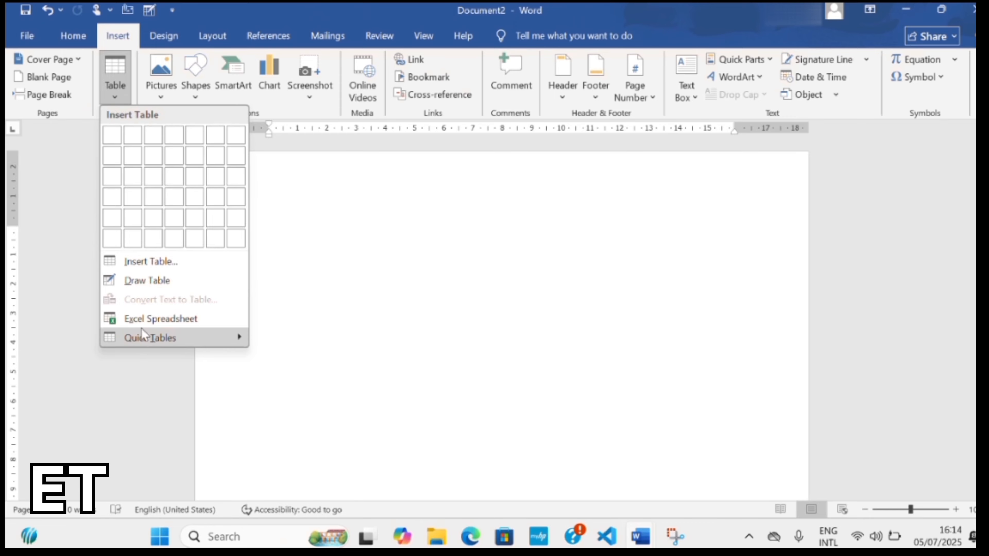
mouse_move(147, 338)
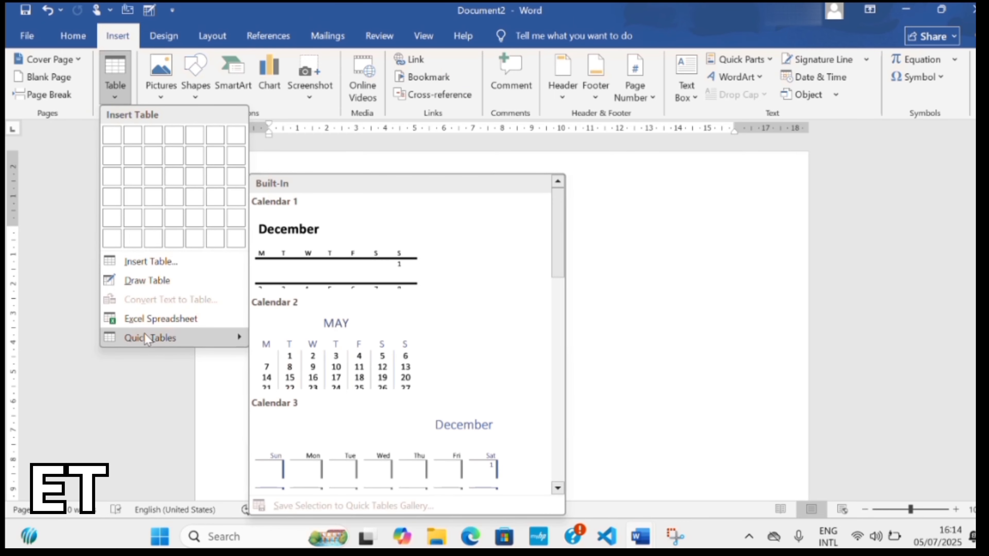
left_click_drag(563, 265, 567, 491)
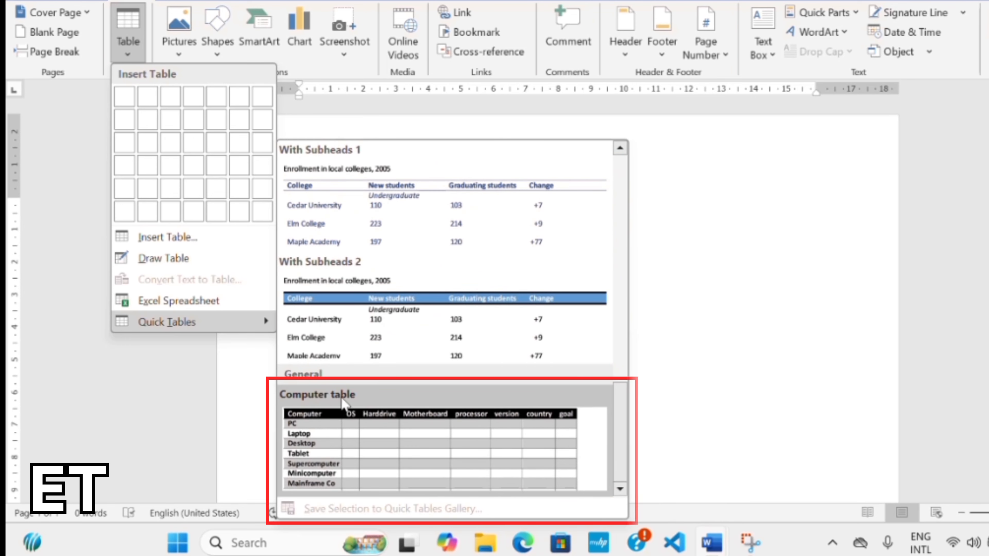
left_click(461, 450)
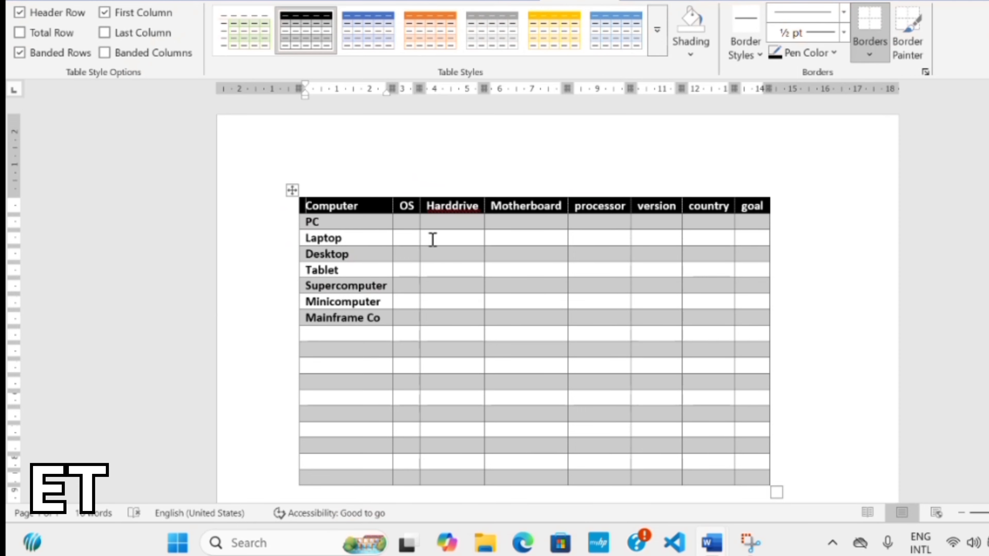
left_click(406, 228)
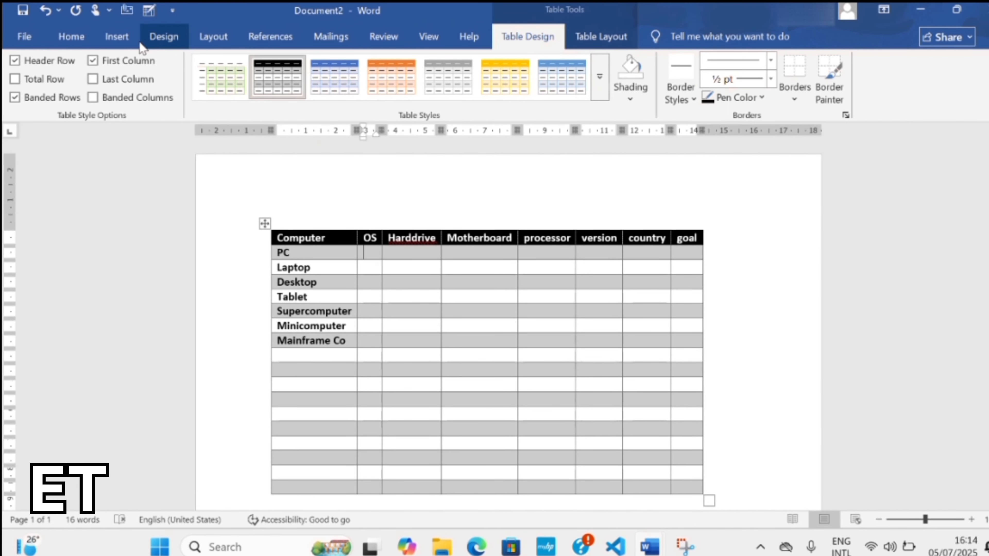
Open the Quick Tables gallery again to review the table insertion options.
left_click(117, 37)
left_click(119, 86)
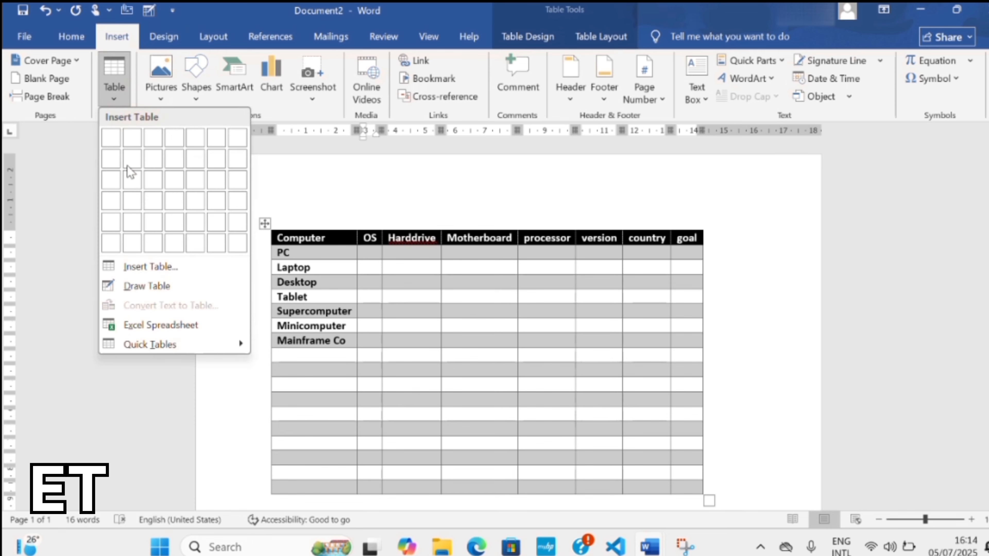
mouse_move(157, 339)
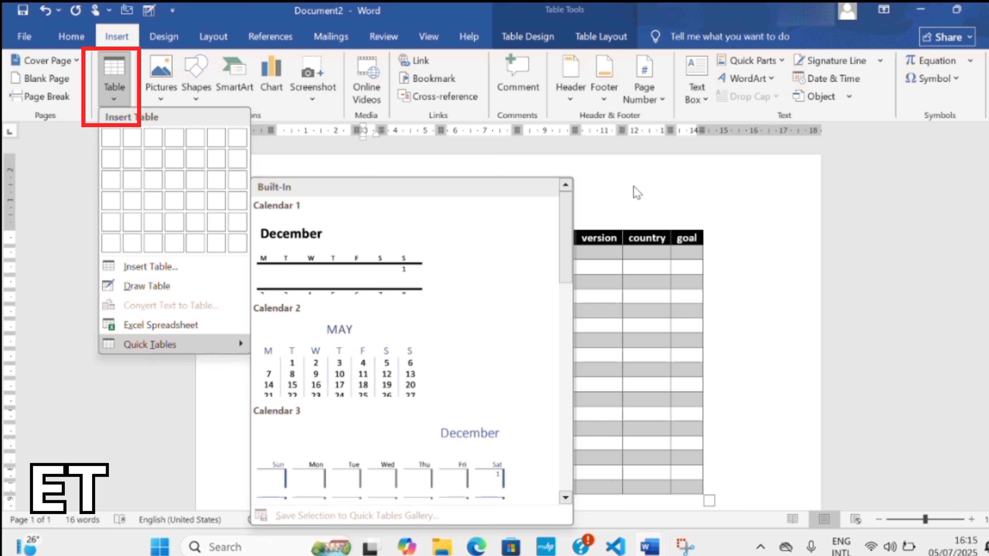
Find the saved "Computer table" in the Quick Tables gallery and open its Organize and Delete option.
left_click(637, 193)
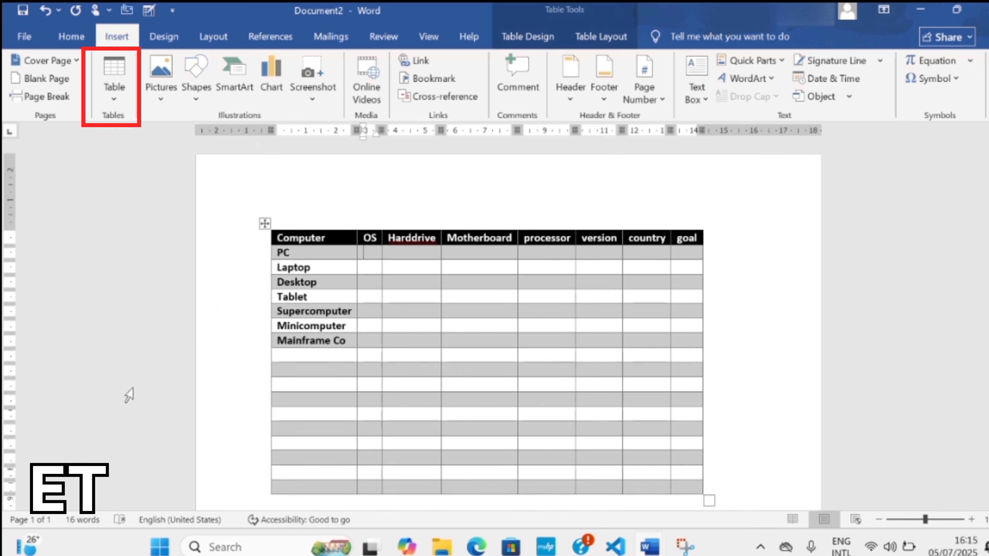
left_click(117, 99)
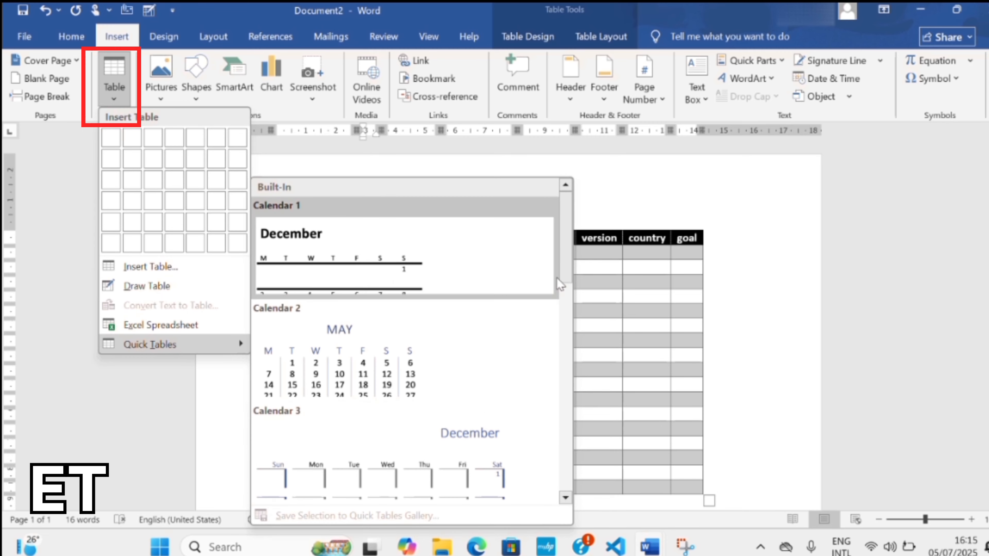
left_click_drag(564, 272, 556, 506)
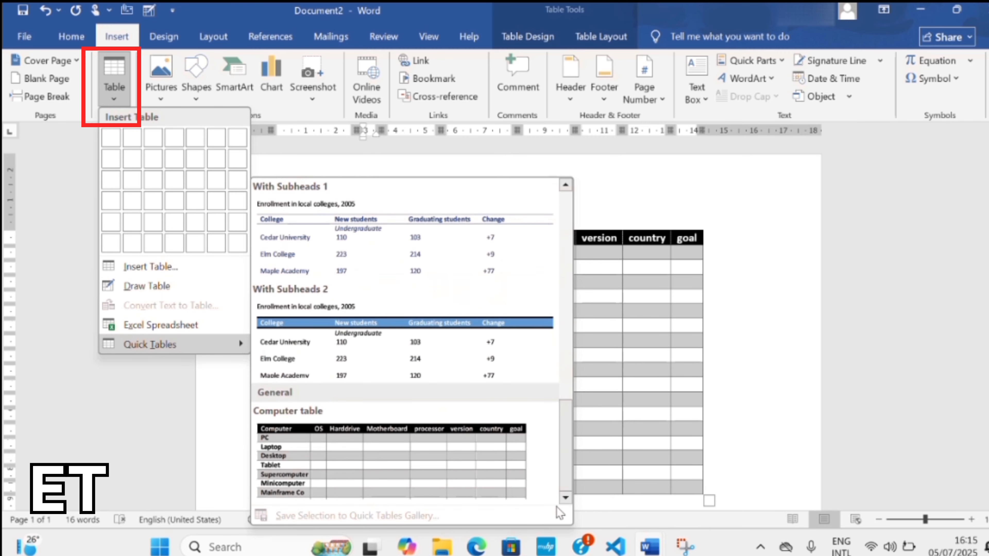
right_click(403, 460)
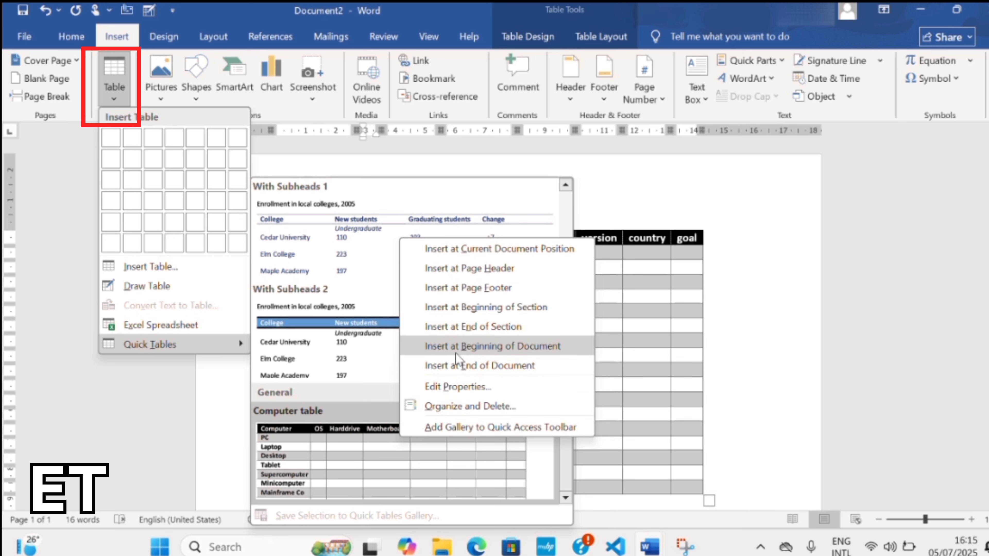
left_click(457, 411)
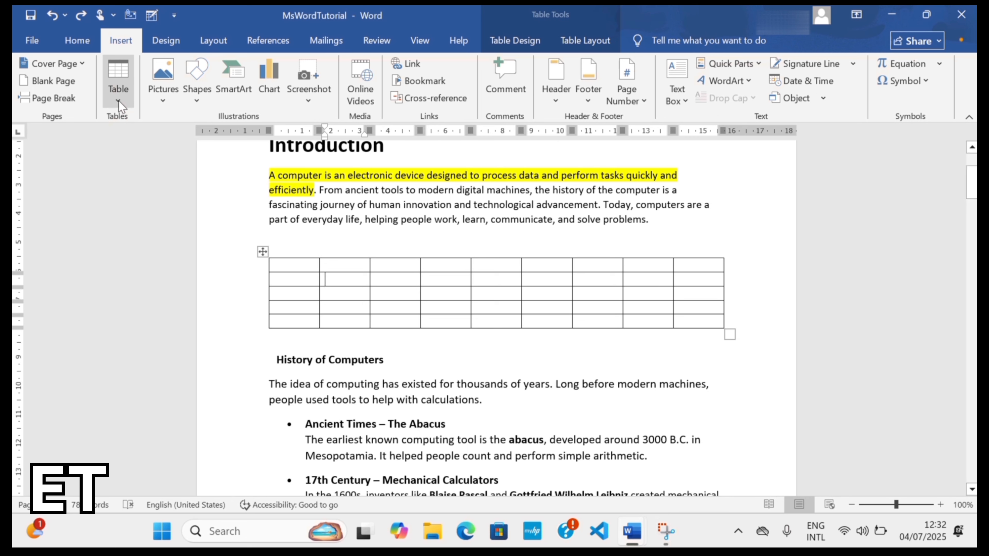
Place the cursor in the second-row, second-column cell of the blank table and show the table layout tools.
left_click(119, 101)
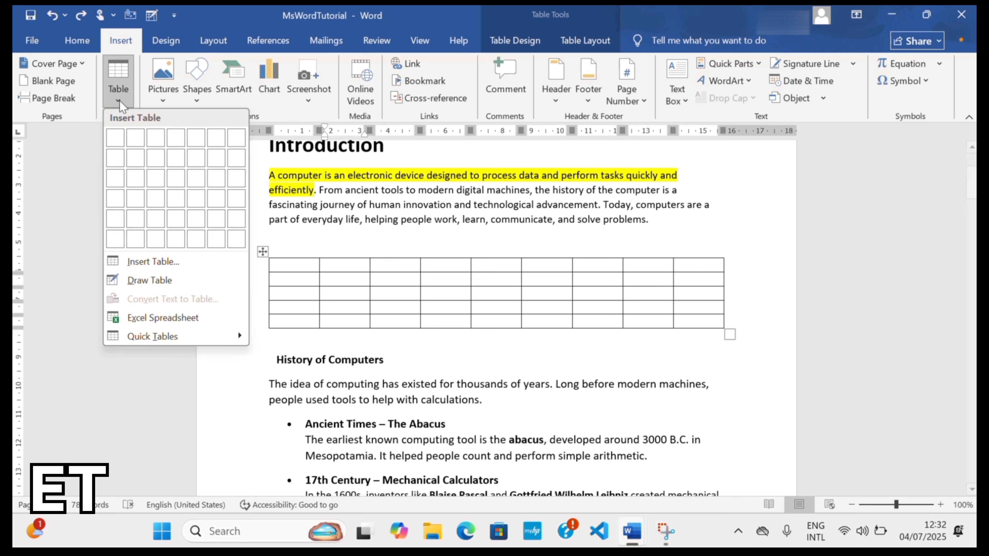
left_click(156, 178)
left_click(351, 279)
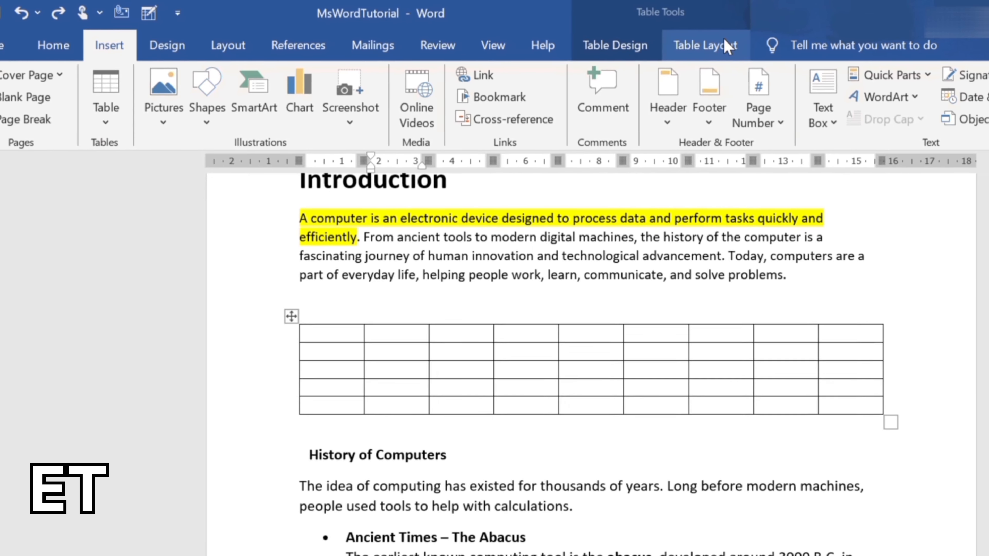
left_click(726, 39)
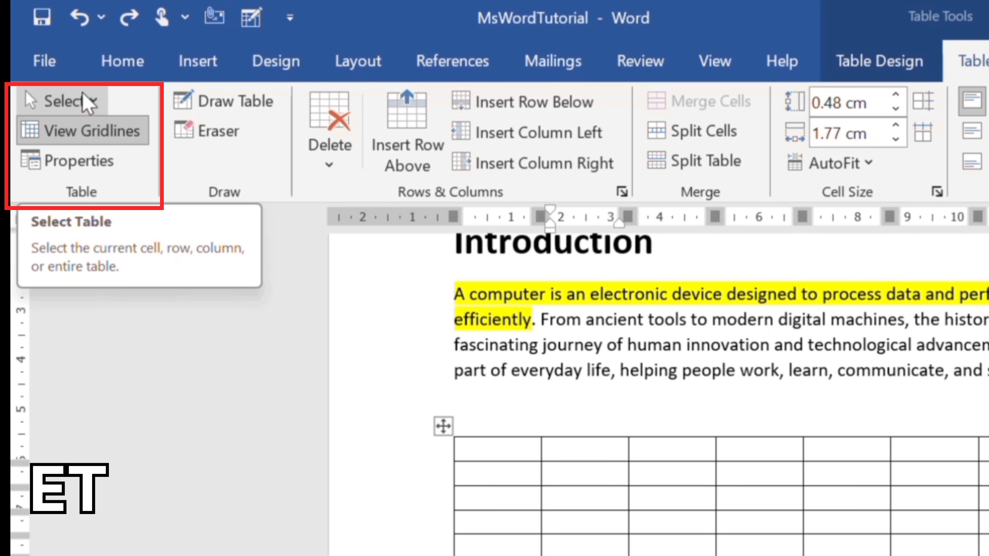
Select the single cell in the table's second row and second column with Select Cell.
left_click(95, 98)
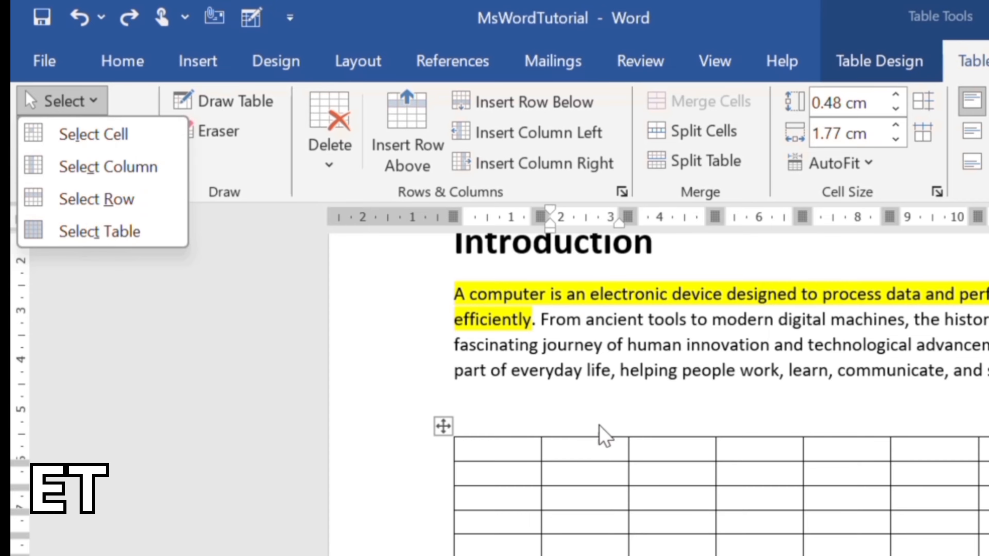
left_click(572, 484)
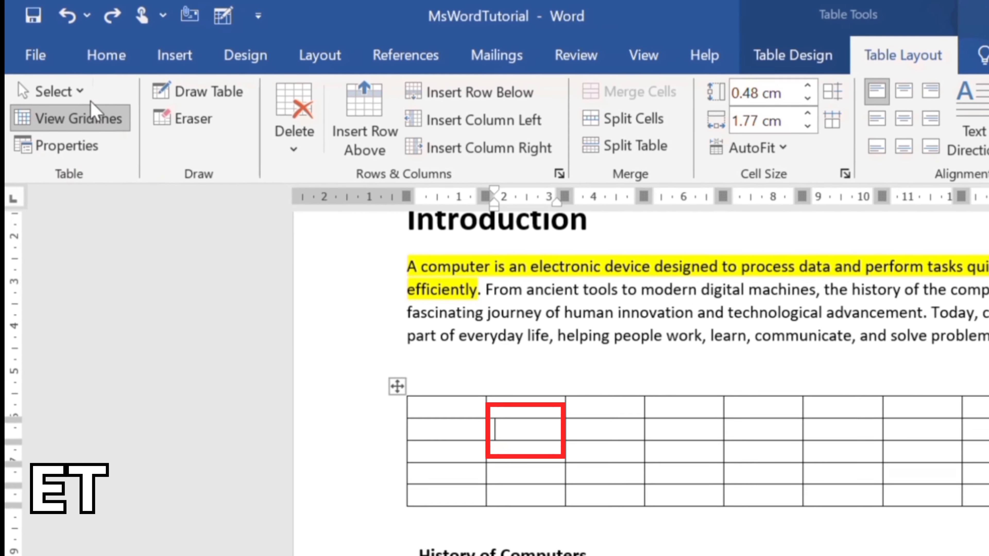
left_click(78, 92)
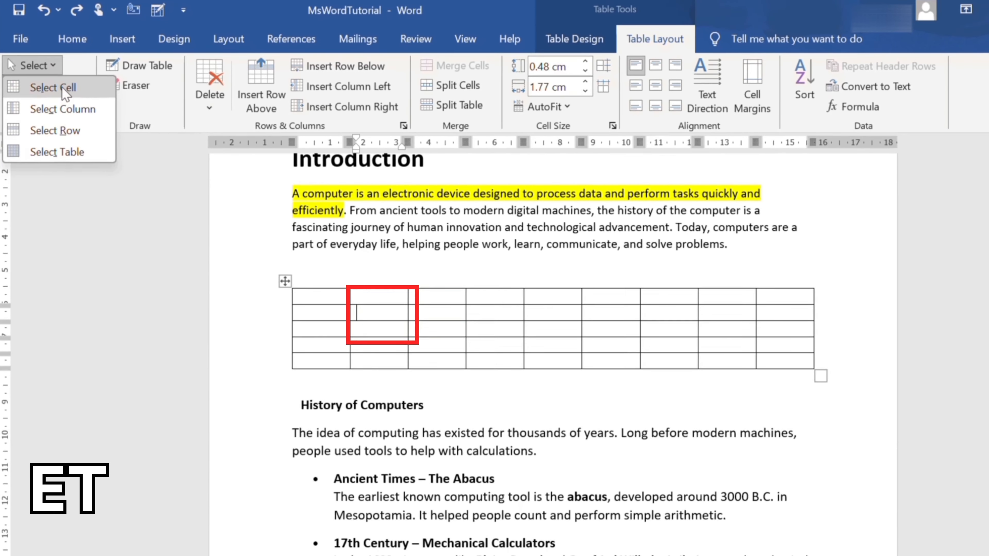
left_click(94, 117)
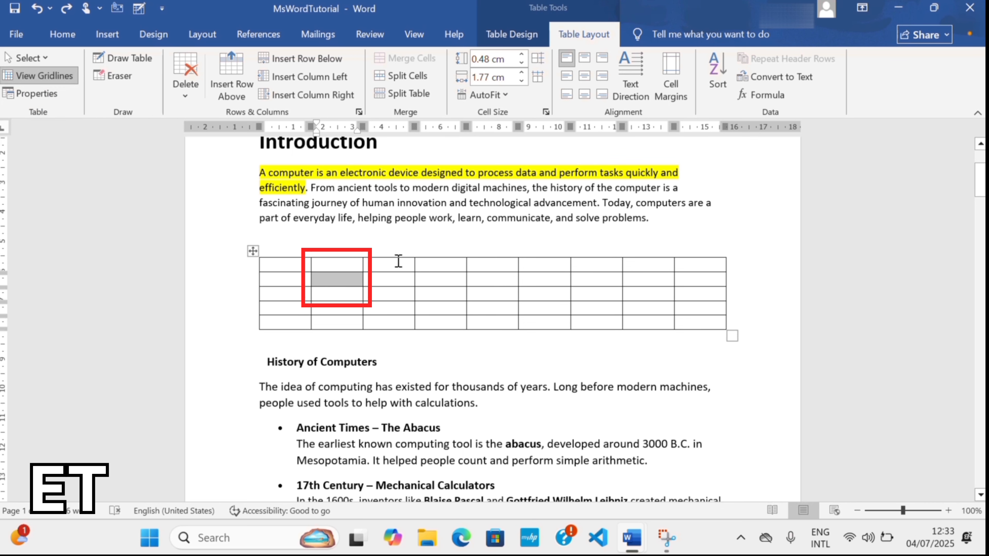
Use Select Cell on the third-row, fourth-column cell, and on the second-row, sixth-column cell.
left_click(451, 293)
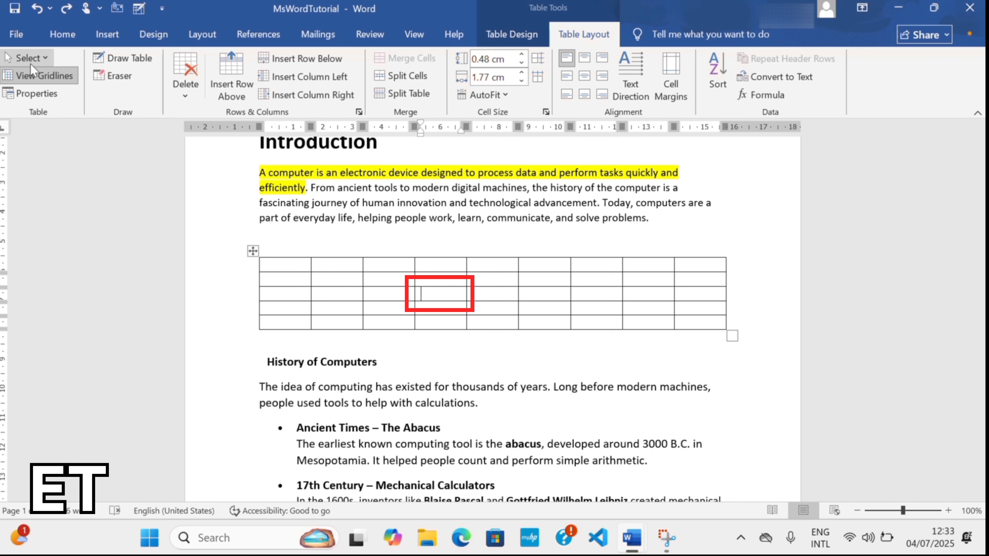
left_click(28, 57)
left_click(32, 77)
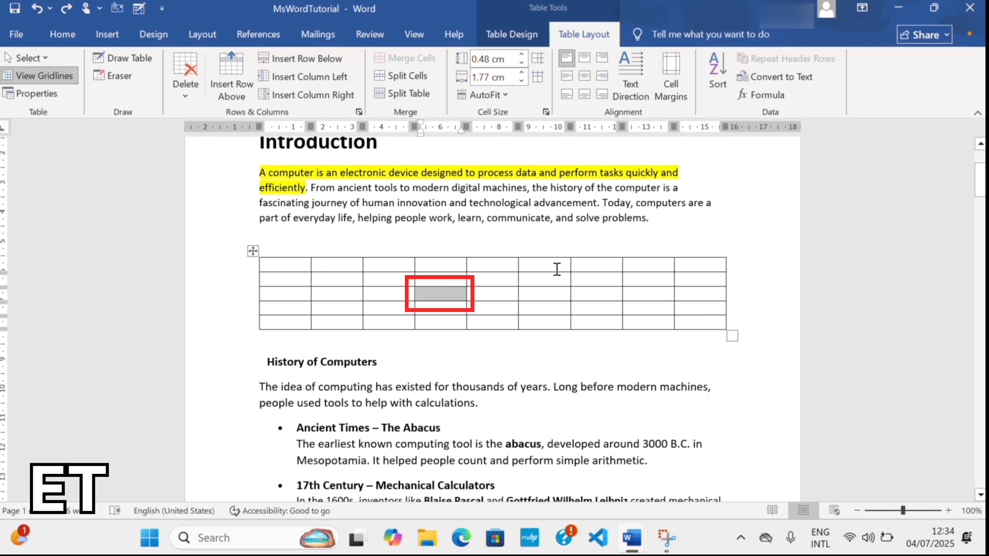
left_click(554, 281)
left_click(34, 58)
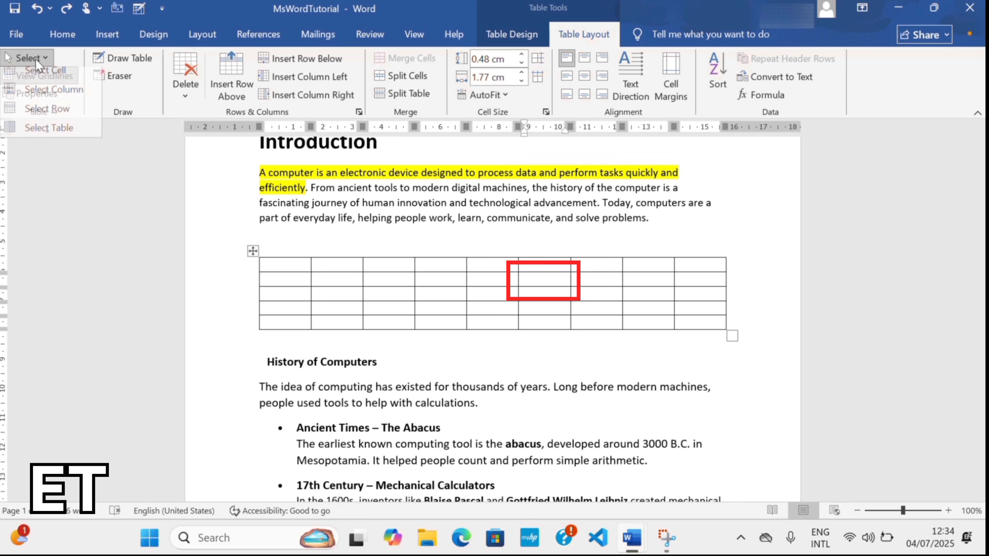
left_click(62, 80)
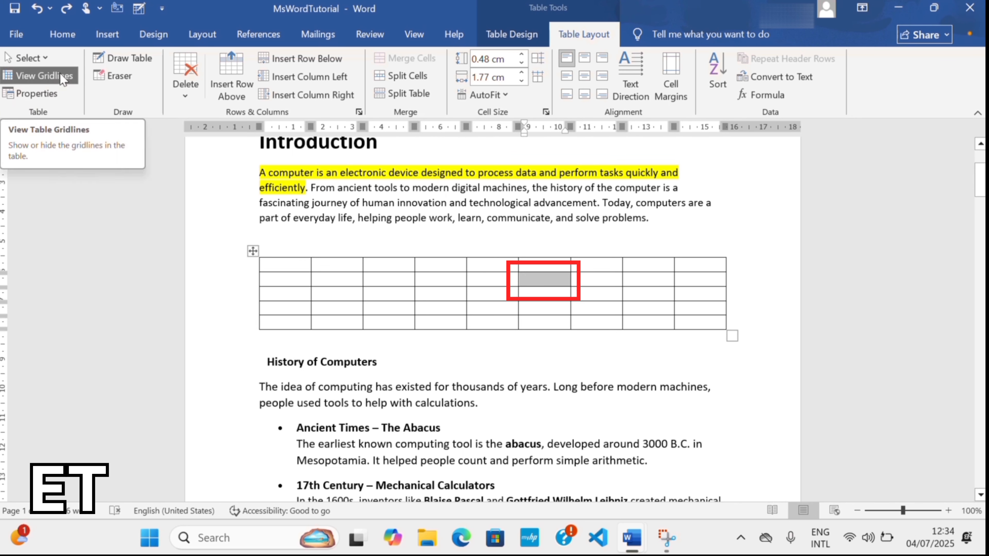
Use Select Column to select the table's whole sixth column, followed by its third column.
left_click(46, 57)
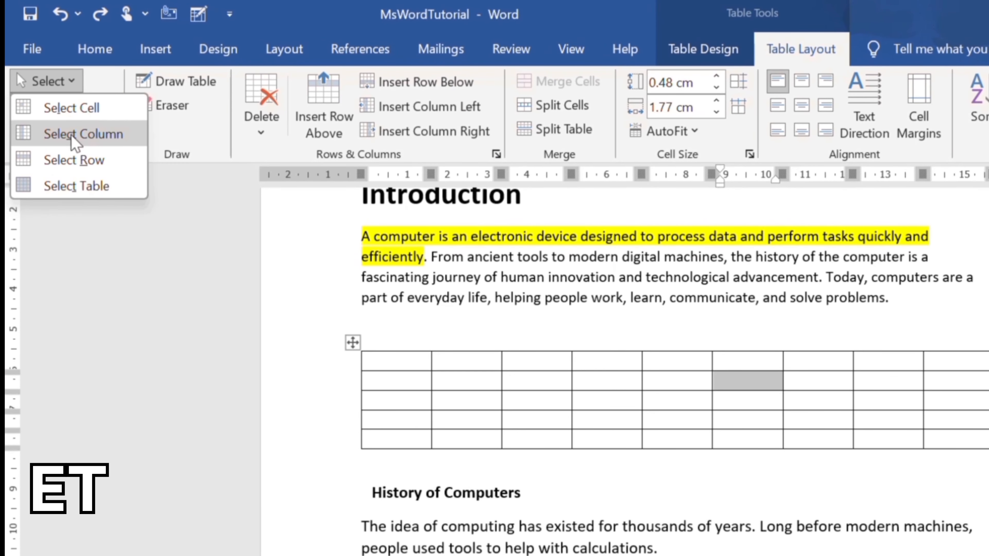
left_click(72, 135)
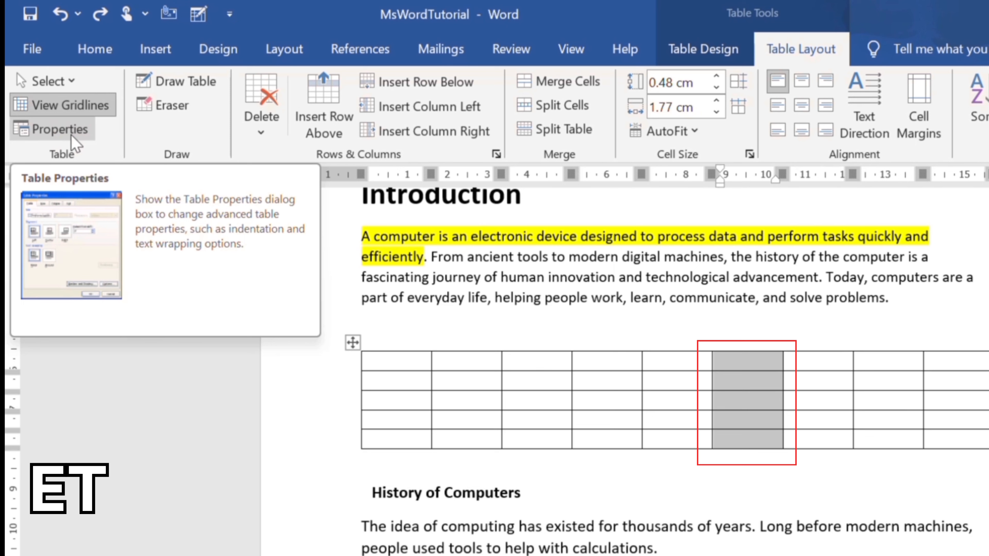
left_click(520, 400)
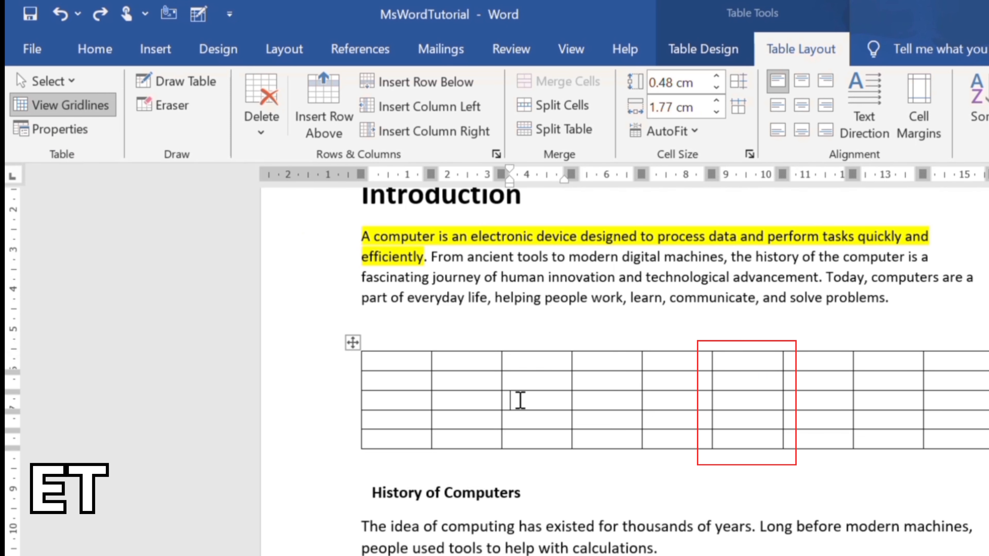
left_click(64, 84)
left_click(89, 133)
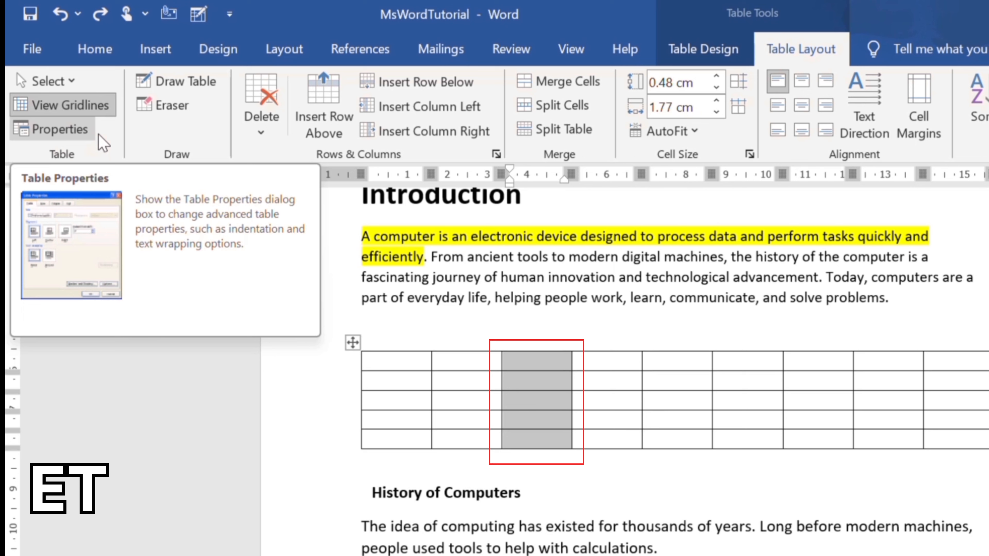
Select the entire third row of the table from its fourth-column cell with Select Row.
left_click(600, 404)
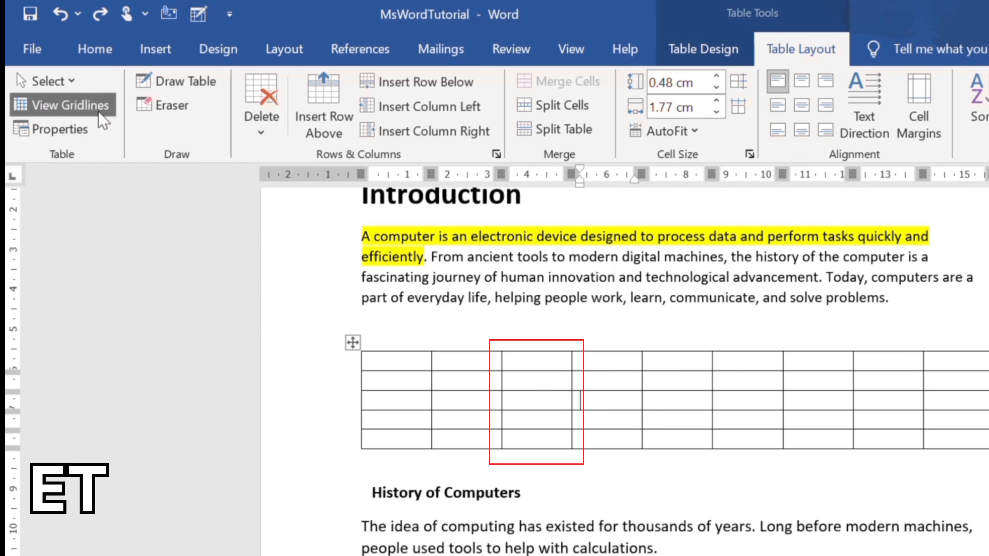
left_click(51, 81)
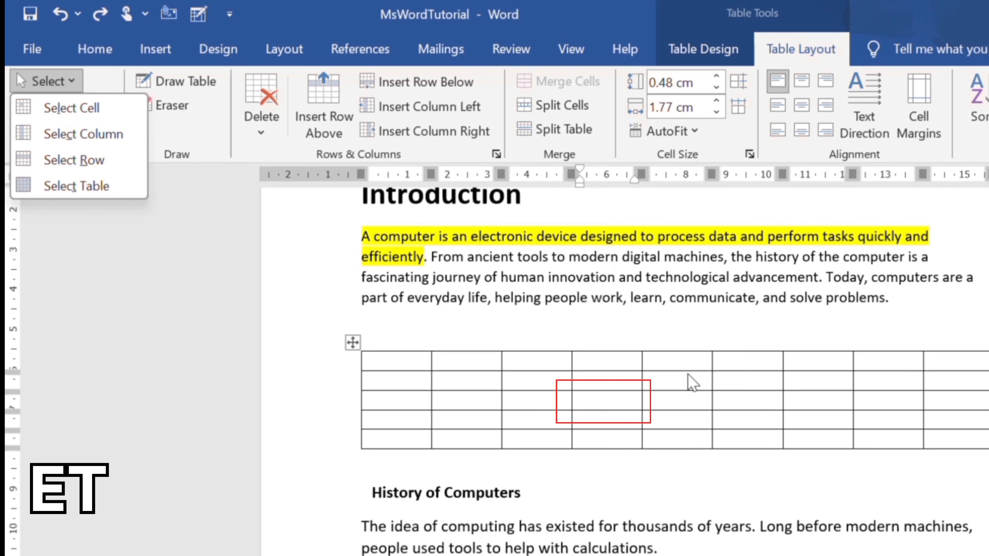
left_click(633, 401)
left_click(48, 80)
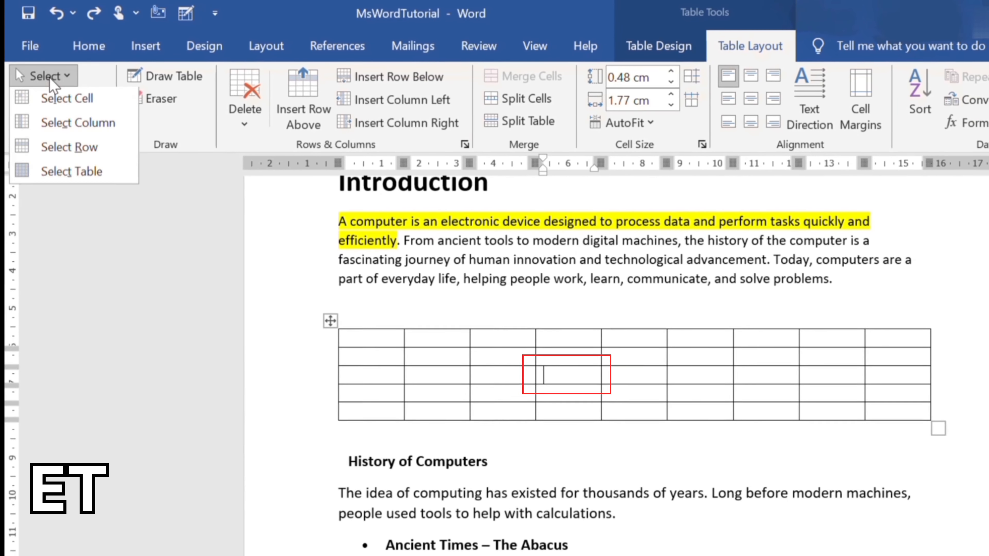
left_click(80, 147)
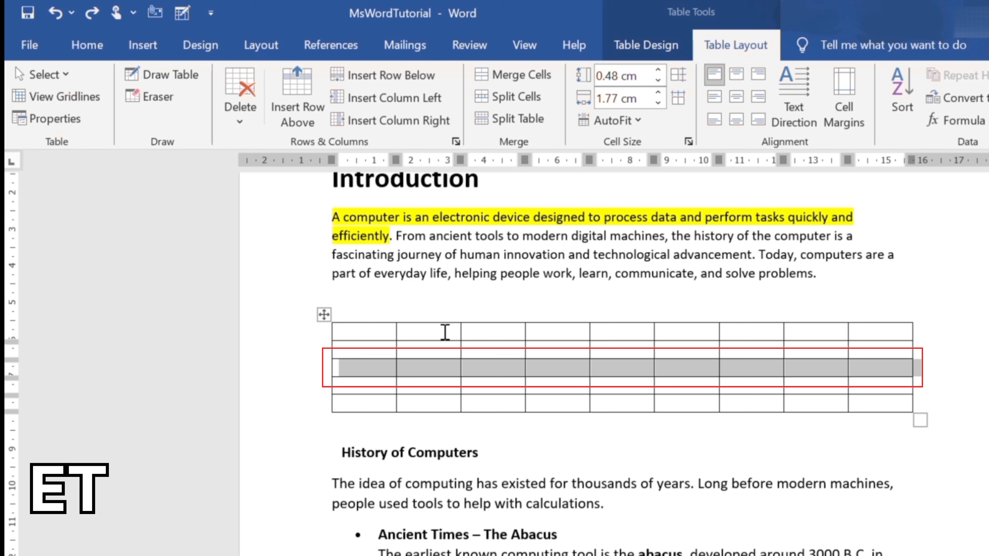
Select the table's second row with Select Row, and select it again from the page margin.
left_click(447, 350)
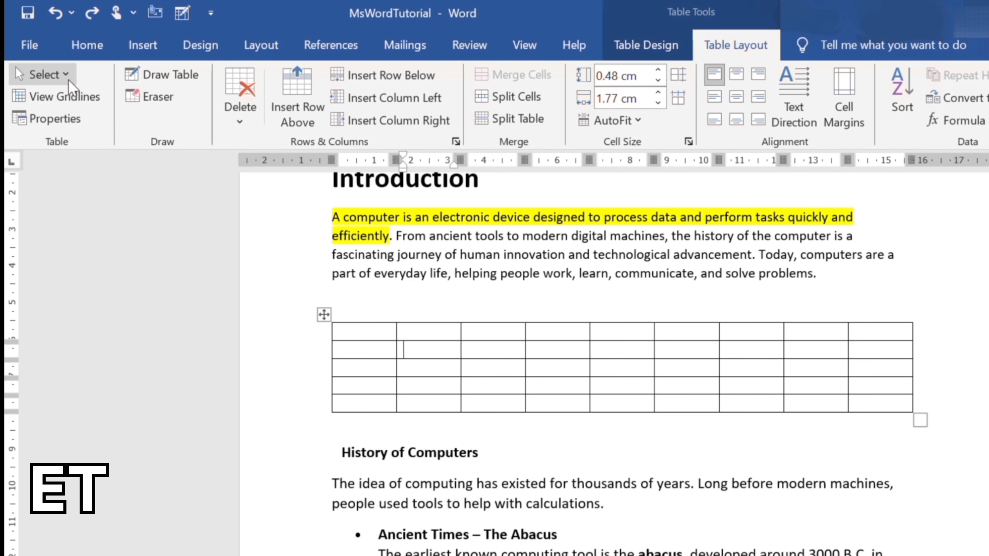
left_click(46, 74)
left_click(77, 148)
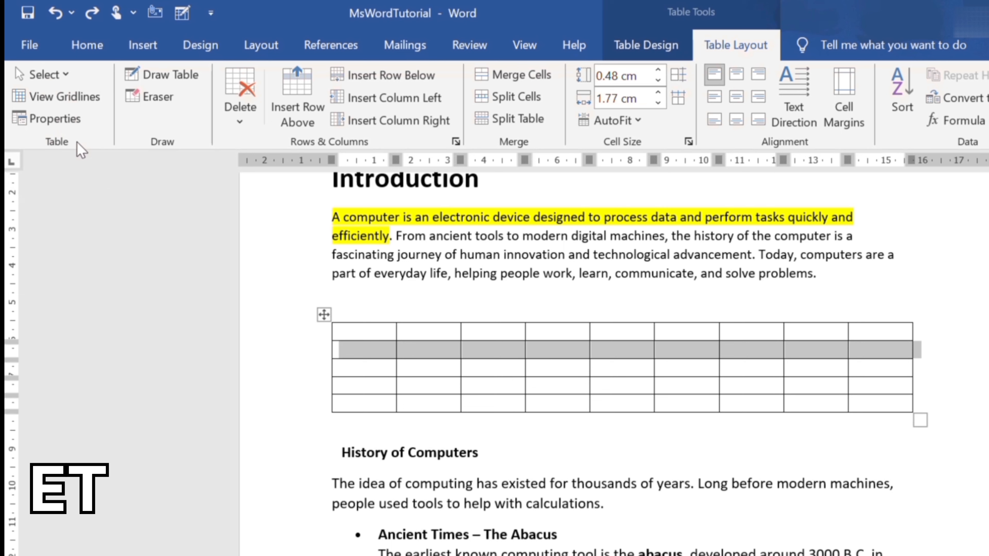
left_click(306, 334)
left_click(294, 352)
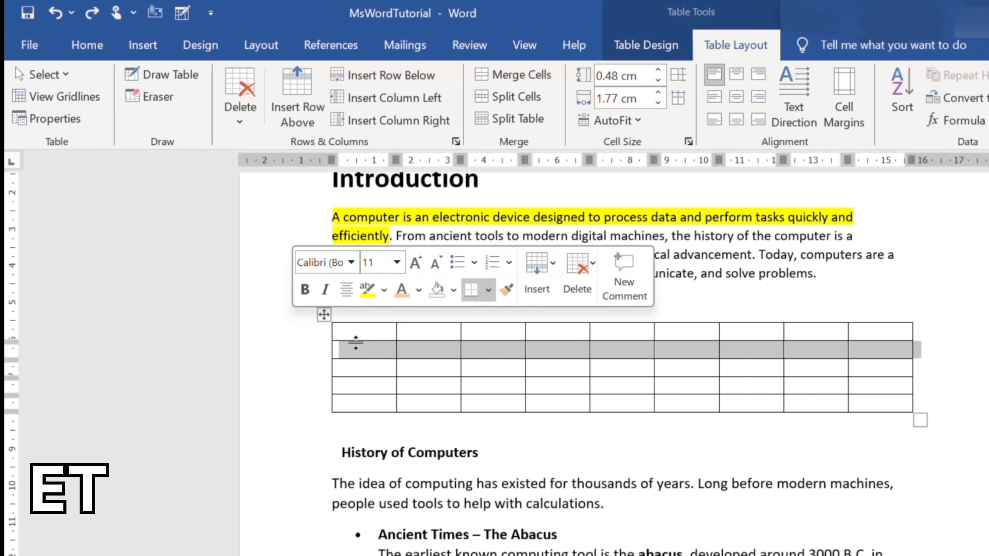
Select the entire table with Select Table.
left_click(46, 74)
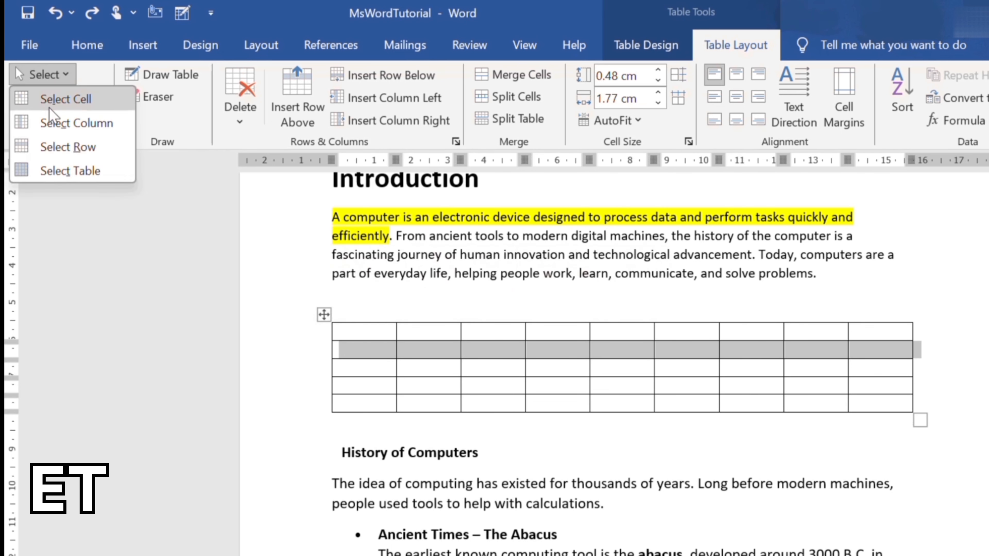
left_click(83, 175)
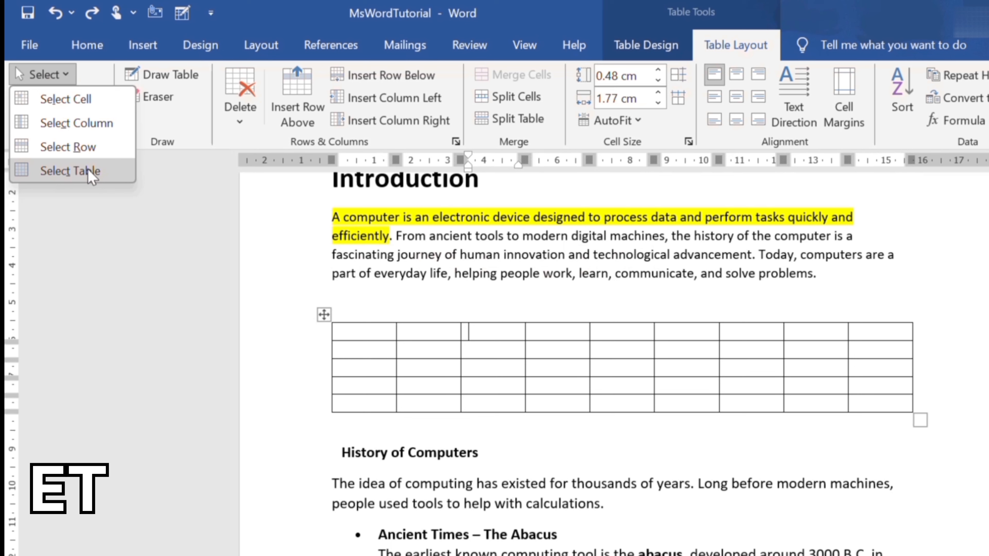
left_click(88, 175)
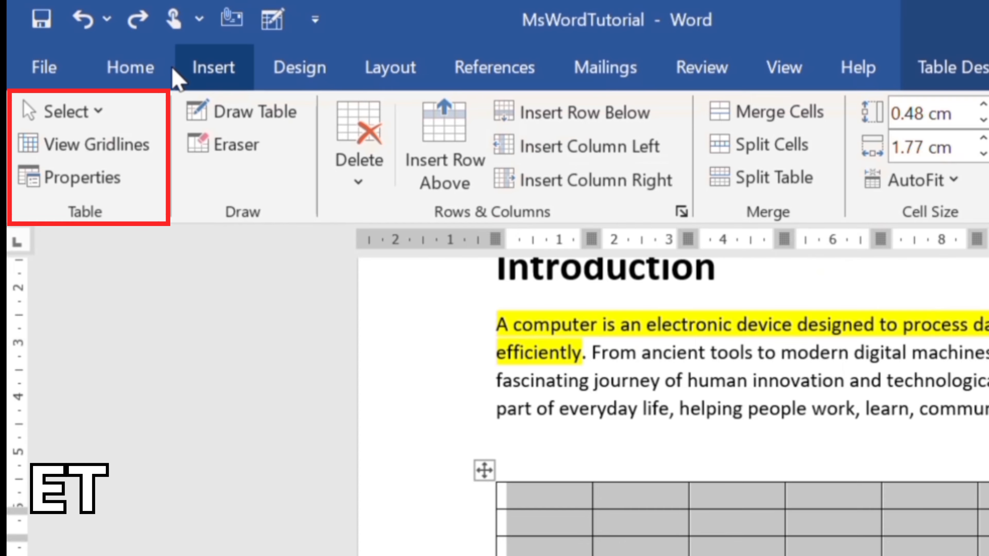
Apply No Border to the entire table and deselect it.
left_click(144, 72)
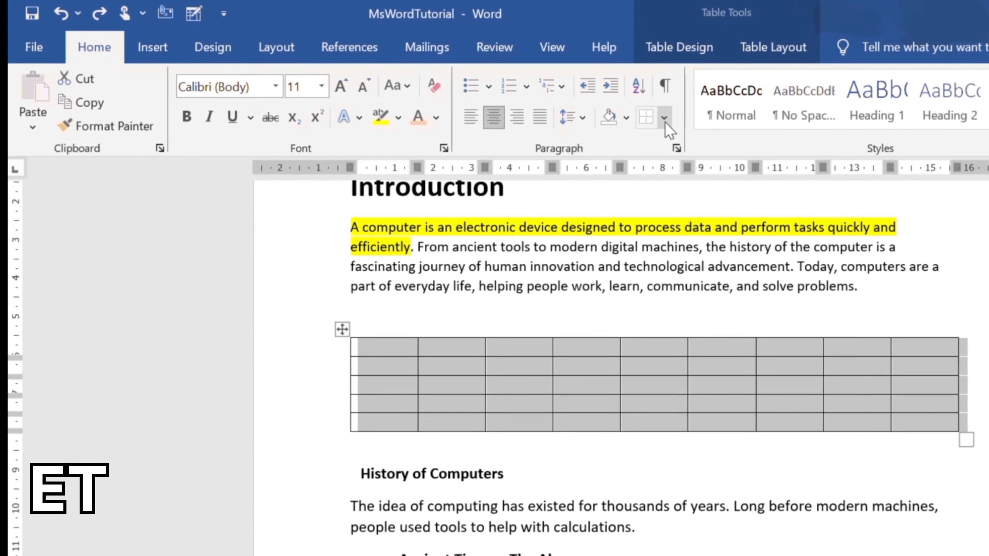
left_click(664, 121)
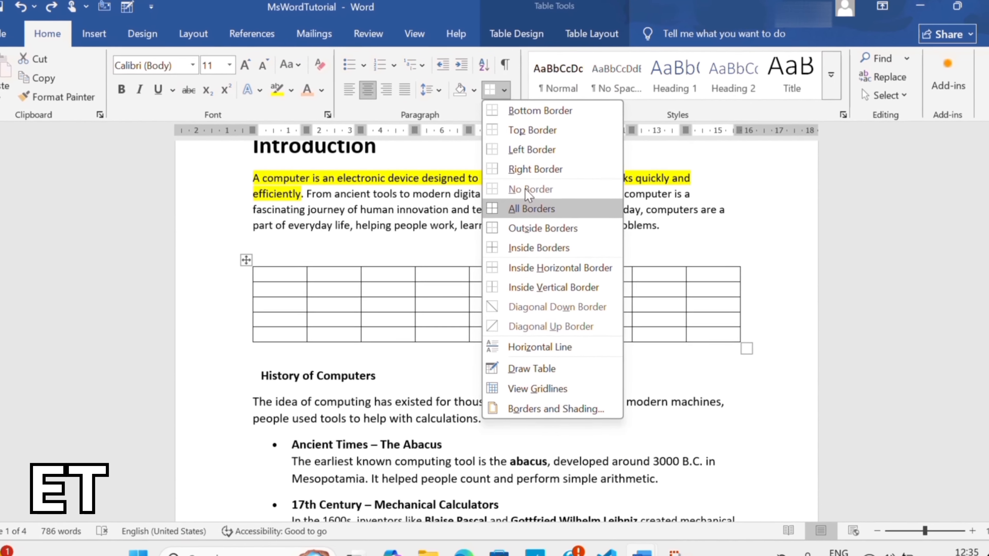
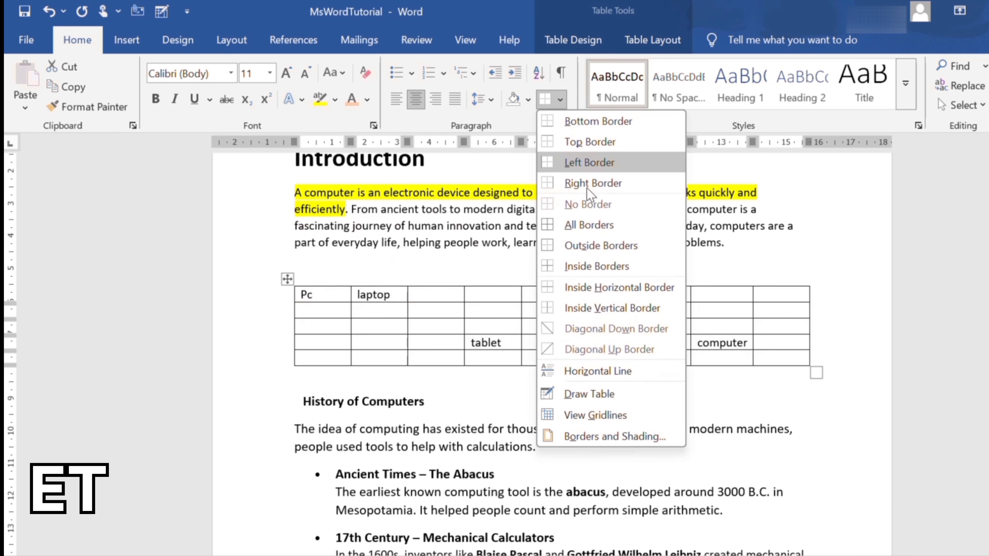
left_click(591, 204)
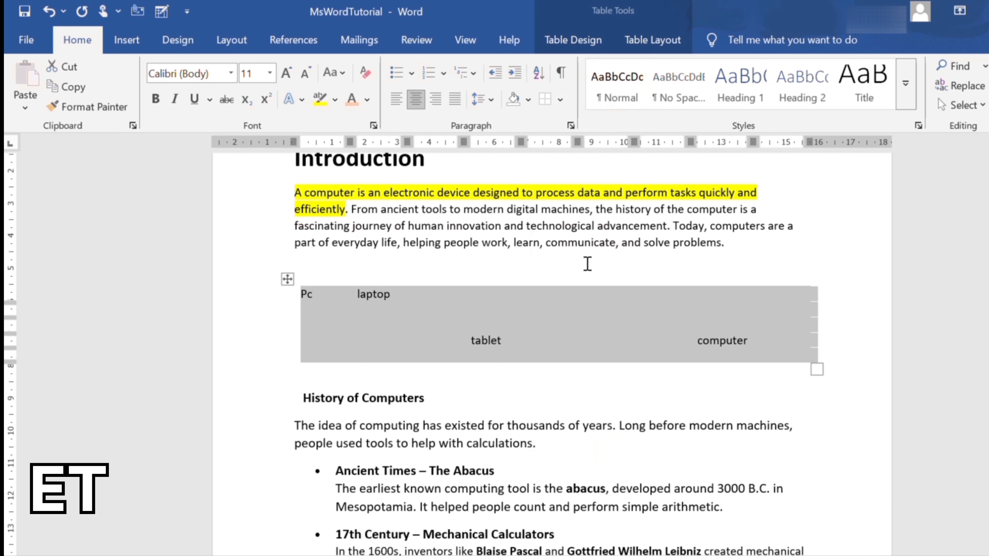
left_click(590, 260)
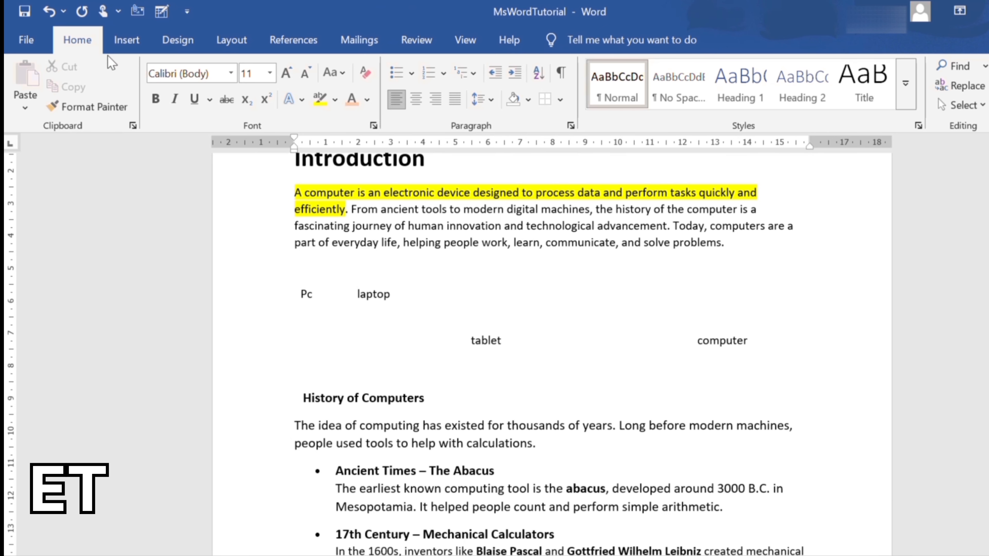
Place the cursor in the borderless table and turn its gridlines on and back off with View Gridlines.
left_click(123, 40)
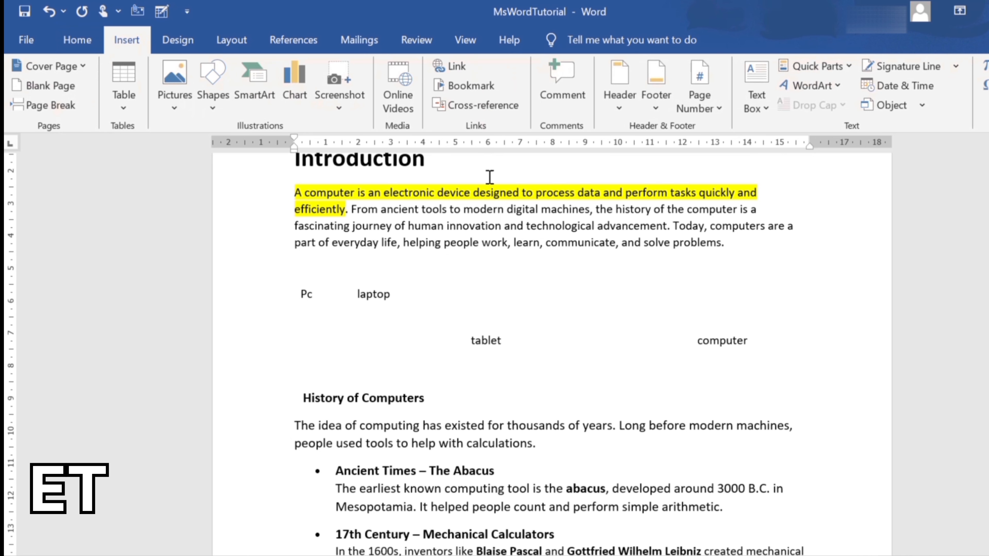
left_click(521, 306)
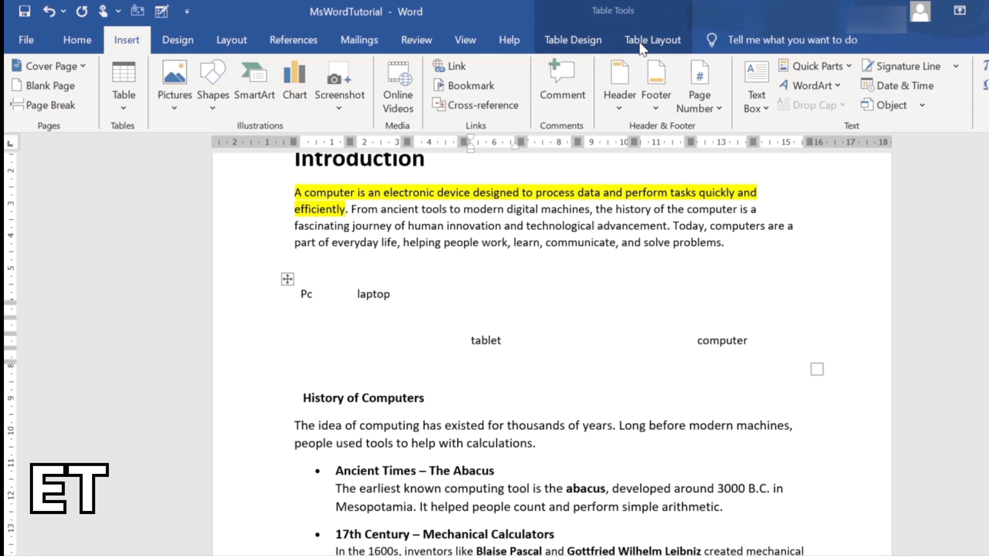
left_click(652, 40)
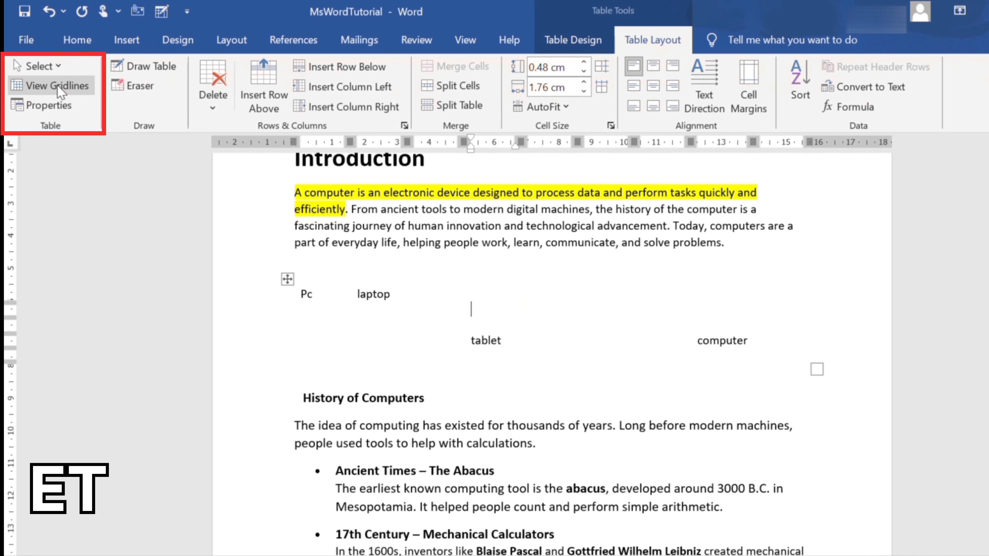
left_click(44, 86)
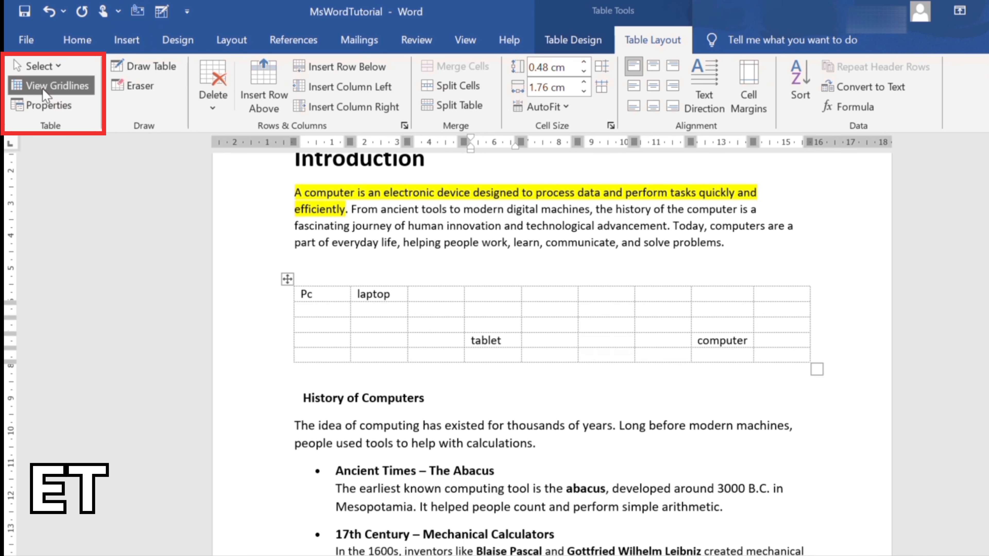
left_click(44, 88)
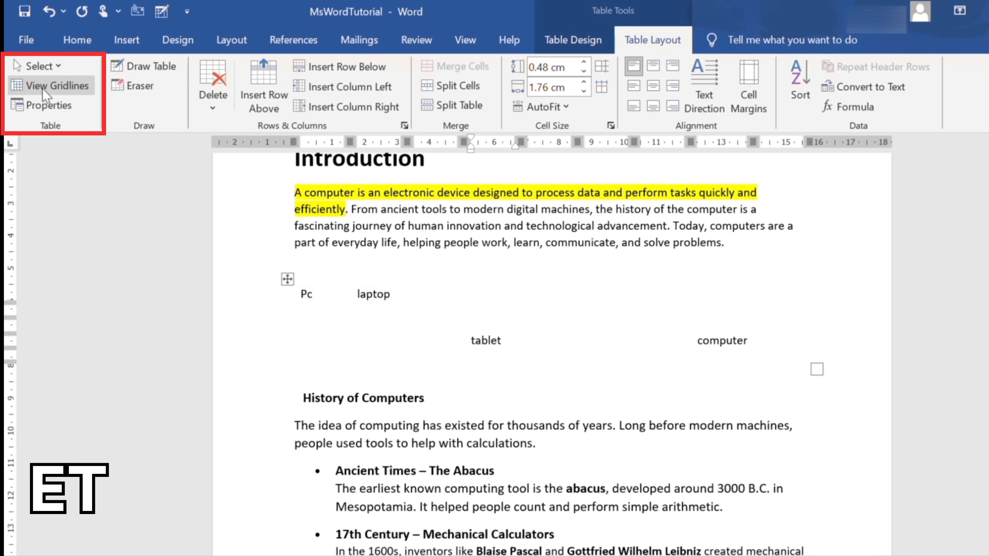
Undo the border removal and the text entries in the table, back to an empty bordered table.
key("ctrl+z")
key("ctrl+z")
key("ctrl+z")
key("ctrl+z")
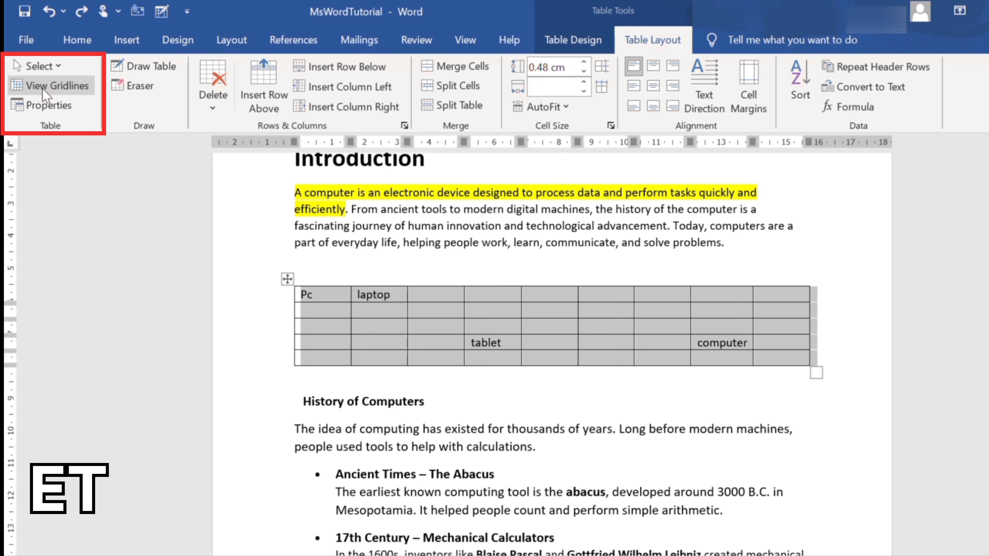
key("ctrl+z")
key("ctrl+z")
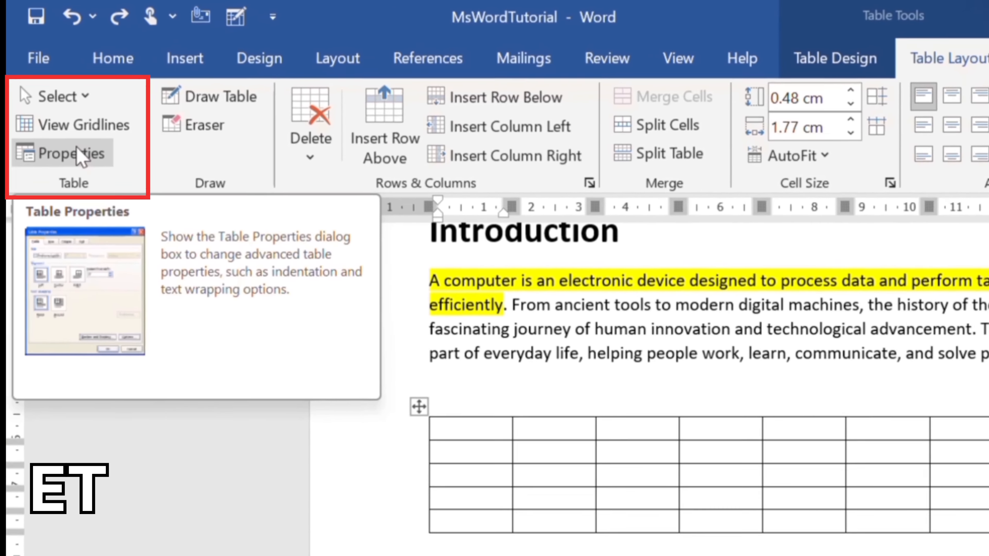
Open Table Properties, review the Table options for size, alignment and text wrapping, and cancel the dialog.
left_click(58, 113)
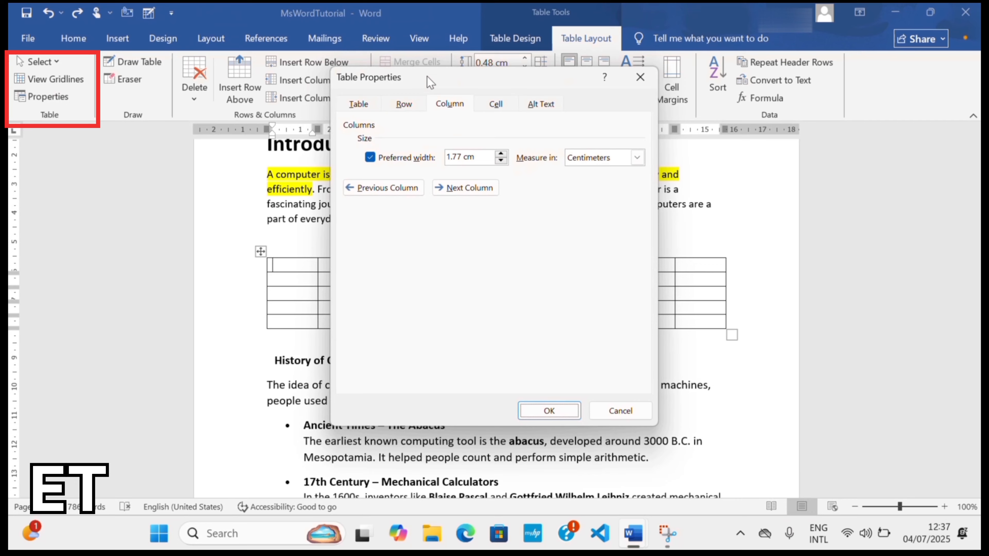
left_click_drag(551, 96, 776, 110)
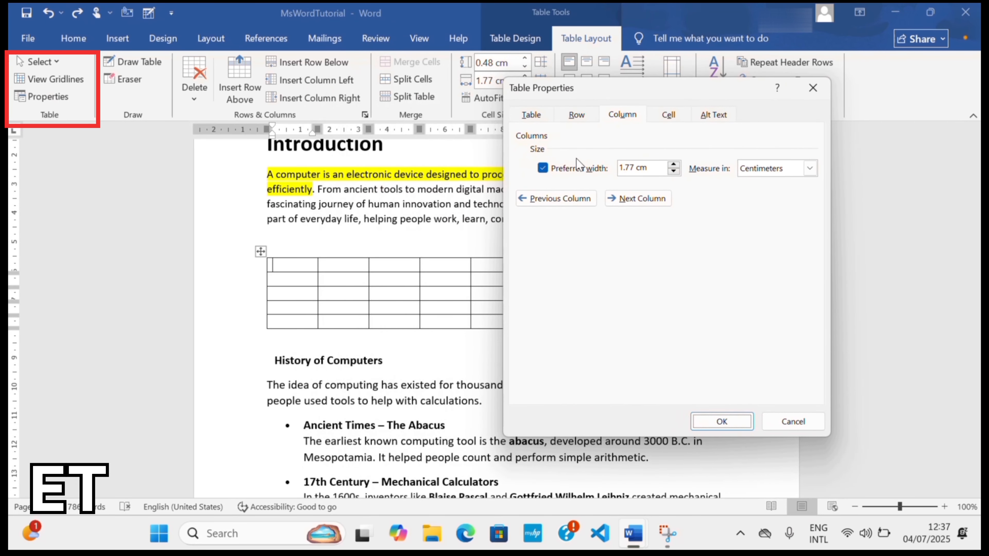
left_click(532, 117)
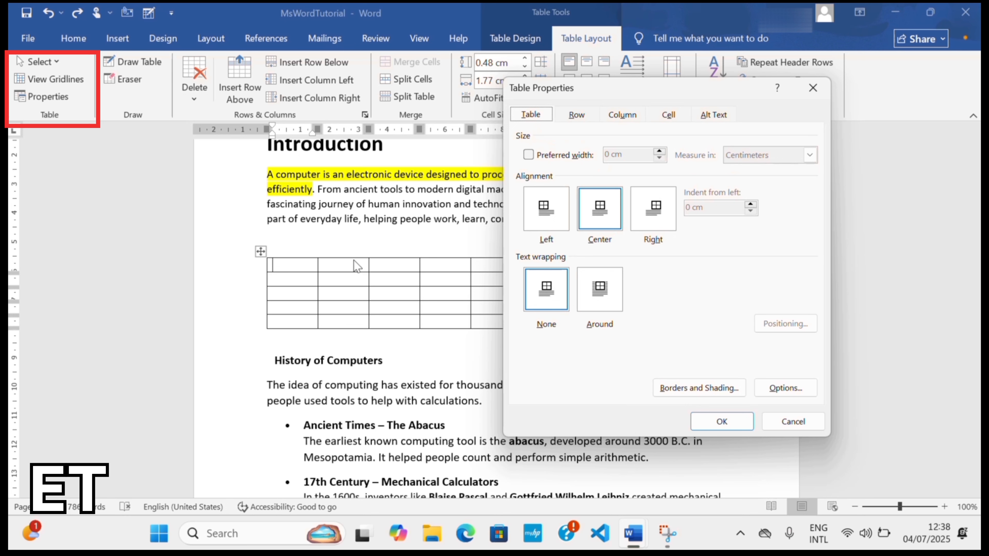
left_click_drag(611, 93, 725, 97)
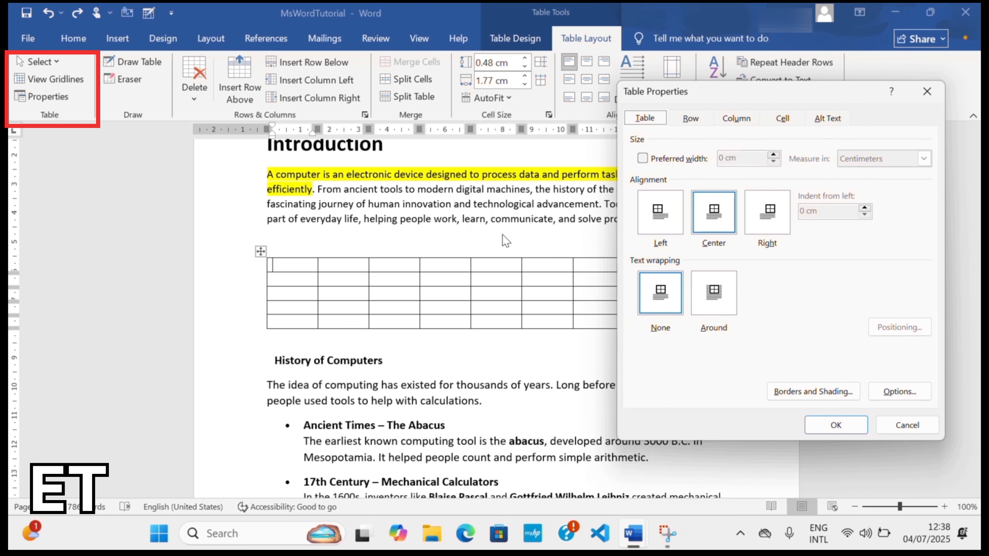
left_click(922, 427)
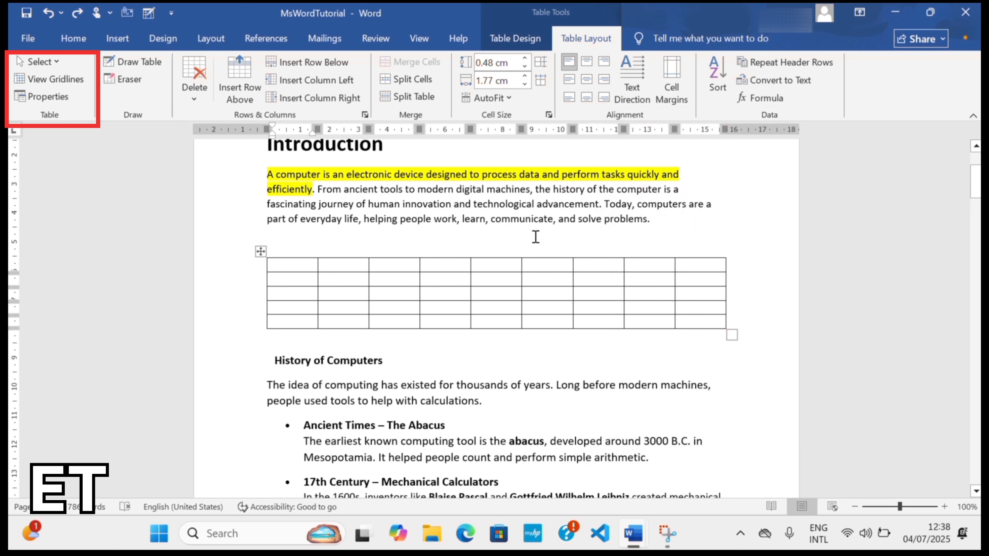
Reduce the table to five columns and undo moving it into the text below.
left_click_drag(536, 237, 583, 270)
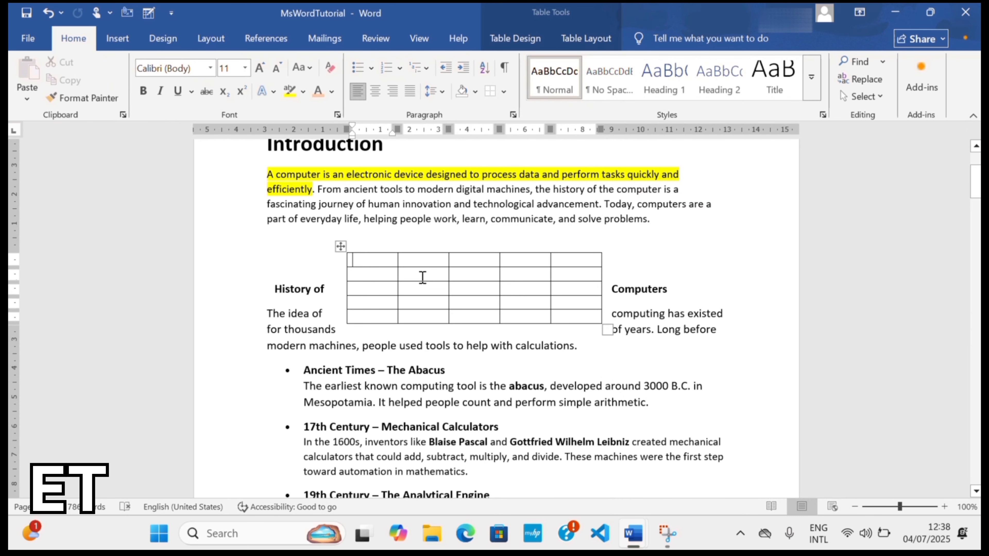
key("ctrl+z")
left_click(664, 269)
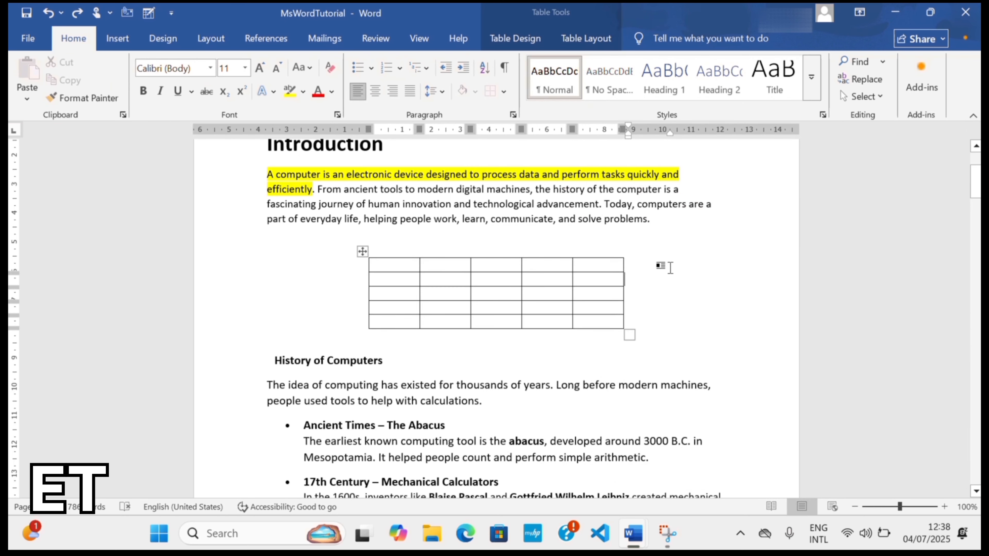
Set the five-column table's alignment to Left in Table Properties.
left_click(117, 38)
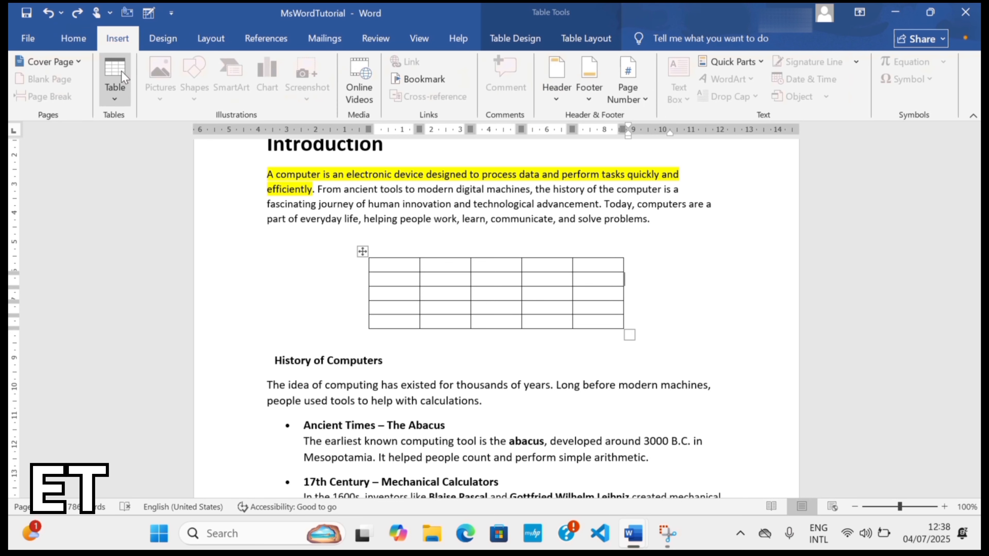
left_click(118, 98)
left_click(410, 266)
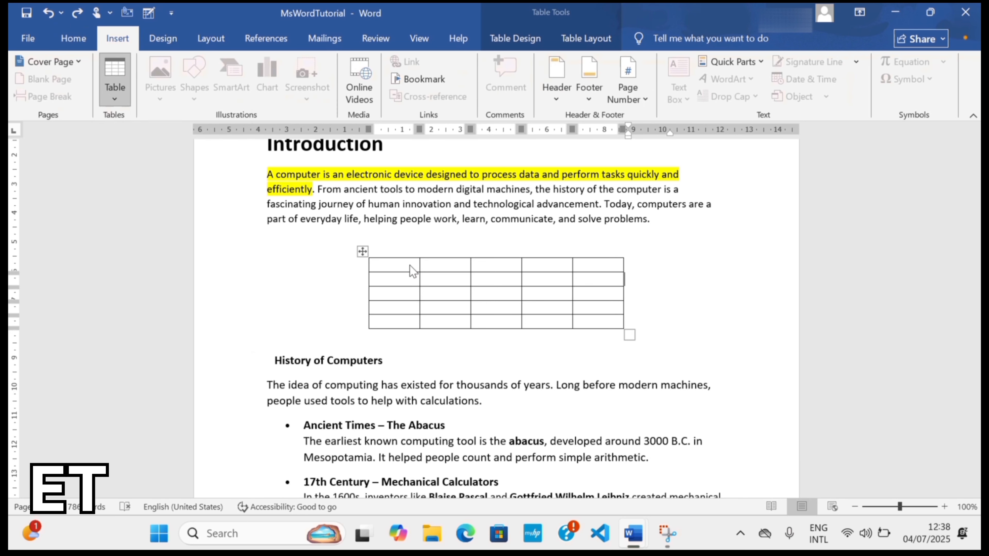
left_click(586, 38)
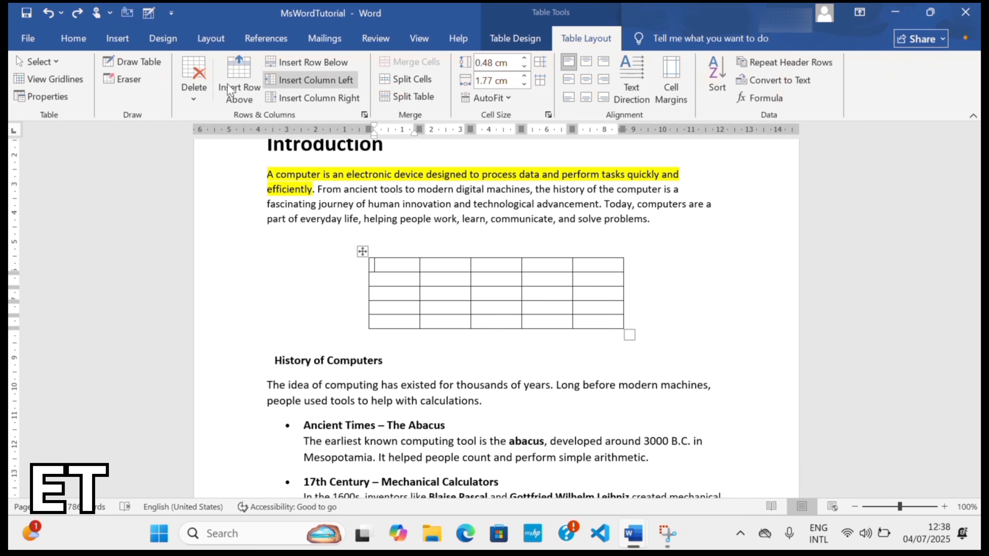
left_click(43, 96)
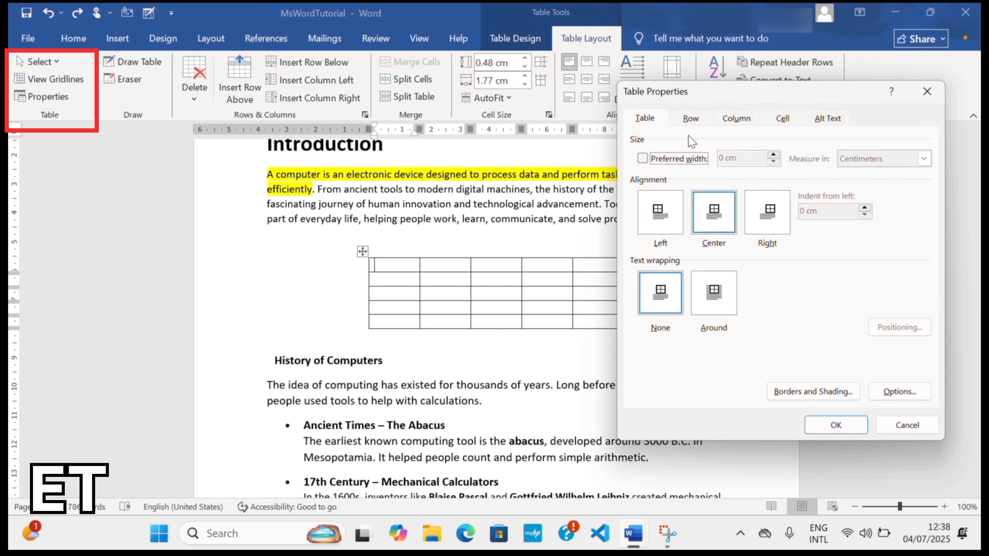
left_click(668, 223)
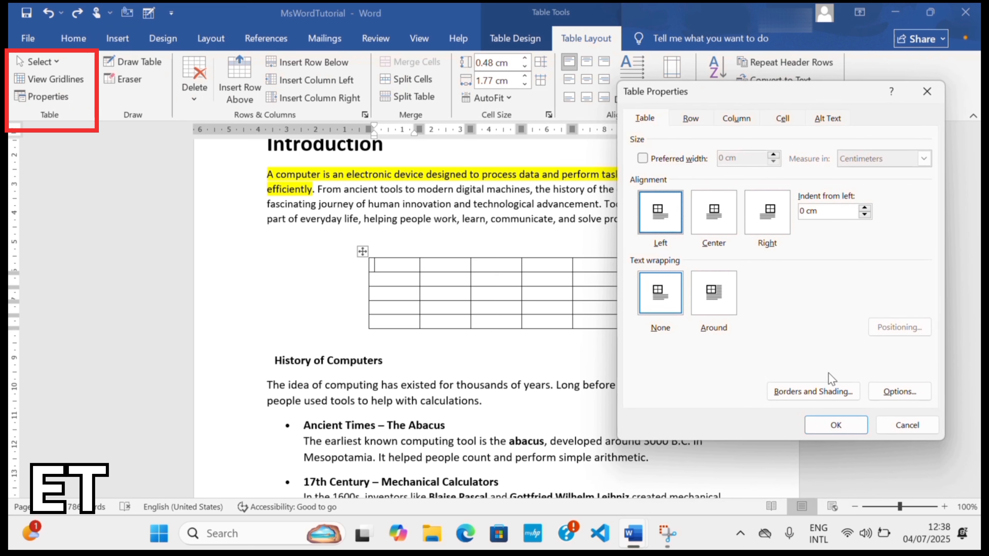
left_click(832, 425)
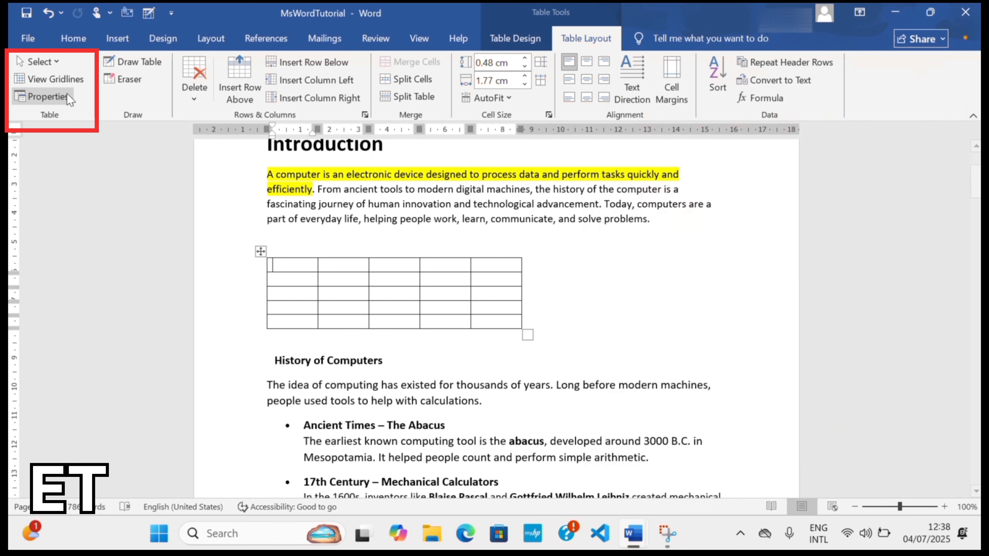
Set the table's alignment to Center in Table Properties.
left_click(43, 97)
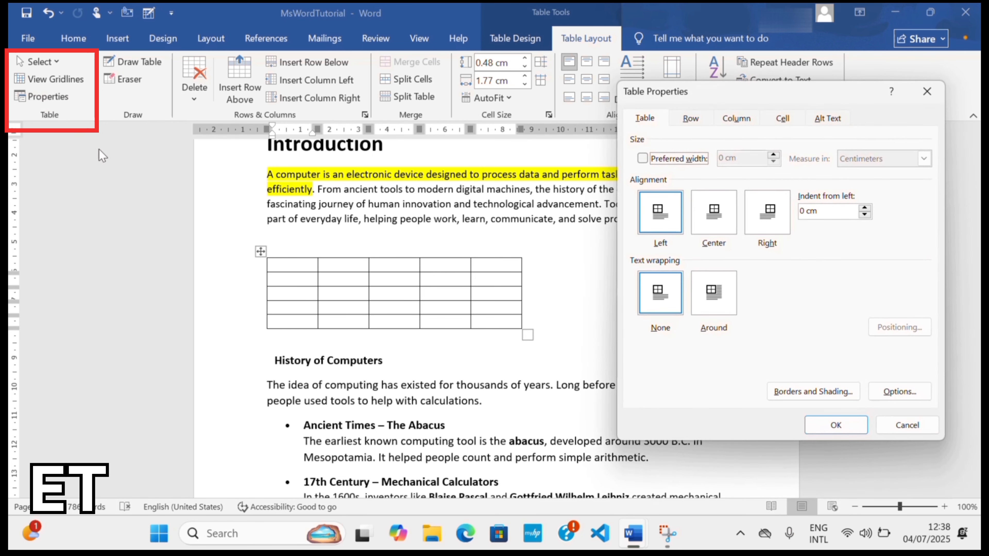
left_click(718, 222)
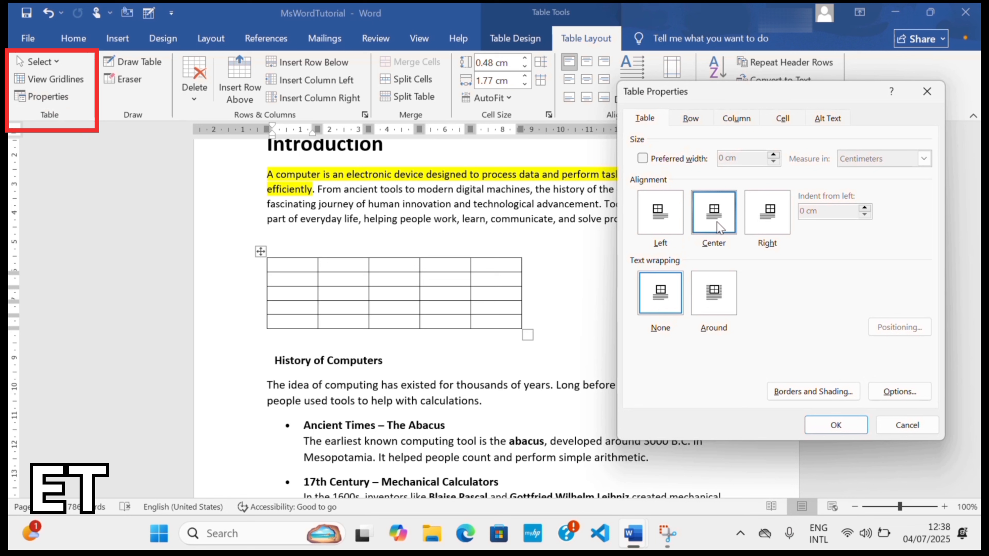
left_click(848, 425)
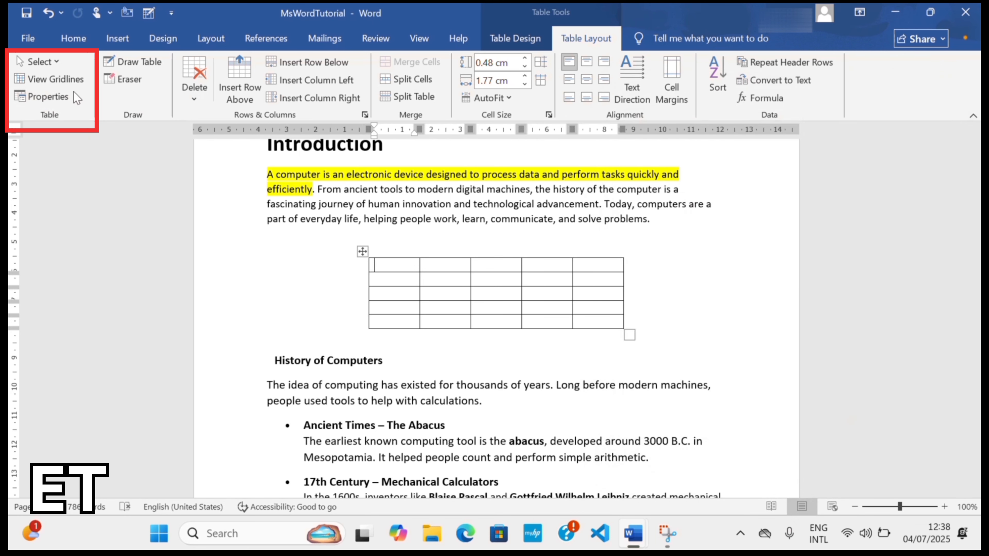
Set the table's alignment to Right in Table Properties.
left_click(45, 97)
left_click(766, 214)
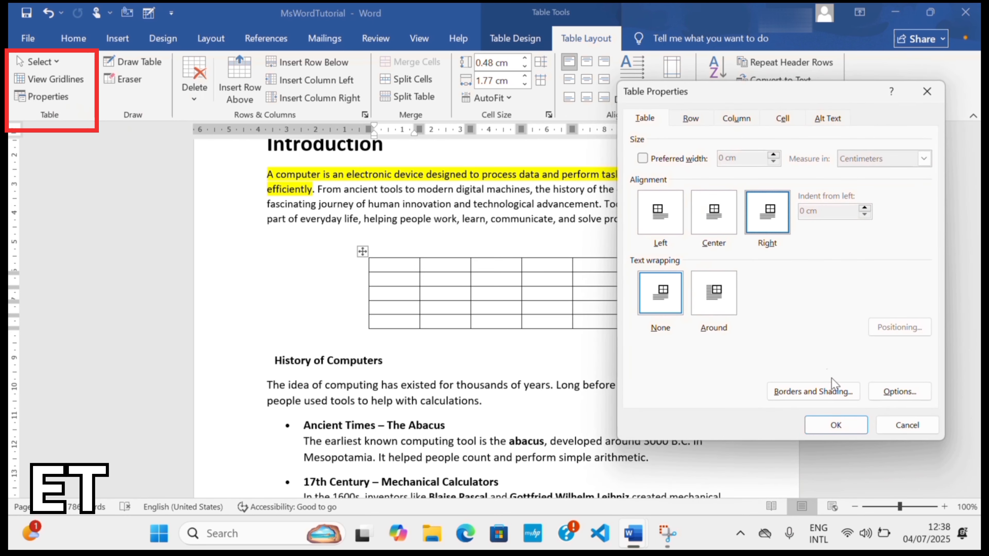
left_click(836, 425)
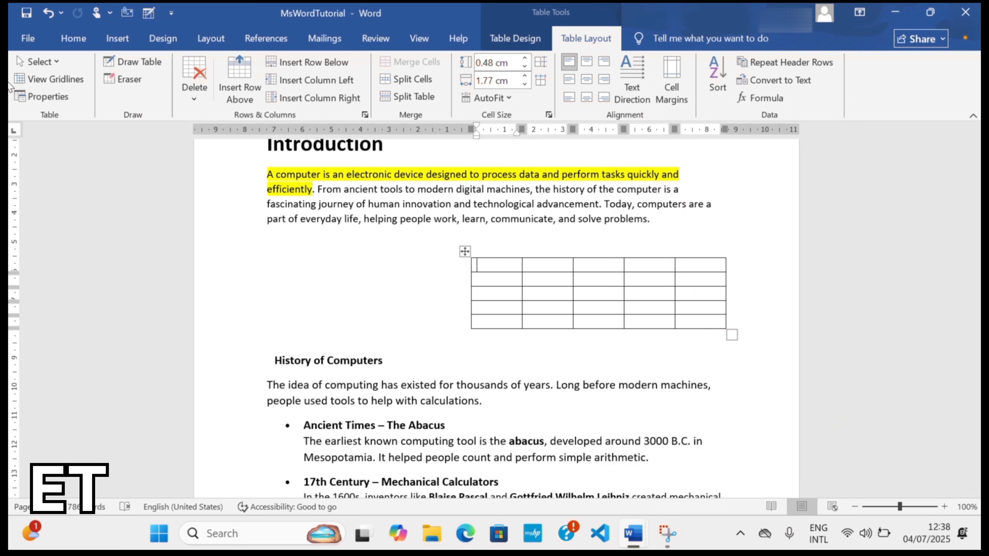
Reopen Table Properties and examine the Row and Column options, including the measurement units for the column width.
left_click(45, 96)
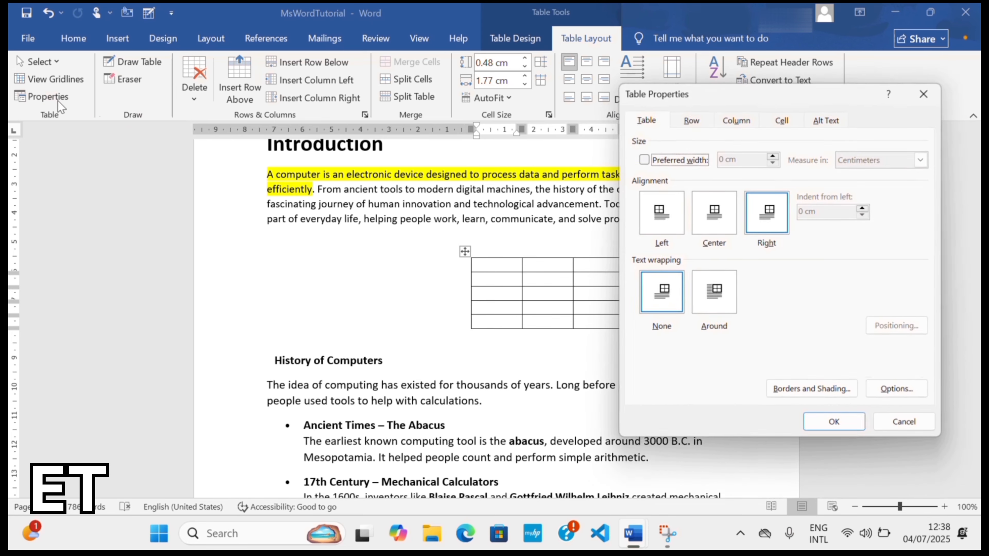
left_click(691, 118)
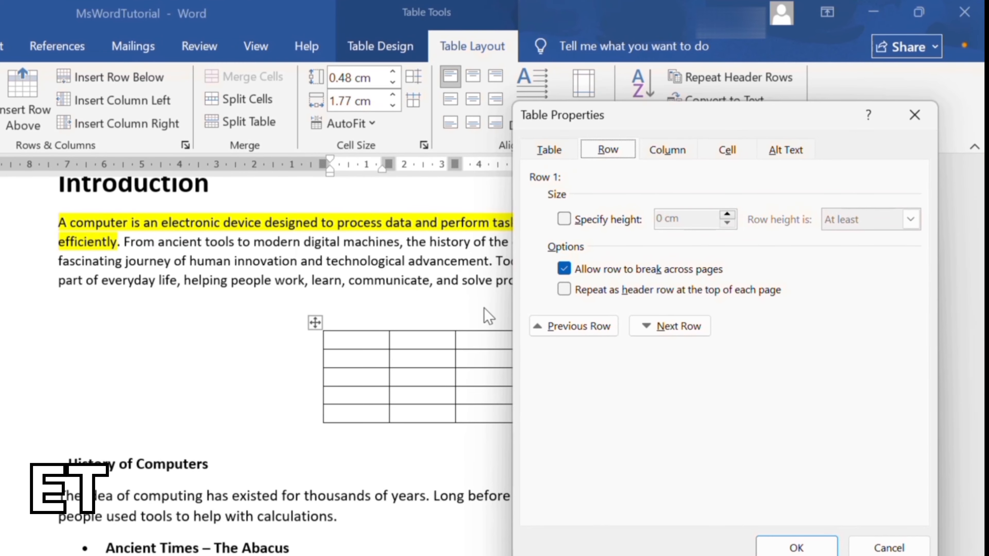
left_click(689, 140)
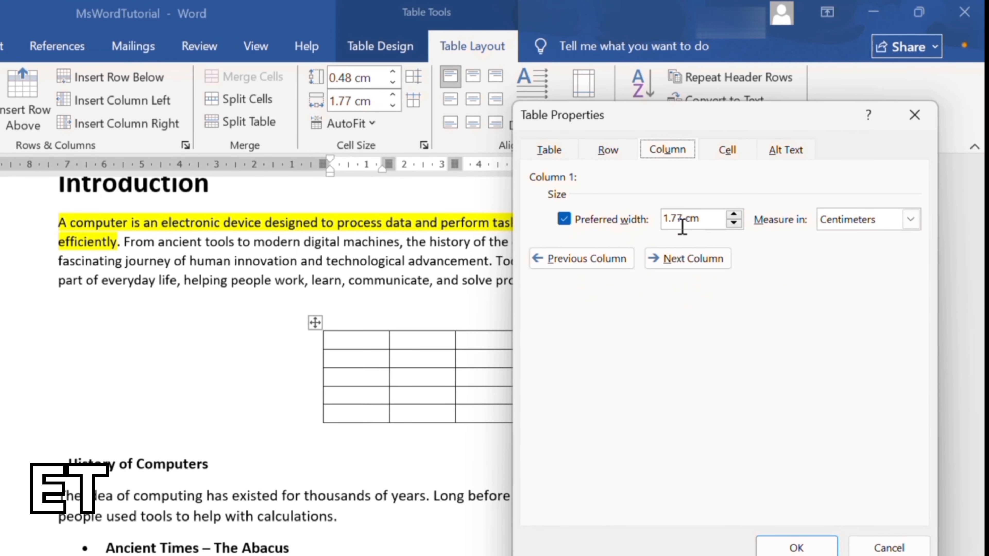
left_click(910, 220)
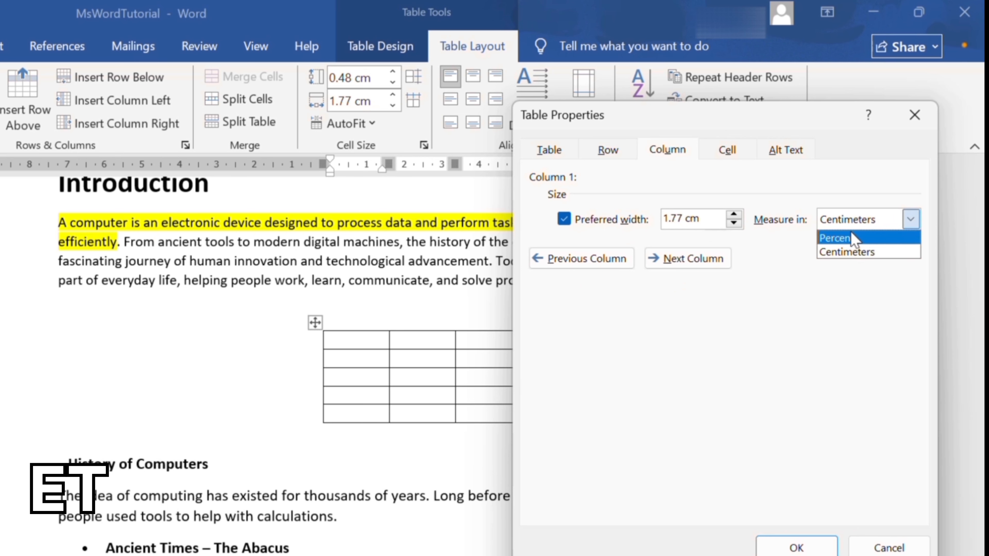
left_click(624, 157)
left_click(623, 155)
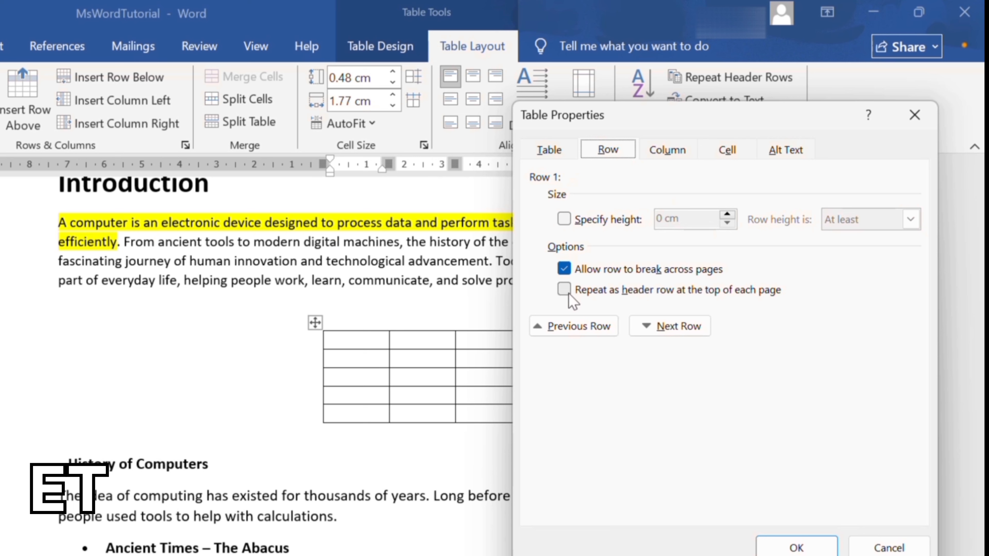
Specify a height of 2 cm for row 1 and set the row height rule to Exactly.
left_click(572, 220)
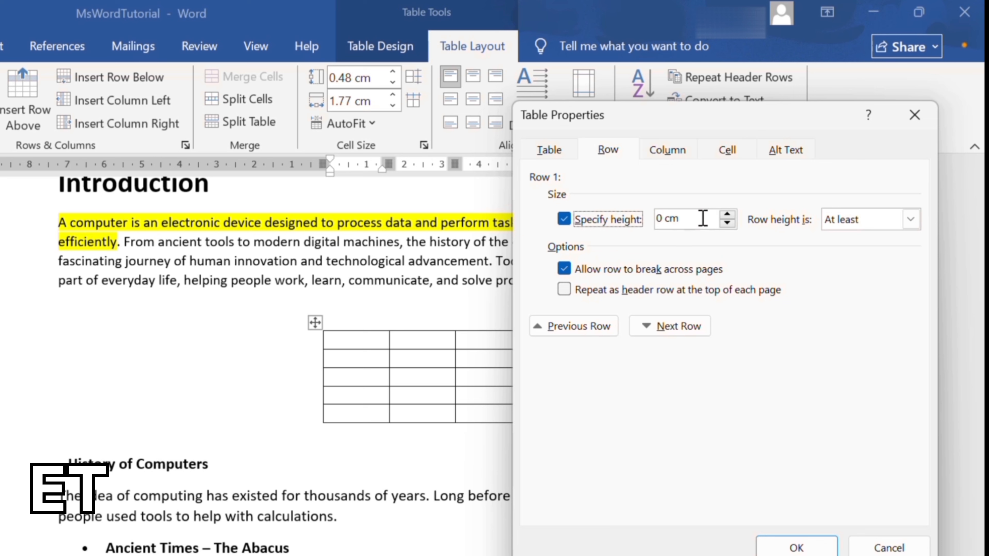
left_click_drag(663, 218, 647, 219)
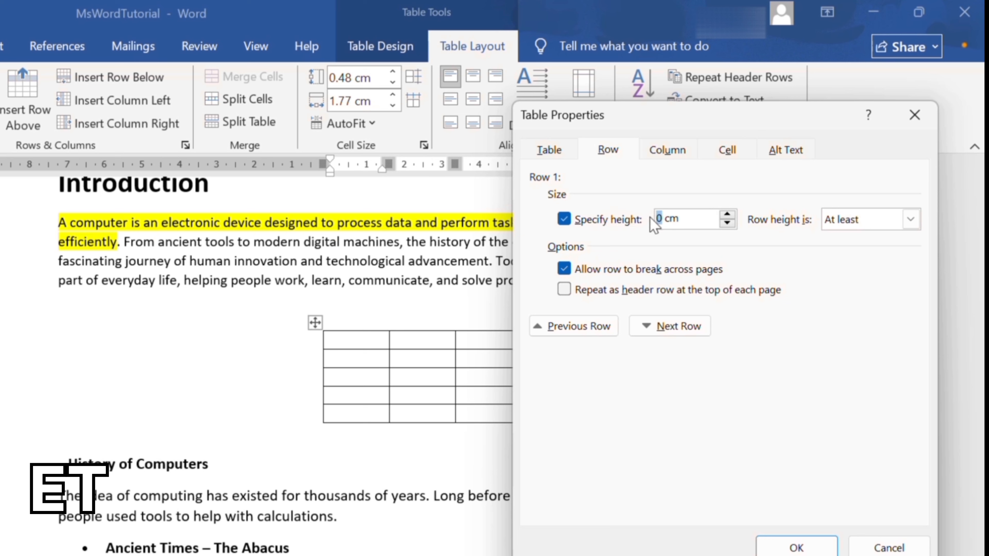
type("2")
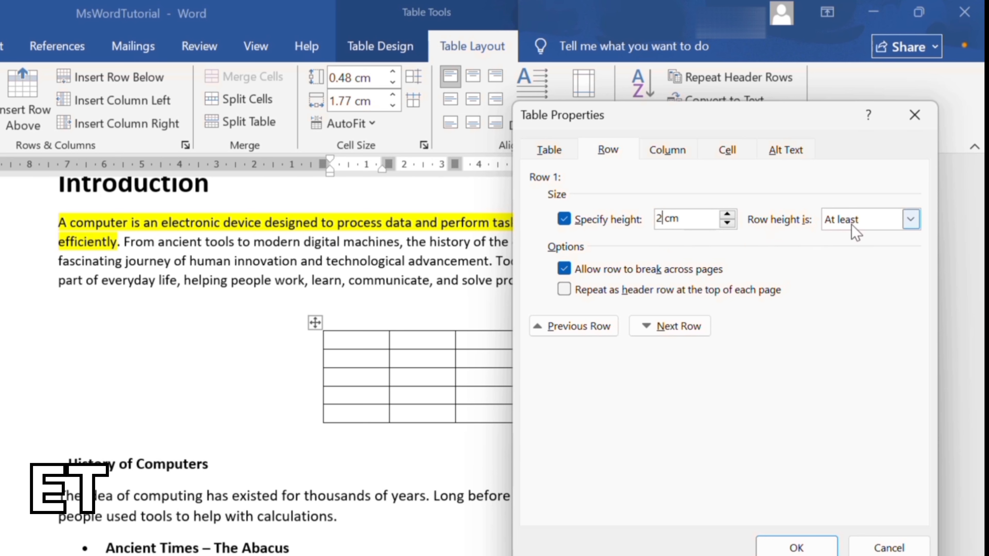
left_click(910, 220)
left_click(877, 252)
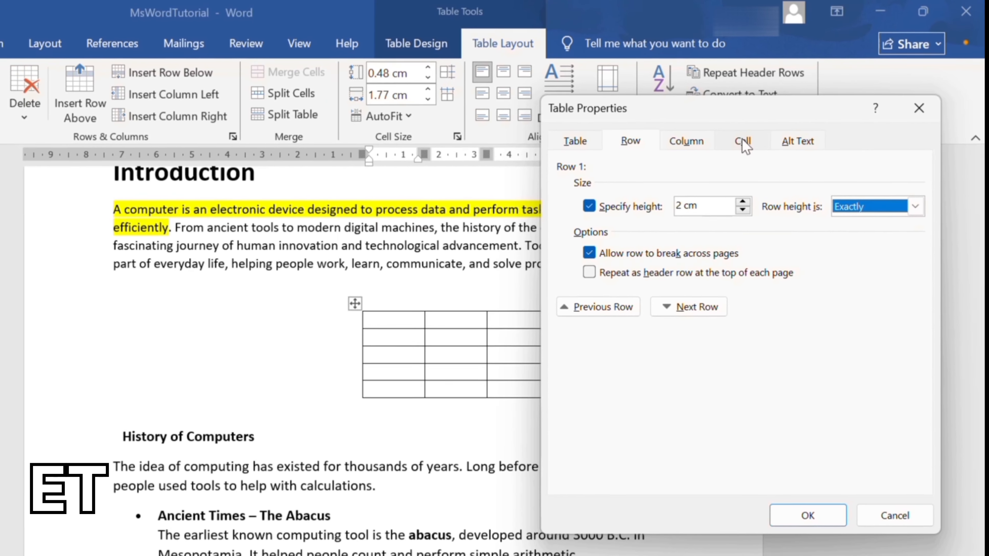
Examine the Cell options in Table Properties, including the width's measurement units, and close the dialog without applying changes.
left_click(734, 146)
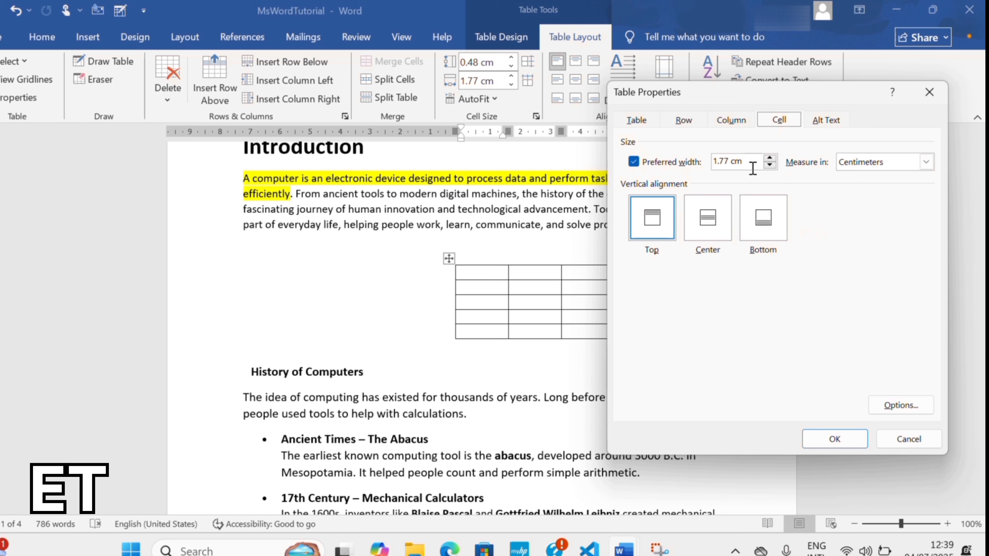
left_click(927, 163)
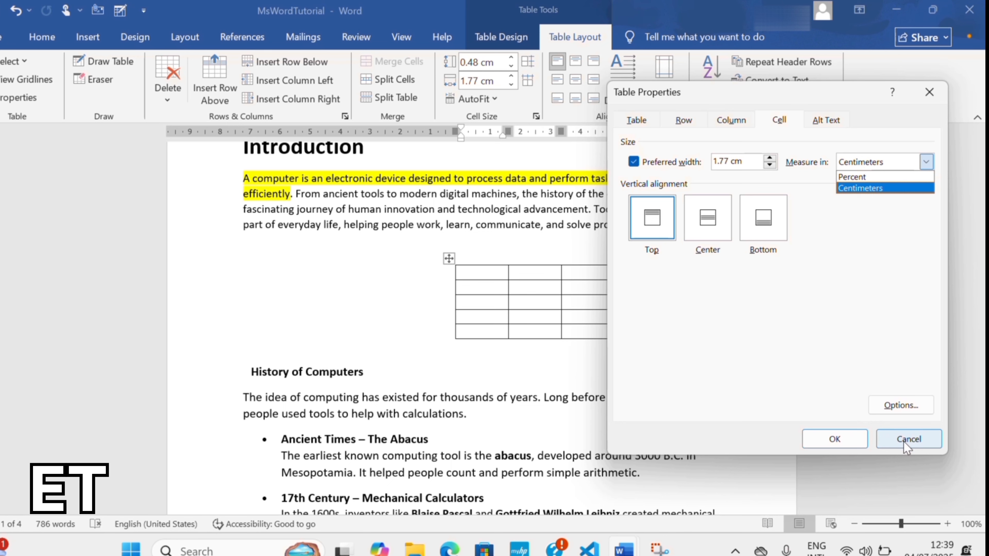
left_click(896, 436)
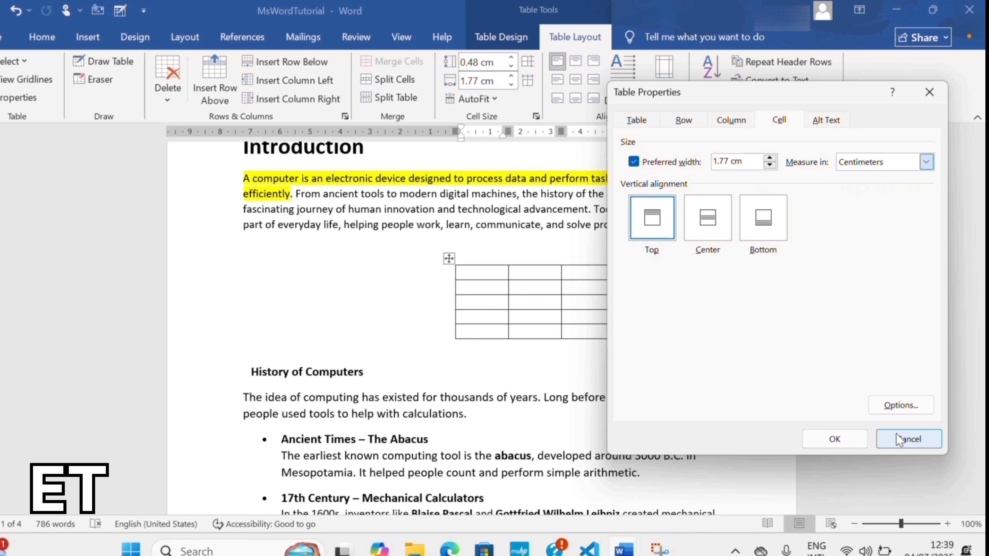
left_click(897, 439)
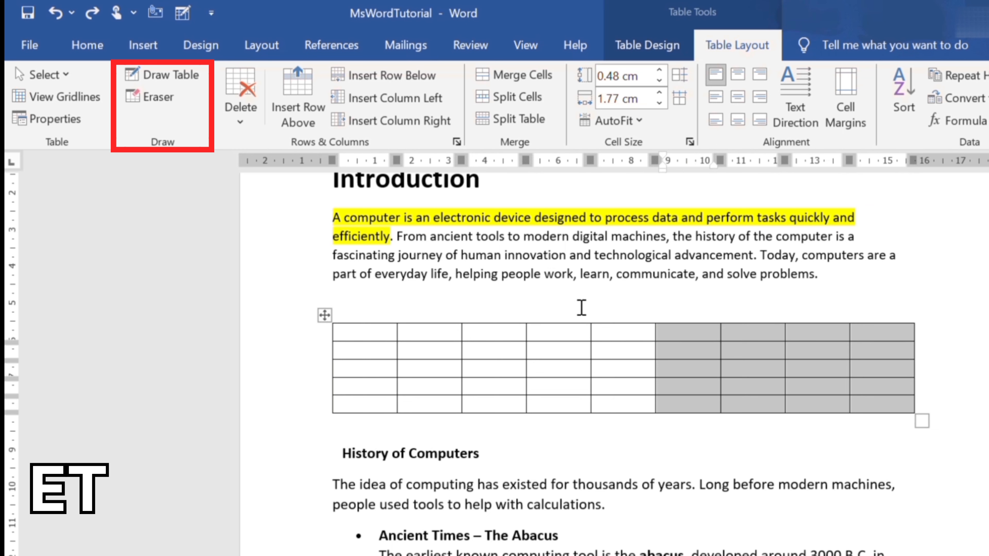
Undo and redo the recent table changes, ending on the nine-column version of the table.
left_click(566, 300)
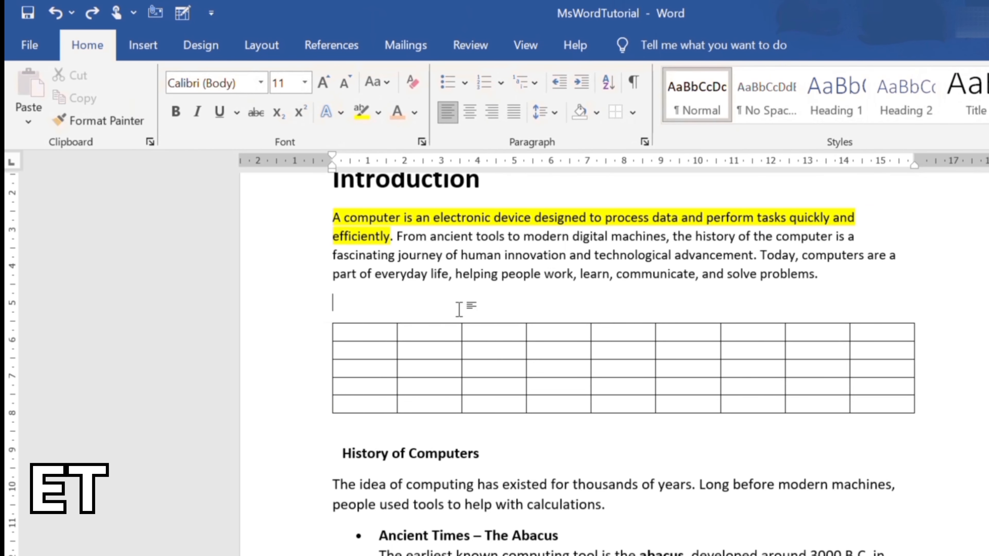
left_click(433, 334)
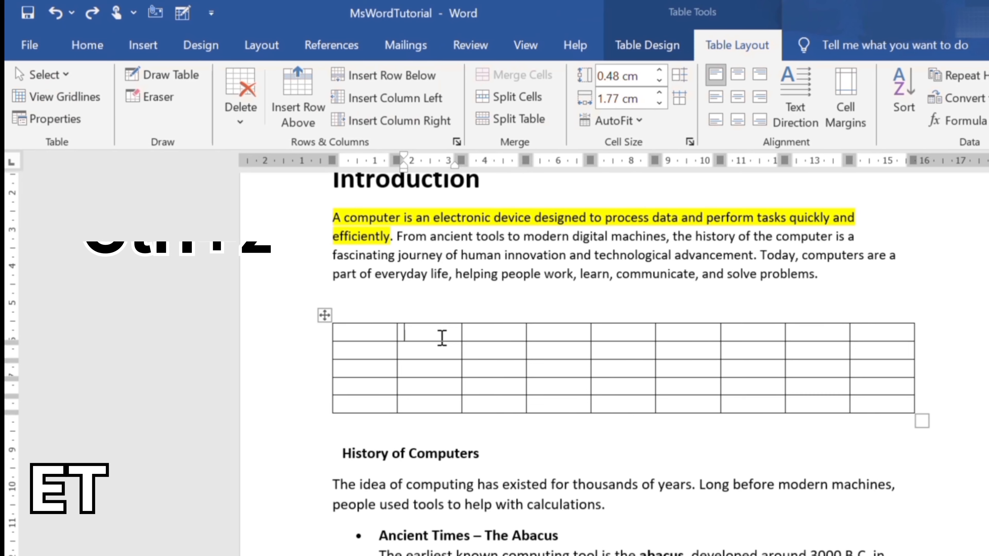
key("ctrl+z")
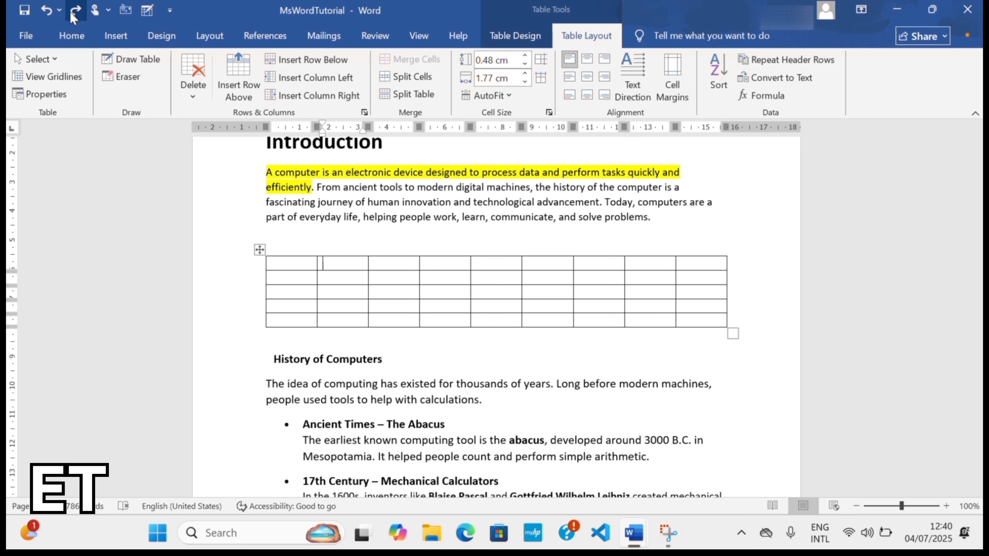
left_click(72, 16)
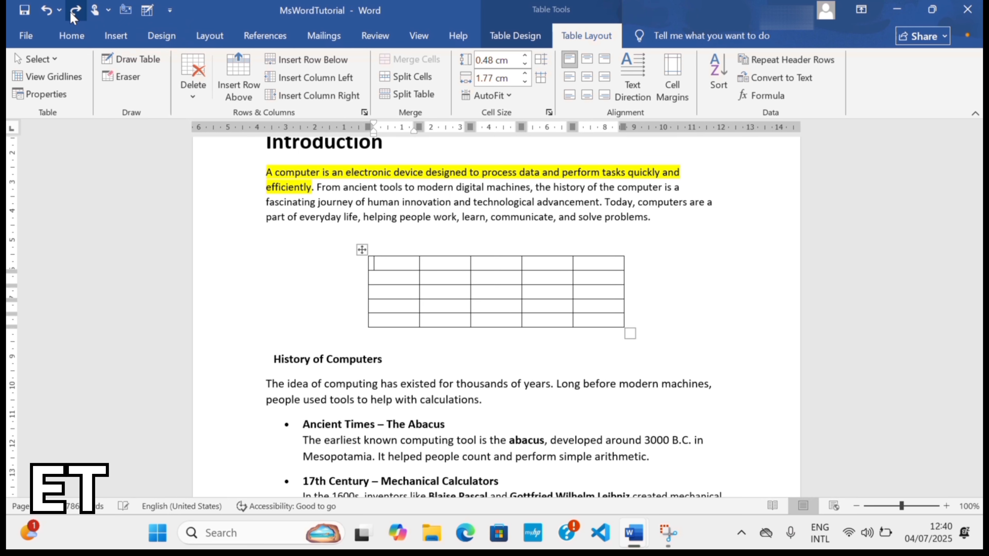
left_click(72, 16)
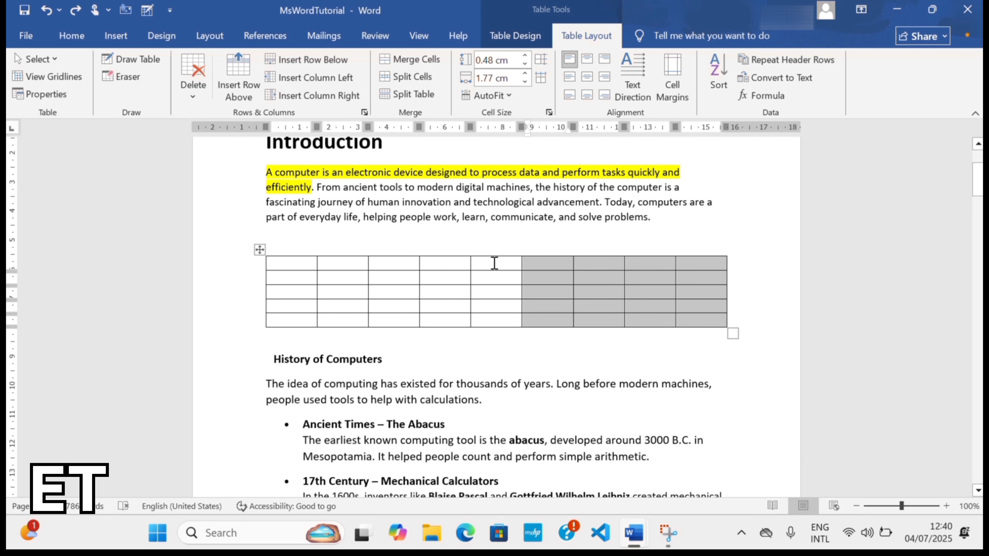
Compare the Draw Table command in the table insertion options with the one in the Table Layout tools.
left_click(119, 34)
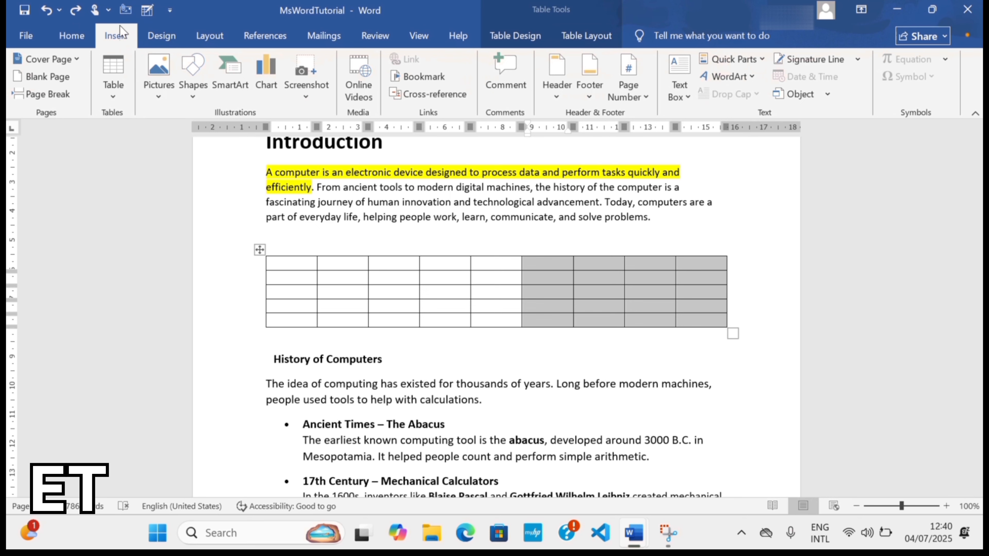
left_click(586, 36)
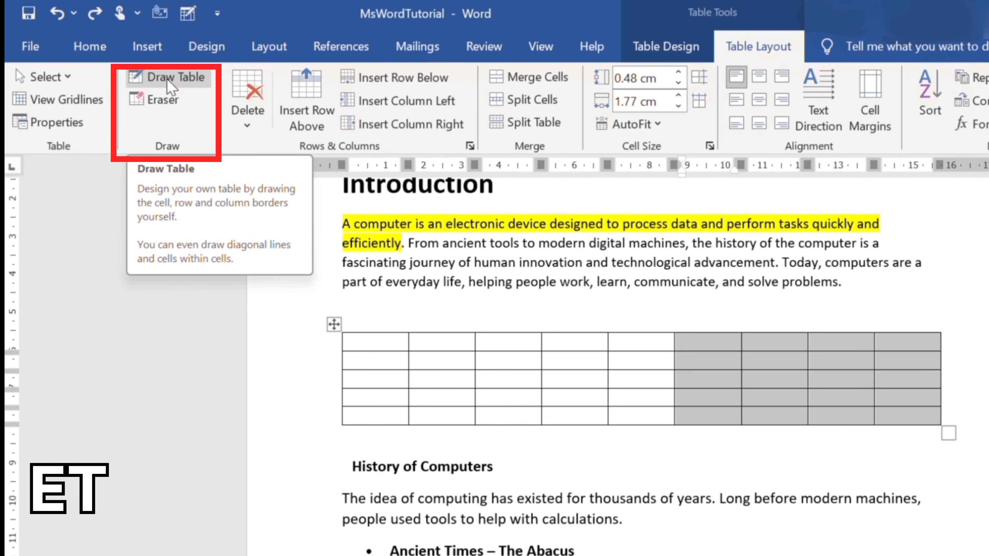
left_click(146, 47)
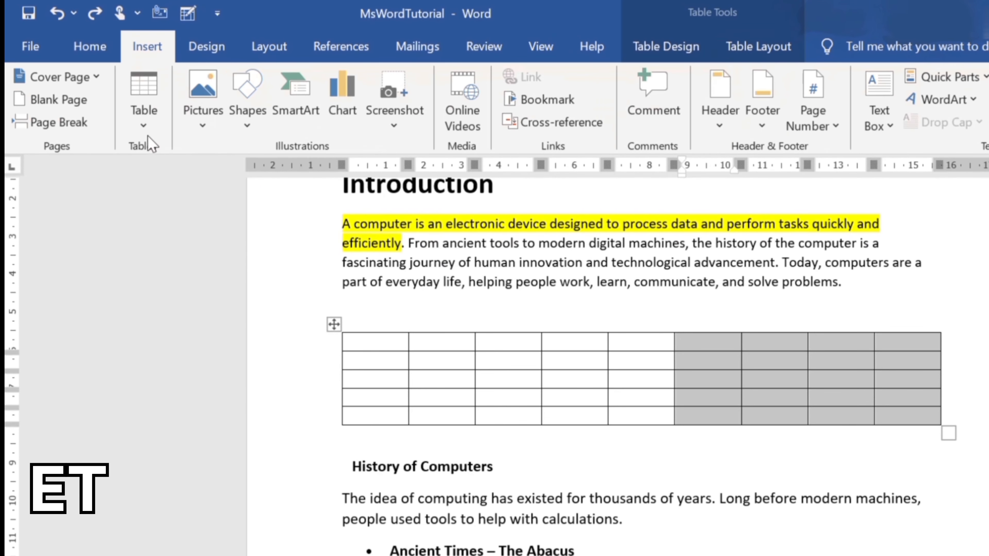
left_click(145, 125)
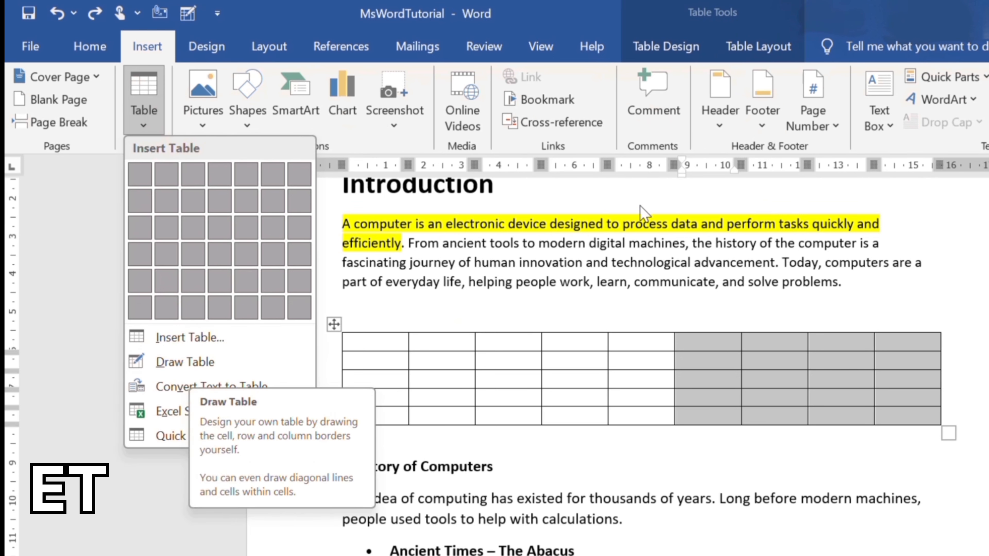
left_click(777, 49)
left_click(780, 46)
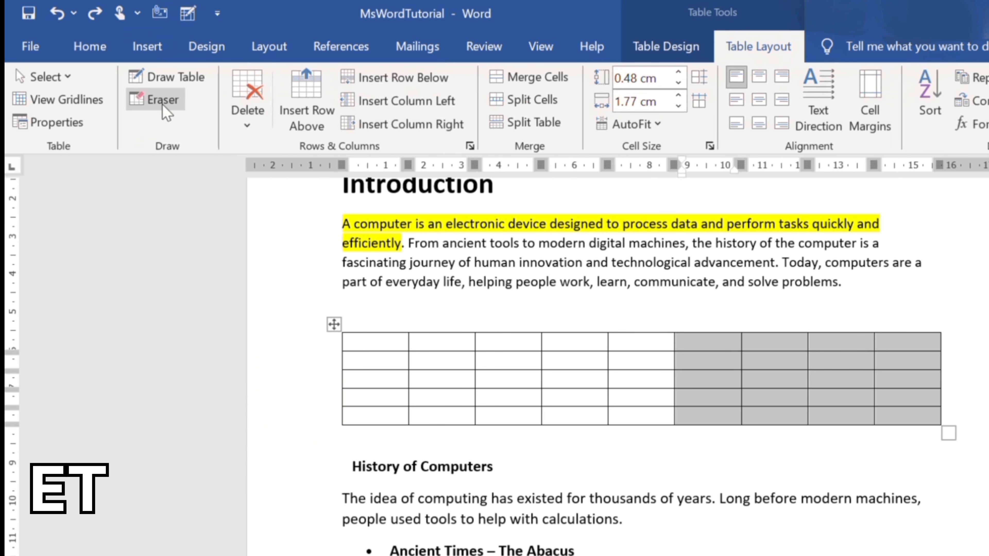
Draw a table about 12.95 cm wide and 1.29 cm high below the existing one, adding two vertical dividers and one horizontal divider.
left_click(193, 80)
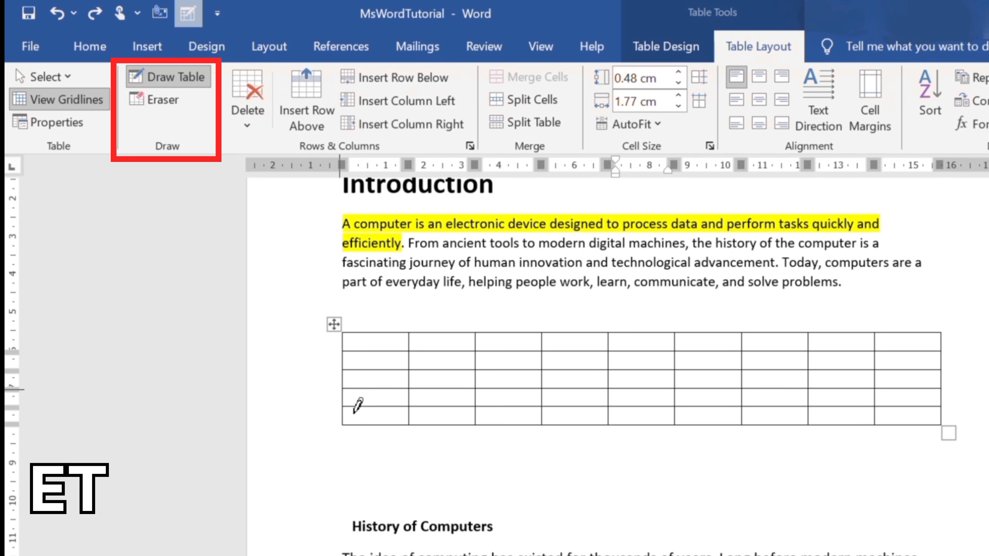
left_click_drag(355, 449, 844, 497)
left_click_drag(423, 456, 426, 498)
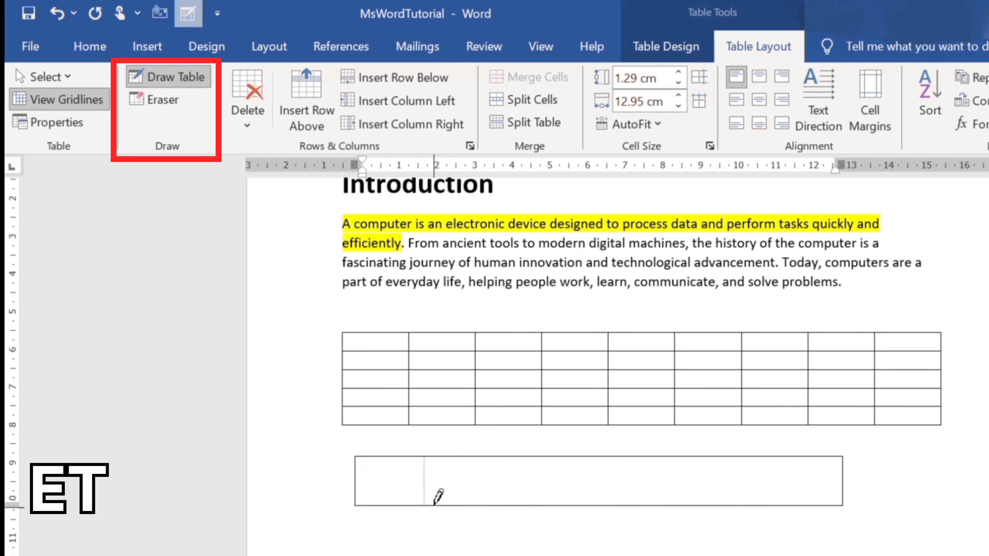
left_click_drag(562, 452, 565, 501)
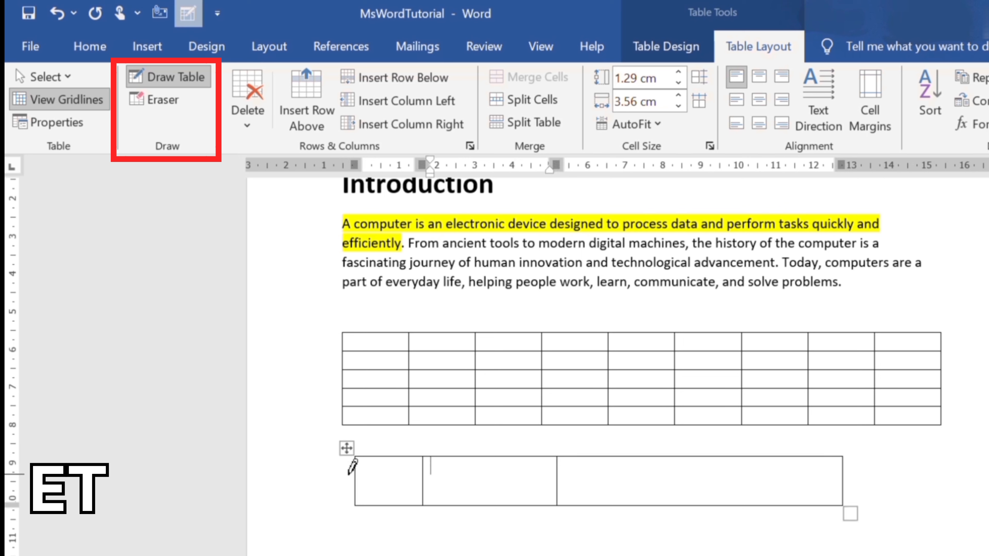
mouse_move(363, 476)
left_mouse_down()
mouse_move(597, 475)
mouse_move(737, 455)
mouse_move(758, 468)
left_mouse_up()
Undo the table drawn below the existing one together with its dividing lines.
key("ctrl+z")
key("ctrl+z")
key("ctrl+z")
key("ctrl+z")
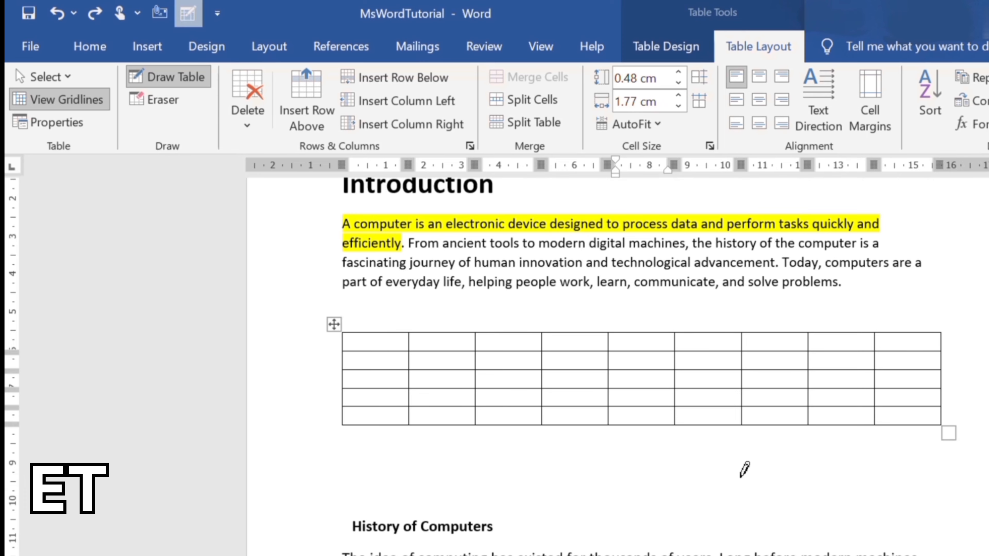
key("ctrl+z")
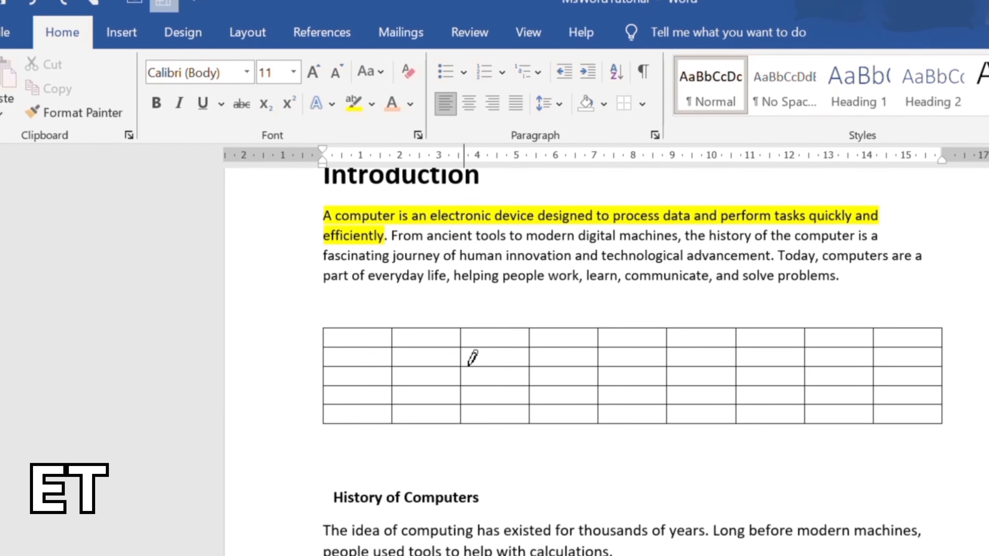
Draw a vertical line through the table's second column and a horizontal line across its fourth row.
mouse_move(411, 325)
left_mouse_down()
mouse_move(411, 420)
mouse_move(367, 415)
left_mouse_up()
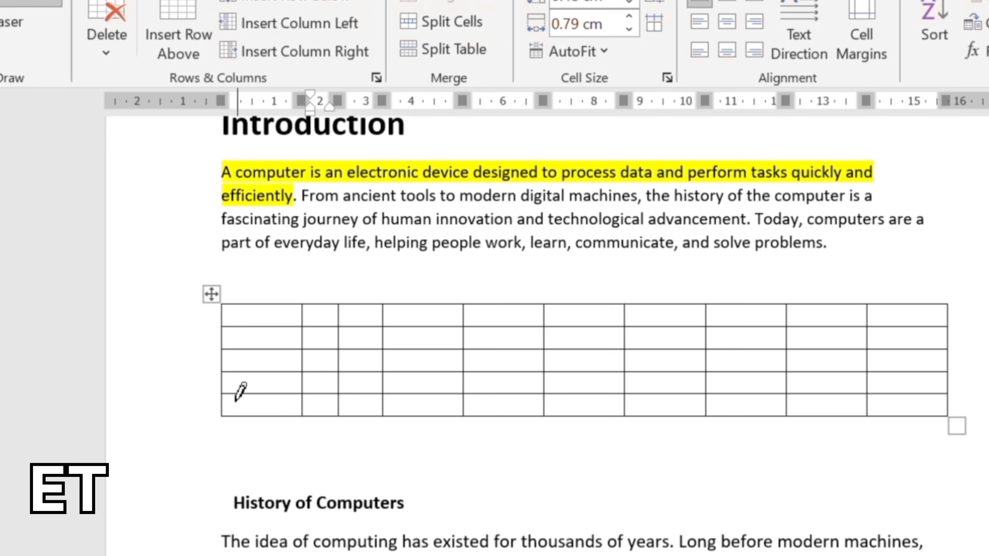
mouse_move(220, 381)
left_mouse_down()
mouse_move(908, 379)
mouse_move(923, 370)
left_mouse_up()
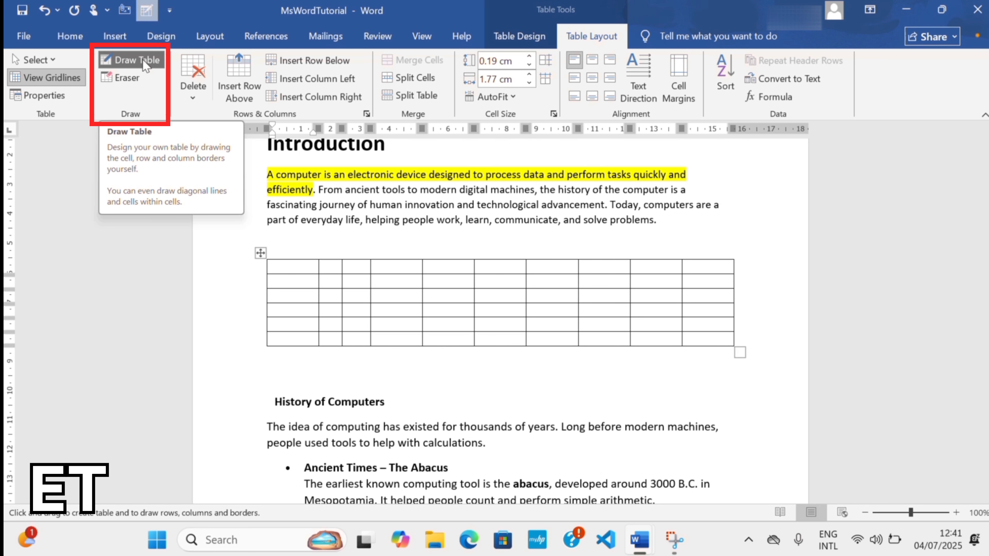
Try drawing another small table in the space below the existing one with Draw Table, and undo it.
left_click(147, 62)
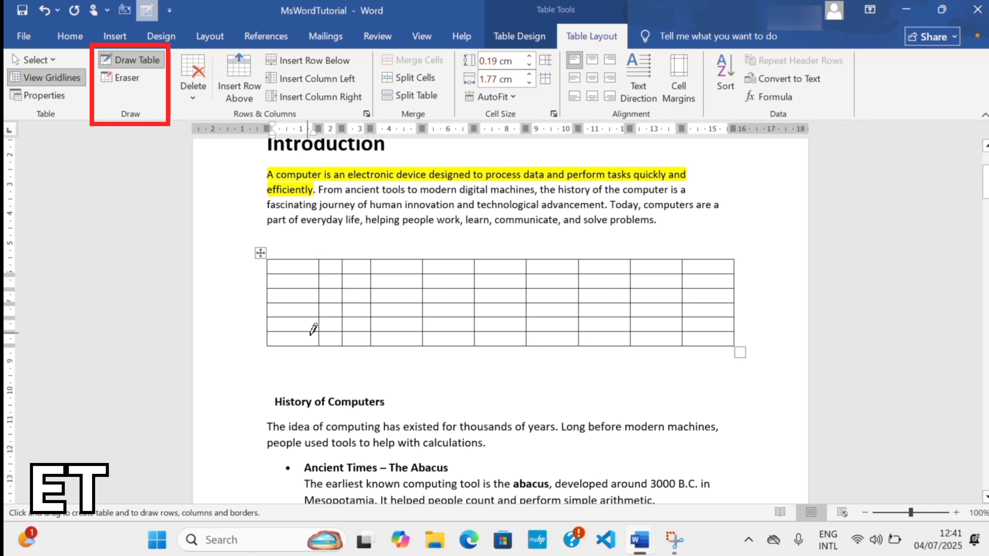
left_click_drag(293, 356, 405, 377)
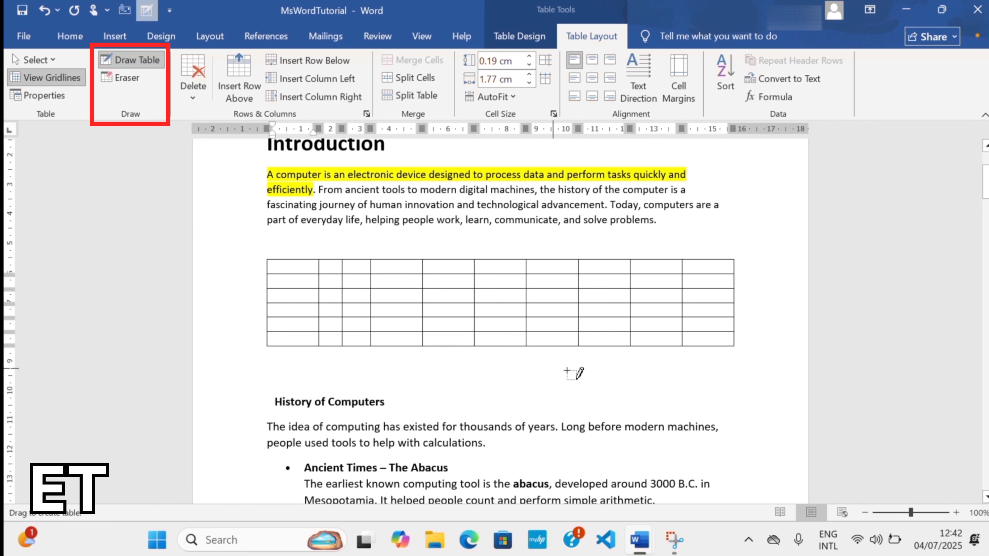
mouse_move(664, 385)
left_mouse_down()
mouse_move(666, 409)
mouse_move(668, 391)
left_mouse_up()
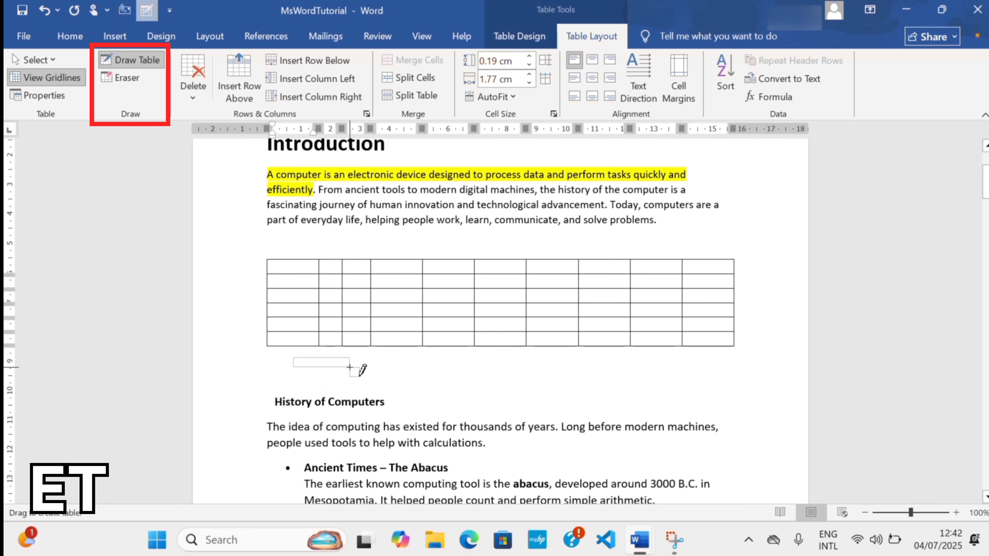
left_click_drag(360, 375, 352, 370)
key("ctrl+z")
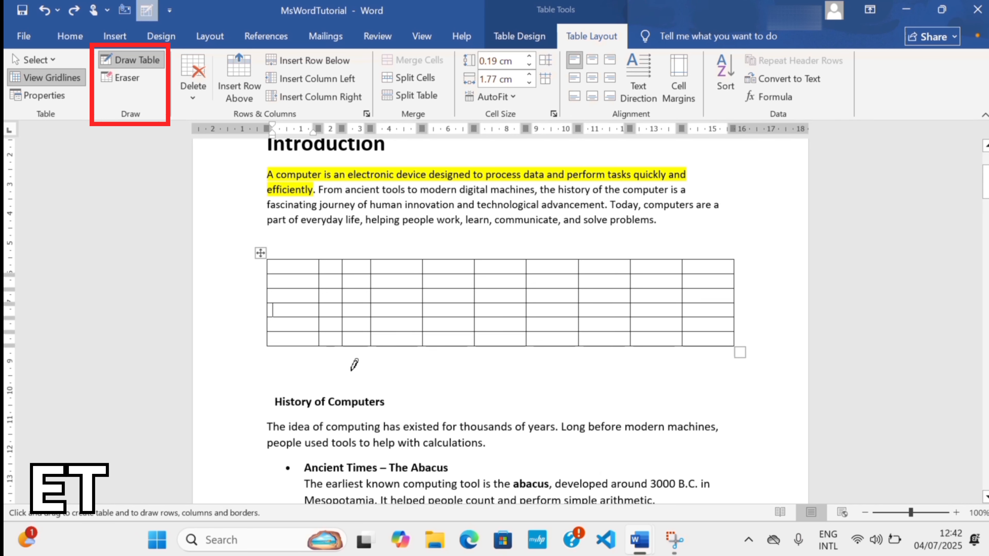
Use the Eraser to remove the first row's inner vertical borders and several cell borders in the rows beneath it.
left_click(124, 77)
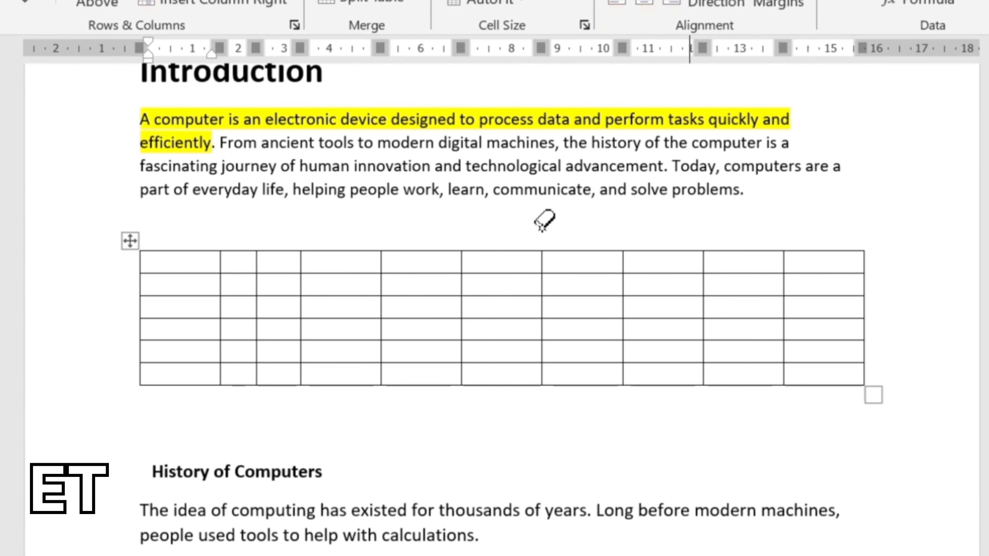
left_click_drag(196, 264, 805, 265)
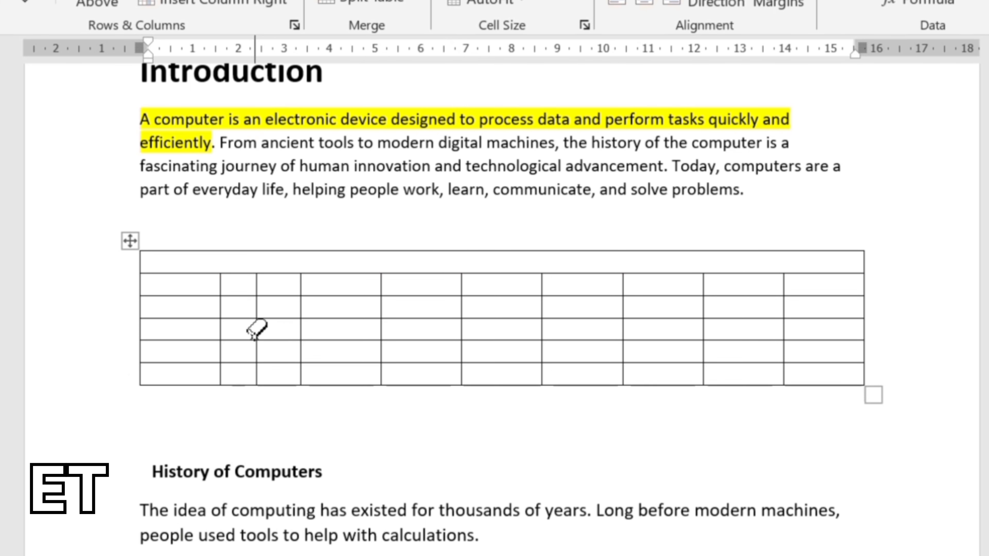
mouse_move(243, 293)
left_mouse_down()
mouse_move(269, 314)
mouse_move(250, 290)
mouse_move(260, 322)
mouse_move(272, 314)
left_mouse_up()
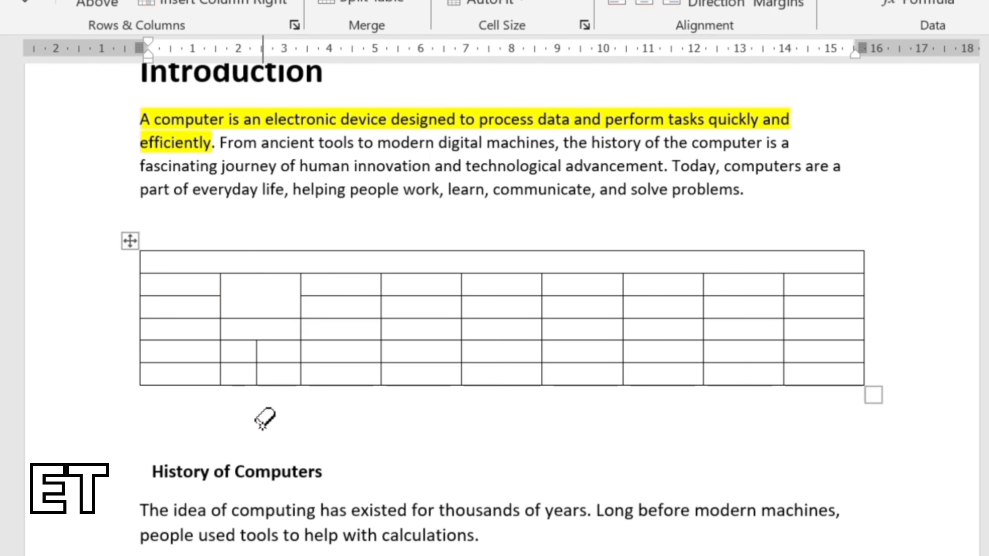
mouse_move(422, 308)
left_mouse_down()
mouse_move(580, 293)
mouse_move(724, 305)
left_mouse_up()
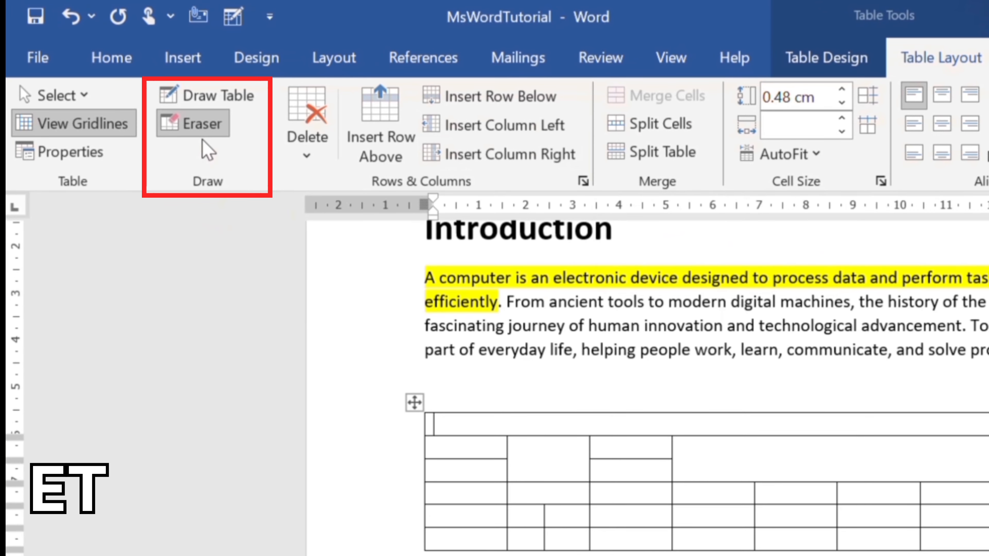
Undo the border erasures to restore the table's cells.
key("ctrl+z")
key("ctrl+z")
key("ctrl+z")
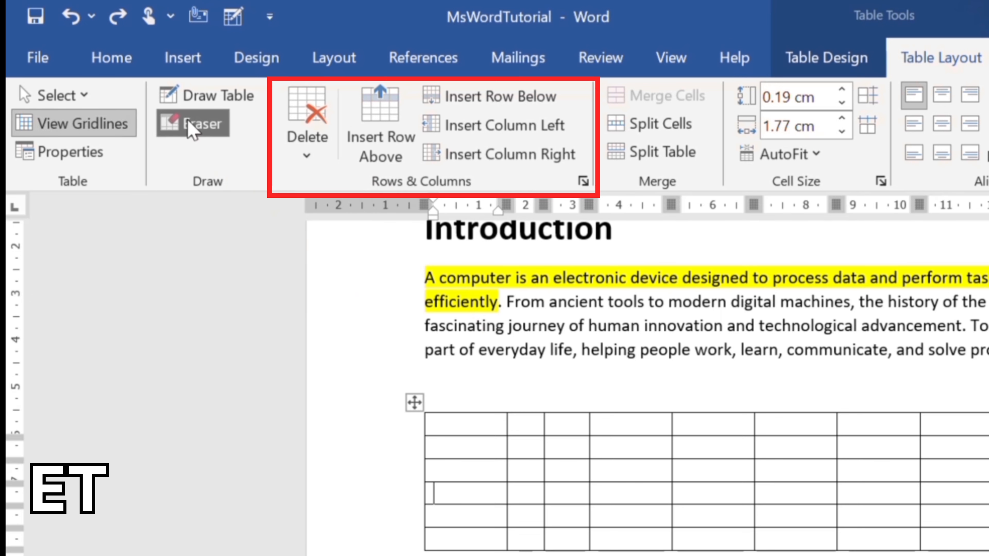
Turn off the Eraser, and switch the Draw Table tool on and off again.
left_click(197, 130)
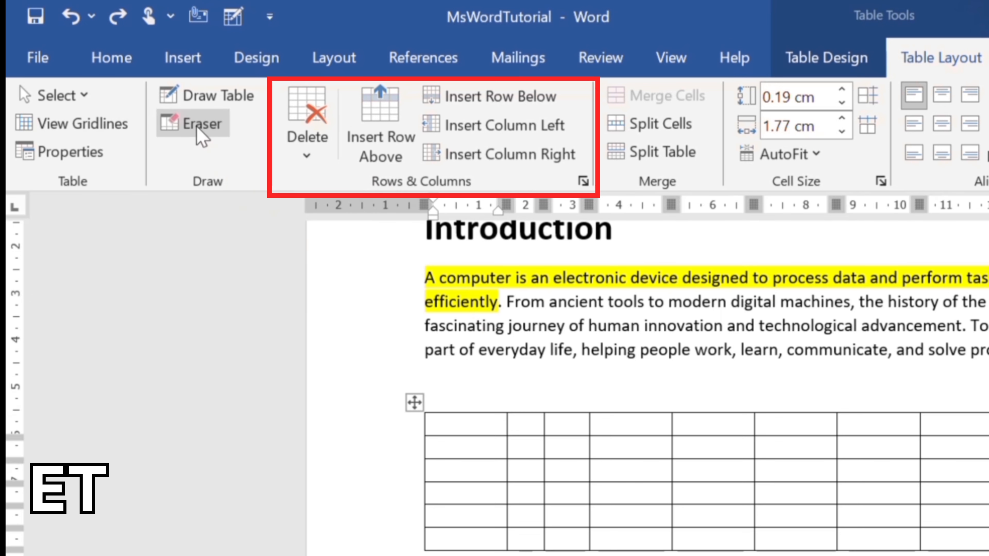
left_click(212, 102)
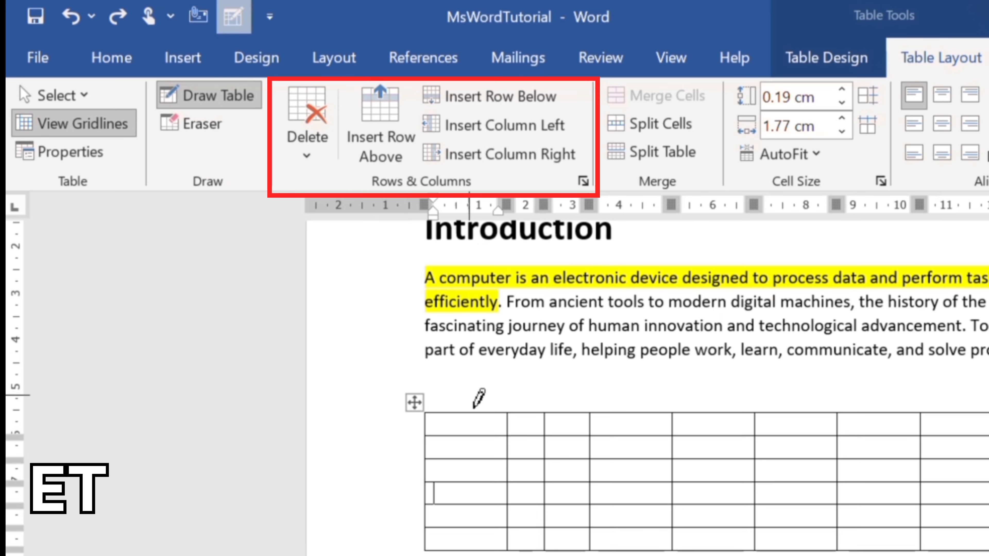
left_click(205, 97)
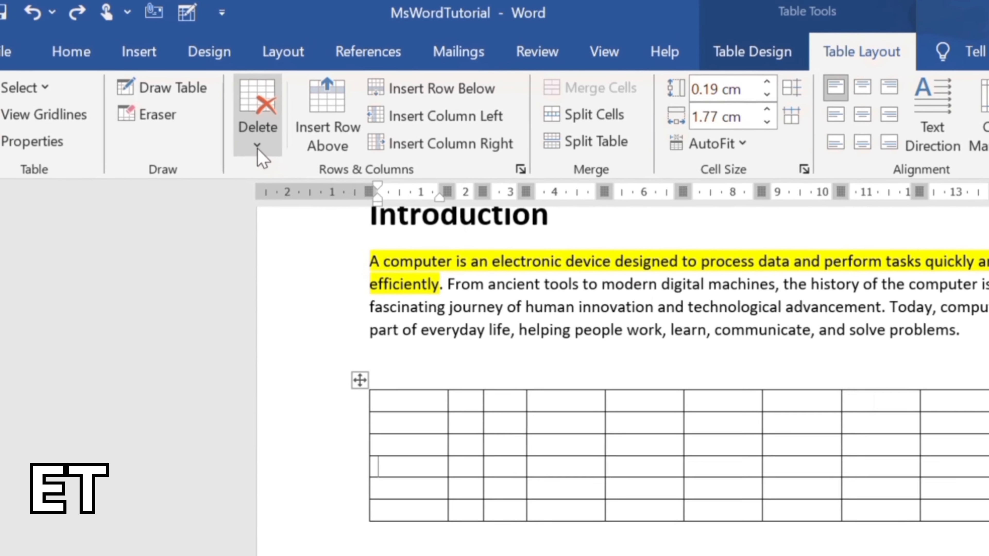
Delete the first cell of the table's first row, shifting the remaining cells left.
left_click(224, 115)
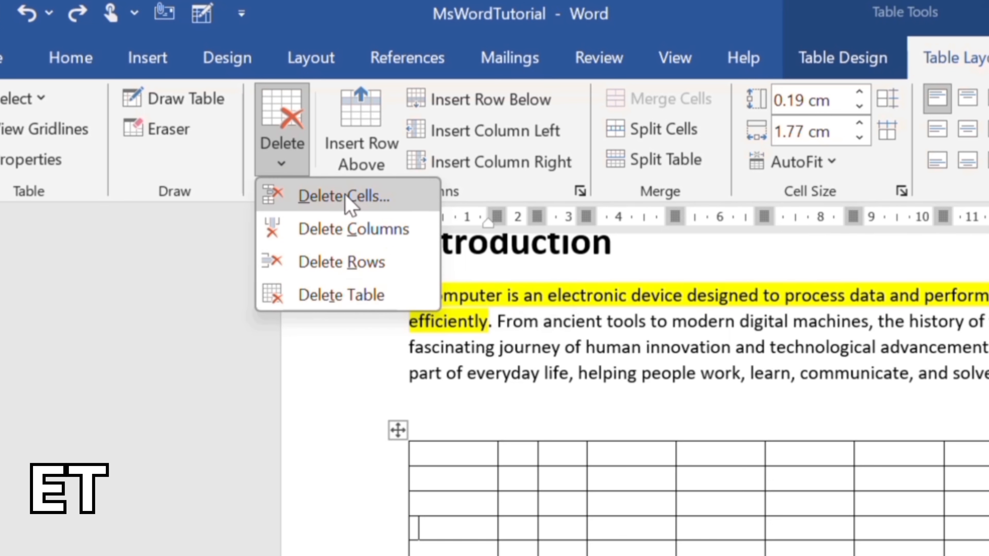
left_click(426, 448)
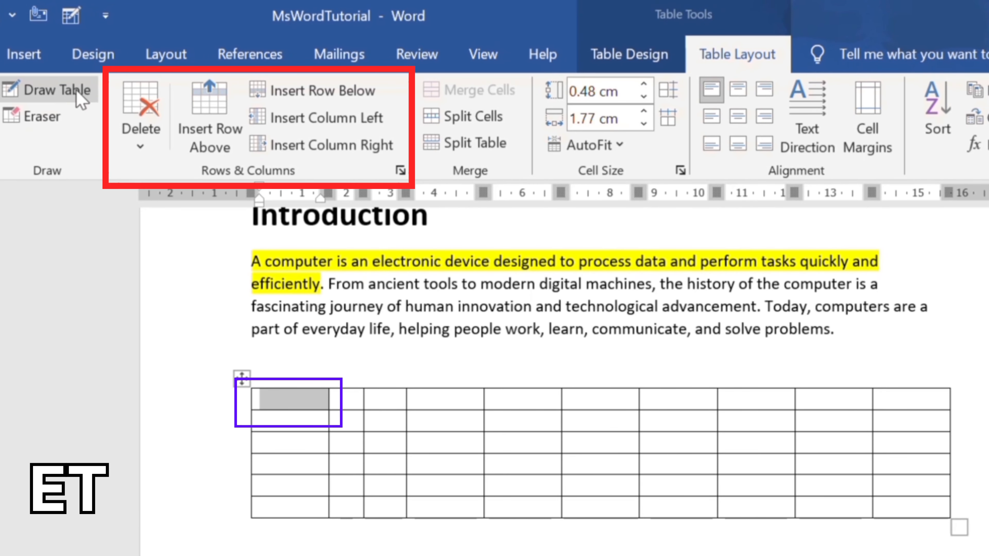
left_click(140, 139)
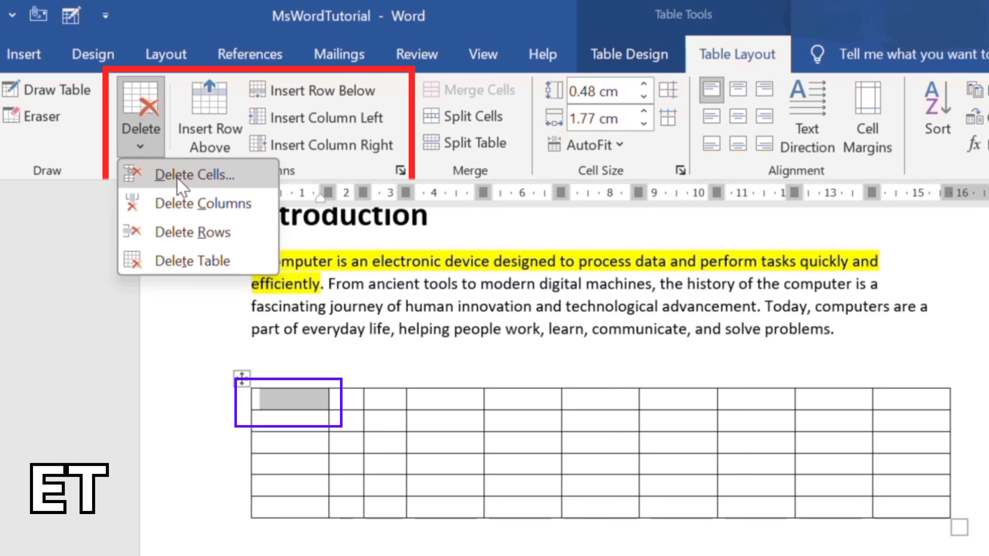
left_click(177, 178)
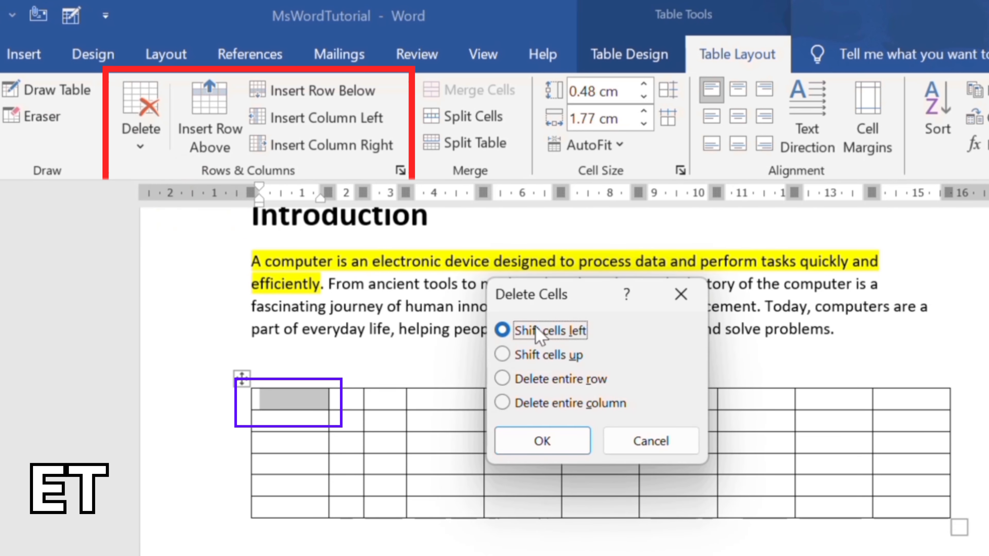
left_click(543, 442)
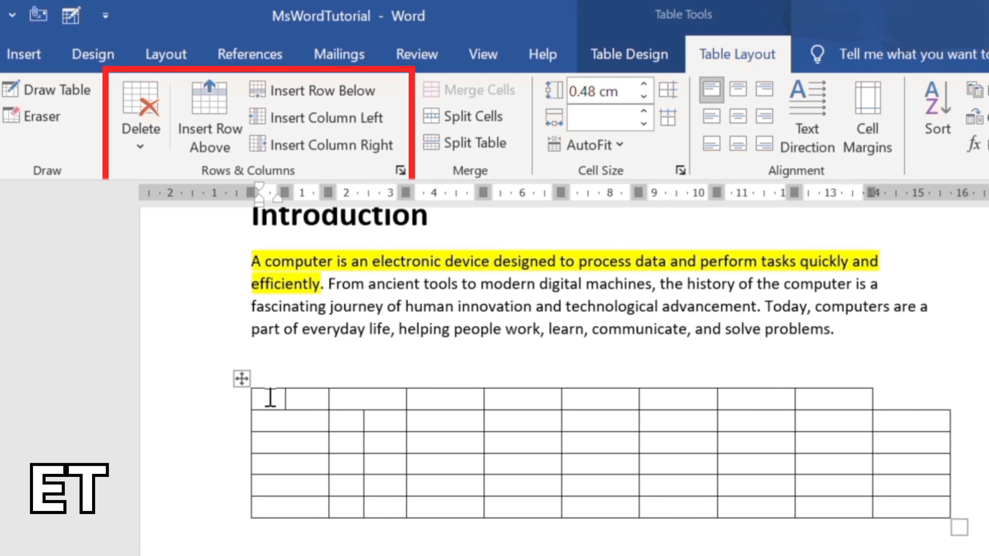
Delete the first two cells of the first row with cells shifted left, and undo both cell deletions.
left_click_drag(270, 397, 315, 392)
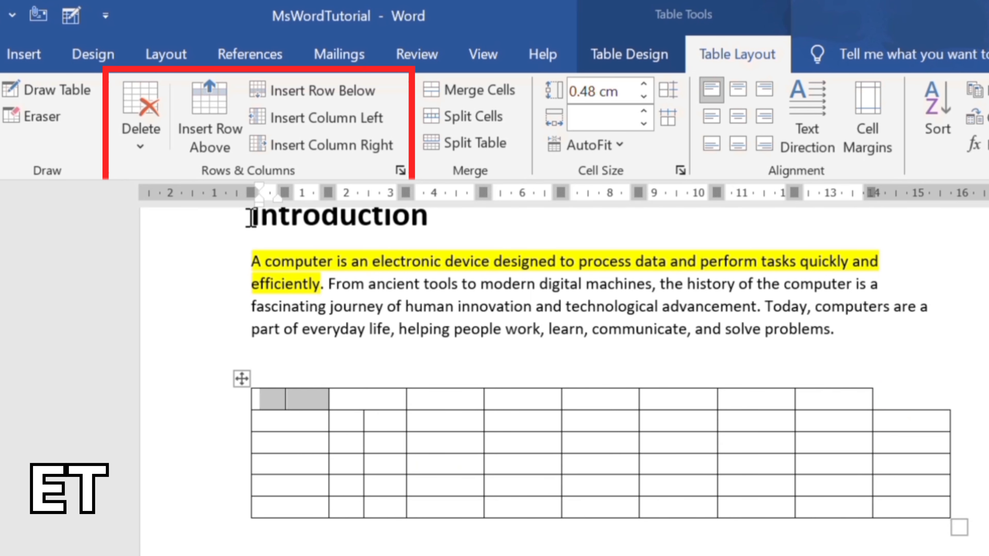
left_click(146, 144)
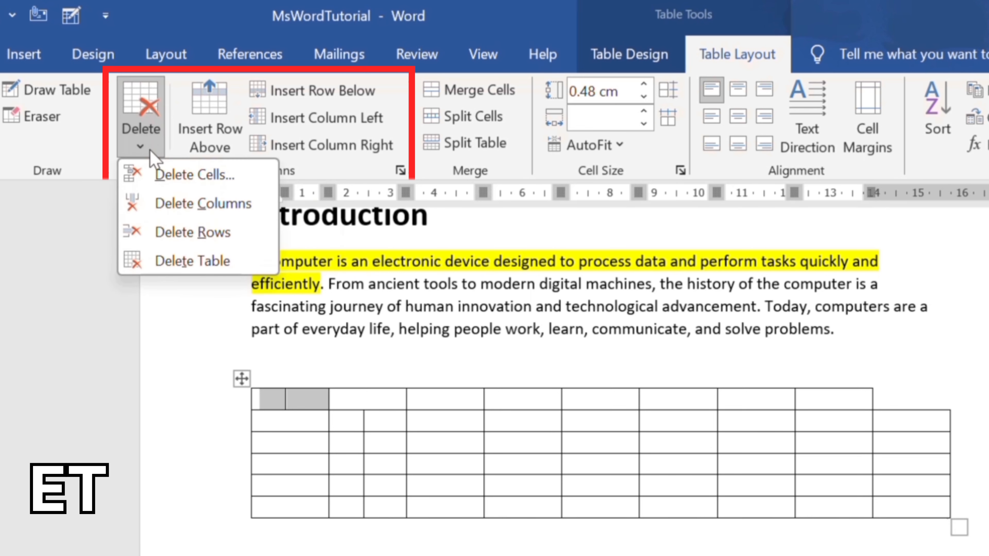
left_click(191, 176)
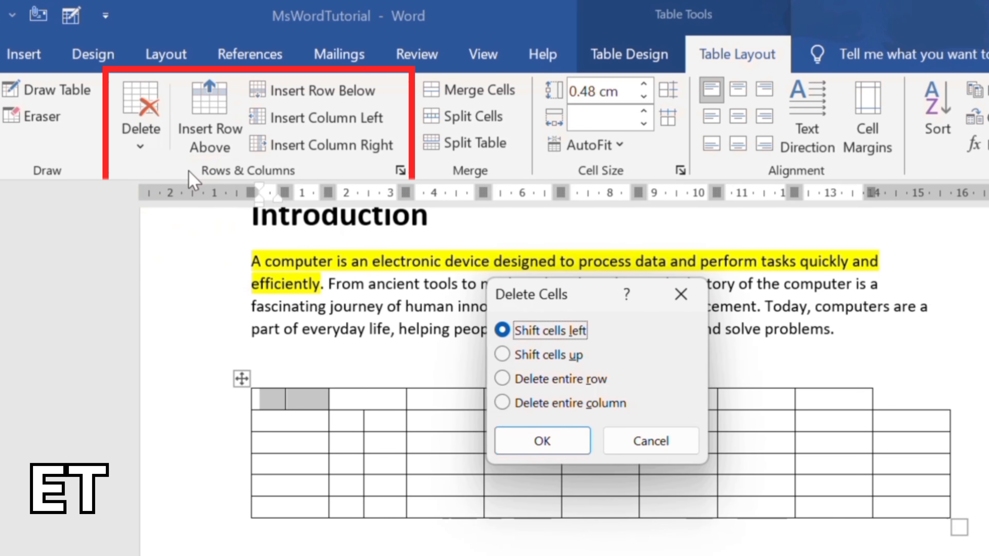
left_click(542, 441)
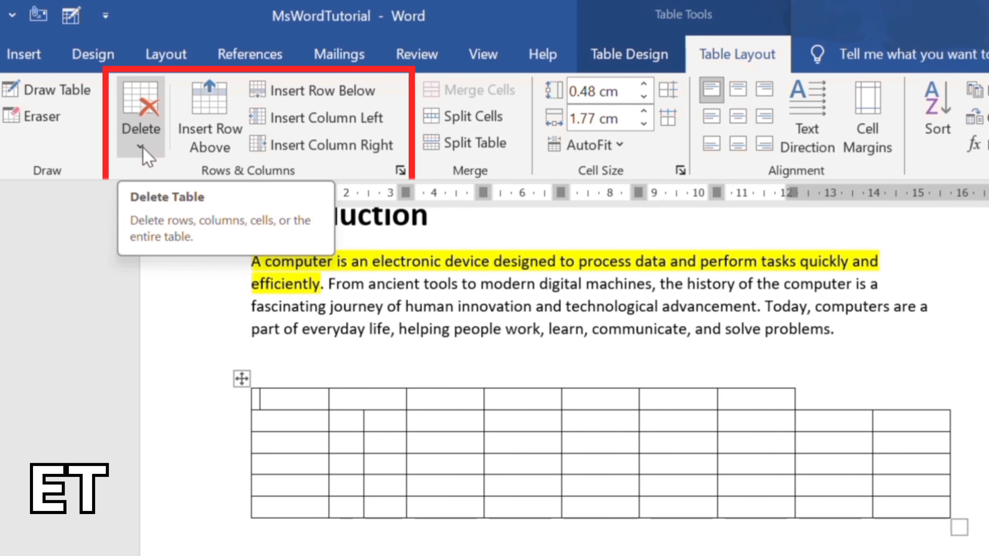
key("ctrl+z")
key("ctrl+z")
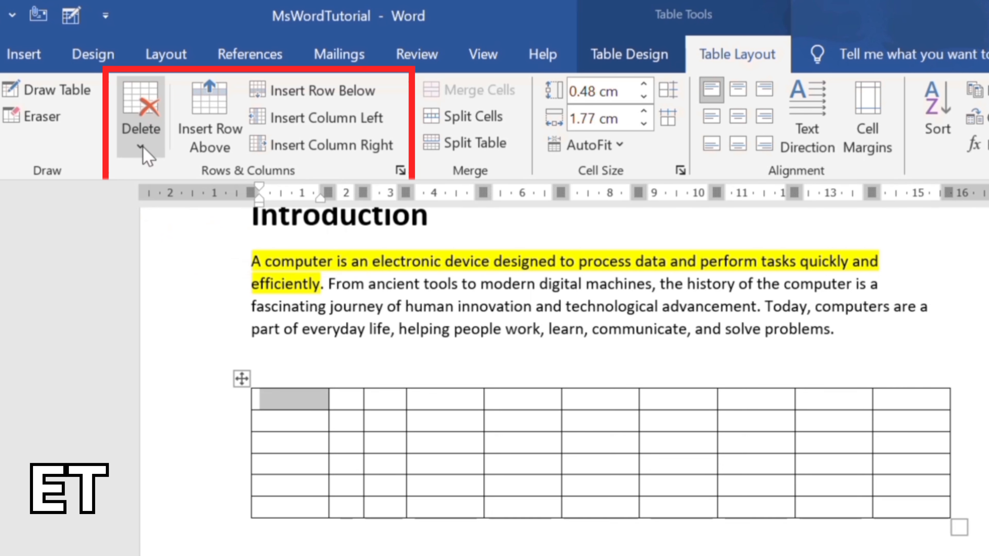
Delete the table's entire first column, and delete its first row.
left_click(144, 151)
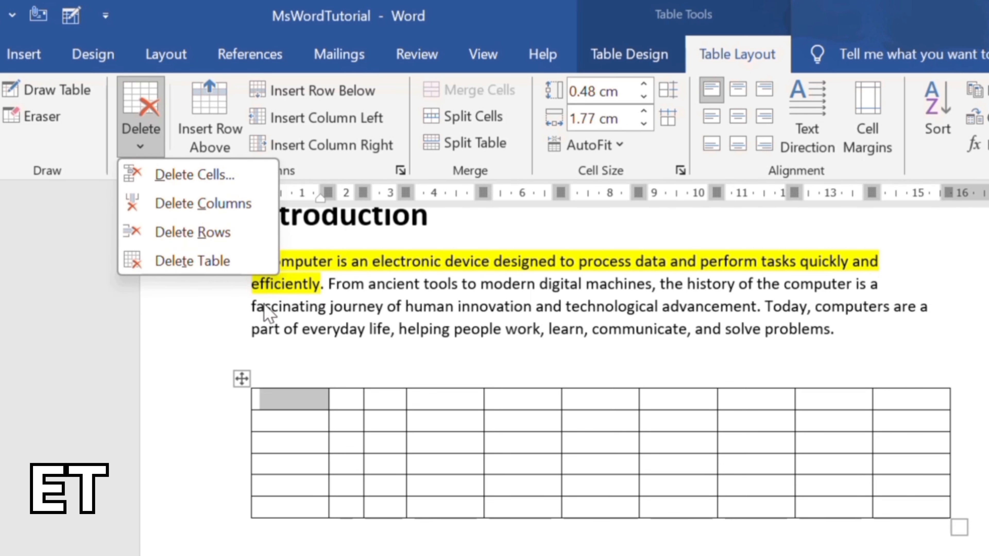
left_click(204, 204)
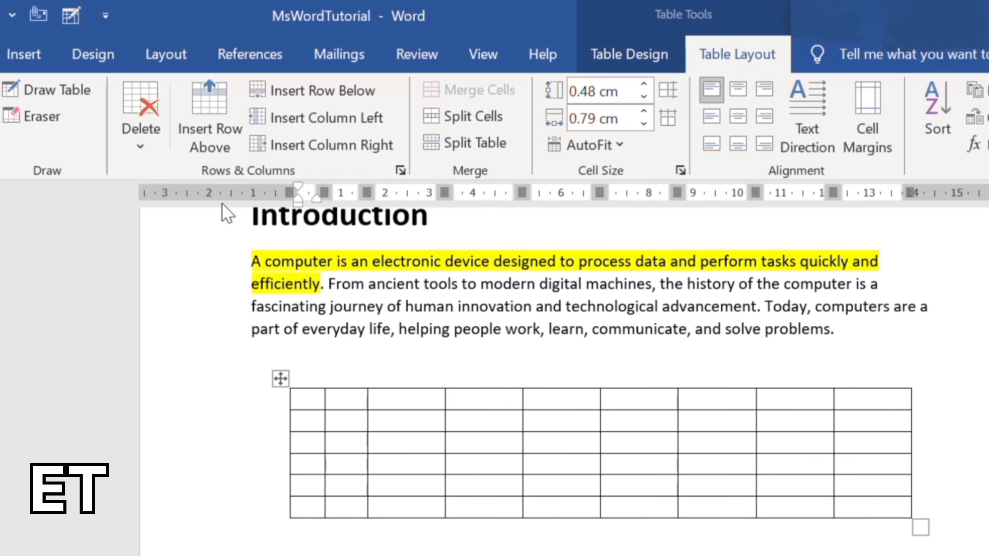
left_click(141, 146)
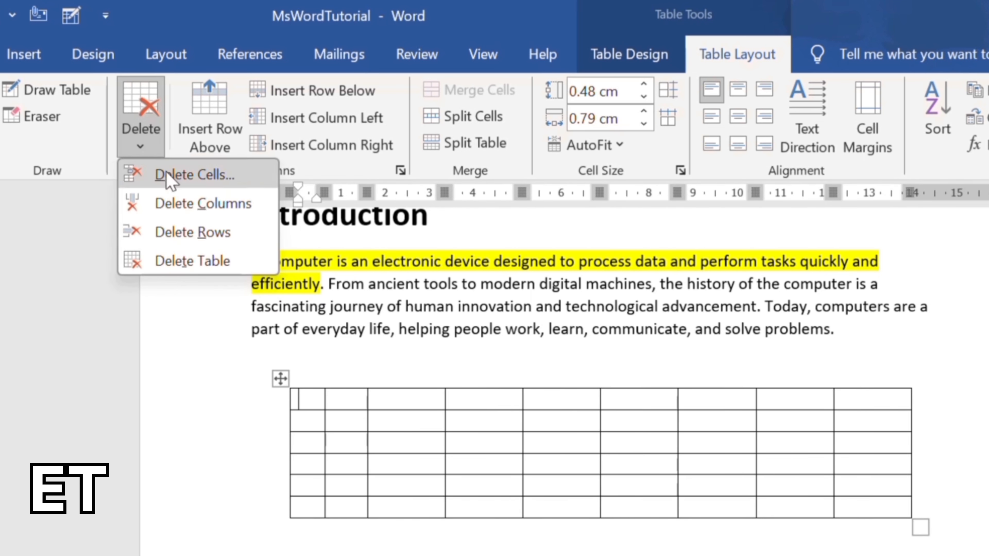
left_click(197, 233)
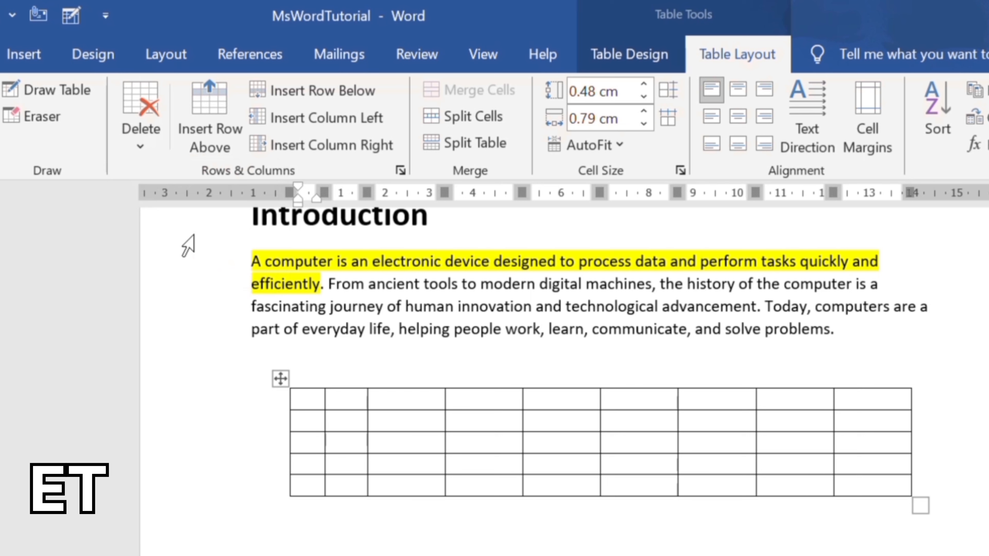
Number the five rows in the table's first column from 1 to 5.
mouse_move(288, 409)
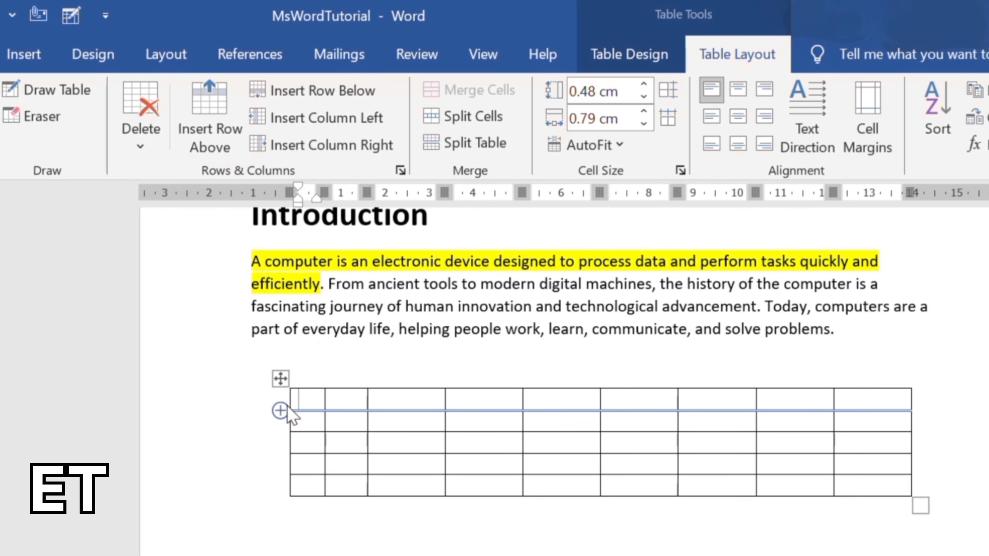
type("1")
left_click(314, 422)
type("2")
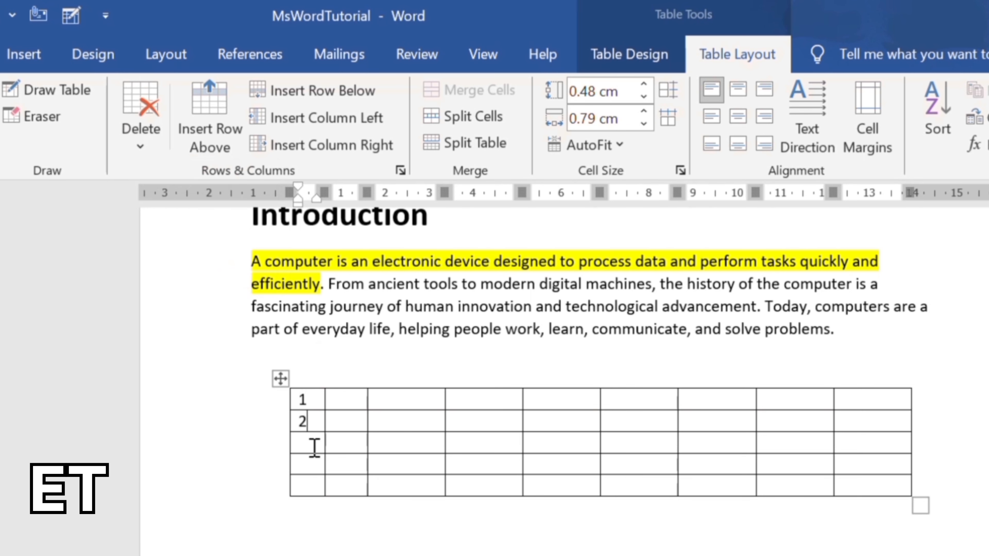
left_click(315, 447)
type("3")
left_click(314, 470)
type("4")
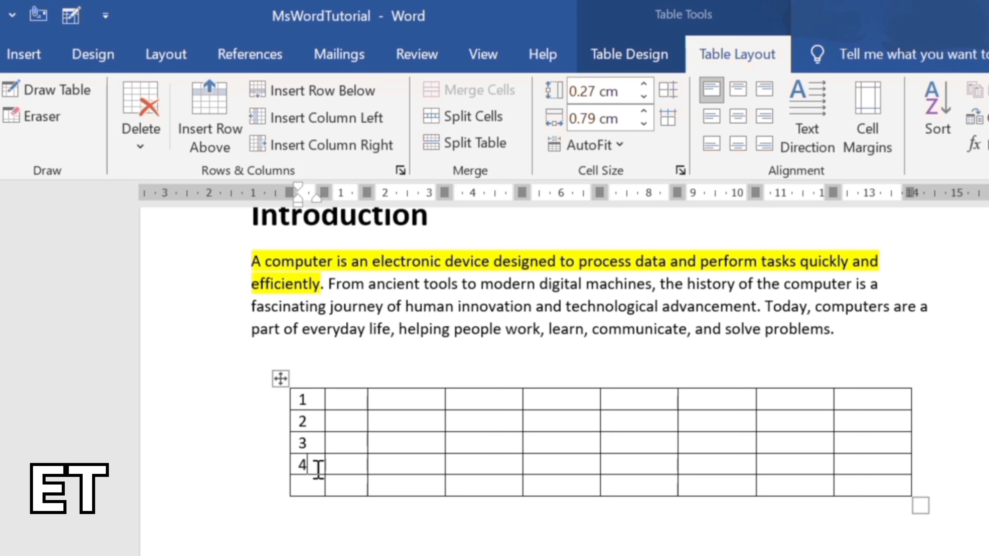
left_click(318, 484)
Delete the table row numbered 2.
left_click(334, 424)
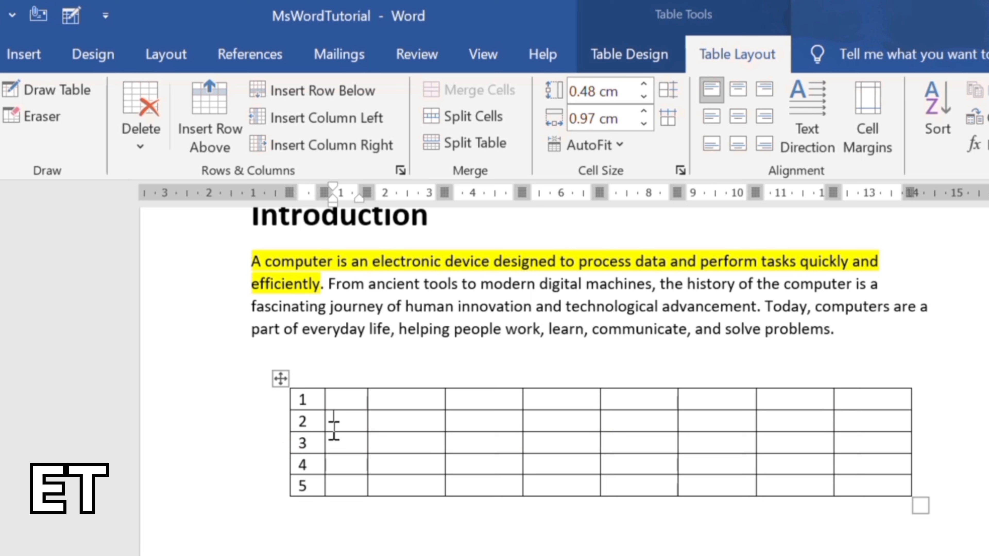
left_click(140, 140)
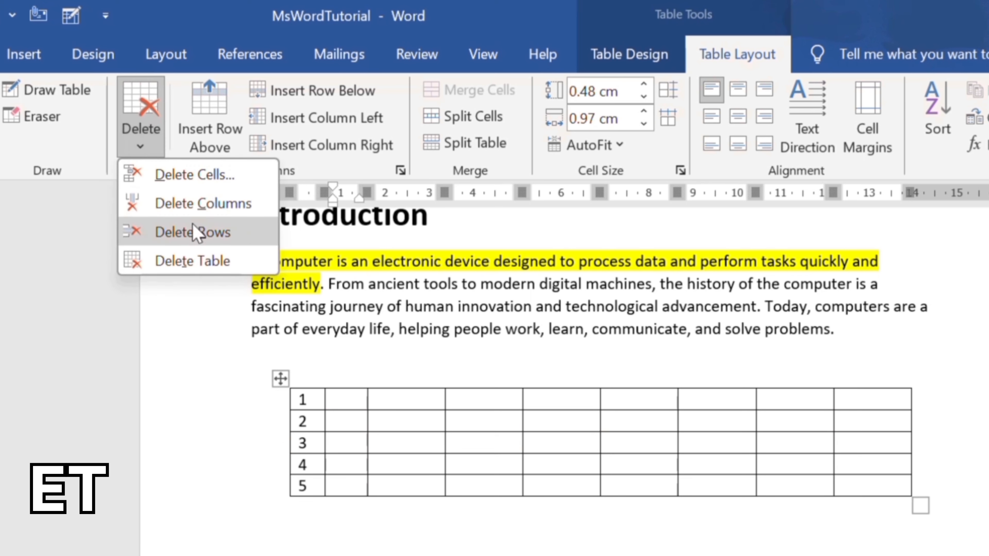
left_click(194, 233)
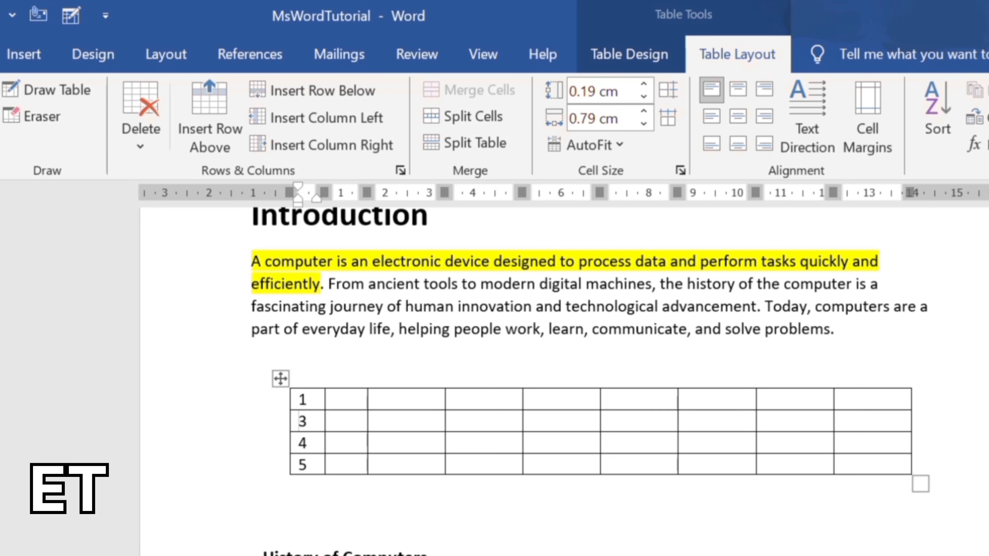
Select the table row labelled 3, then select the table's fourth column and clear the selection.
left_click(927, 505)
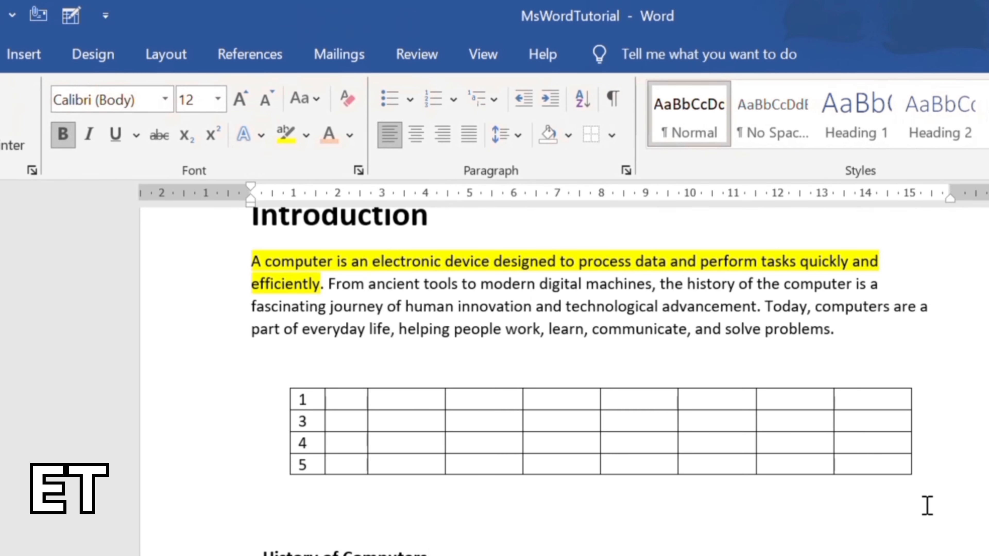
left_click(652, 444)
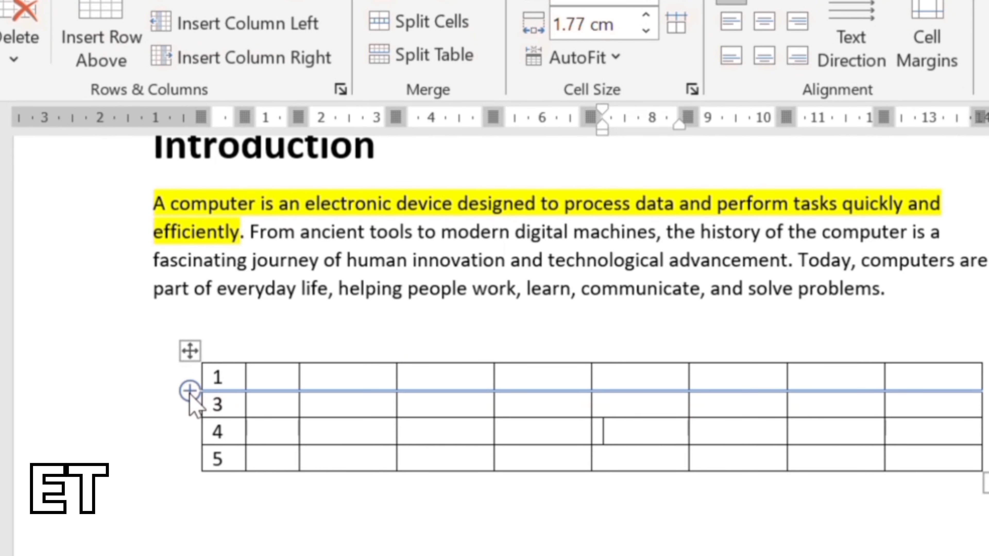
mouse_move(190, 391)
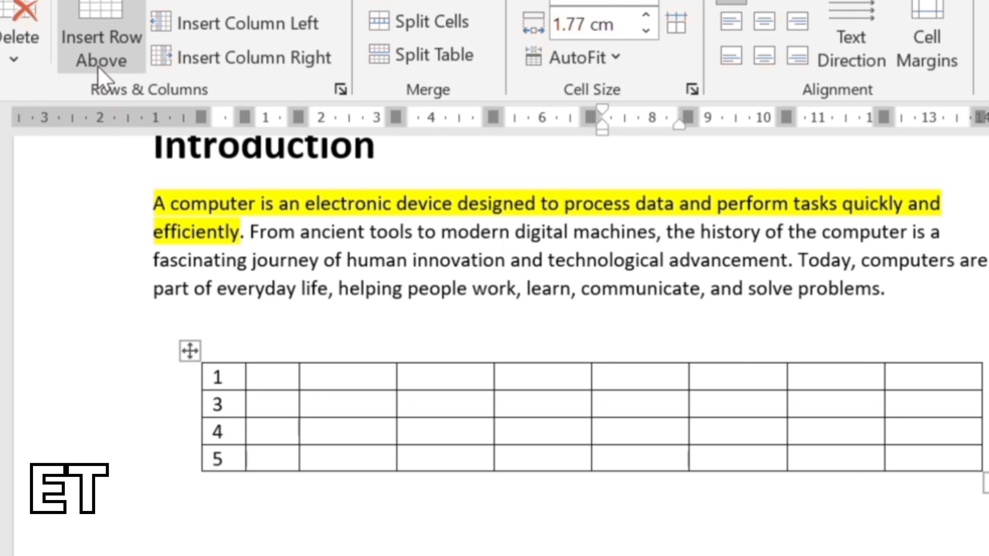
left_click(205, 407)
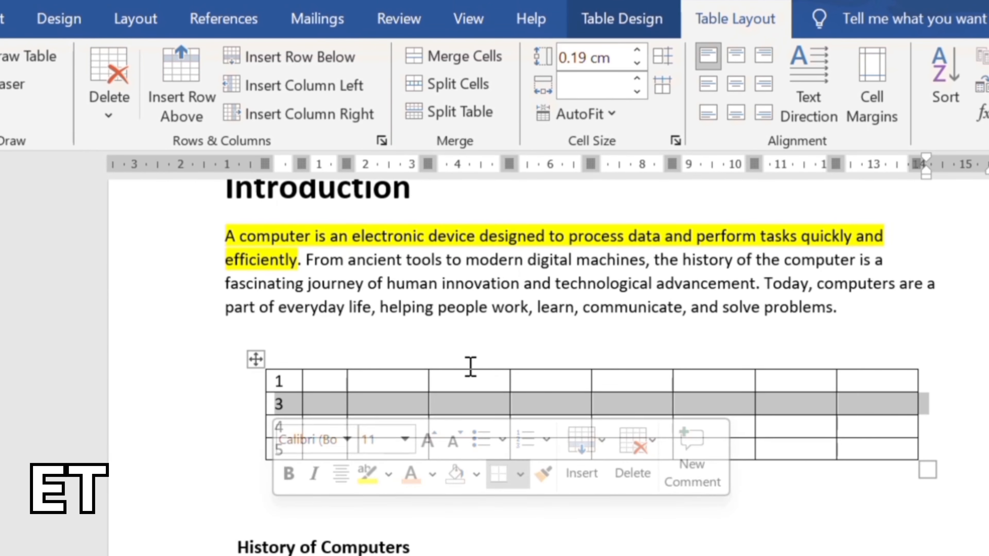
left_click(469, 362)
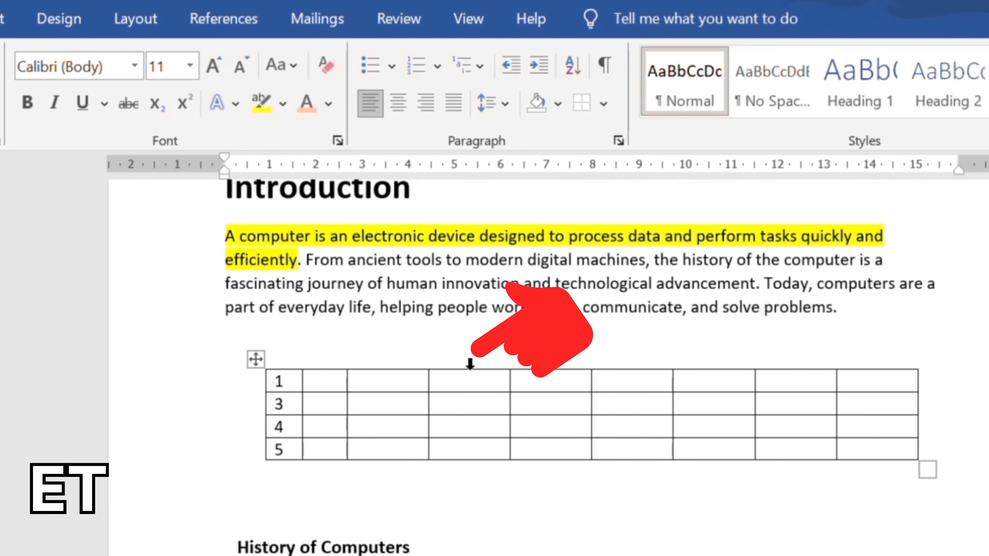
left_click(471, 364)
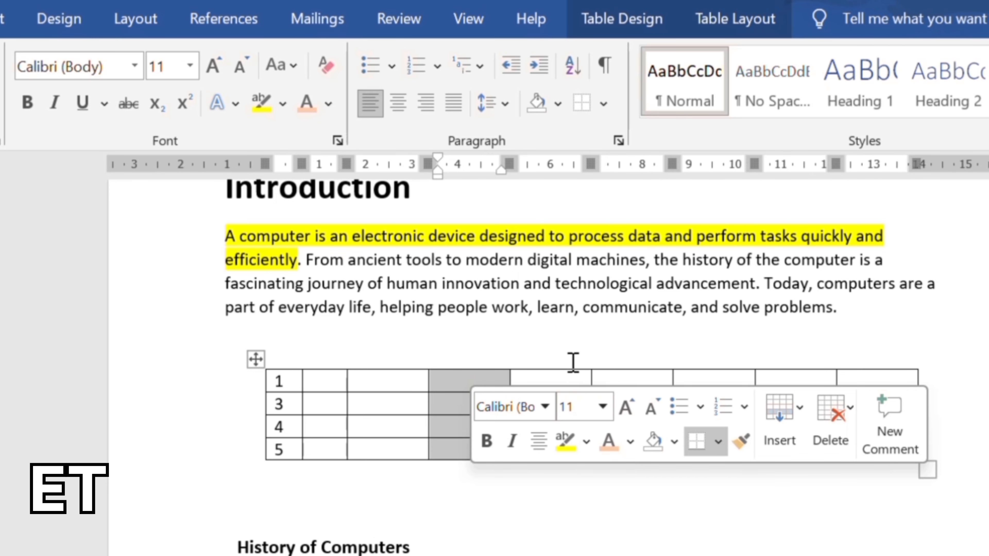
left_click(585, 353)
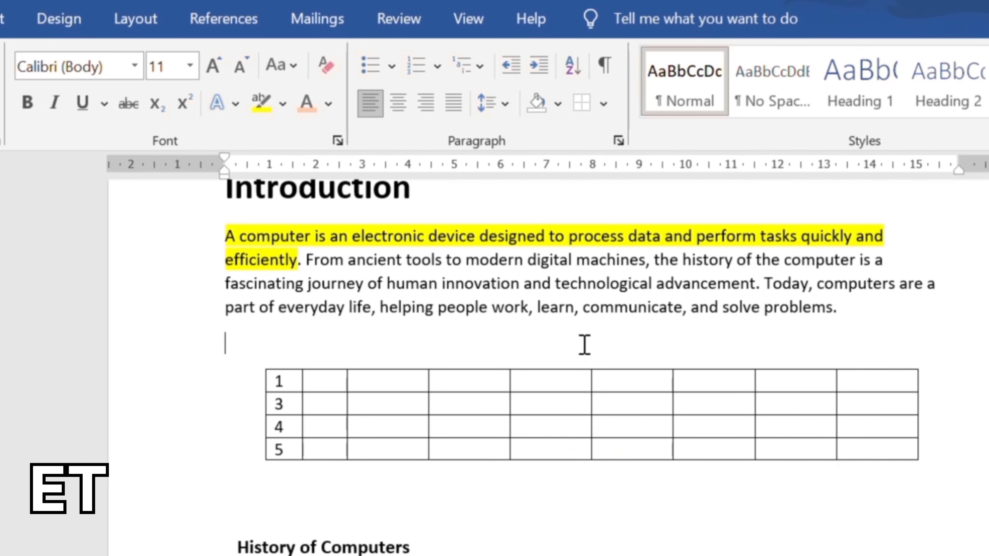
Delete the entire table under the Introduction paragraph, then undo the deletion.
left_click(30, 25)
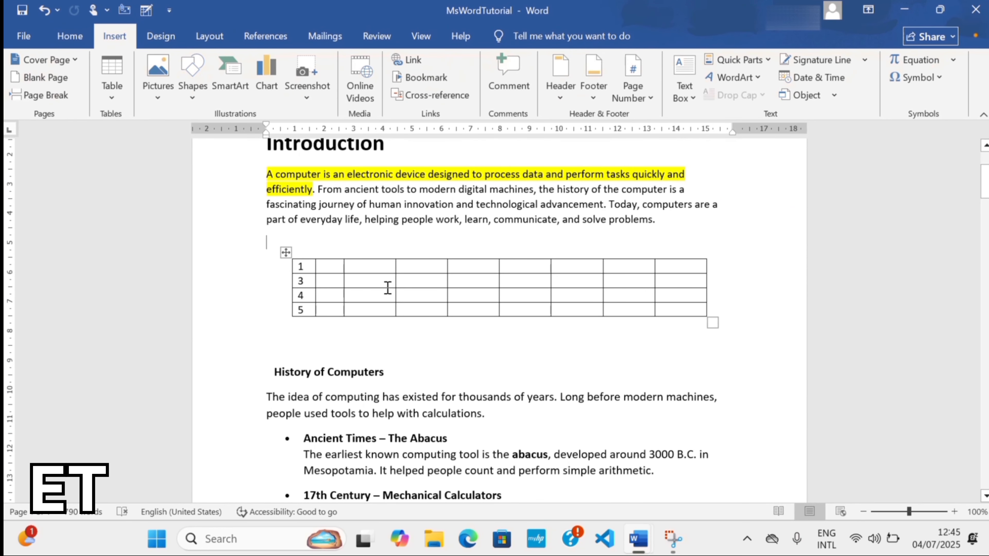
left_click(393, 281)
left_click(611, 36)
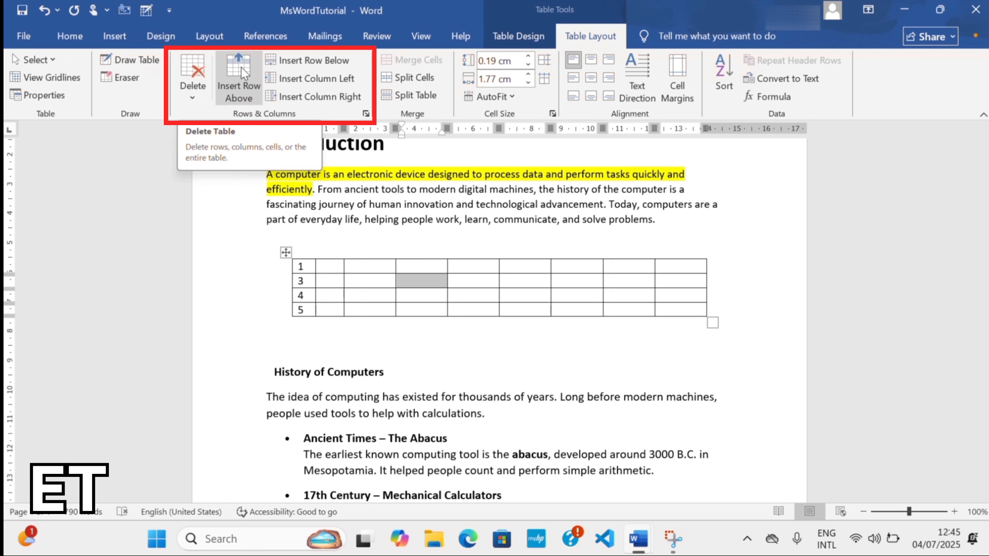
left_click(194, 96)
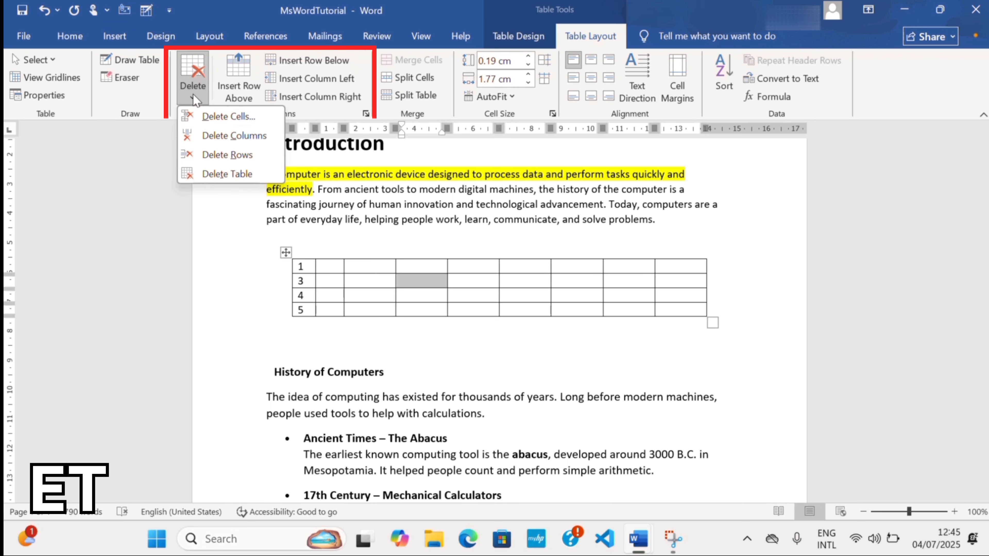
left_click(221, 176)
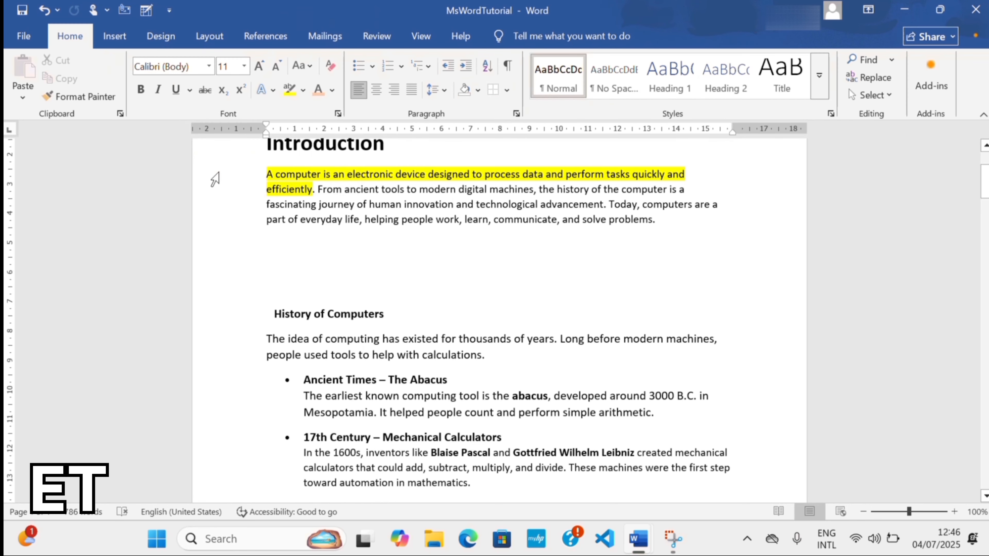
key("ctrl+z")
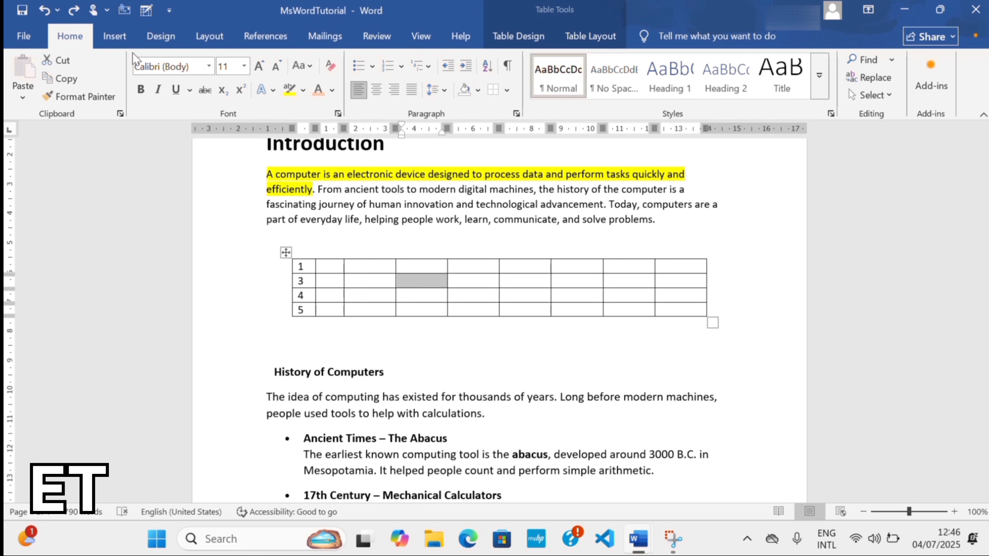
Fill the table's first row with the letters a to h, one per cell, starting in the second column.
left_click(114, 36)
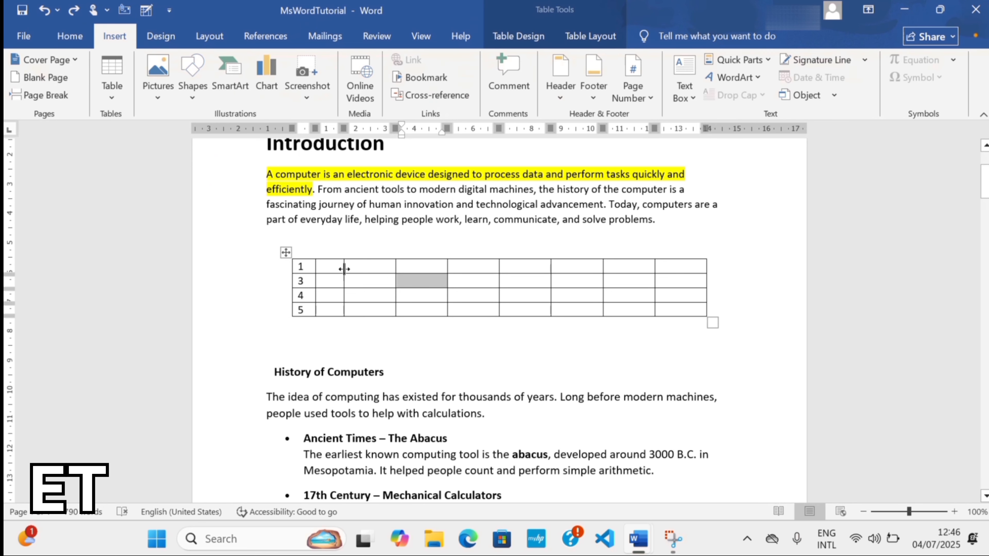
left_click(326, 266)
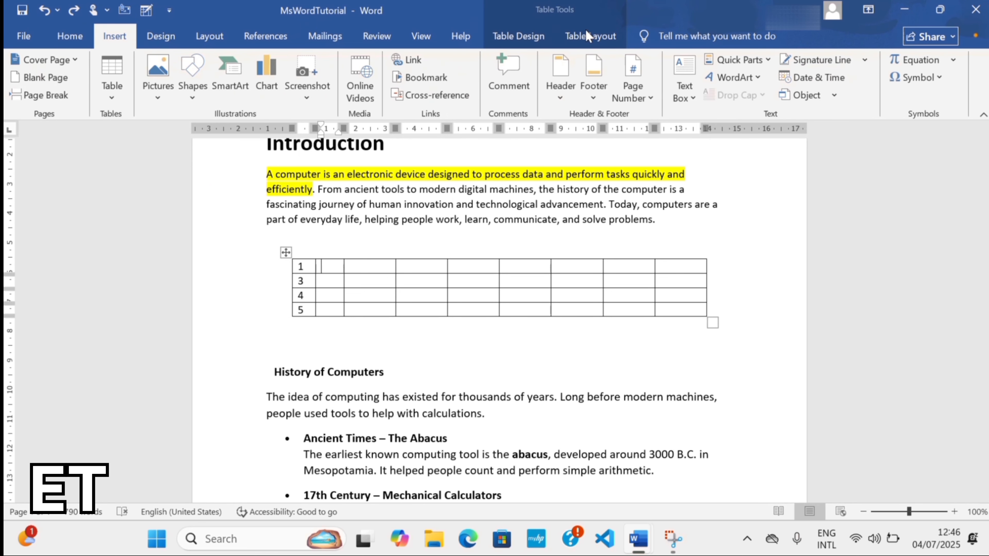
left_click(604, 33)
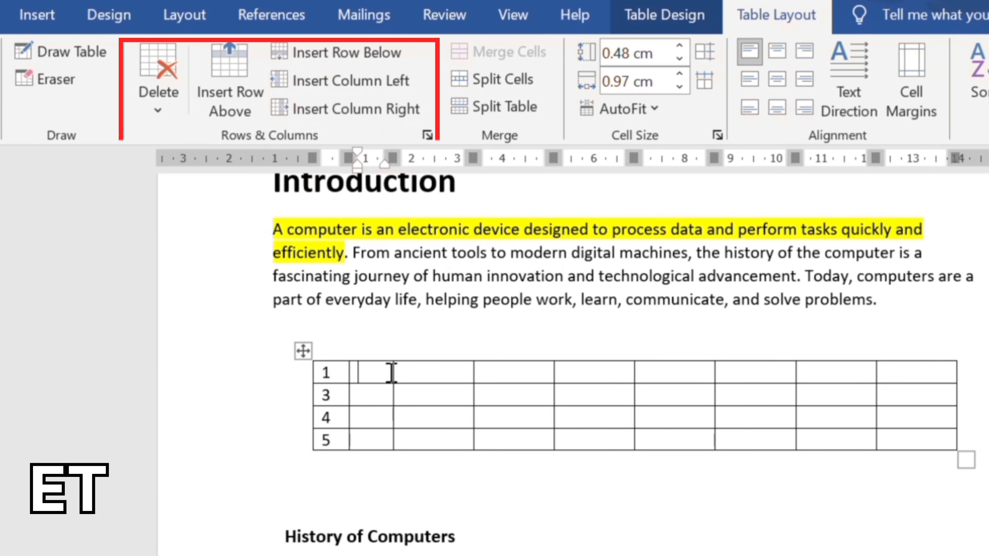
type("a")
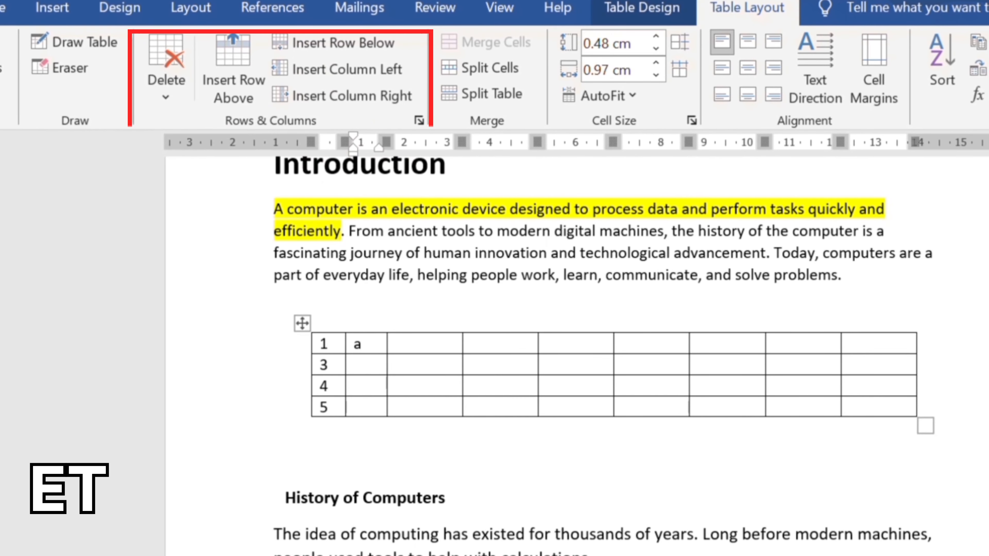
key("Tab")
type("b")
key("Tab")
type("c")
key("Tab")
type("d")
key("Tab")
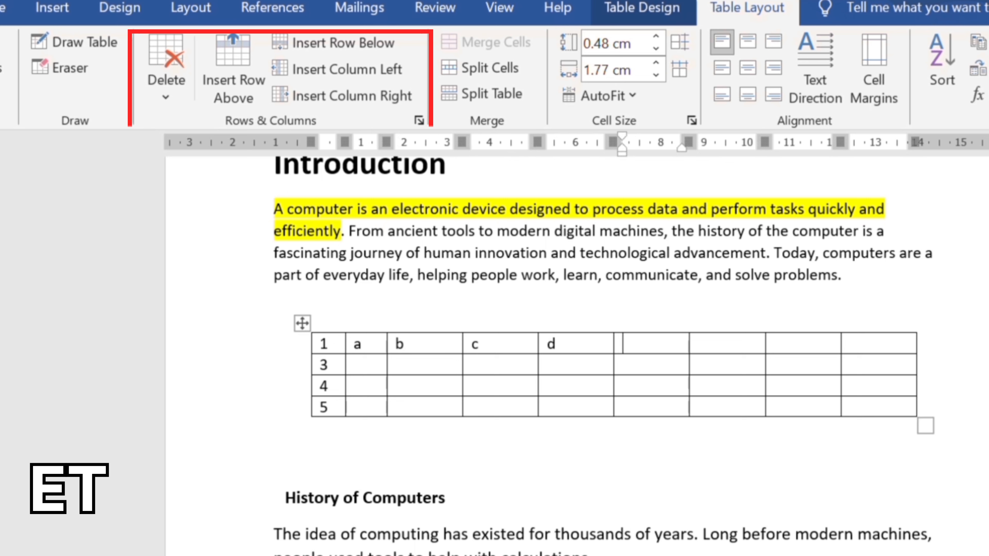
type("e")
key("Tab")
type("f\tg")
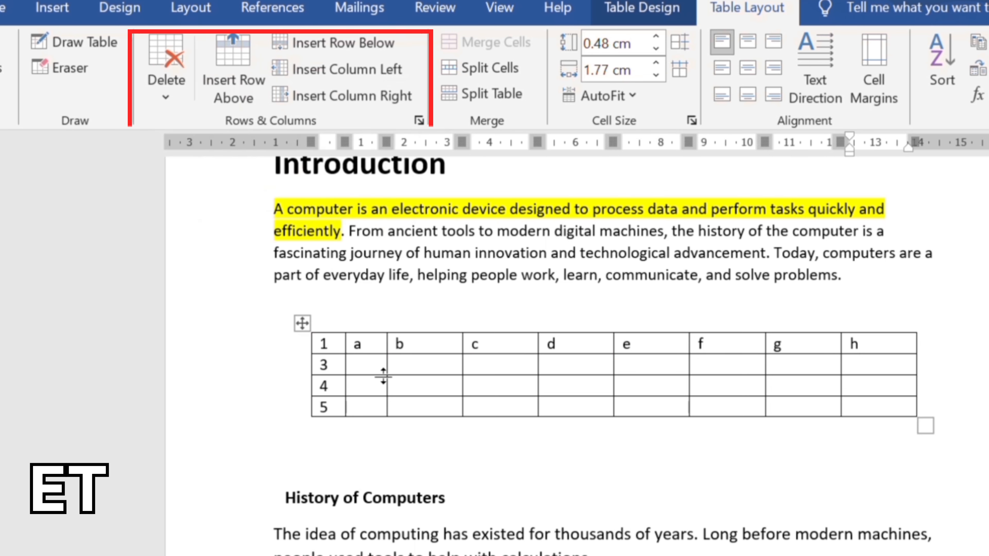
Insert one blank row above the table row labelled 3 and another blank row below it.
left_click(360, 362)
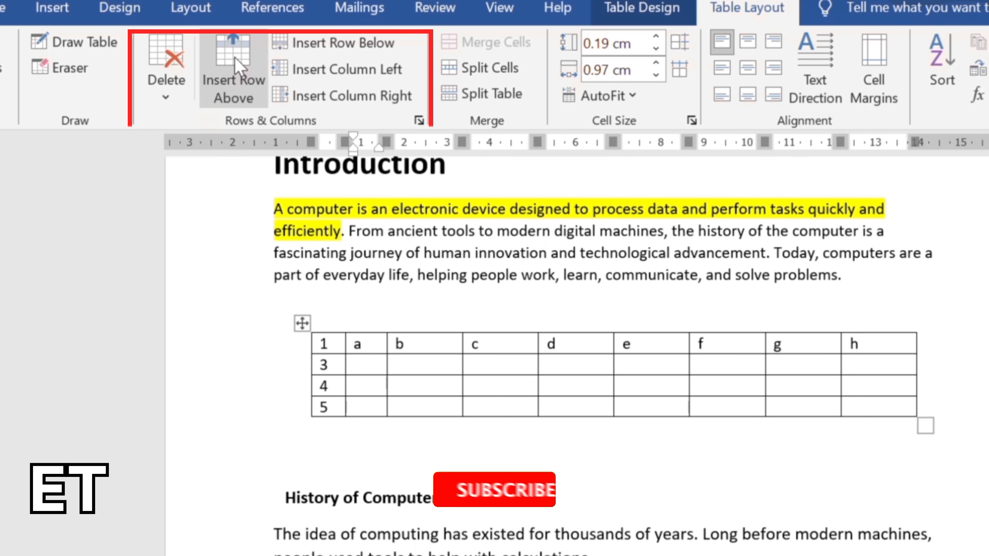
left_click(237, 65)
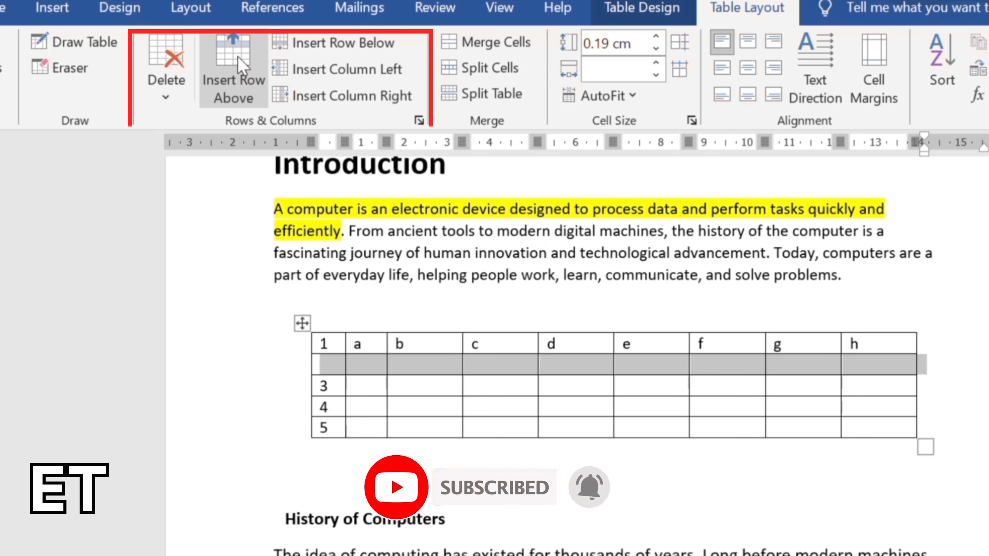
left_click(372, 389)
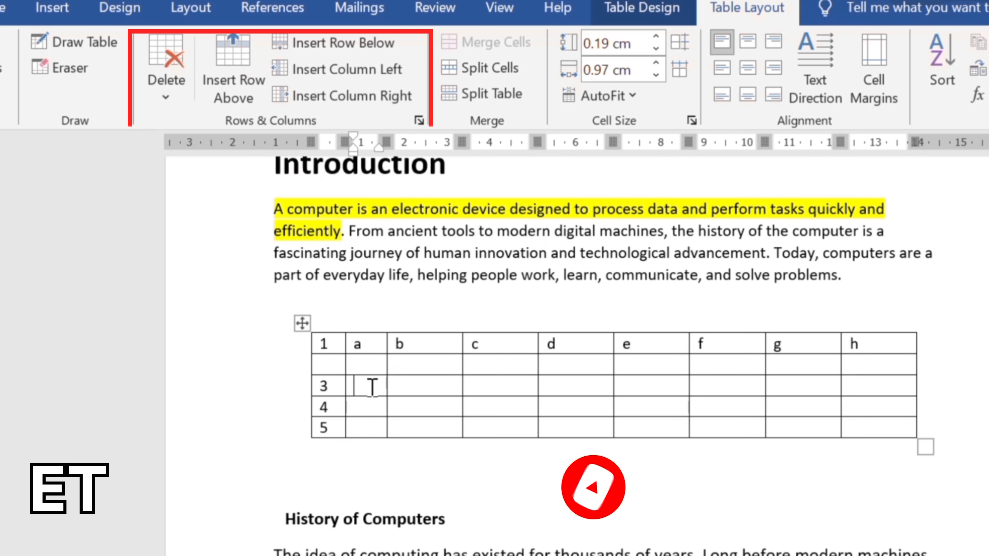
left_click(343, 43)
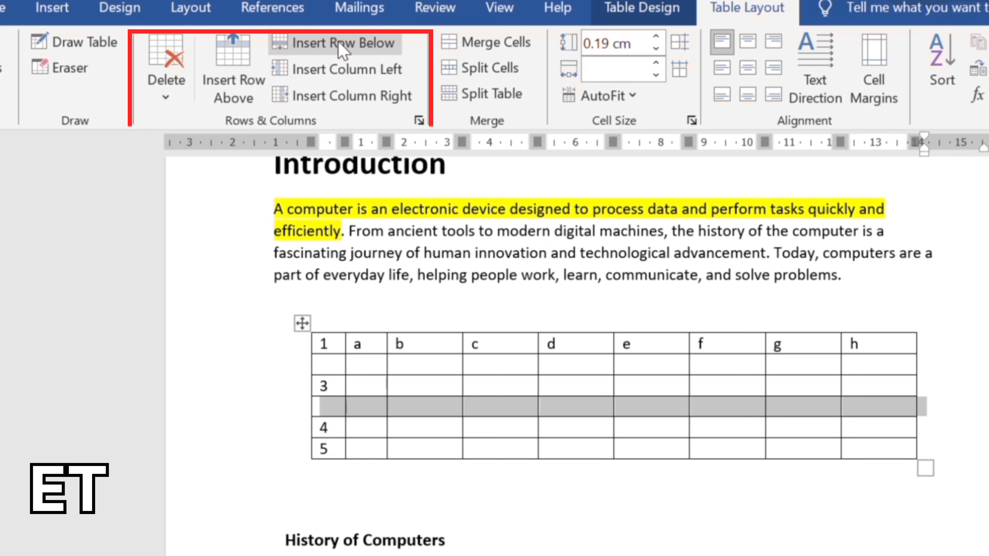
Insert one blank column to the left of column b and another to its right.
left_click(424, 368)
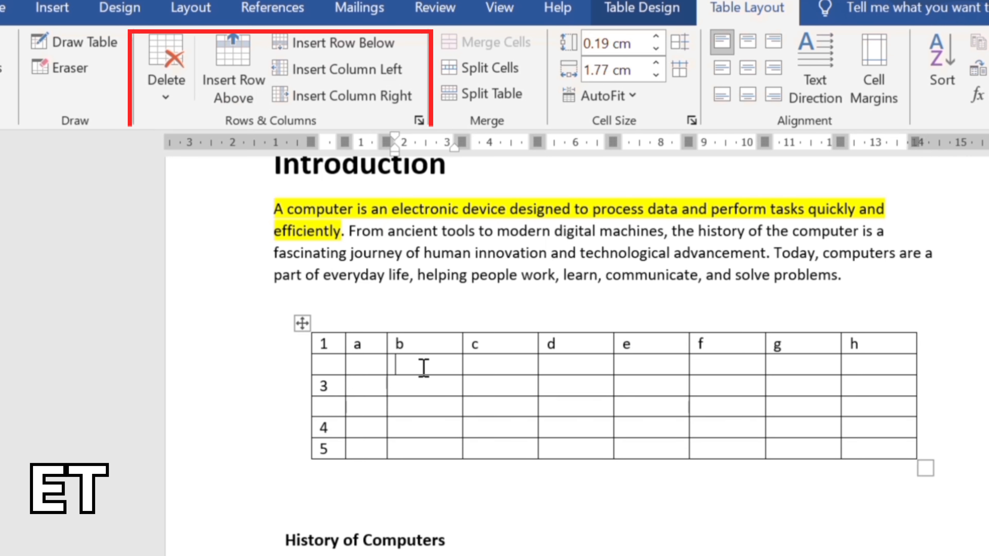
left_click(348, 70)
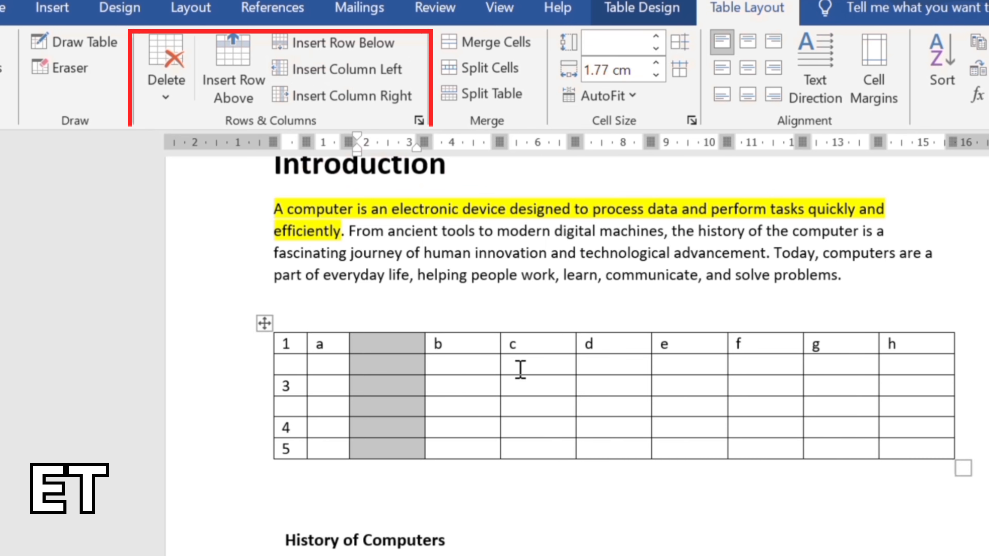
left_click(482, 367)
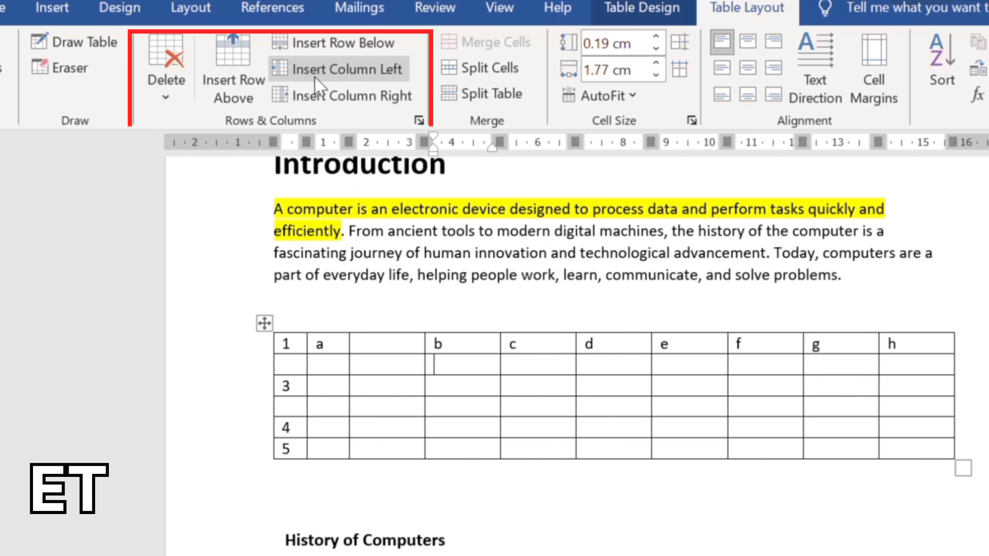
left_click(358, 99)
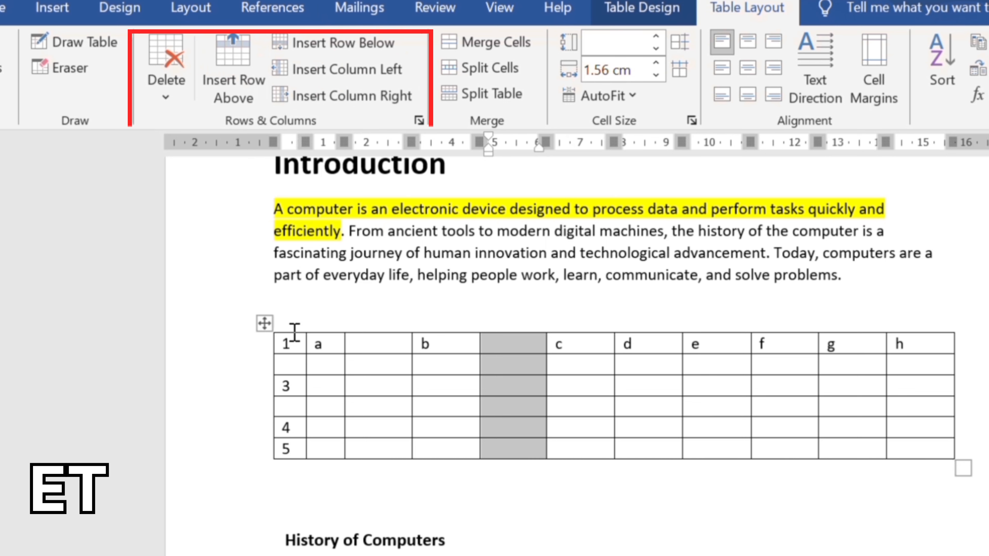
Insert another blank row below the table's blank second row.
left_click(272, 370)
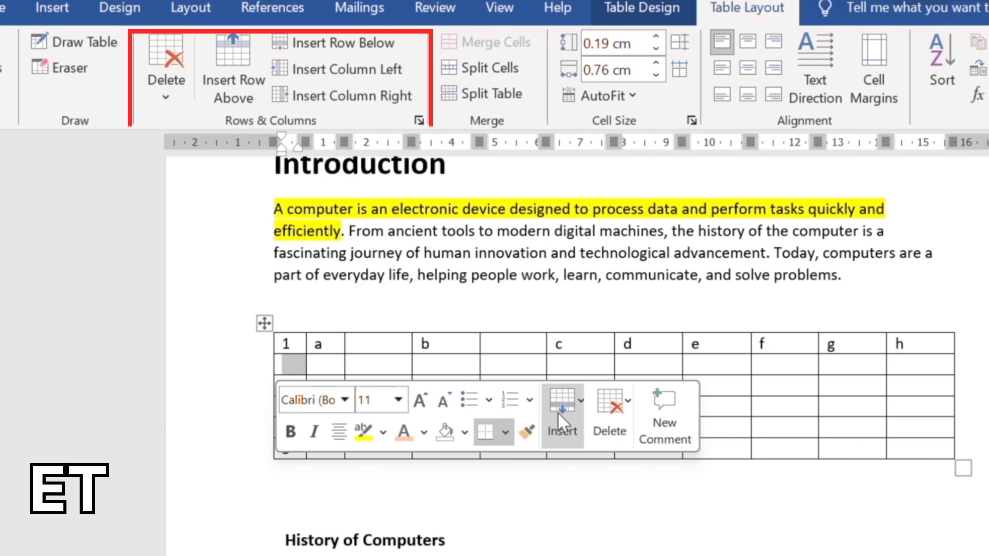
left_click(580, 401)
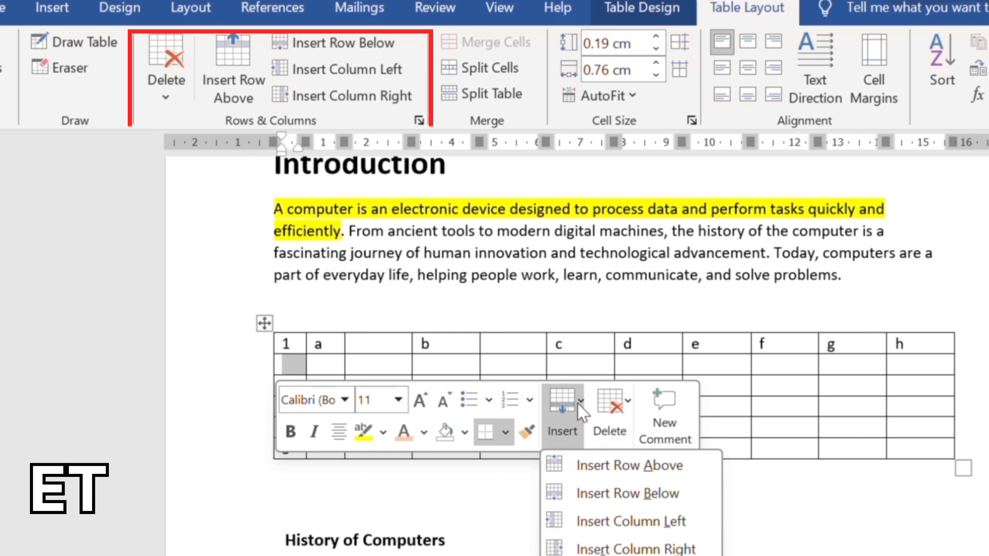
left_click(591, 494)
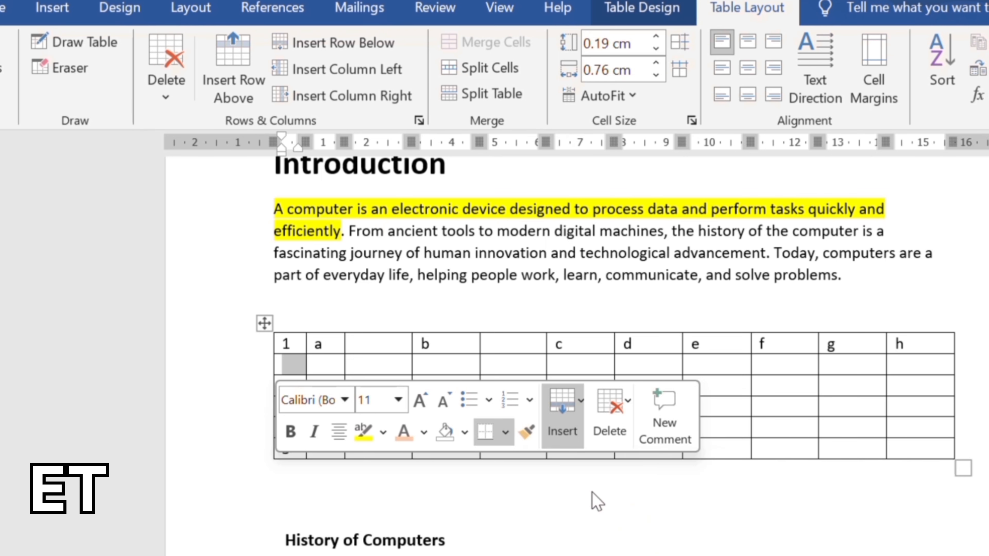
left_click(590, 494)
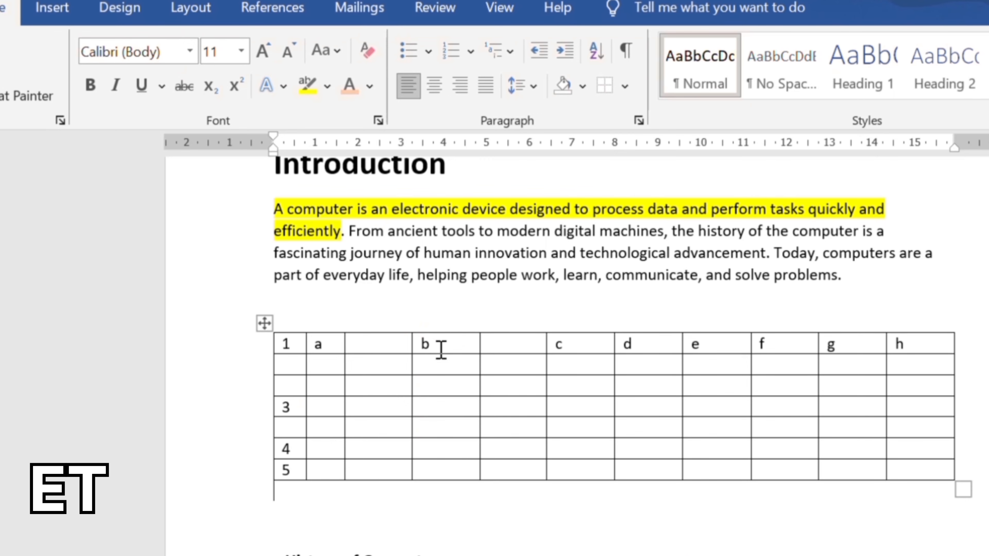
Insert a blank column directly to the left of column b, then delete that column again.
left_click(451, 329)
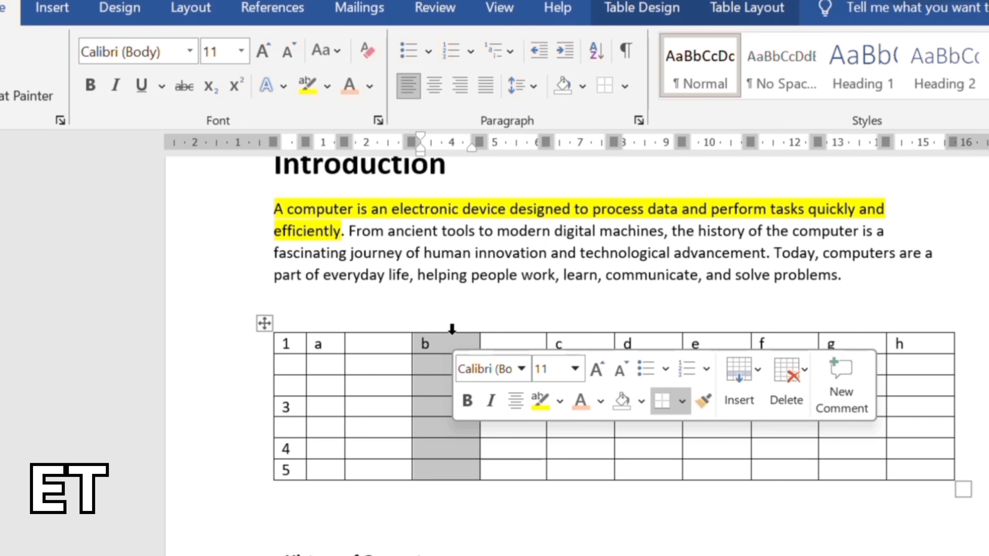
left_click(754, 375)
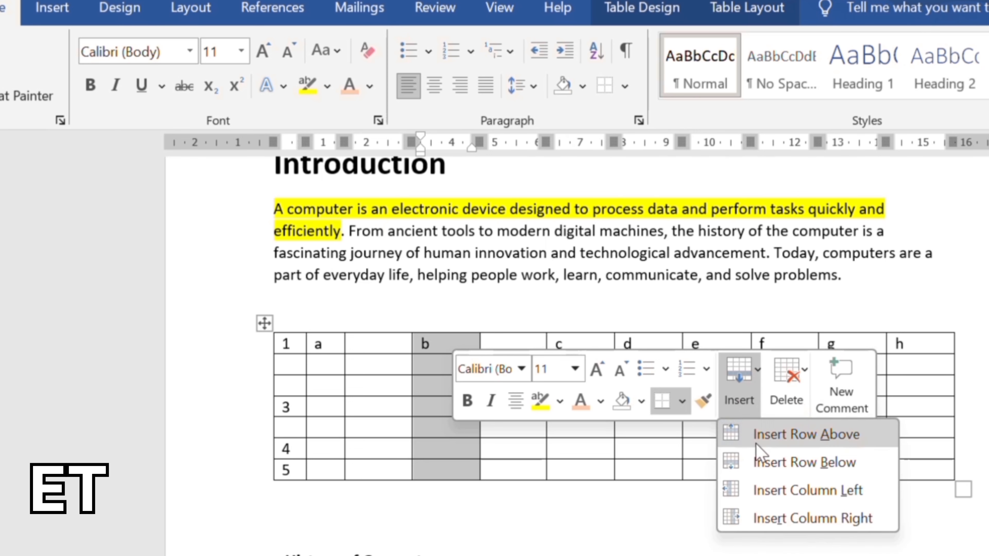
left_click(786, 494)
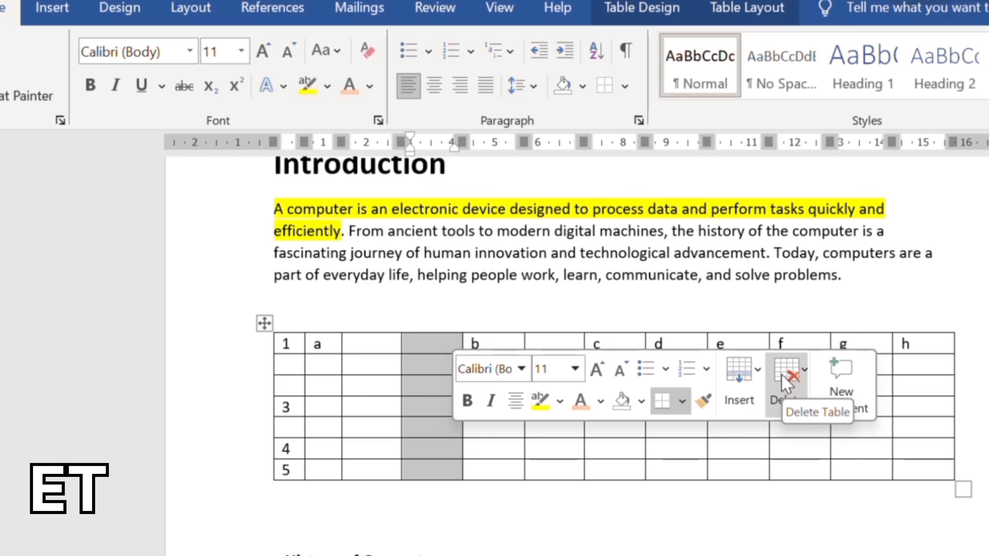
left_click(786, 384)
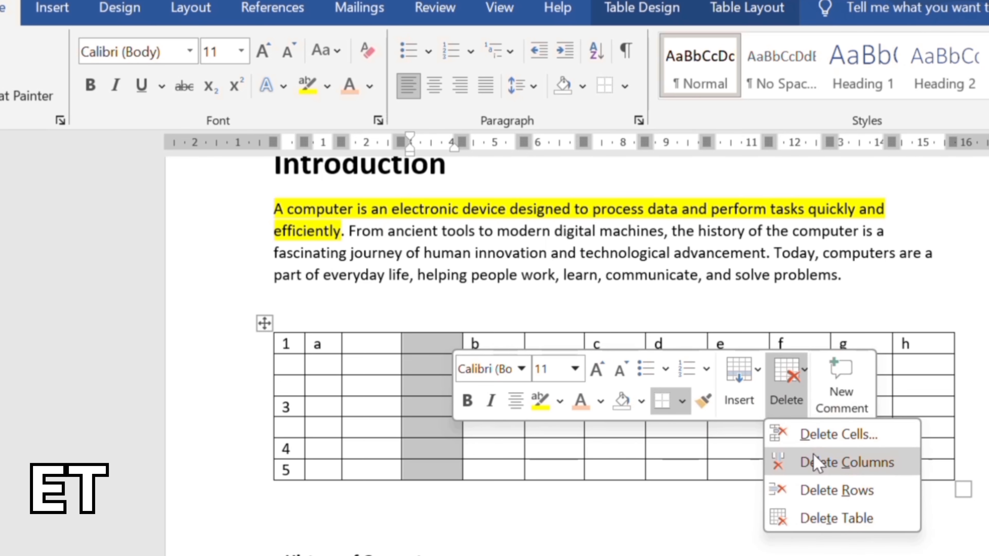
left_click(817, 463)
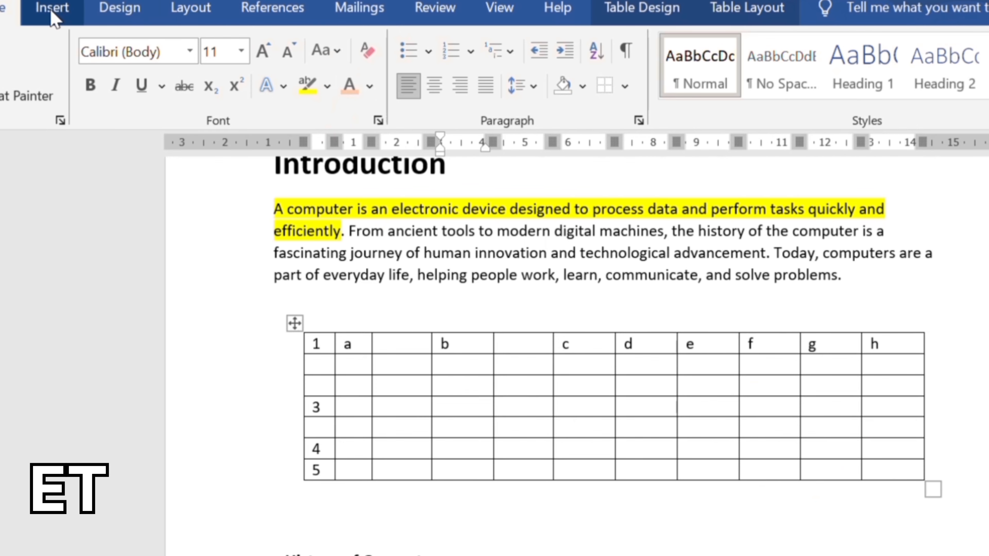
Merge the four cells beneath b and c in rows 3 and 4 into one cell.
left_click(59, 16)
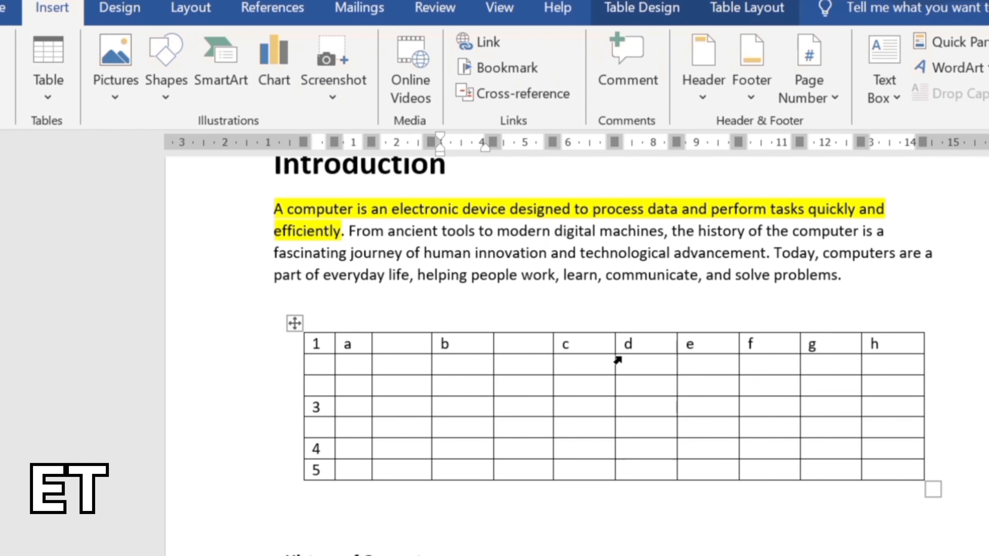
left_click(608, 391)
left_click(759, 10)
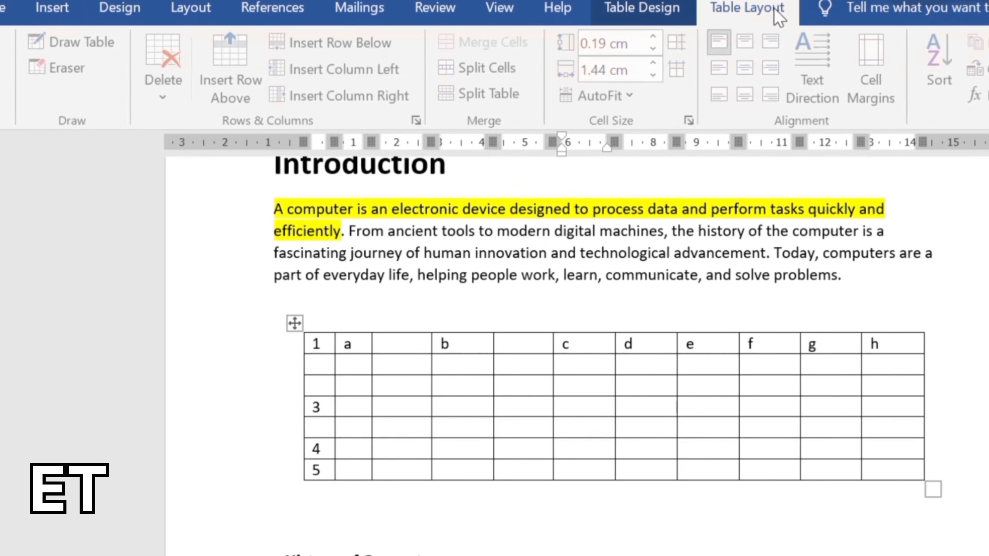
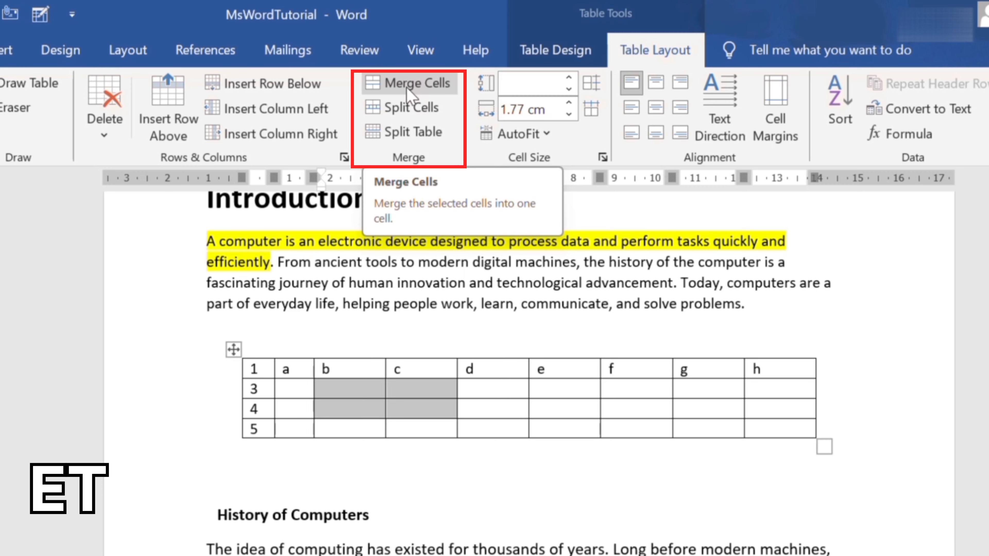
left_click(410, 95)
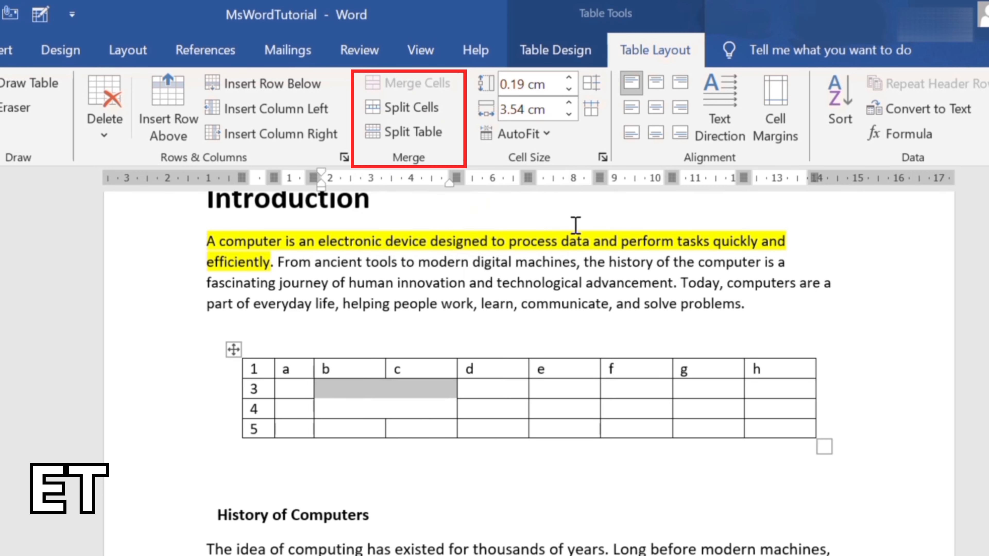
left_click(633, 313)
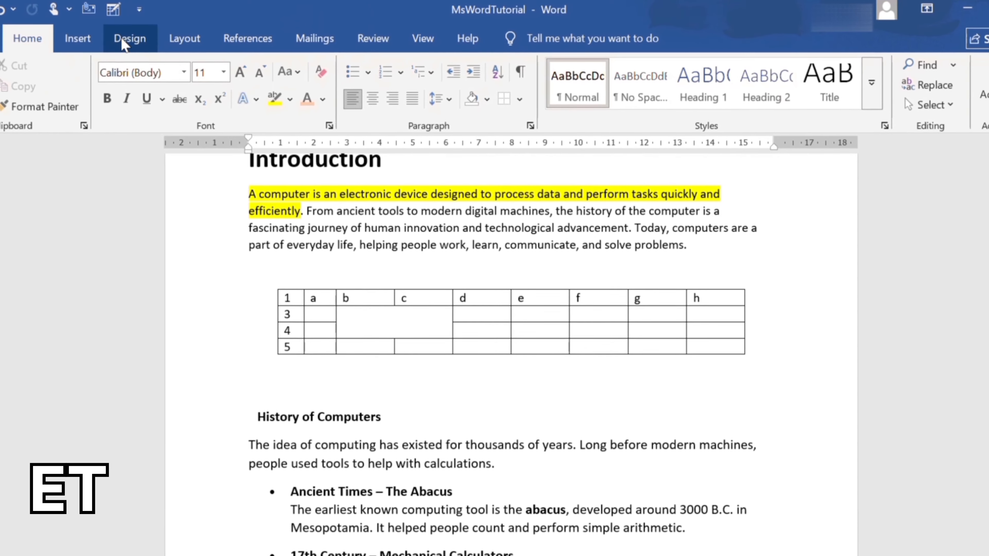
Erase the borders between the four cells beneath d and e in rows 3 and 4 with the Eraser.
left_click(78, 39)
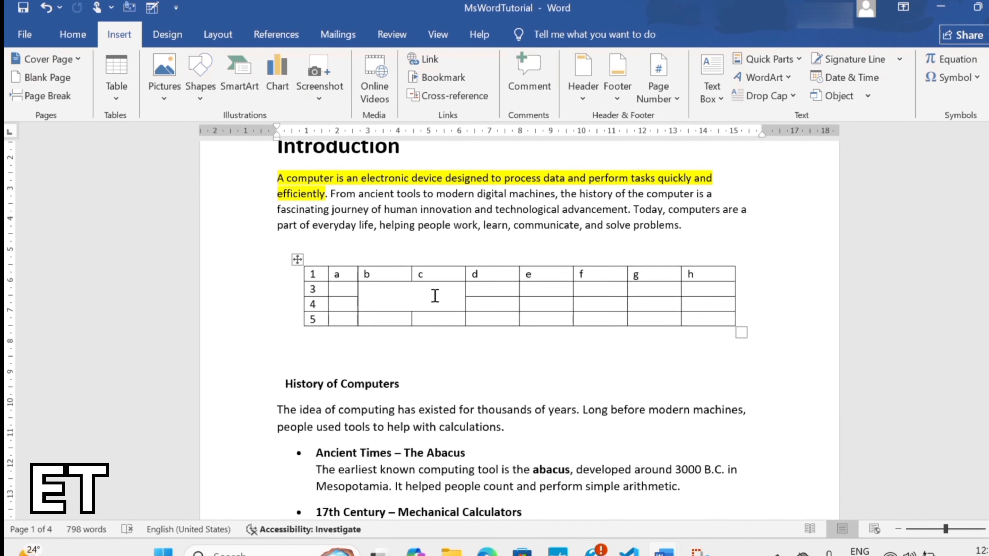
left_click(435, 297)
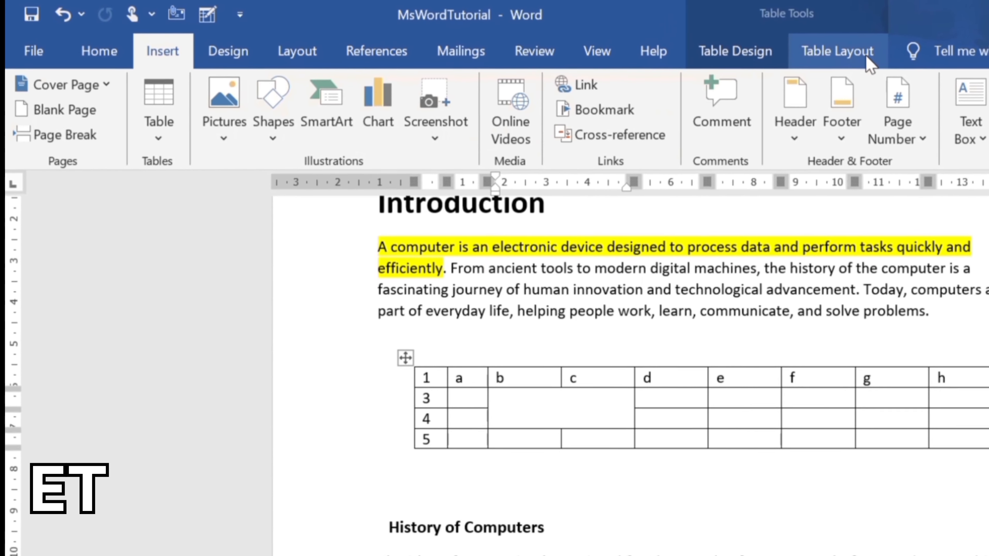
left_click(867, 58)
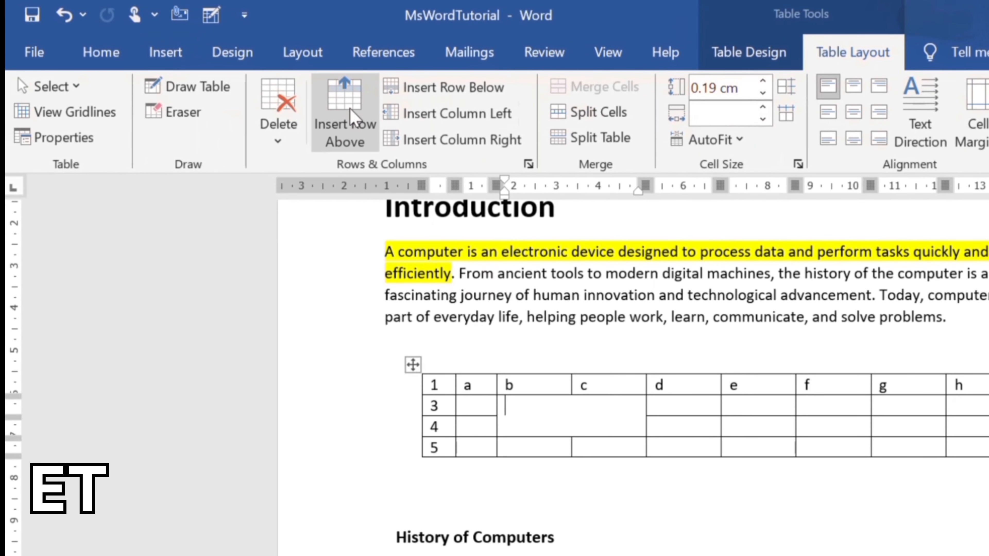
left_click(183, 113)
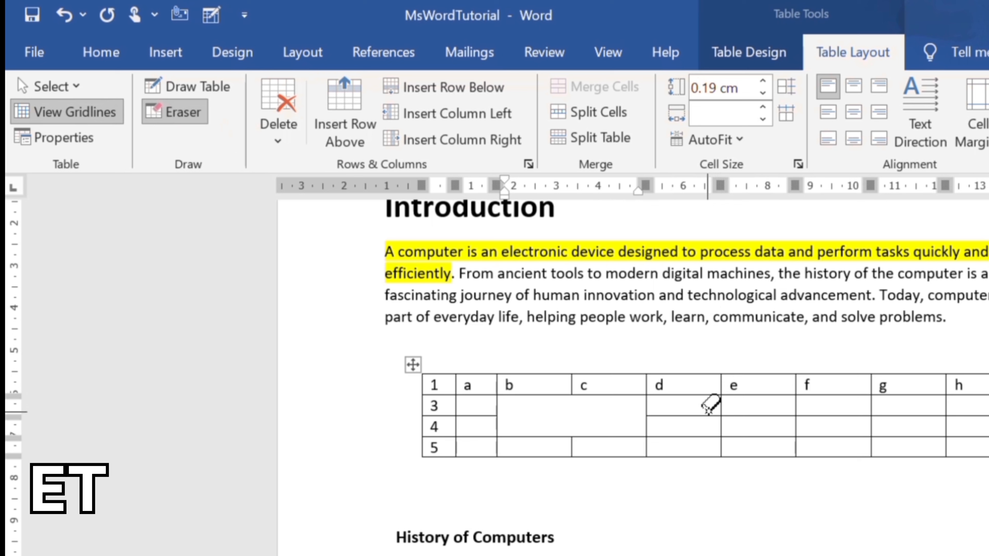
left_click_drag(715, 408, 745, 424)
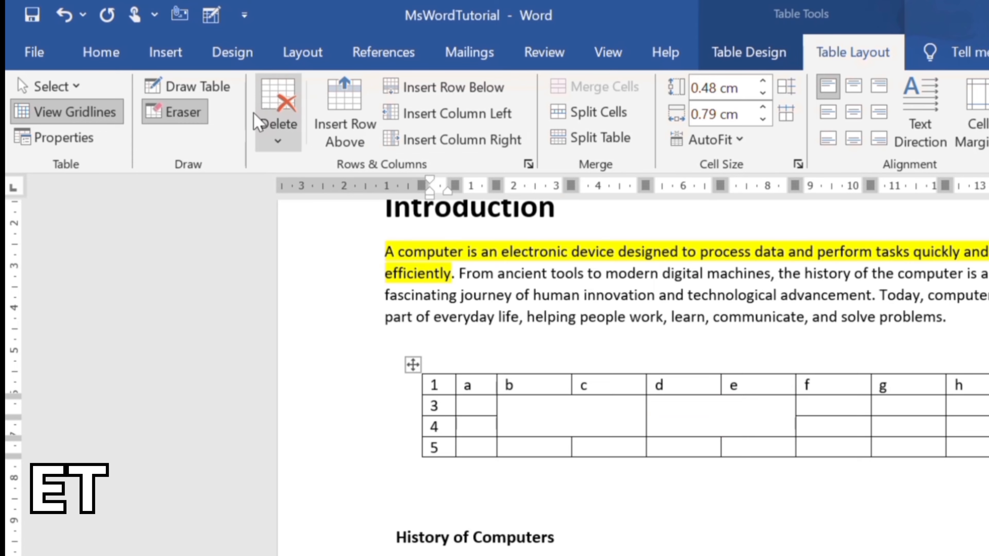
left_click(197, 112)
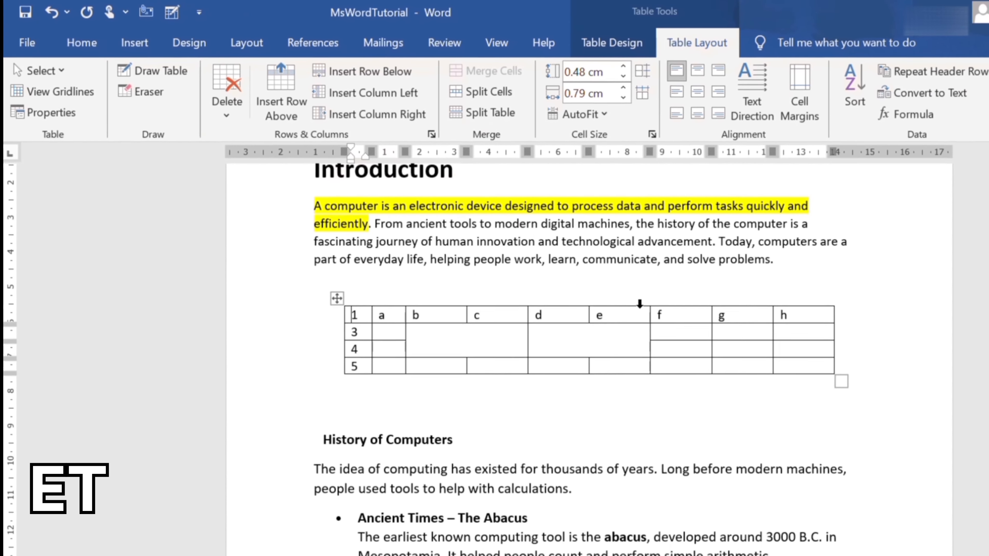
Merge the two cells beneath g in rows 3 and 4 into one cell.
left_click(681, 332)
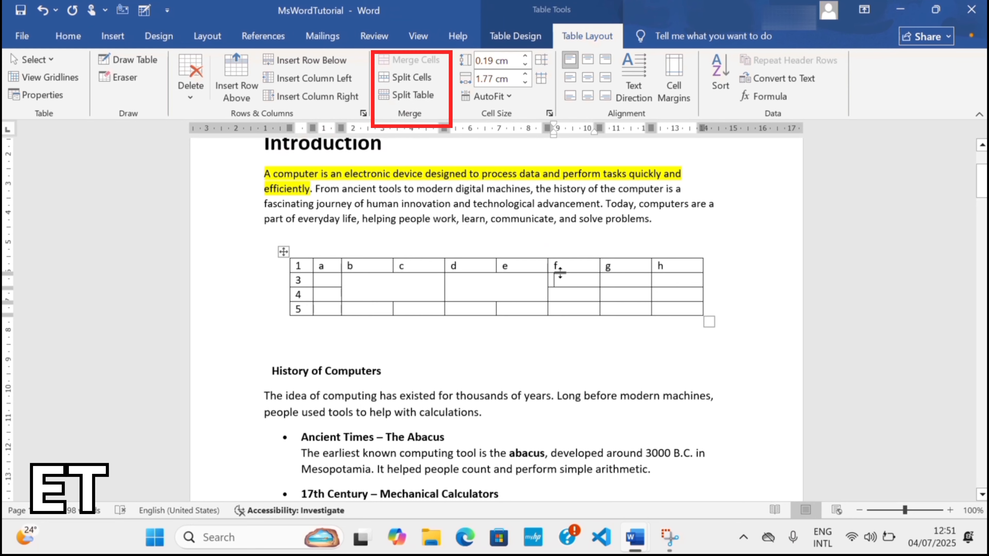
left_click_drag(613, 277, 627, 293)
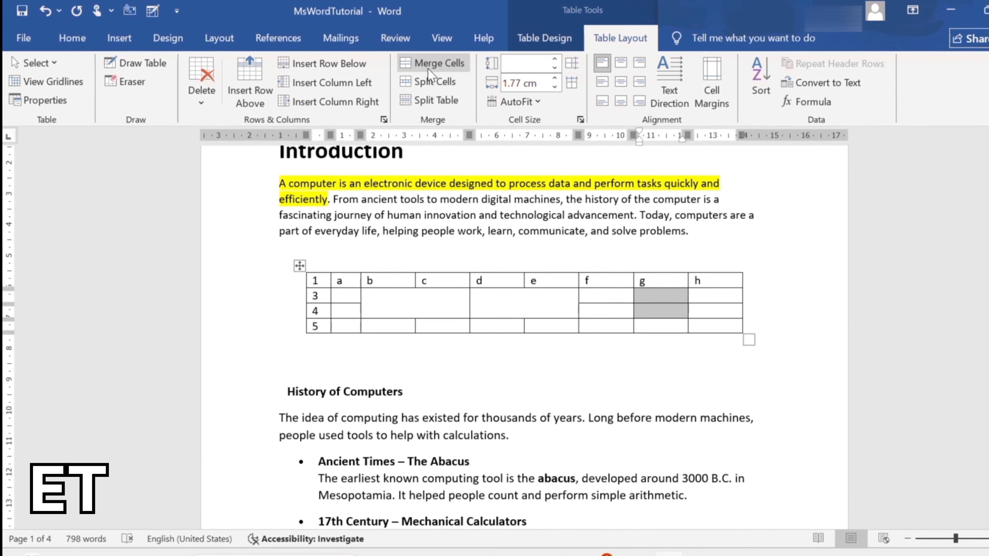
left_click(407, 61)
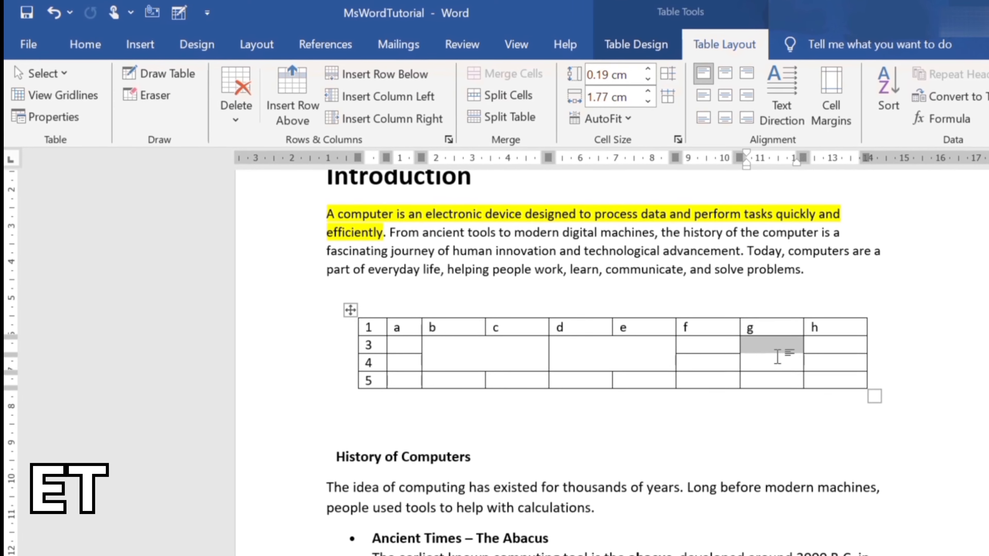
Merge the top-row cells containing a, b and c into one cell.
mouse_move(448, 350)
left_mouse_down()
mouse_move(522, 353)
mouse_move(549, 342)
left_mouse_up()
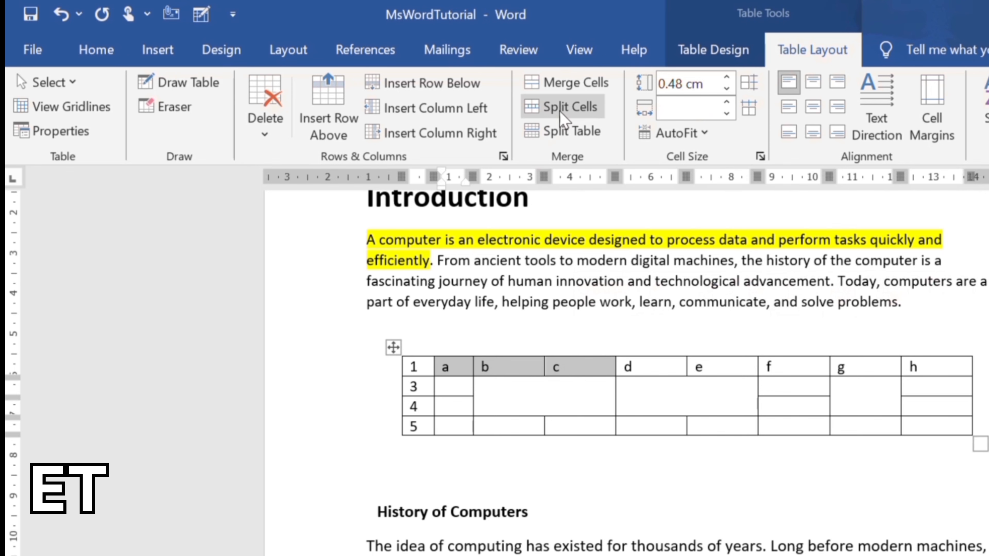
left_click(572, 83)
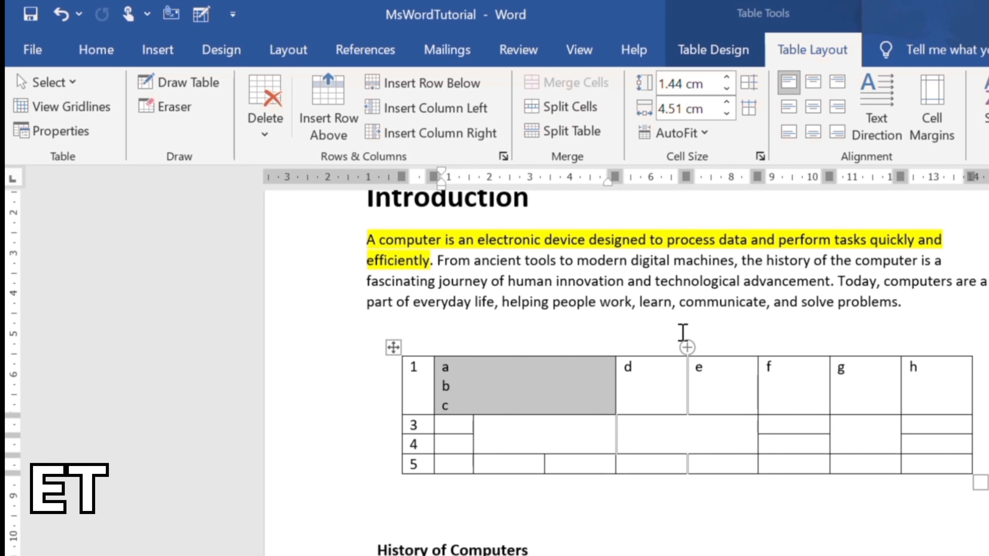
left_click(653, 323)
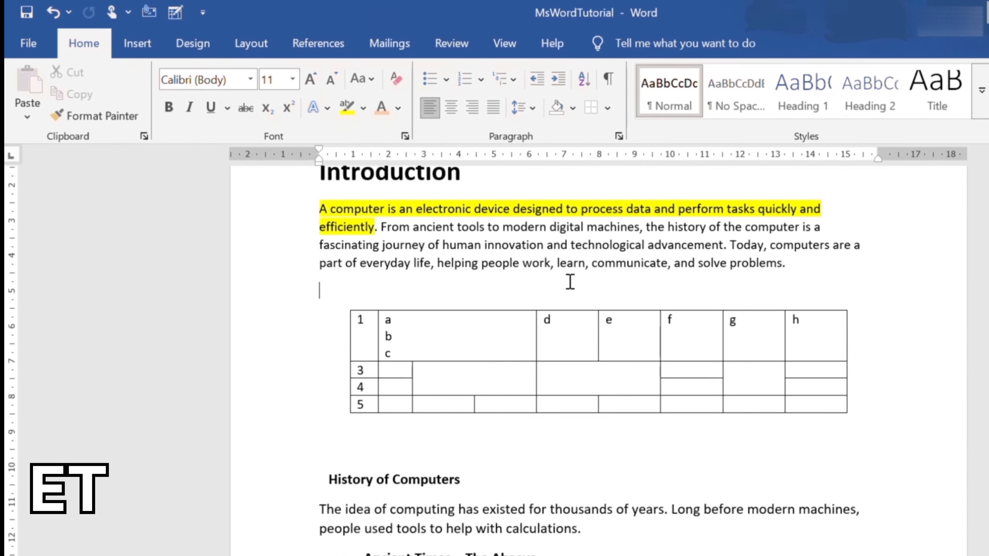
Undo all the cell merges back to the table's regular grid and deselect the cells.
key("ctrl+z")
key("ctrl+z")
key("ctrl+z")
key("ctrl+z")
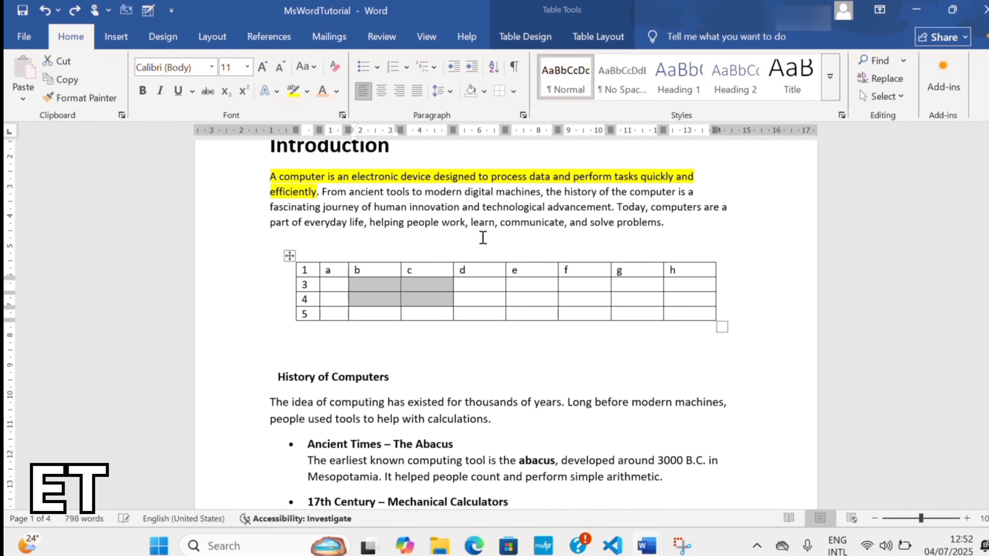
left_click(633, 222)
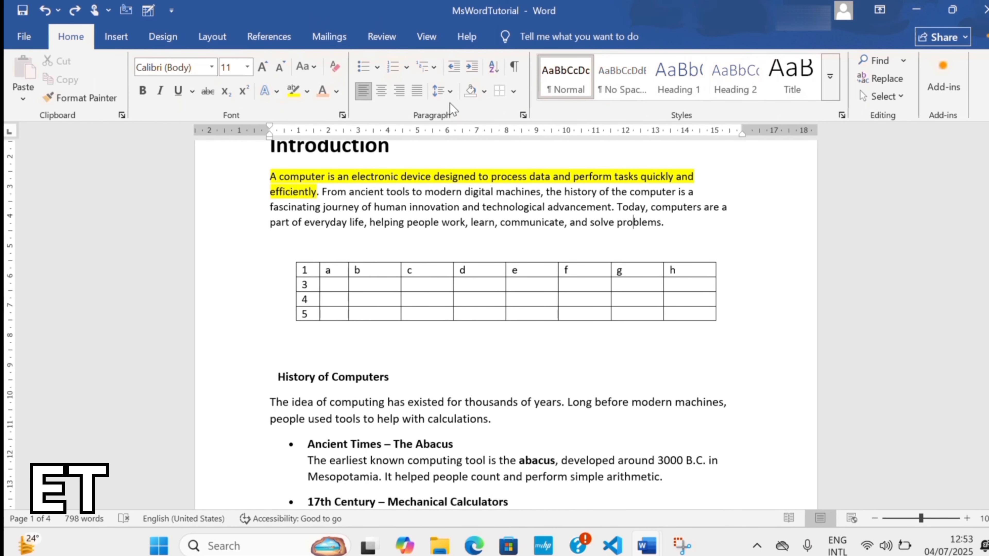
Try to split the two cells beneath b and c in row 3 into 3 columns and 1 row, merging them before the split.
left_click(436, 296)
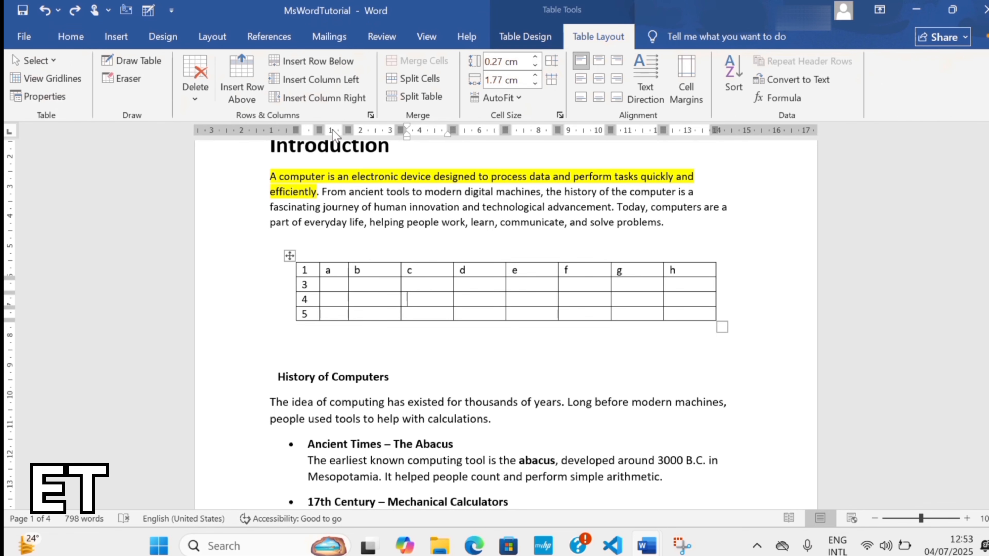
left_click(129, 38)
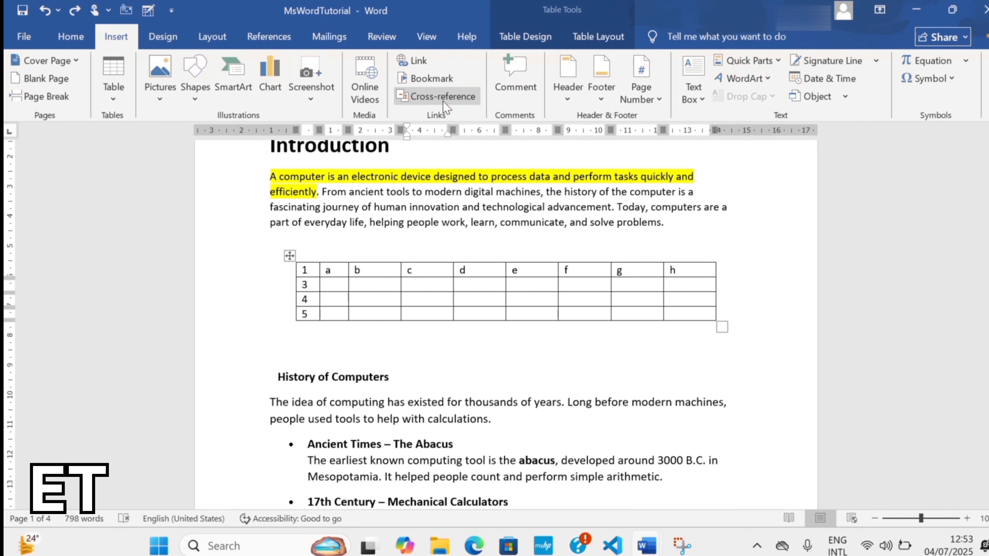
left_click(619, 33)
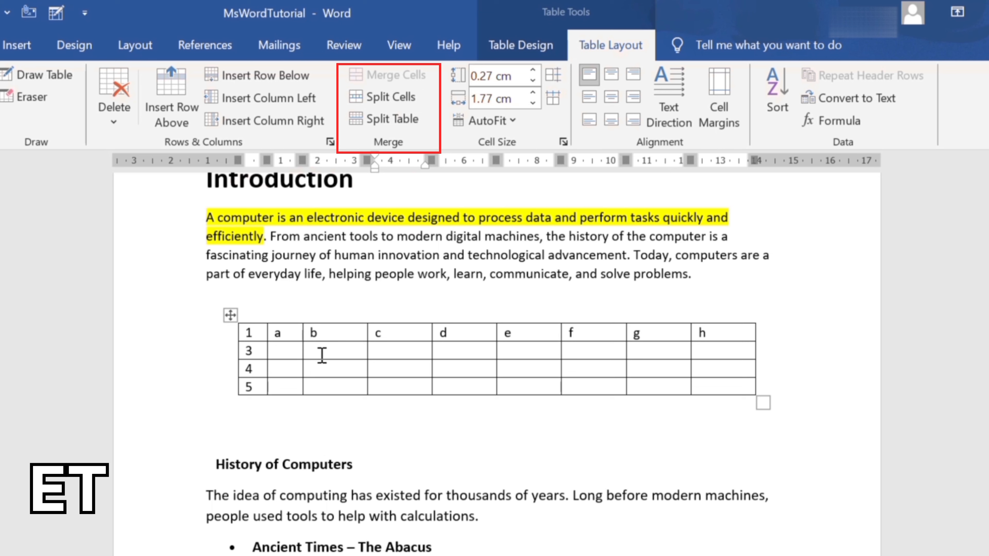
left_click_drag(318, 350, 365, 353)
left_click(365, 361)
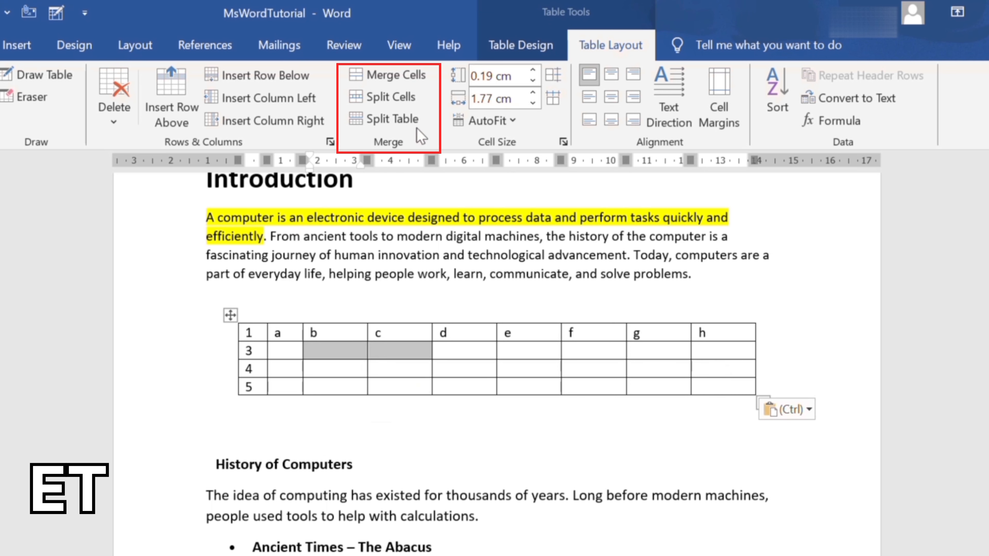
left_click(405, 102)
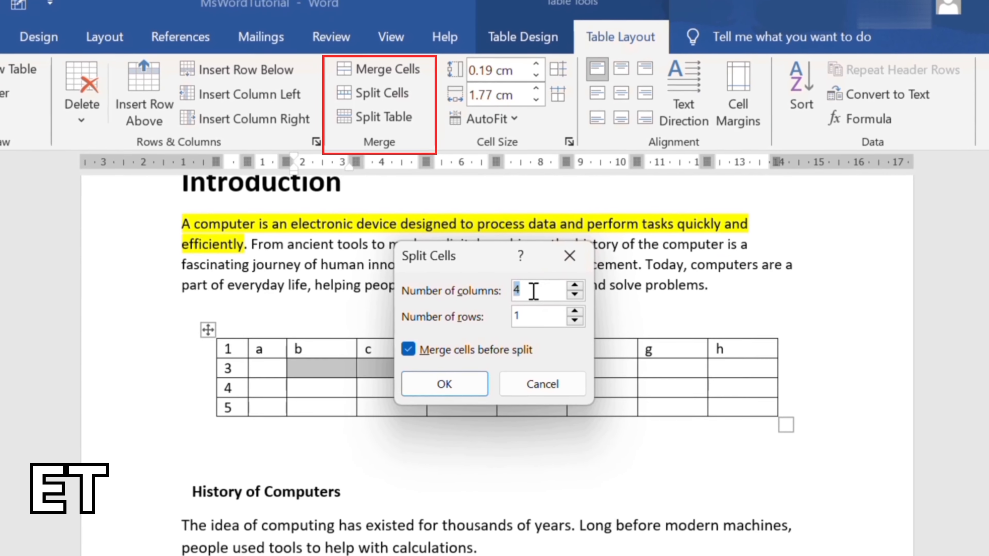
type("3")
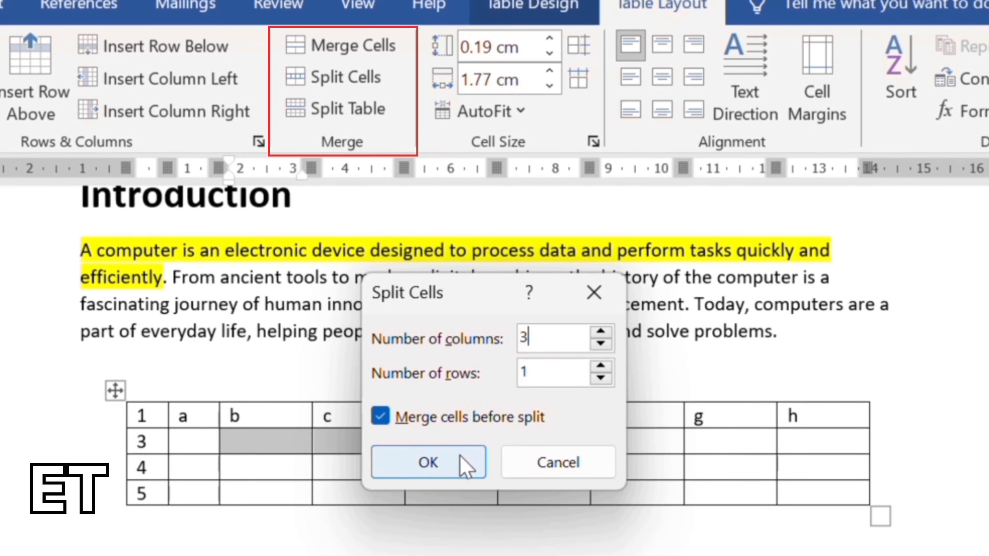
left_click(465, 465)
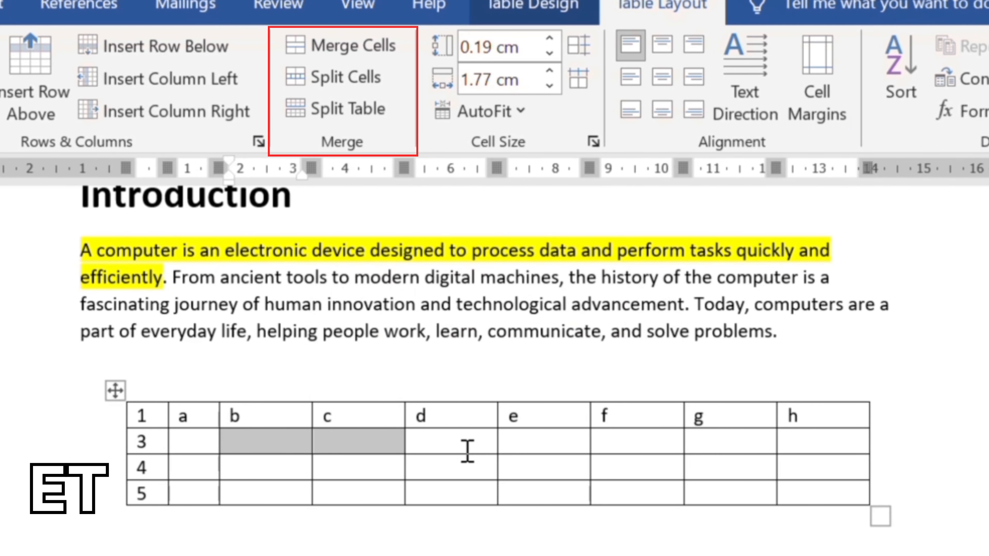
Split the cell beneath b in row 3 into 2 columns and 1 row.
left_click(287, 449)
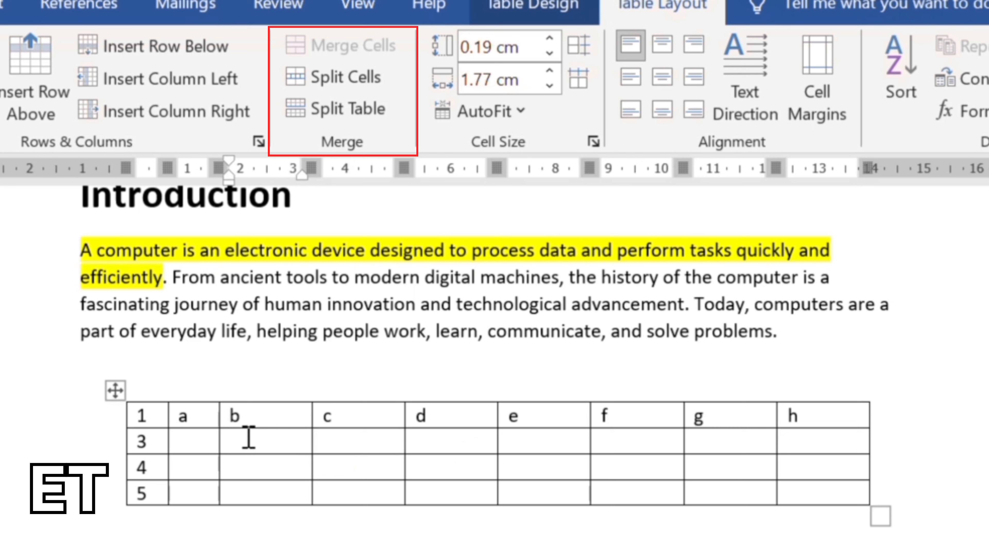
mouse_move(278, 440)
left_mouse_down()
mouse_move(337, 460)
mouse_move(300, 442)
left_mouse_up()
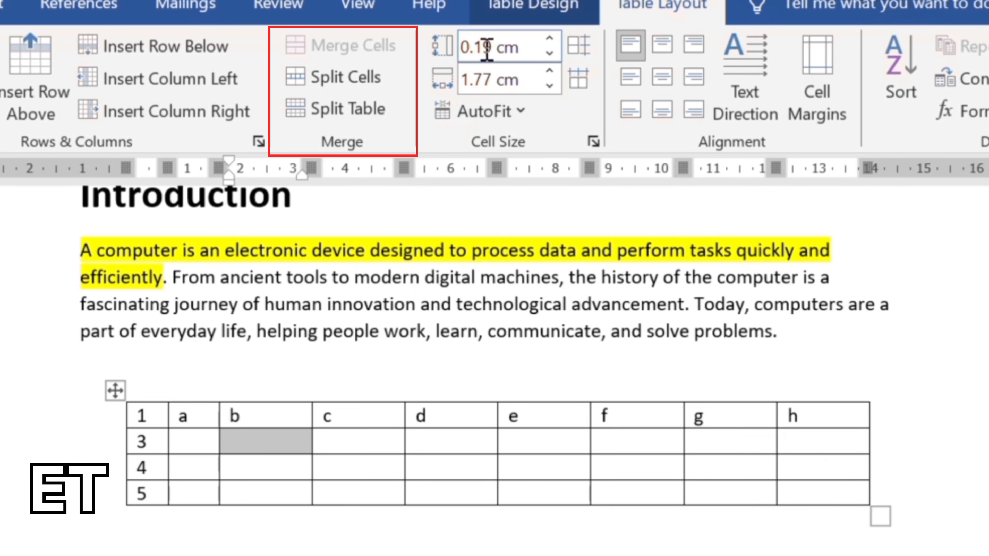
left_click(360, 80)
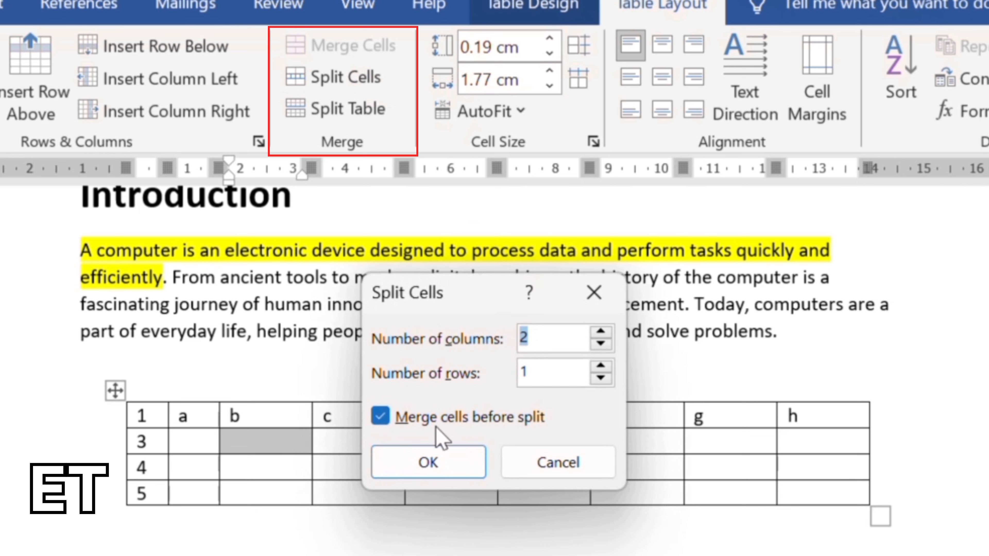
left_click(441, 464)
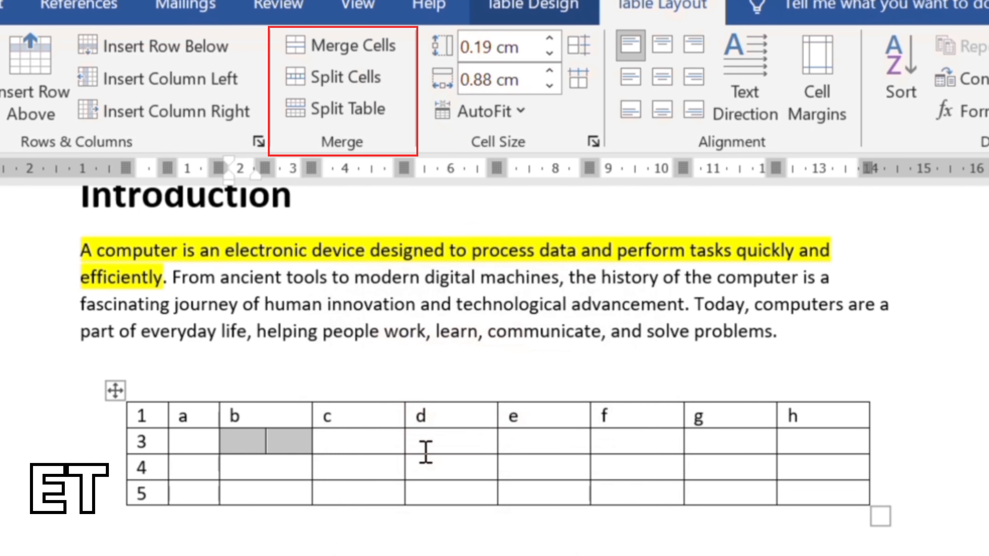
Split the three cells beneath c in rows 3 to 5 into 2 columns and 3 rows, merging them before the split.
mouse_move(345, 442)
left_mouse_down()
mouse_move(382, 480)
mouse_move(460, 483)
mouse_move(397, 490)
left_mouse_up()
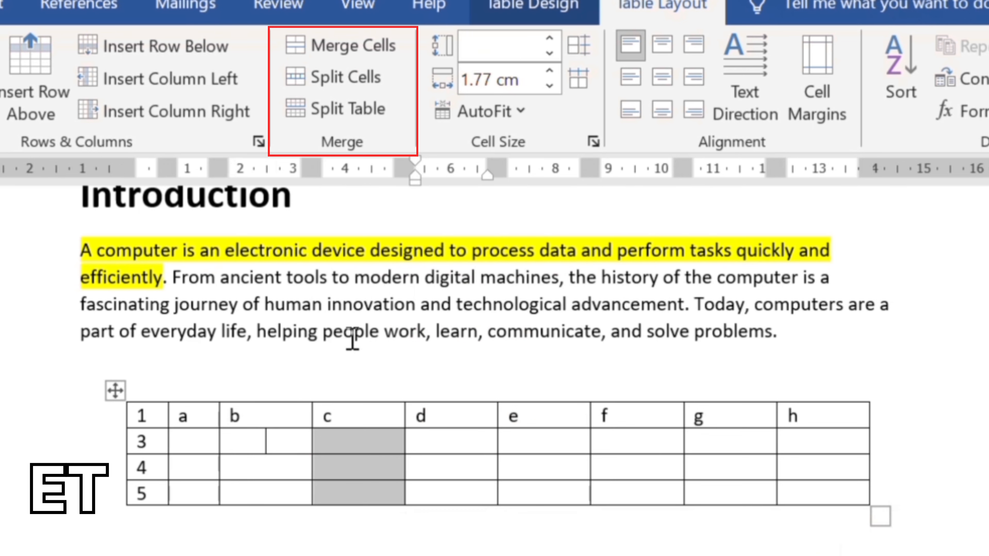
left_click(360, 80)
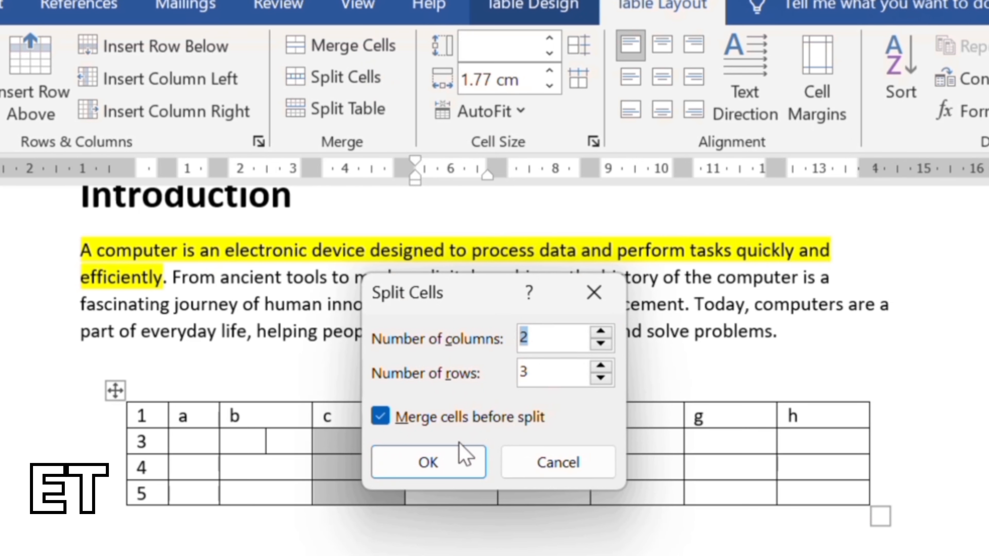
left_click(442, 460)
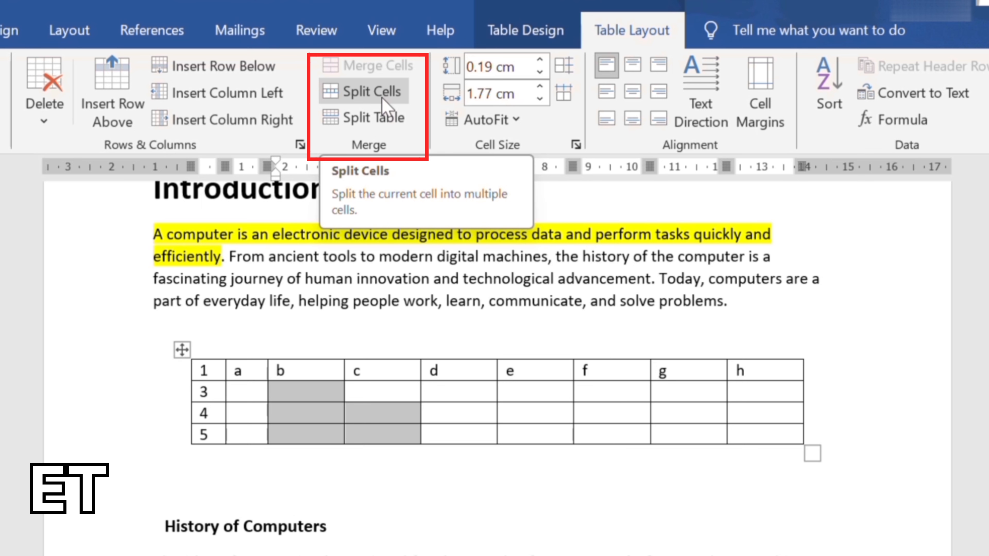
Split the table at row 3, separating rows 3 to 5 from the header row as a second table.
left_click(331, 117)
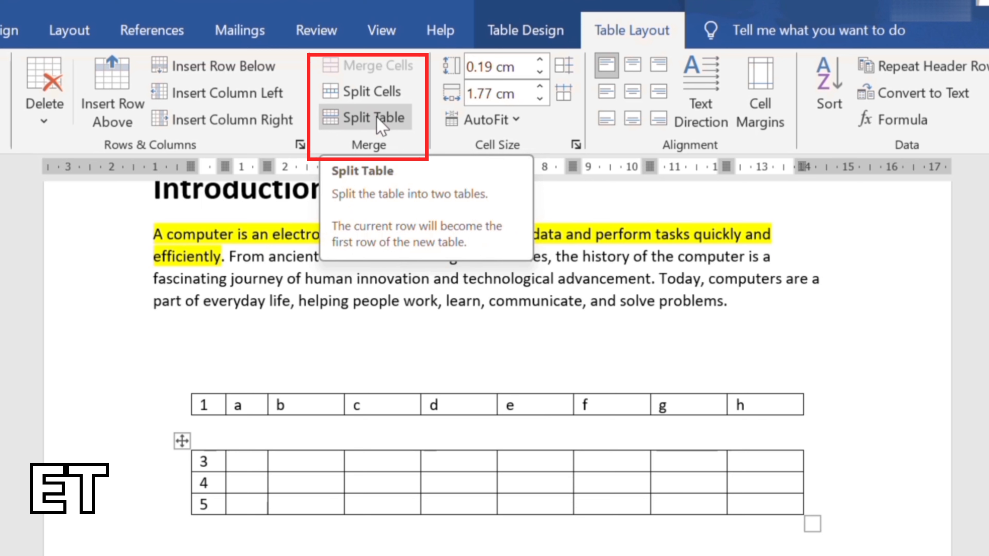
left_click(380, 126)
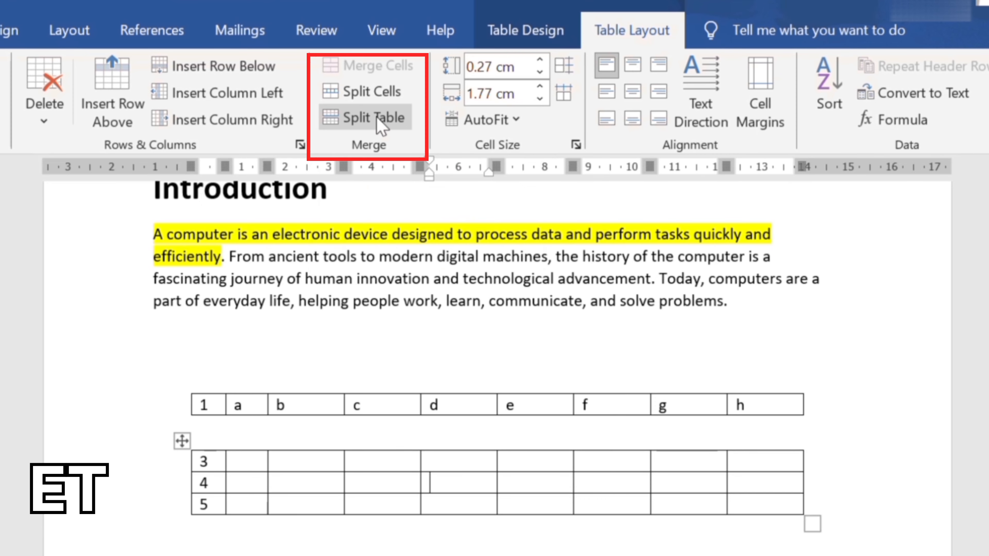
Split the second table at row 4, separating rows 4 and 5 as a third table.
left_click(448, 475)
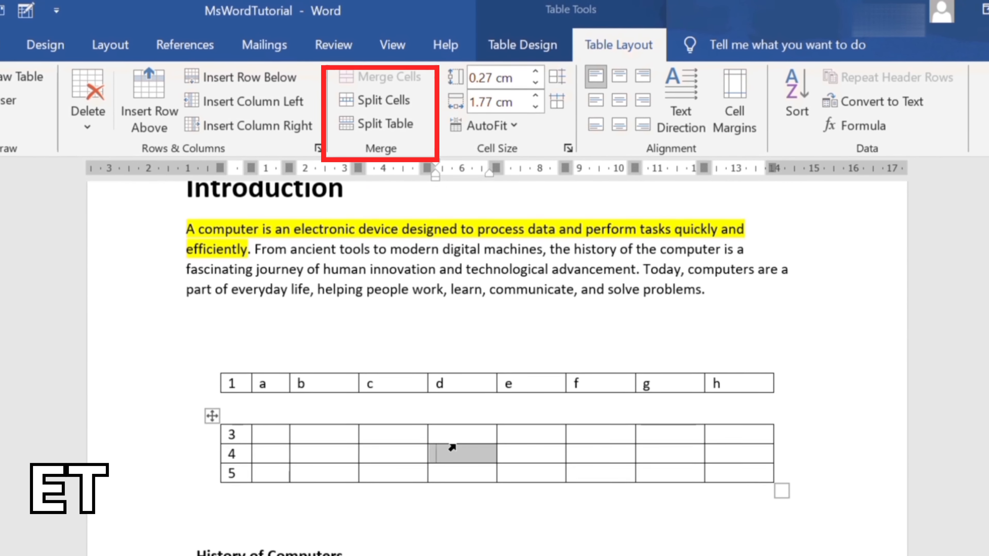
left_click(459, 448)
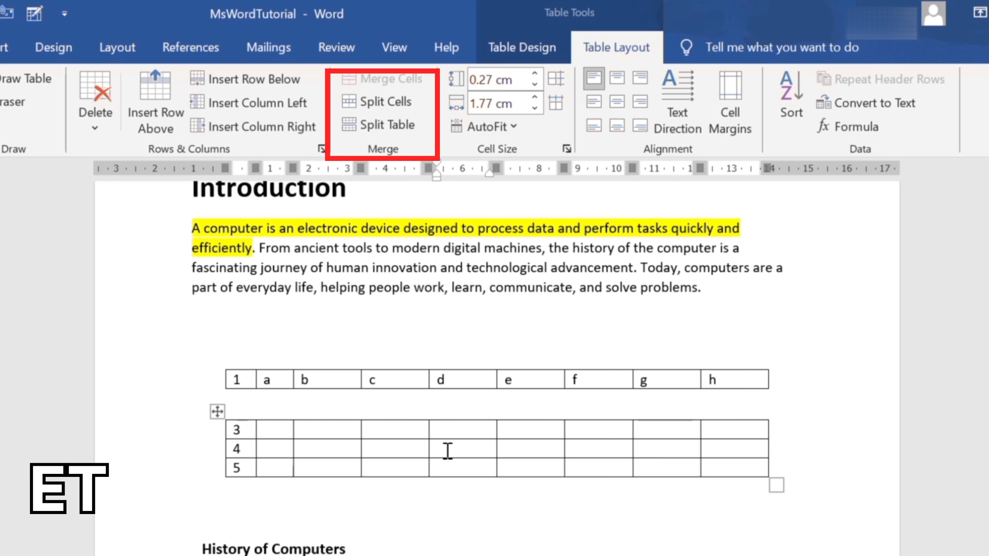
left_click_drag(455, 458, 475, 457)
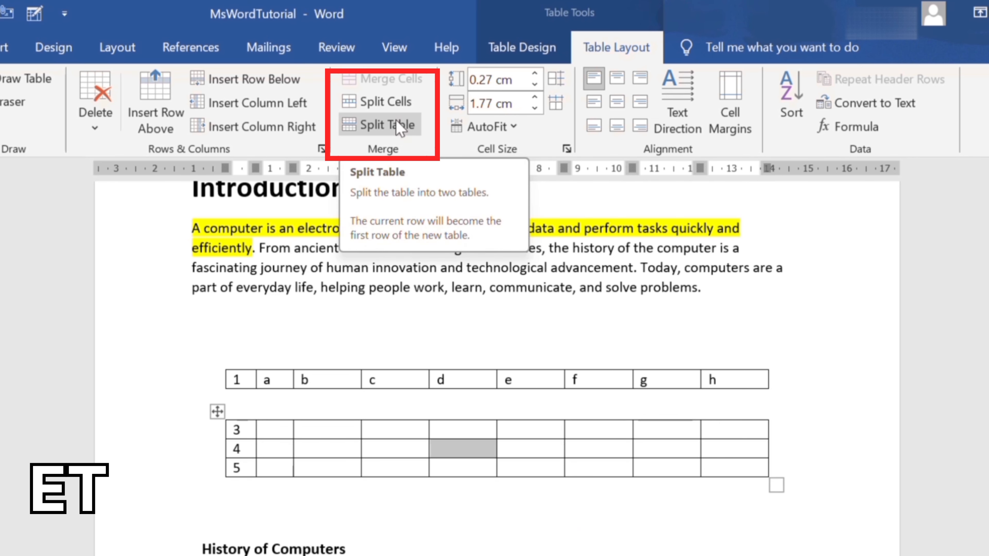
left_click(399, 126)
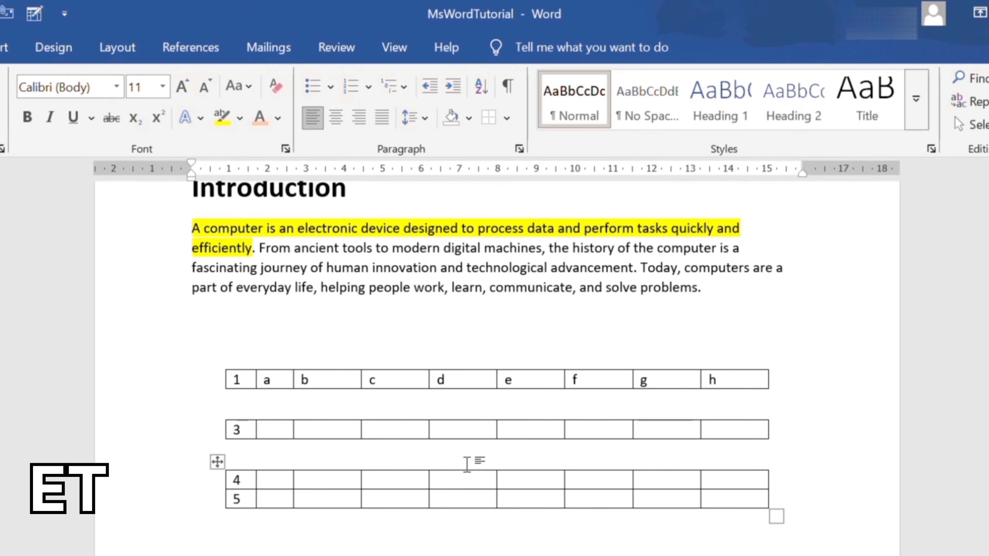
Undo the last two table splits.
key("ctrl+z")
key("ctrl+z")
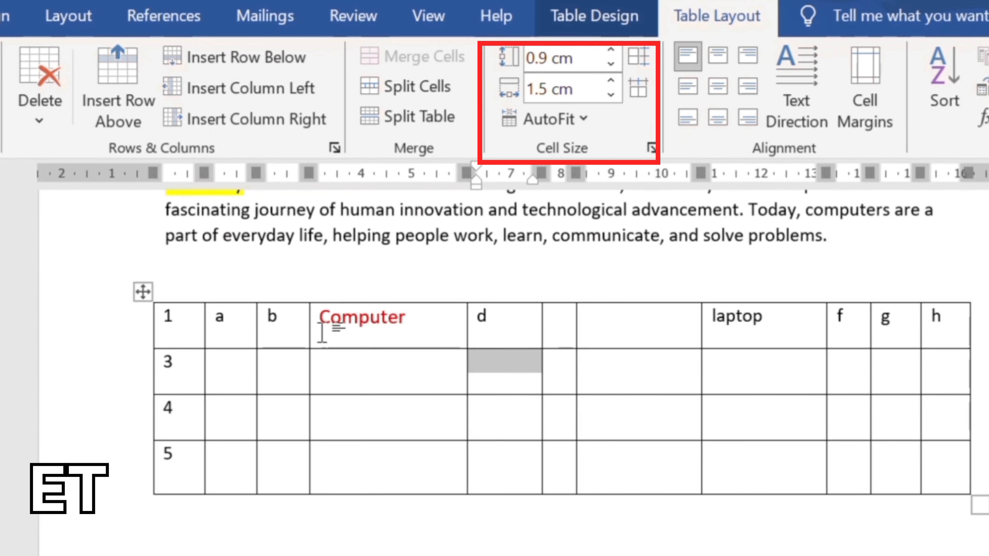
Set the height of row 3 to 1.8 cm.
left_click_drag(321, 334, 434, 341)
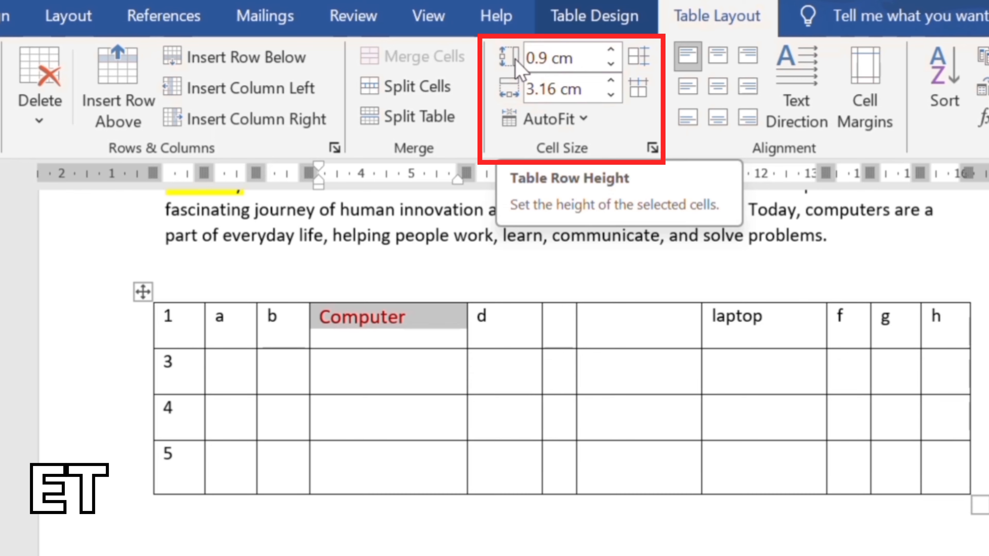
left_click(223, 380)
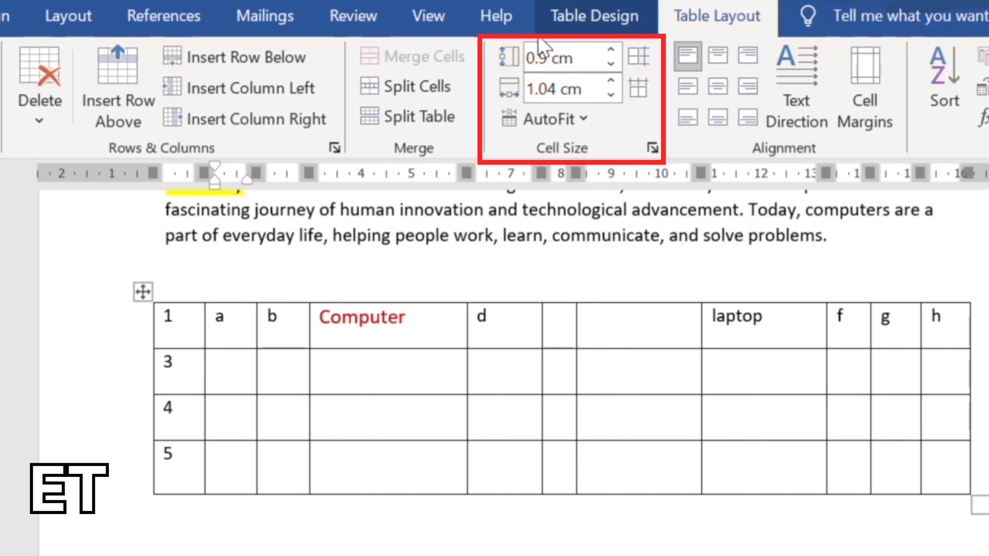
left_click(611, 53)
left_click(610, 53)
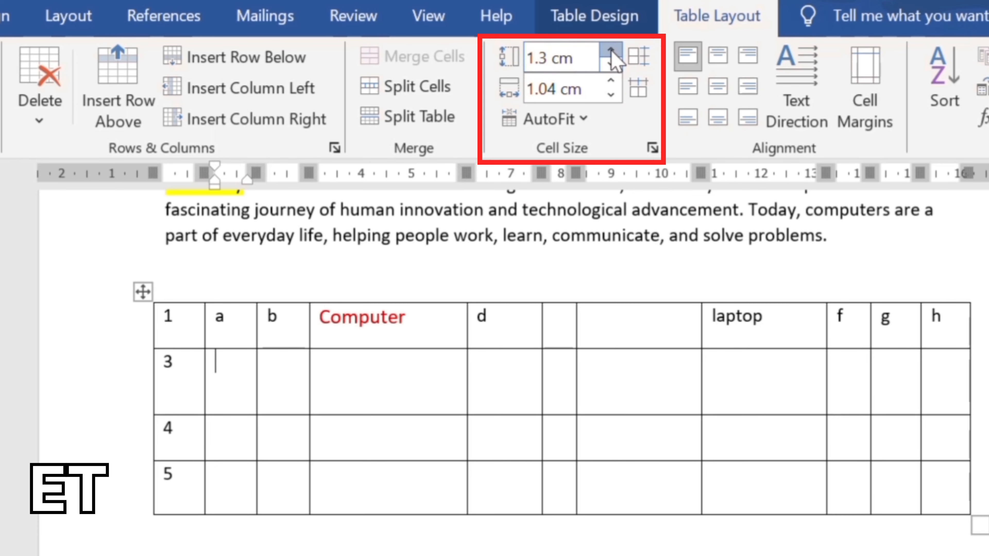
left_click(610, 53)
left_click(610, 53)
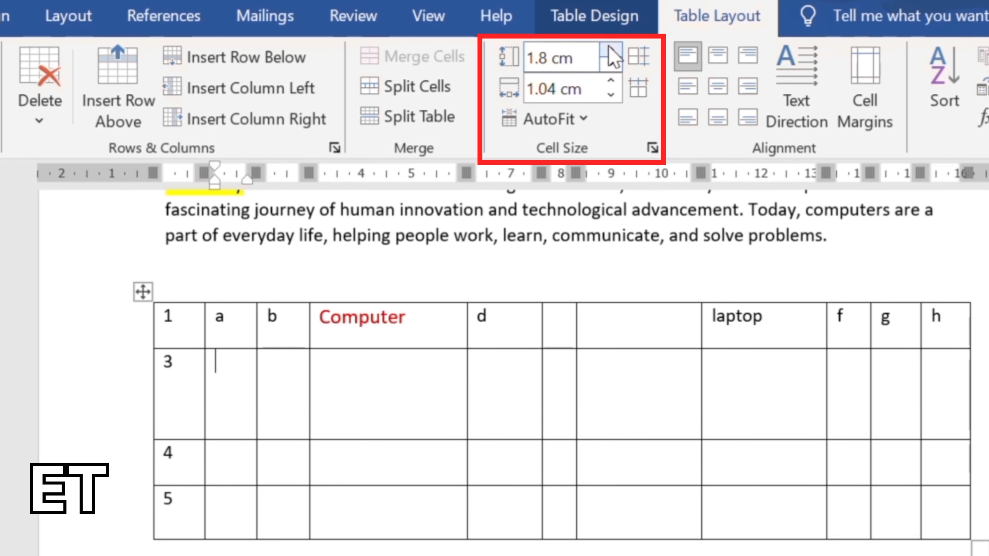
Reduce the height of row 3 to 0.9 cm.
left_click(611, 64)
left_click(611, 64)
left_click(611, 64)
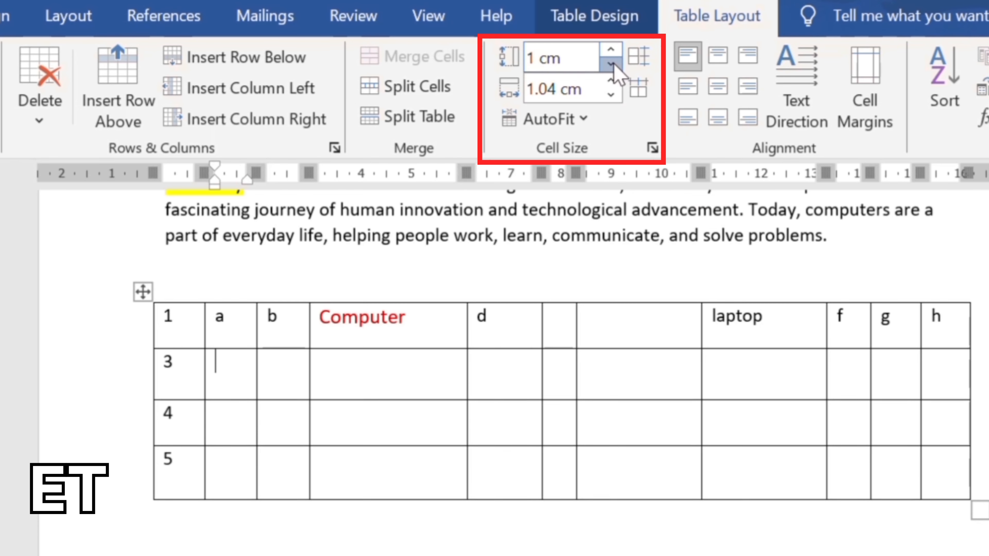
left_click(611, 64)
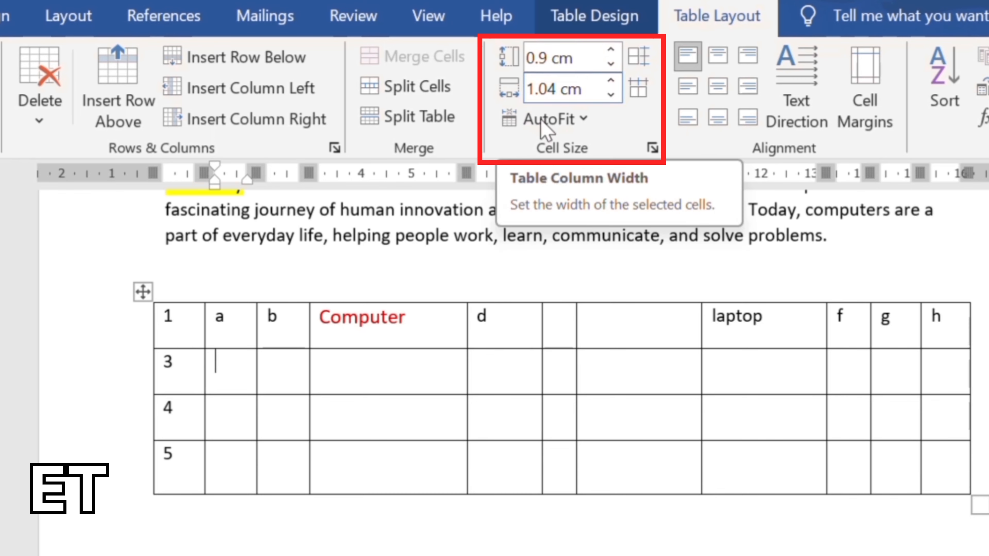
Set the width of column d to 2.6 cm.
left_click(510, 314)
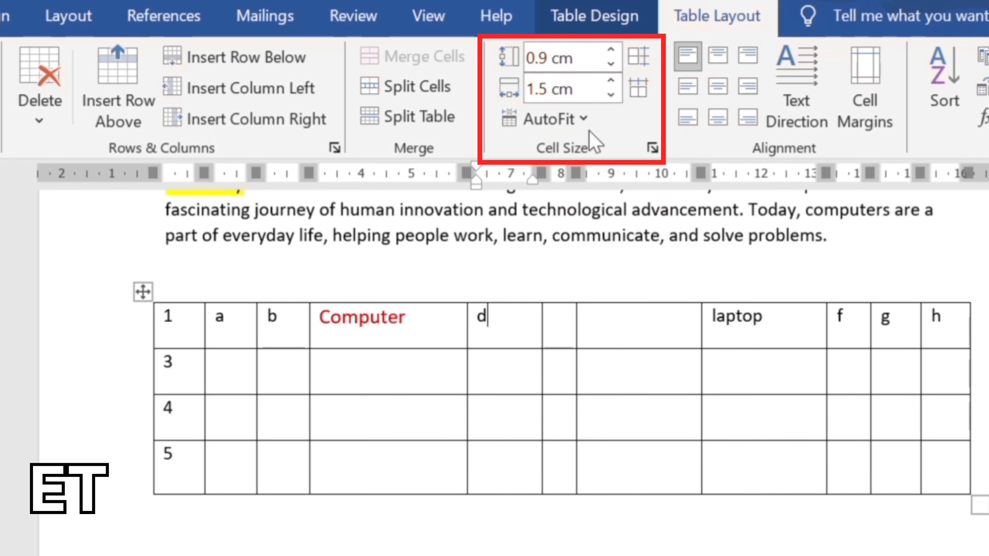
left_click(617, 85)
left_click(616, 84)
left_click(616, 84)
left_click(616, 84)
left_click(616, 84)
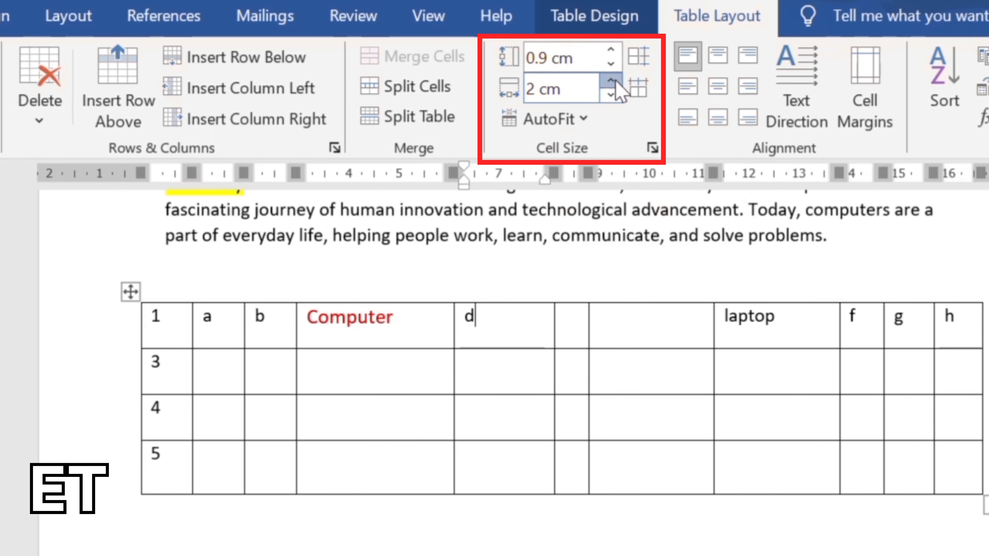
left_click(615, 84)
left_click(615, 85)
left_click(614, 86)
left_click(614, 86)
left_click(615, 86)
left_click(615, 85)
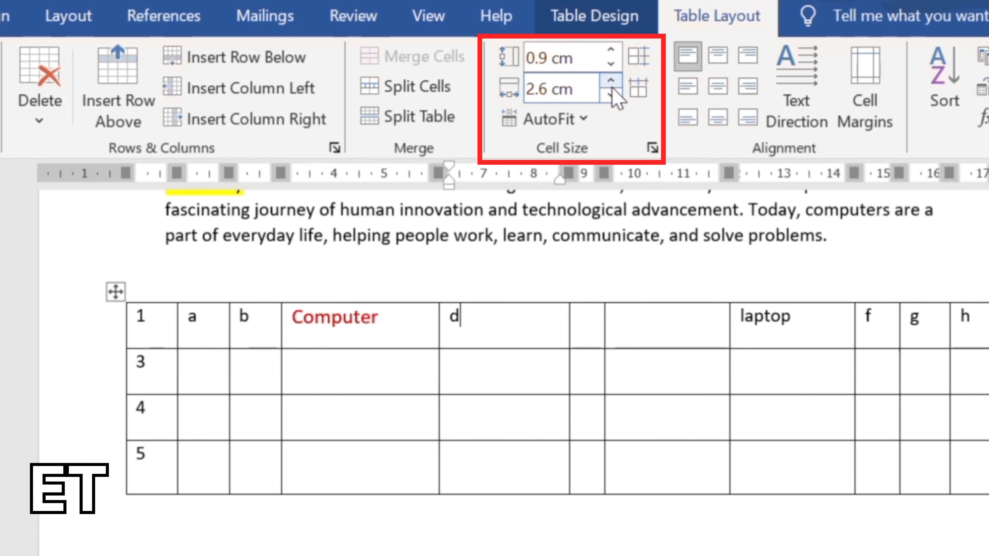
Reduce the width of column d to 1.5 cm.
left_click(615, 86)
left_click(611, 98)
left_click(612, 98)
left_click(612, 97)
left_click(612, 97)
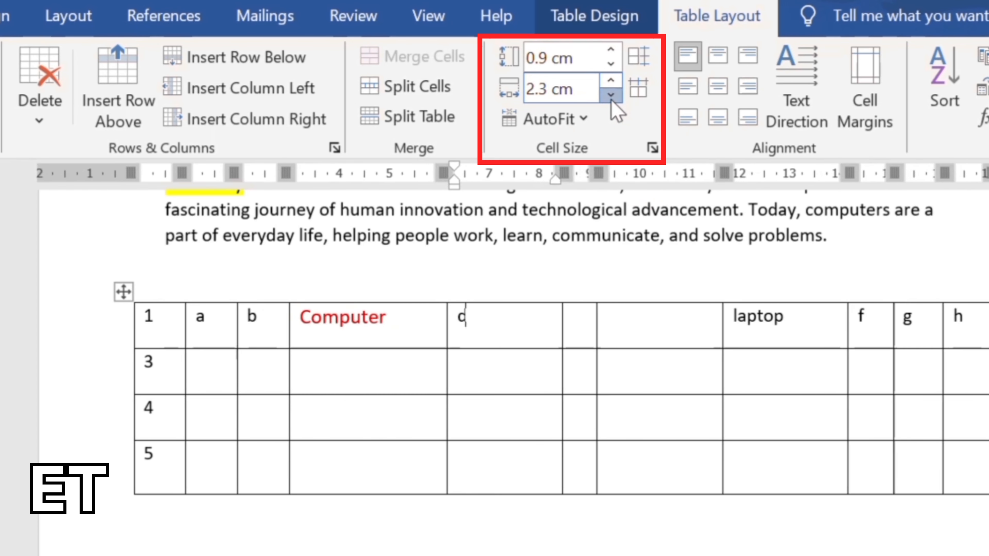
left_click(612, 97)
left_click(612, 97)
left_click(612, 98)
left_click(611, 98)
left_click(610, 97)
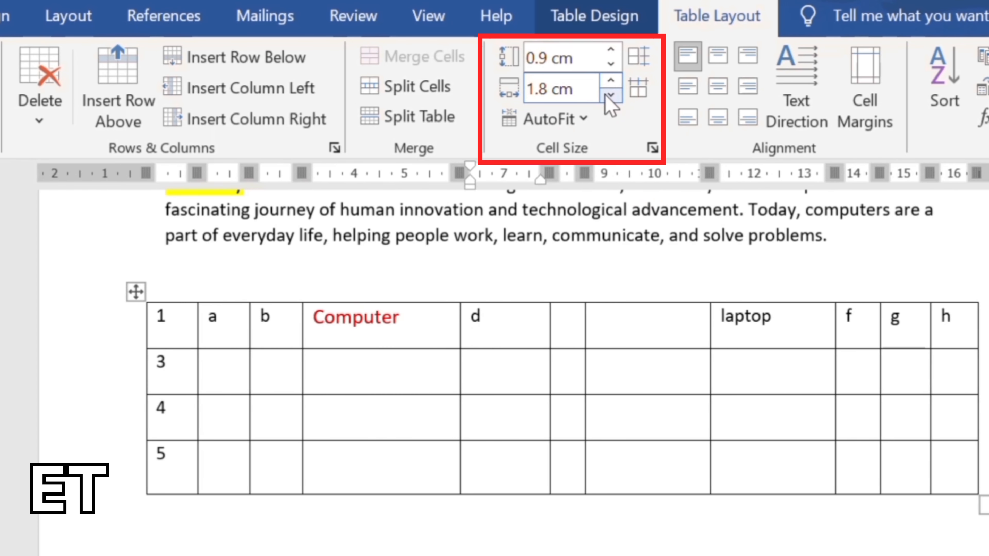
left_click(608, 95)
left_click(607, 97)
left_click(607, 96)
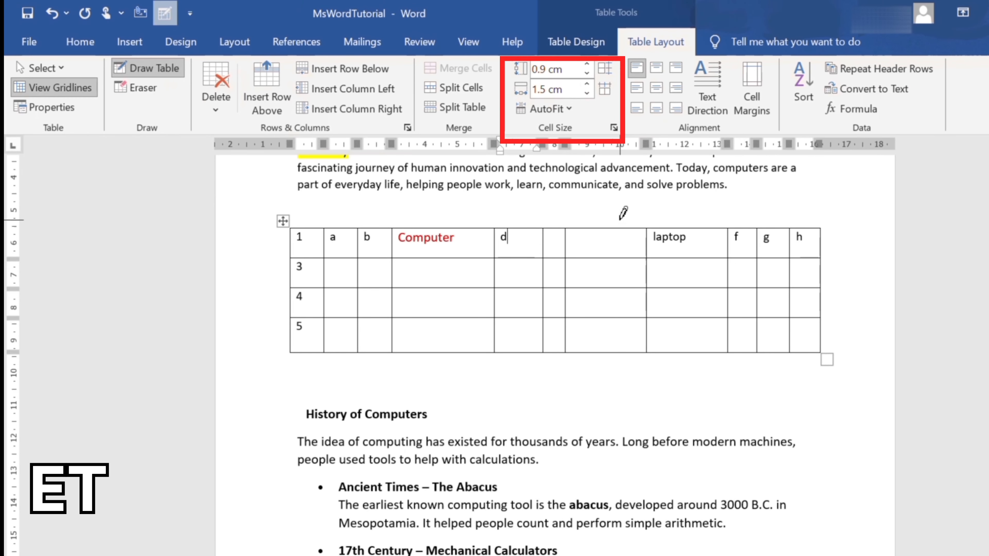
Try drawing a vertical border through the wide blank column with Draw Table, undo it and leave the drawing tool.
left_click_drag(623, 230, 623, 334)
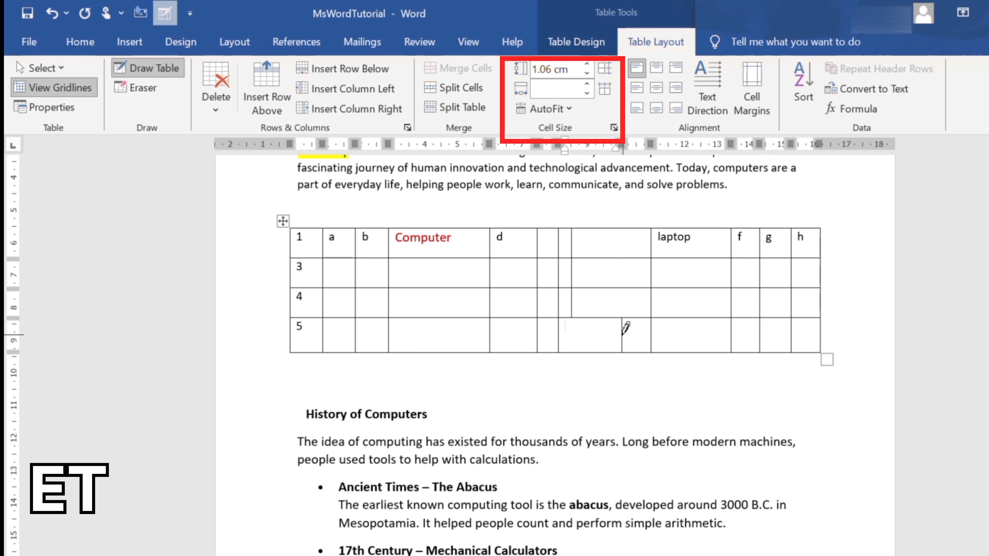
key("ctrl+z")
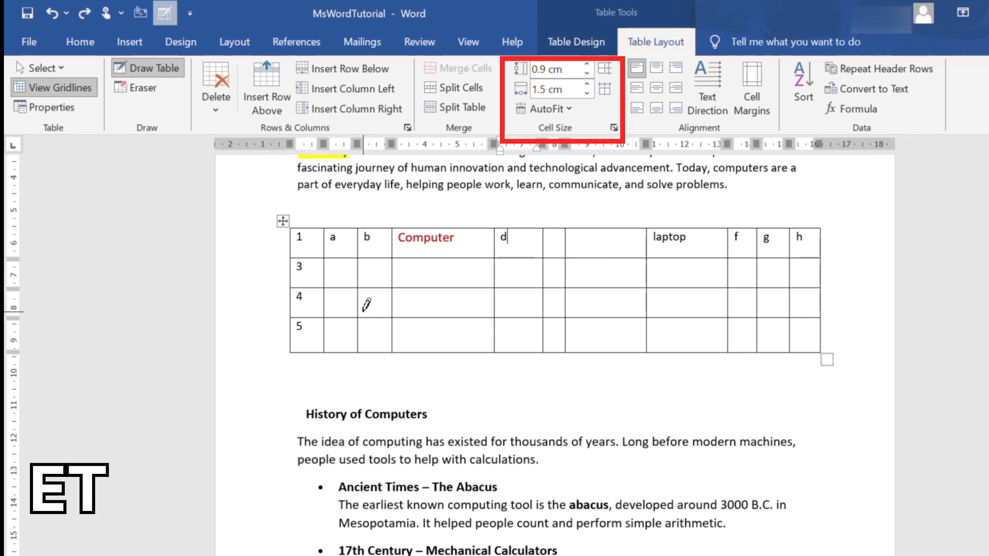
left_click(148, 68)
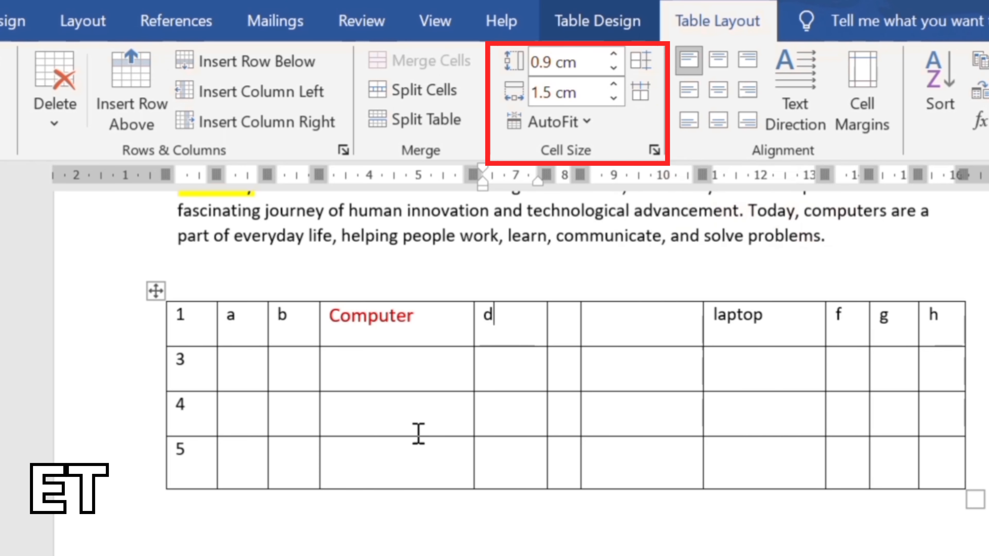
Try heights of 0.8 cm and 1.1 cm for row 4.
left_click(236, 418)
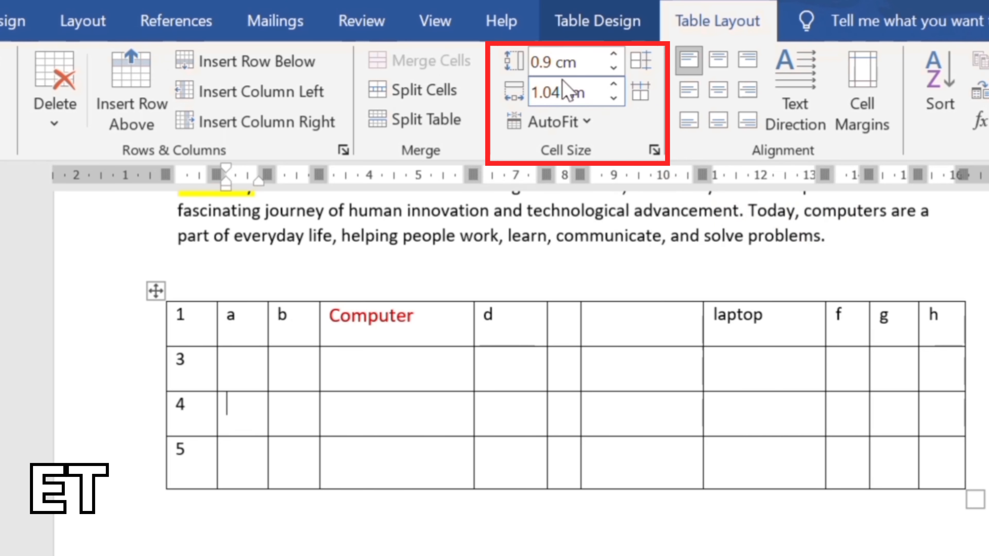
left_click(614, 65)
left_click(613, 68)
left_click(613, 68)
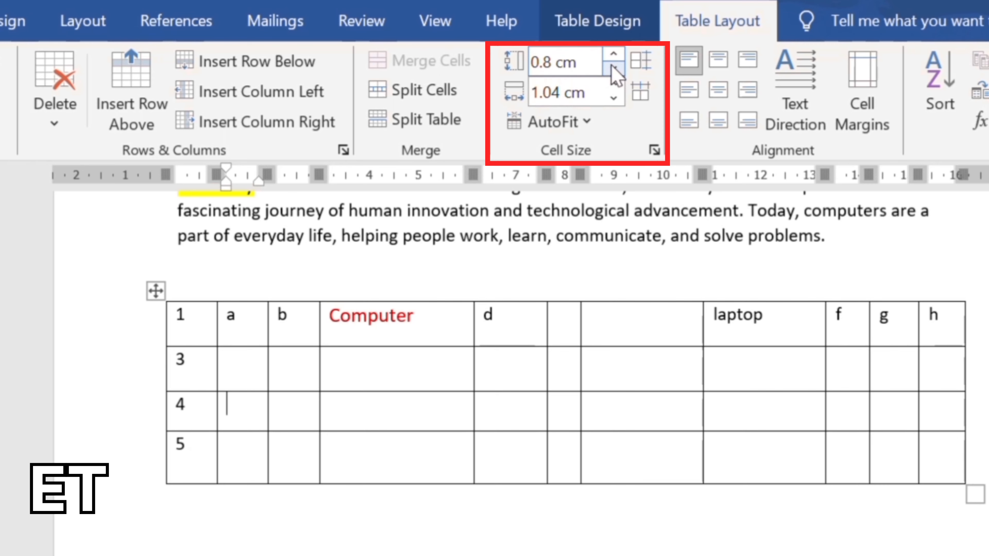
left_click(614, 55)
left_click(614, 55)
left_click(614, 55)
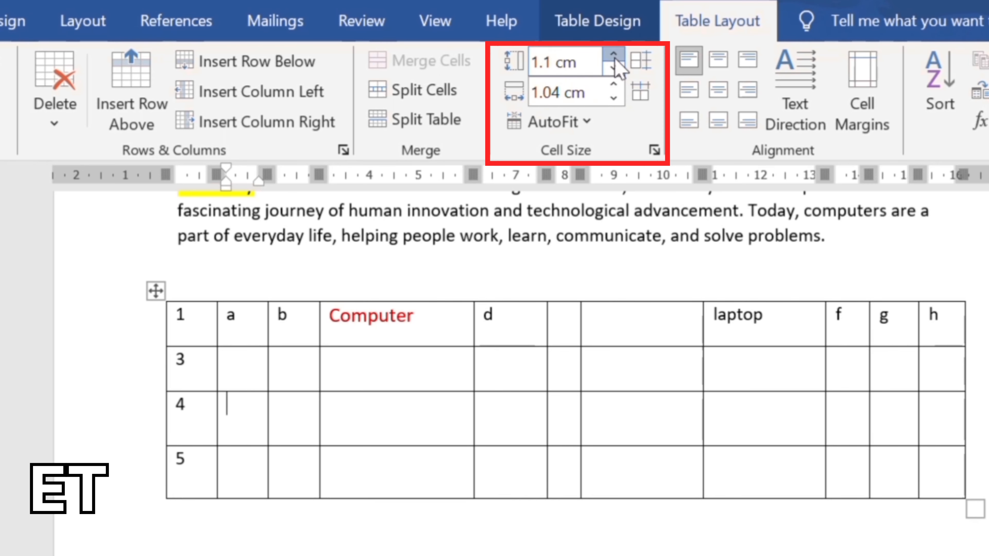
Set the height of row 4 to 0.9 cm.
left_click(614, 55)
left_click(614, 55)
left_click(614, 54)
left_click(613, 69)
left_click(613, 69)
left_click(613, 69)
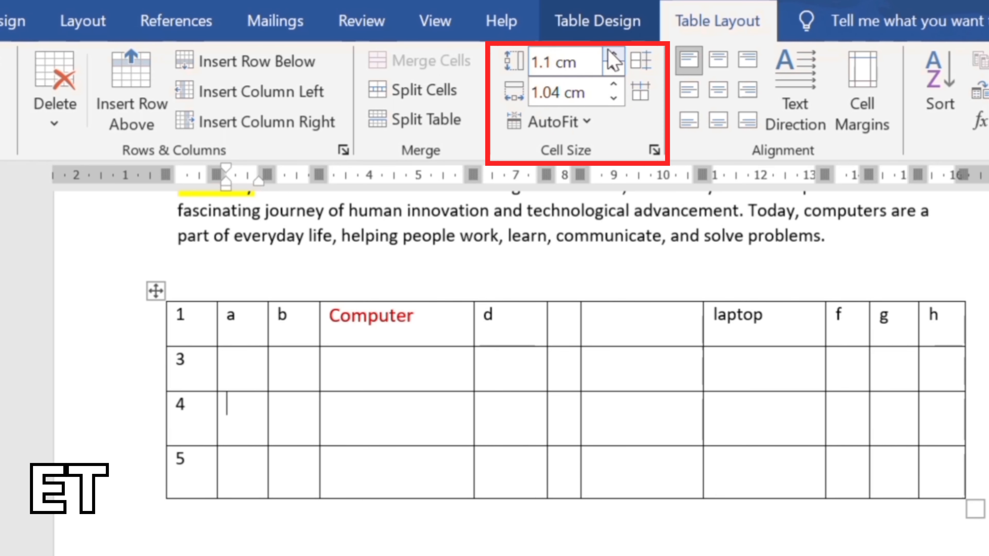
left_click(613, 69)
left_click(613, 69)
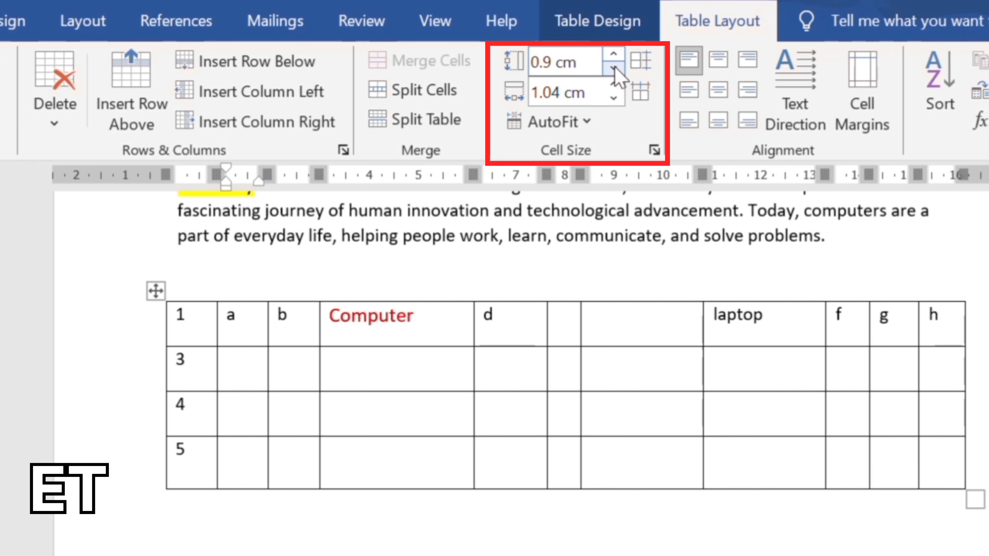
Increase the height of row 4 to 1.9 cm.
left_click(614, 55)
left_click(614, 54)
left_click(615, 55)
left_click(615, 55)
left_click(614, 55)
left_click(614, 55)
left_click(614, 55)
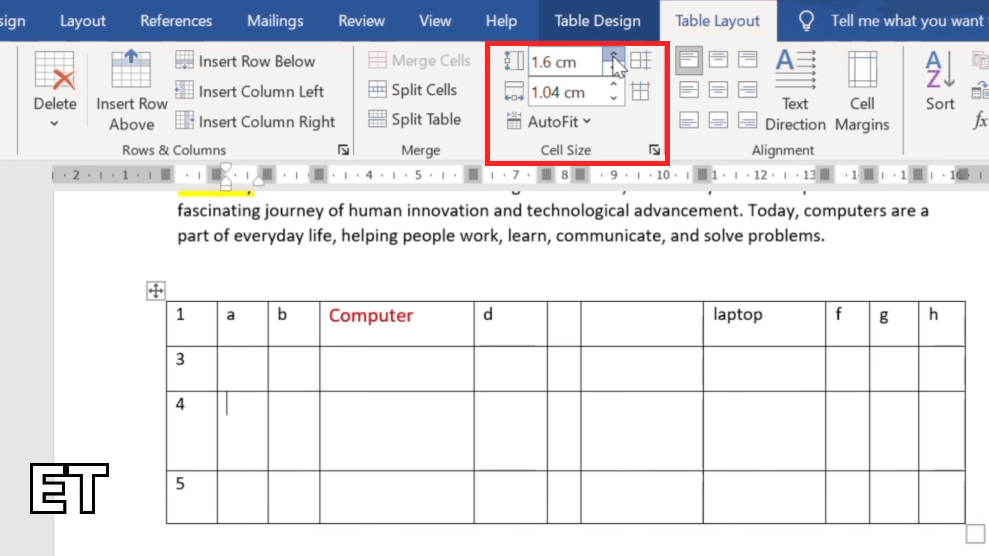
left_click(614, 54)
left_click(614, 55)
left_click(614, 54)
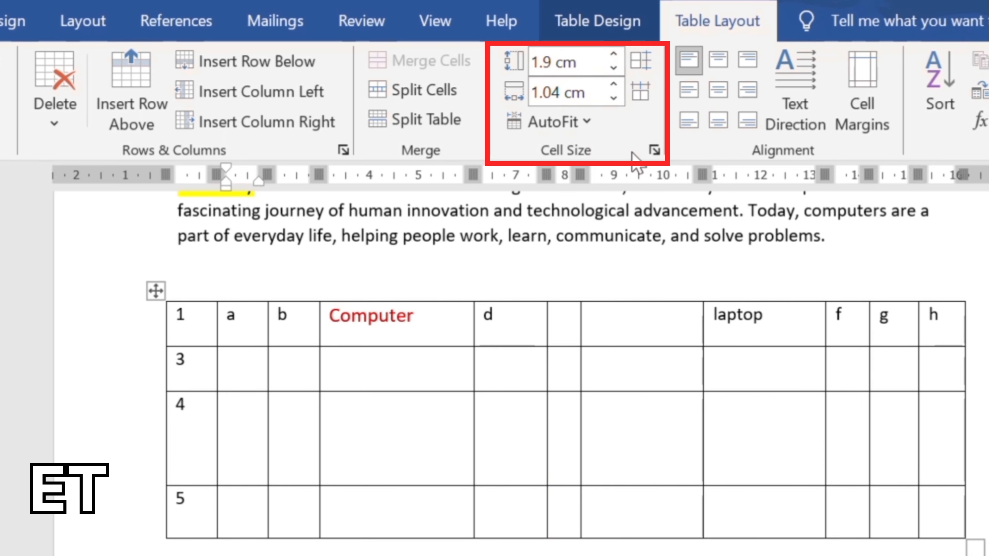
Distribute the table's rows to equal height and its columns to equal width.
left_click(643, 70)
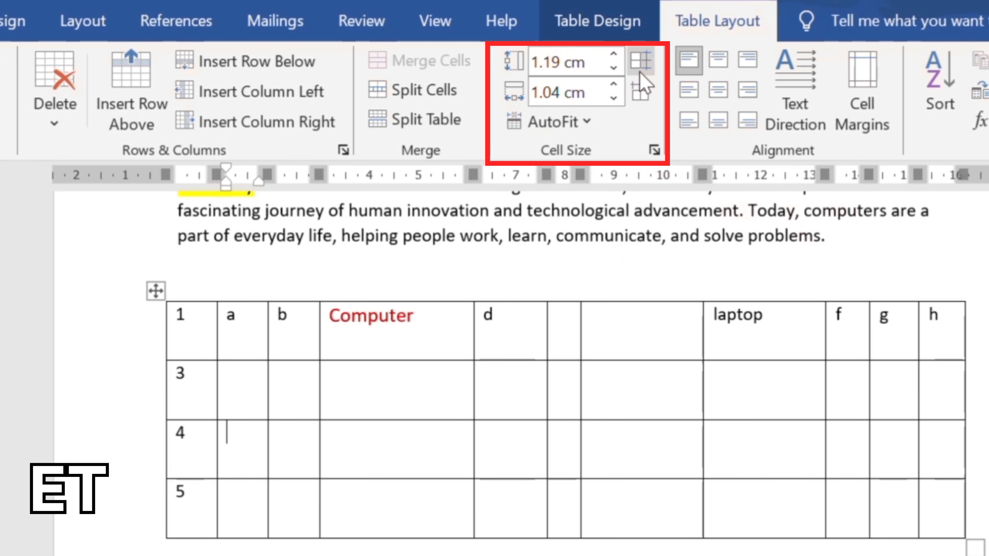
left_click(646, 100)
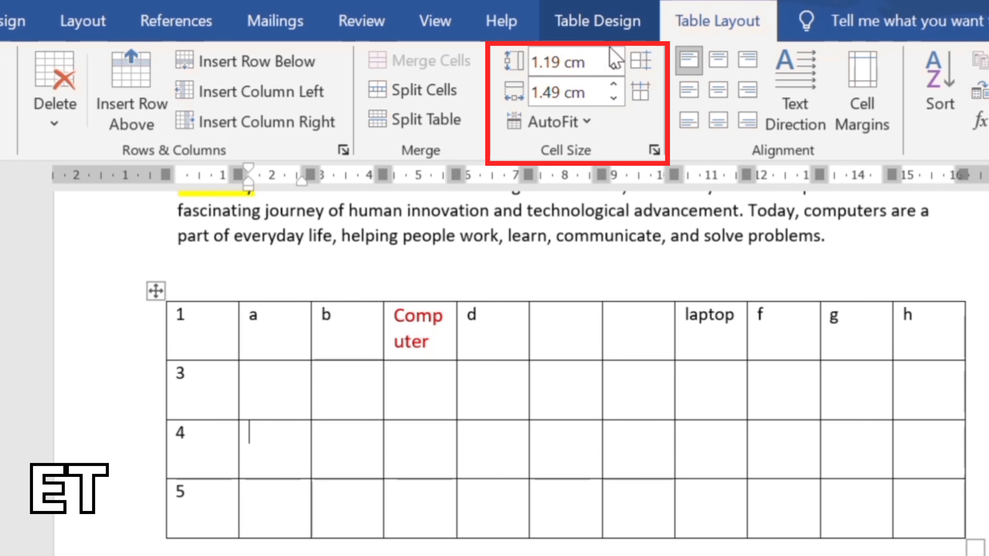
Set the height of row 4 to 1.5 cm and distribute the row heights equally again.
left_click(615, 55)
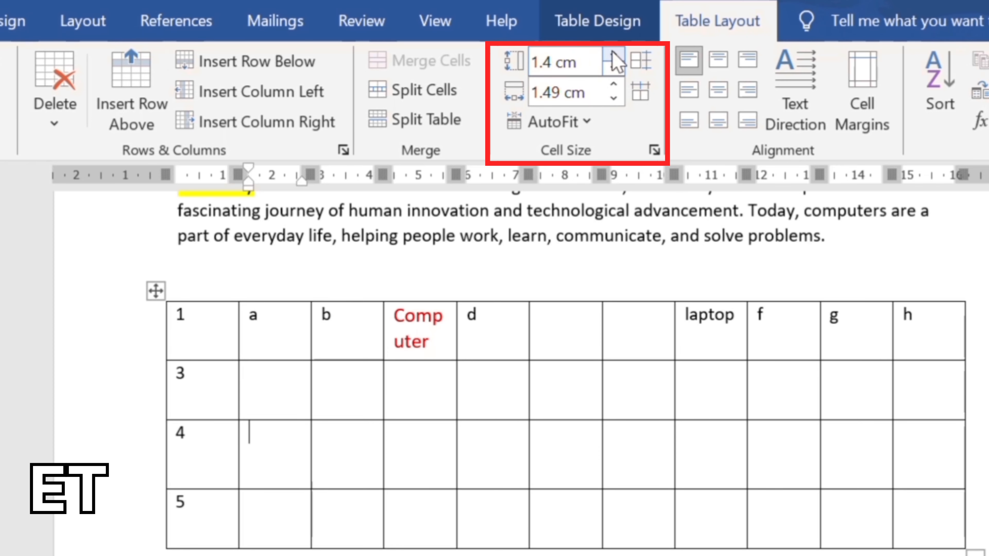
left_click(615, 56)
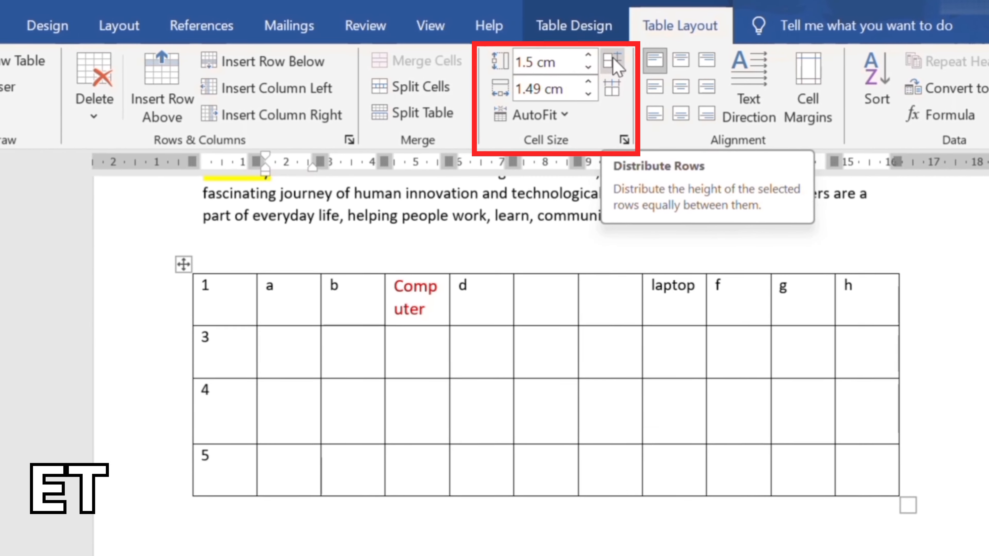
left_click(613, 60)
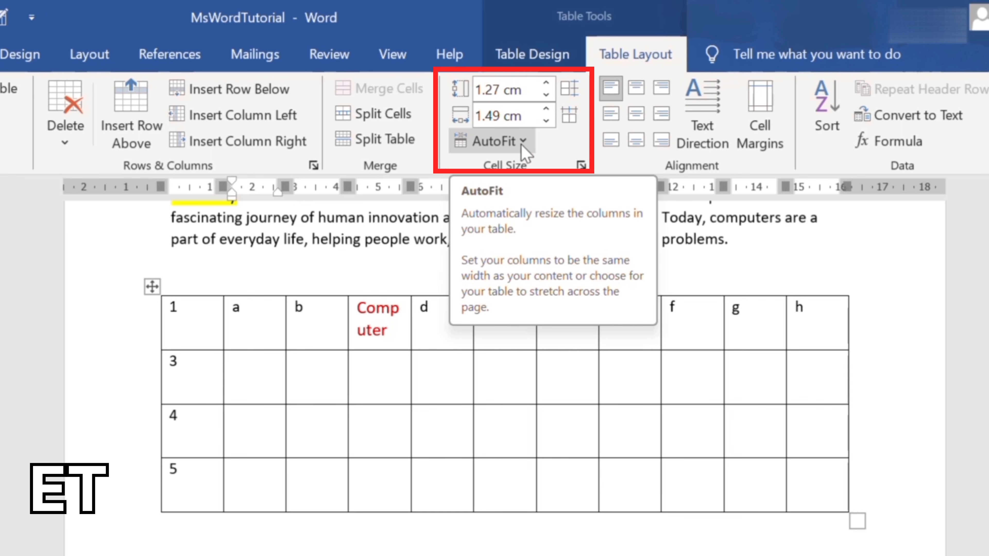
View the AutoFit options, then enter "Computer is an elctronic device" in the empty first-row cell after "d".
left_click(523, 142)
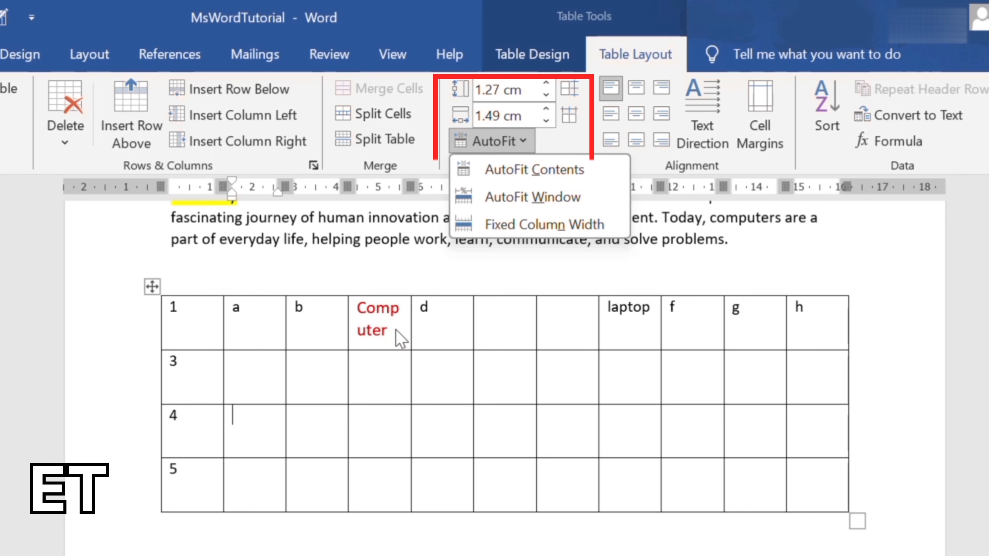
left_click(654, 309)
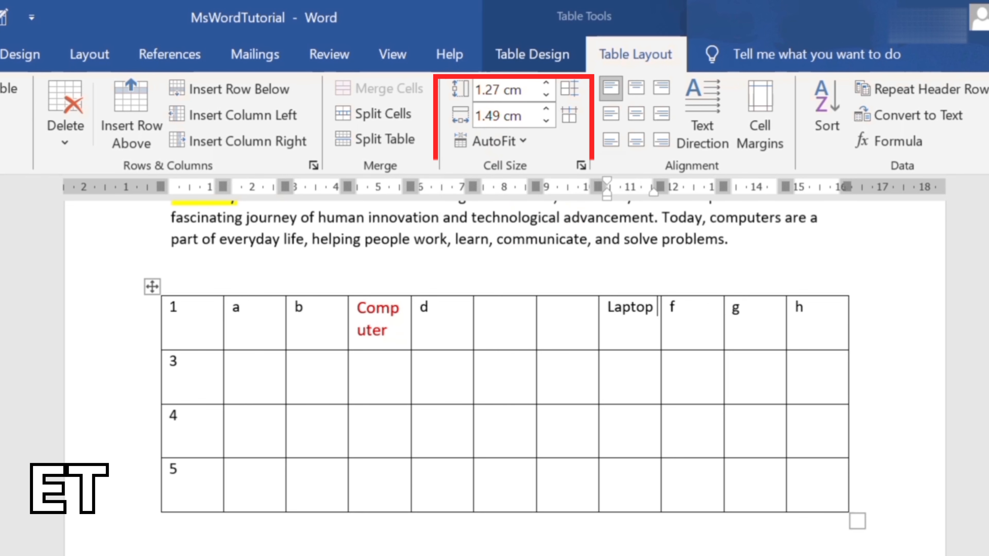
left_click(501, 319)
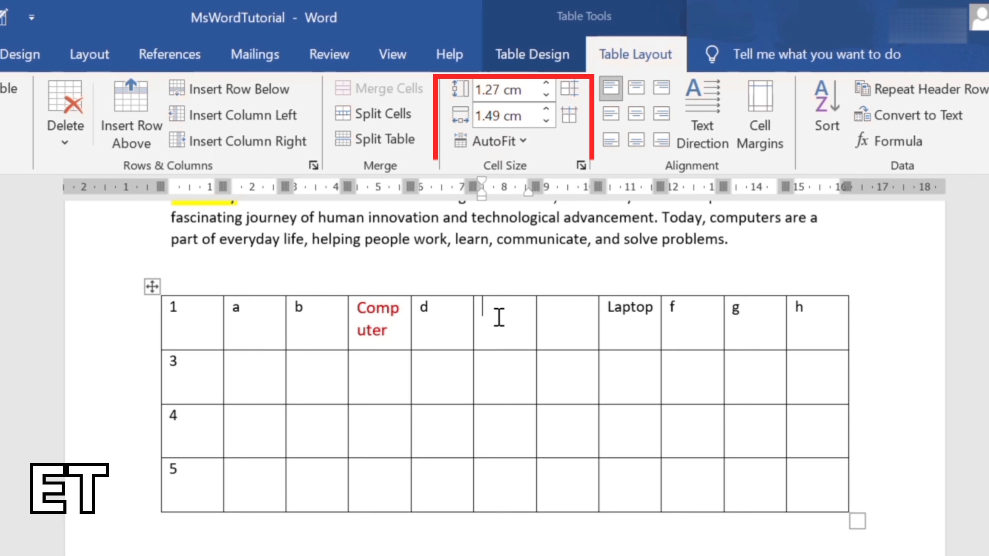
type("computer")
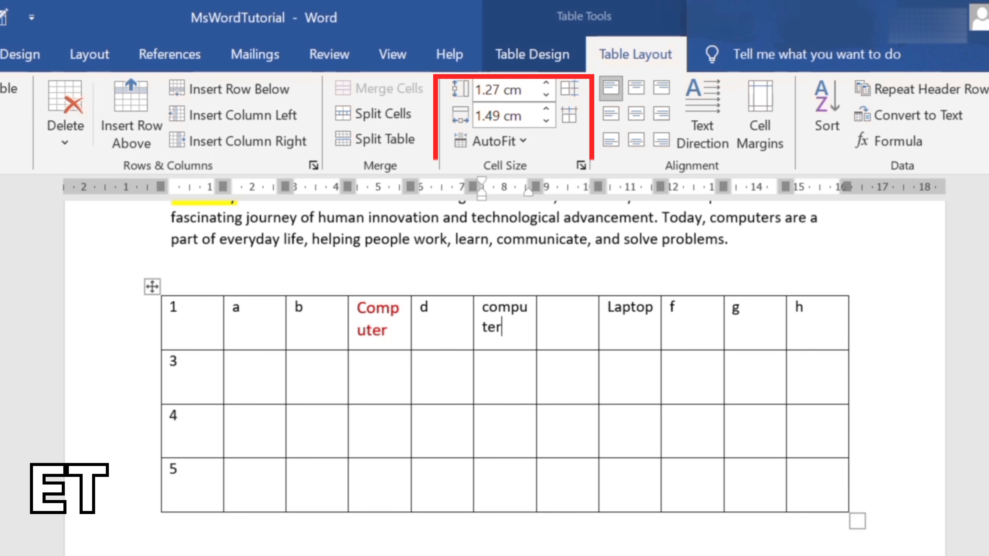
type(" is an")
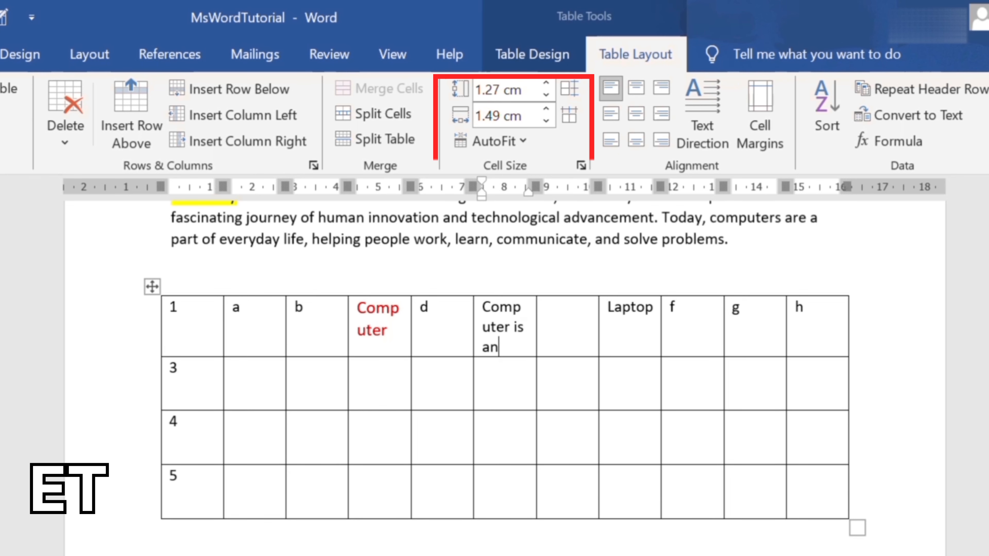
type(" elc")
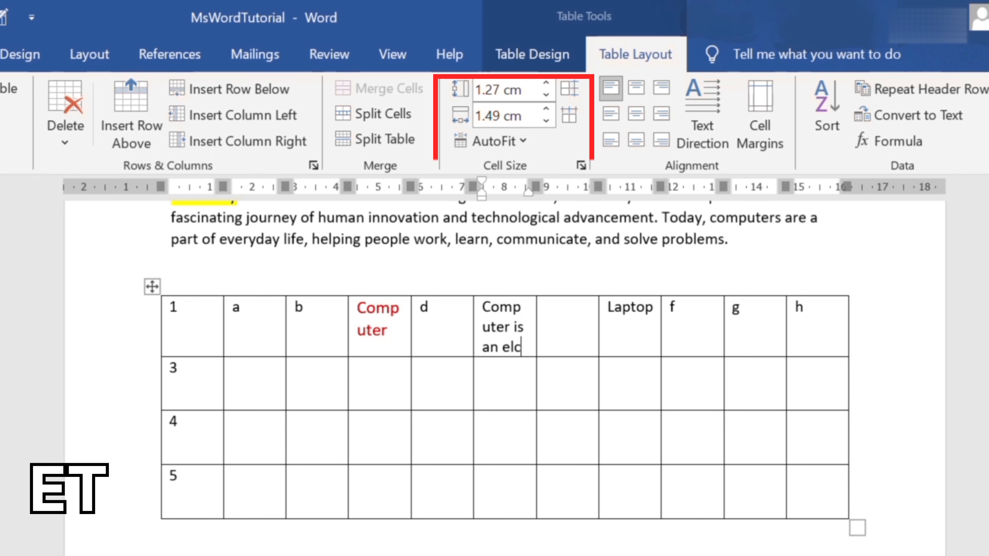
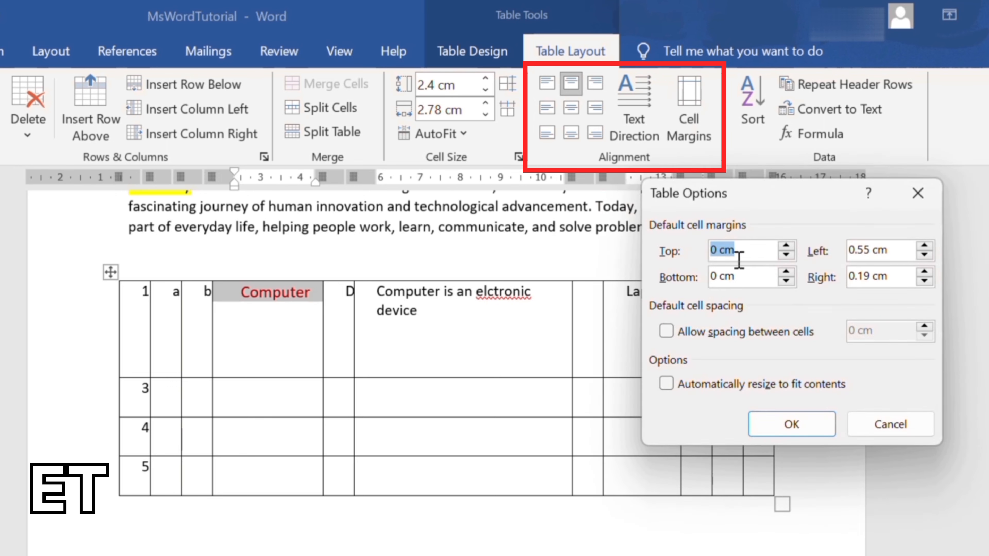
Try a default top cell margin of 0.55 cm on the table, then undo it.
left_click(786, 246)
left_click(786, 246)
left_click(786, 246)
left_click(786, 246)
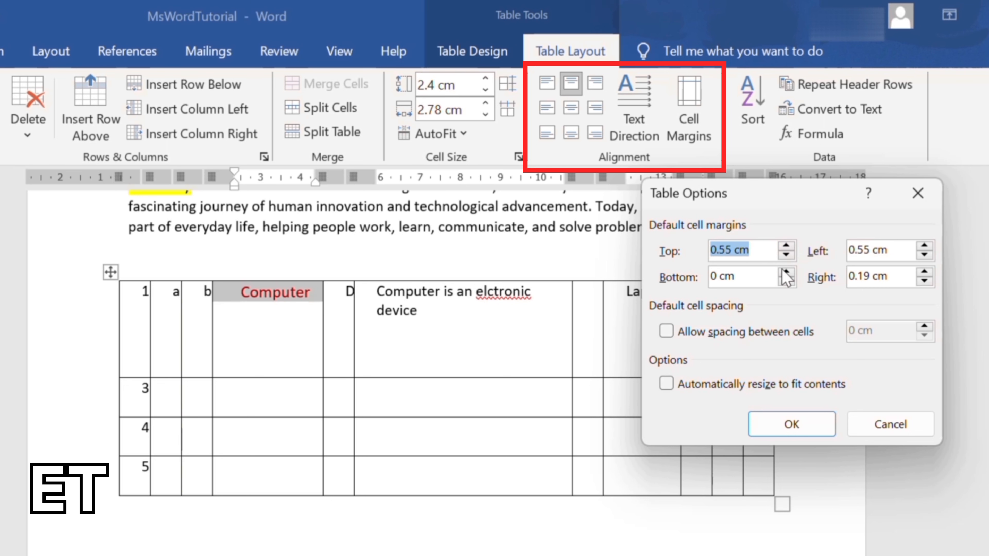
left_click(791, 425)
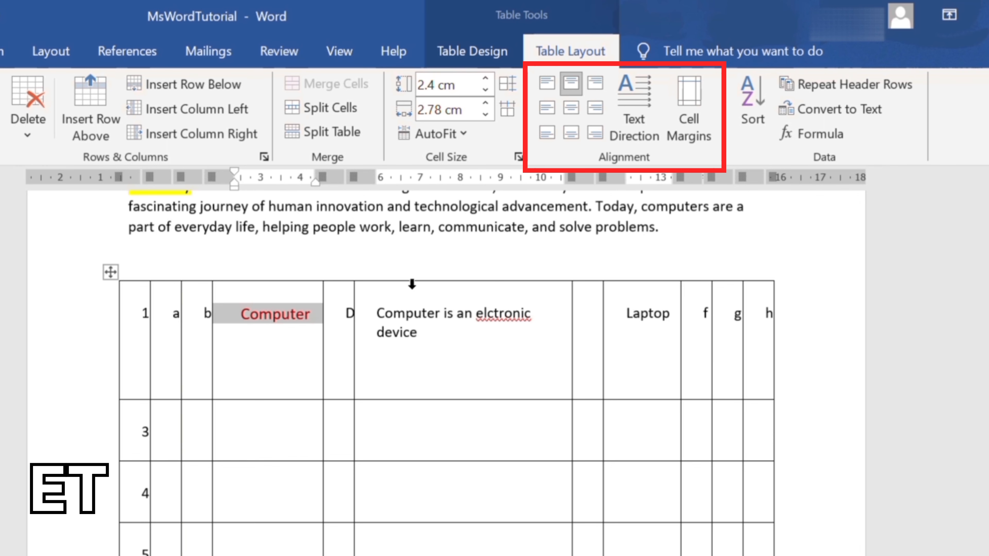
key("ctrl+z")
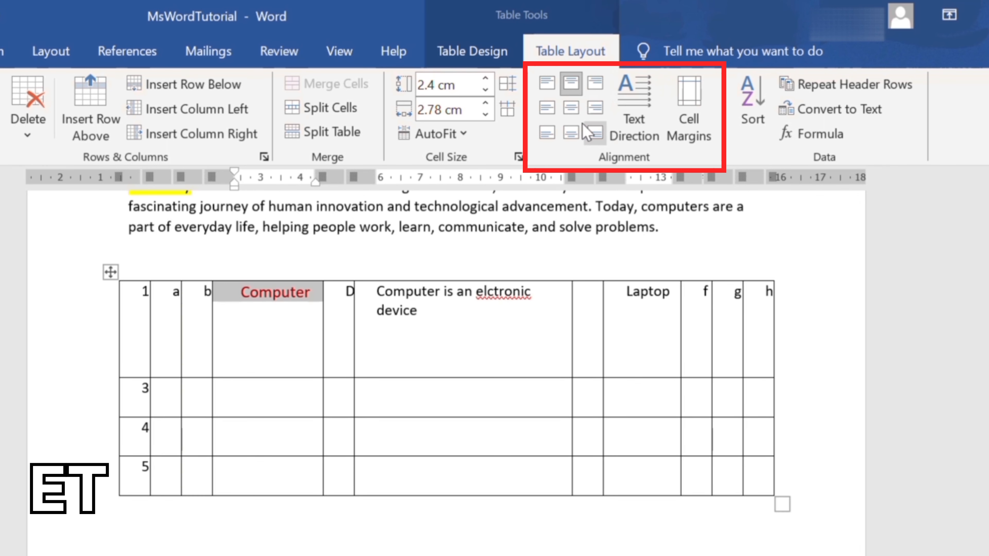
Align the Computer cell's text bottom center and increase the table's default bottom cell margin.
left_click(571, 133)
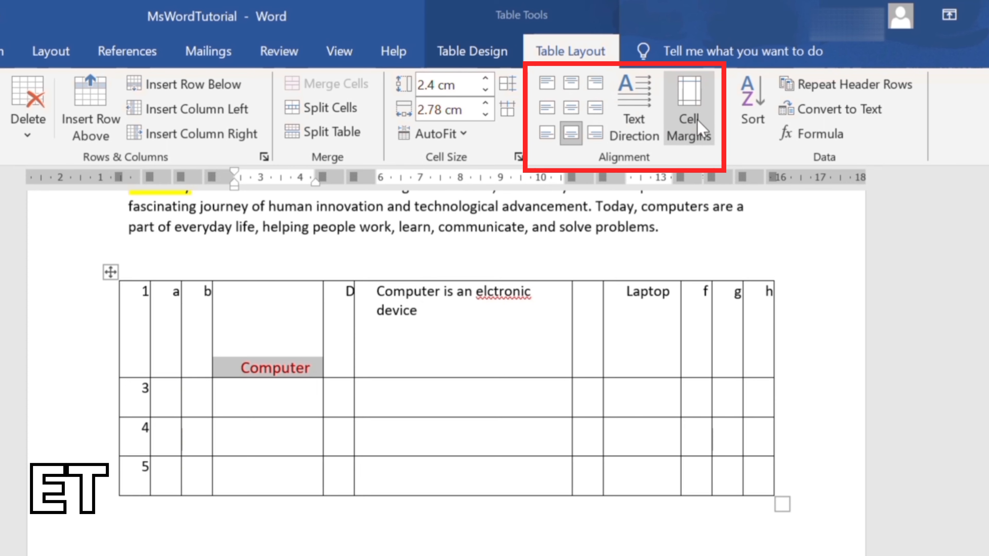
left_click(700, 129)
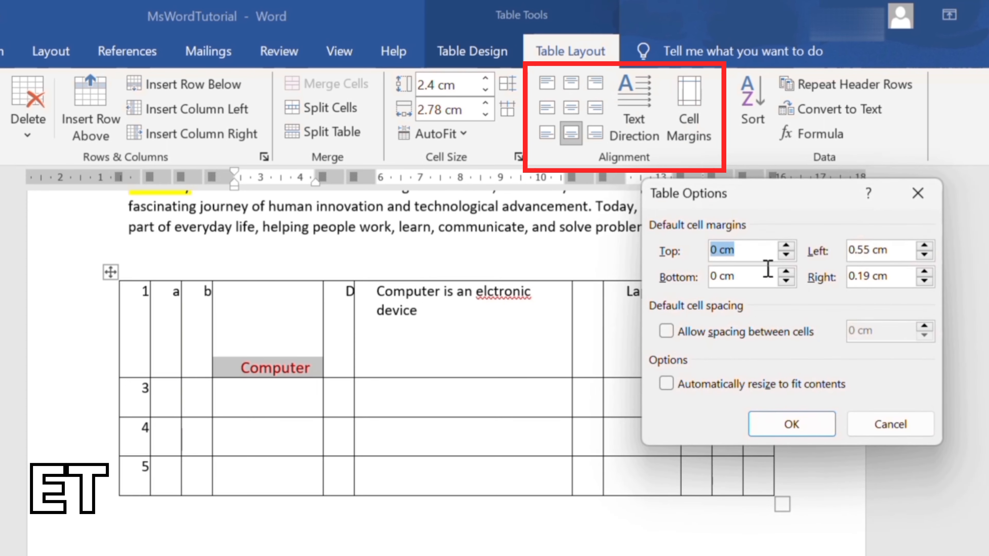
left_click(786, 272)
left_click(786, 271)
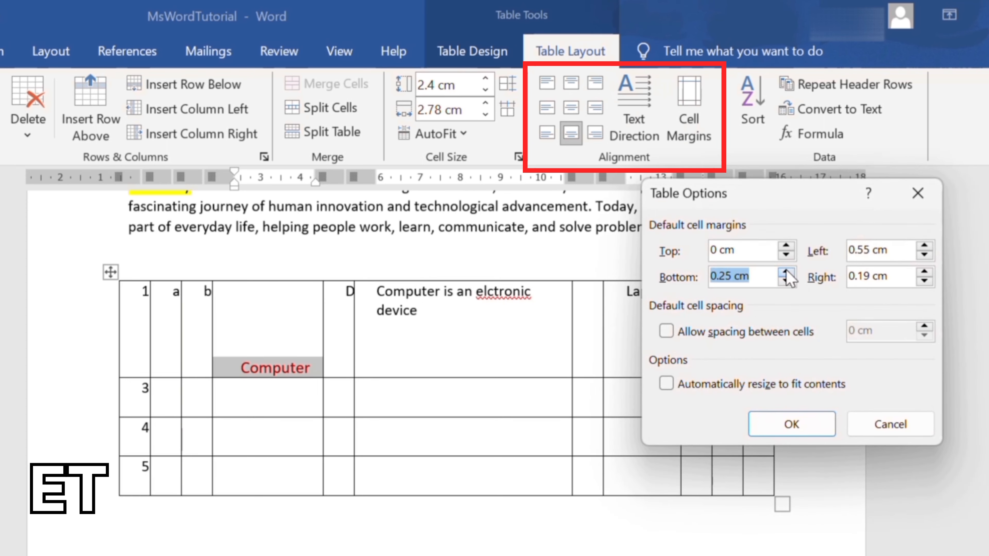
left_click(785, 271)
left_click(792, 424)
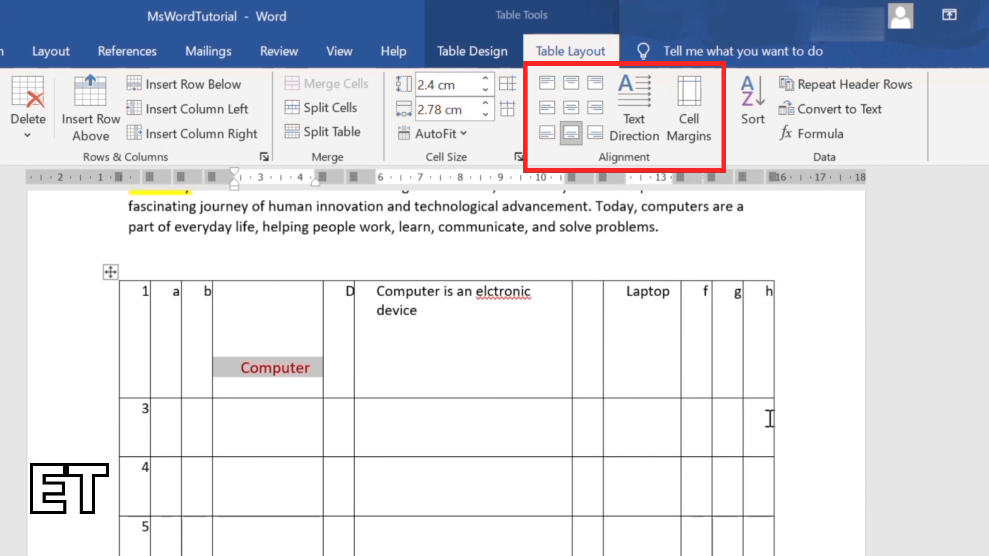
Add "is a" after Computer in its cell, then undo that text and the bottom margin change.
left_click(316, 376)
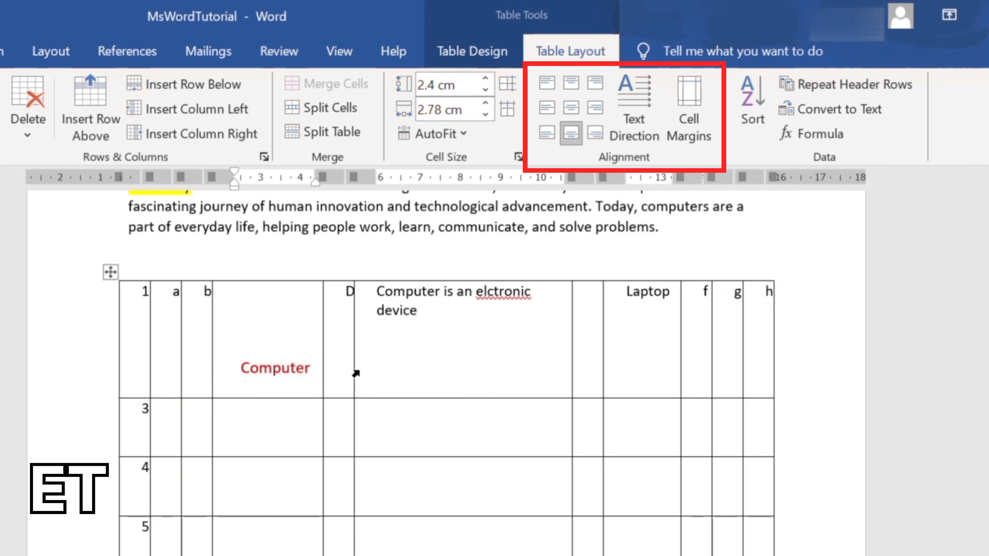
type("is a")
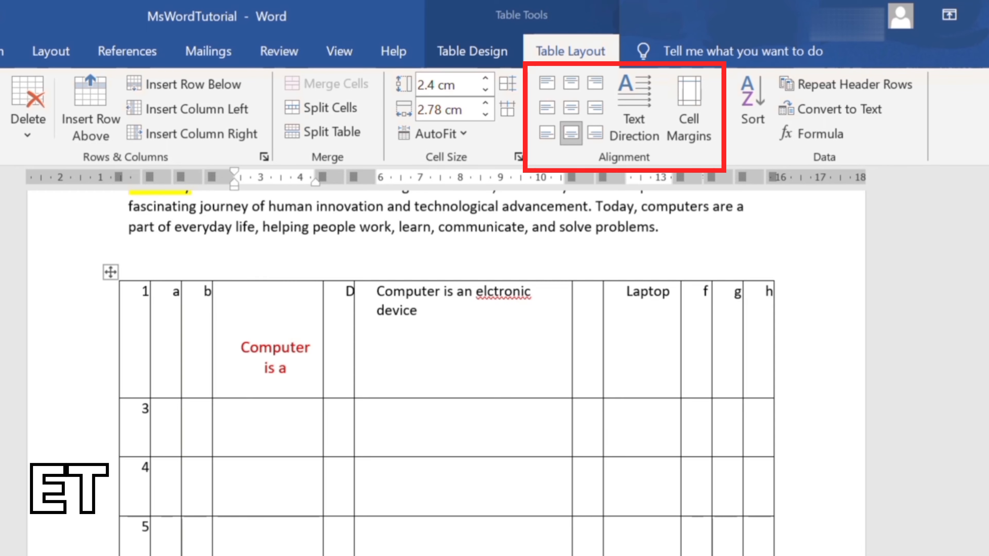
key("ctrl+z")
key("ctrl+z")
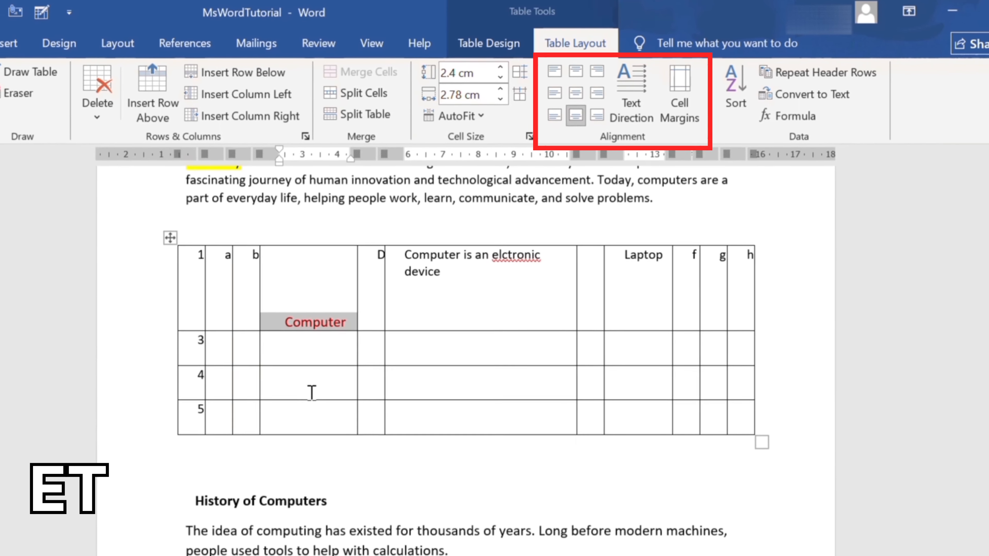
Undo the Computer cell's bottom alignment and center its text horizontally and vertically instead.
key("ctrl+z")
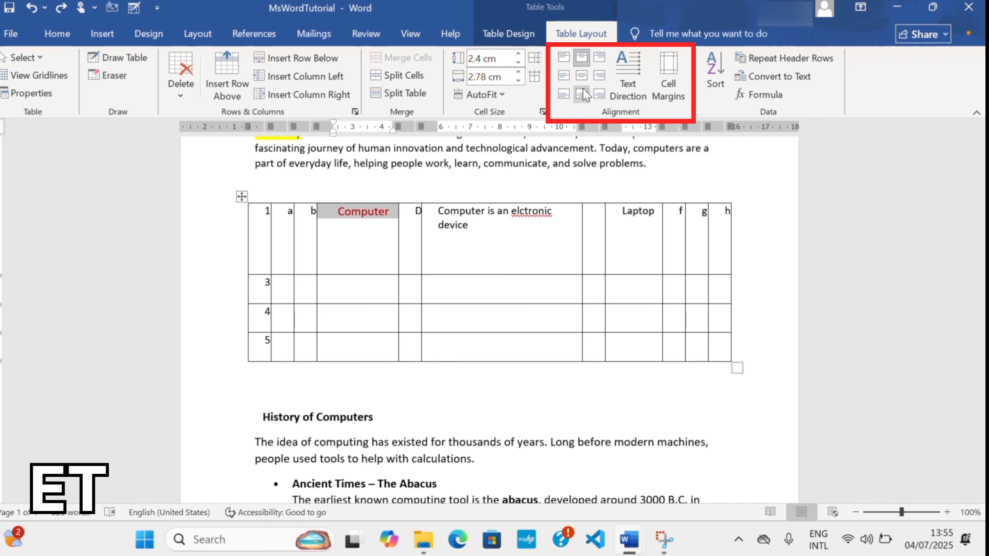
left_click(584, 77)
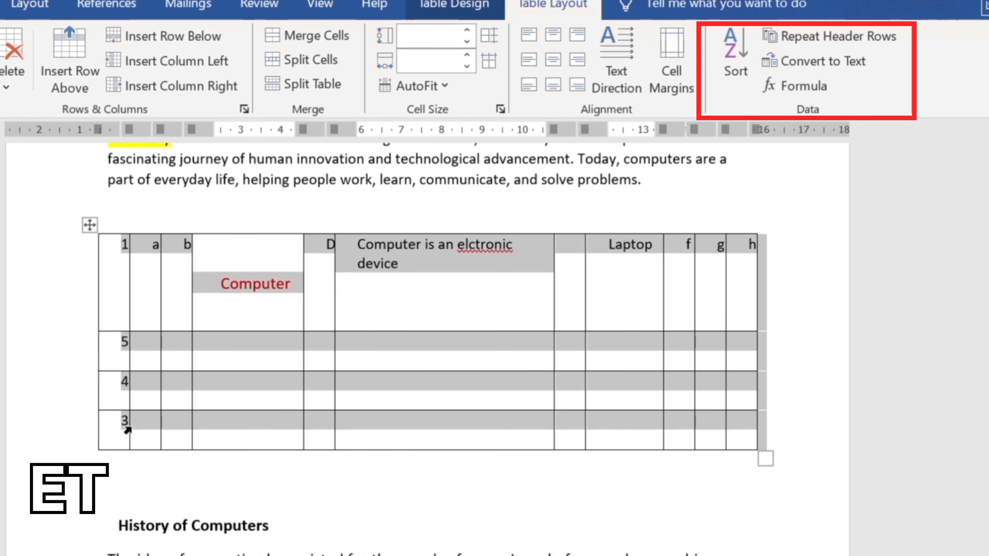
Sort the table rows by column 1 as numbers in ascending order, keeping the first row as header row, and deselect the table.
left_click(735, 43)
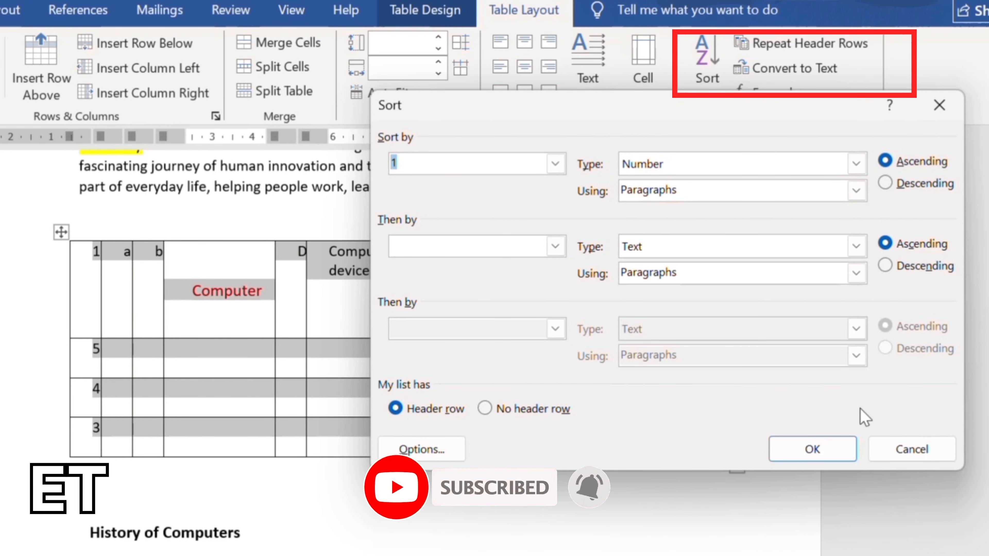
left_click(830, 456)
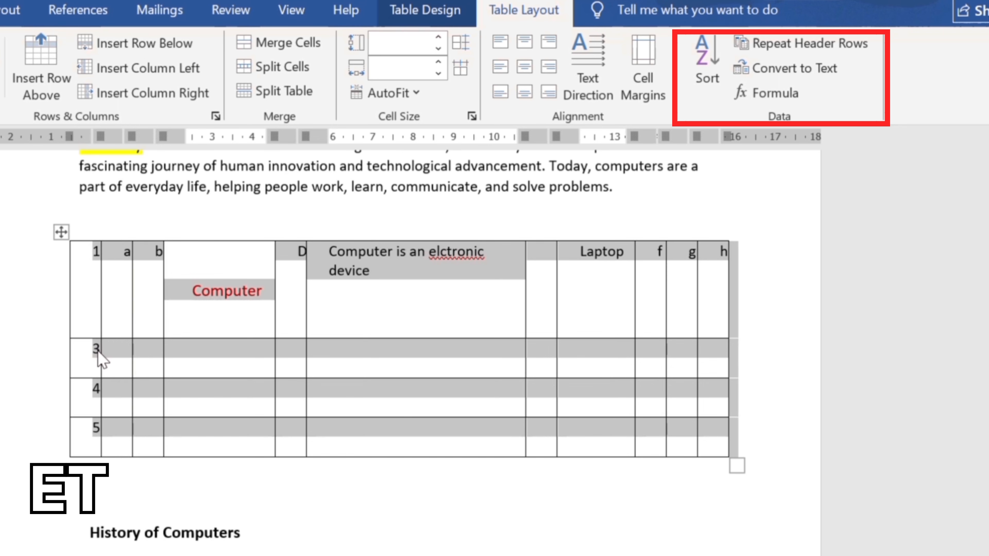
left_click(353, 320)
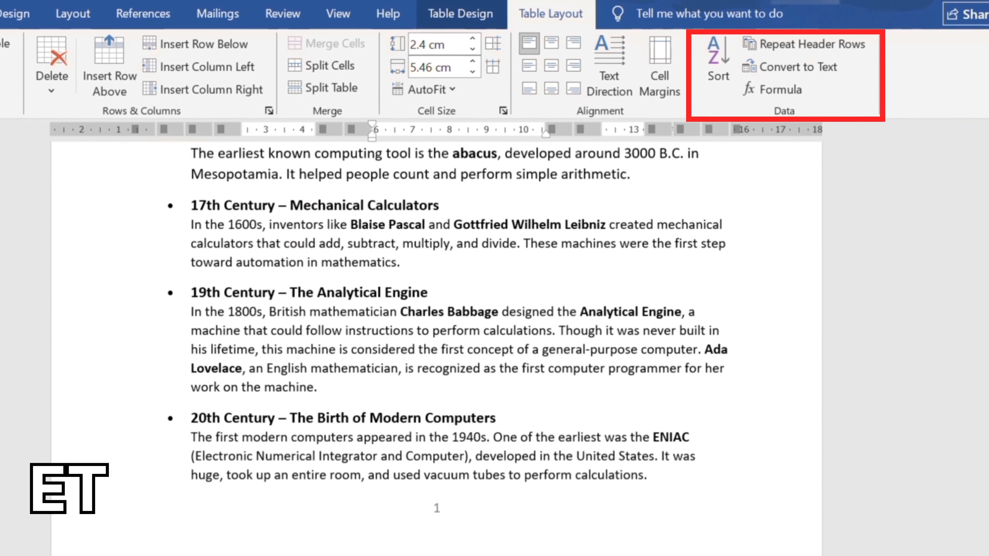
Insert several blank lines between the last Stylistic Sets bullet and the long table with the blue header row.
left_click_drag(988, 260, 987, 472)
left_click_drag(988, 400, 988, 460)
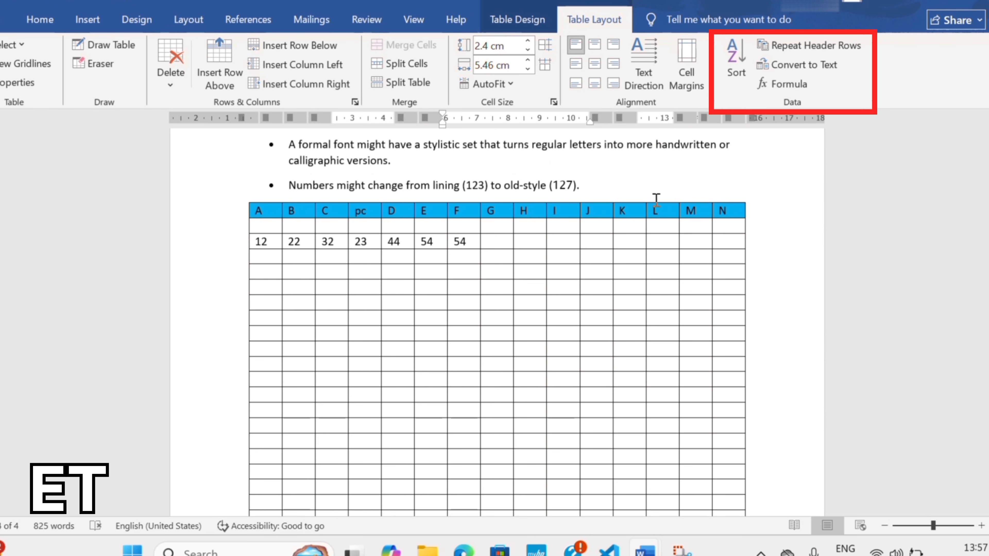
scroll(854, 199, "down", 5)
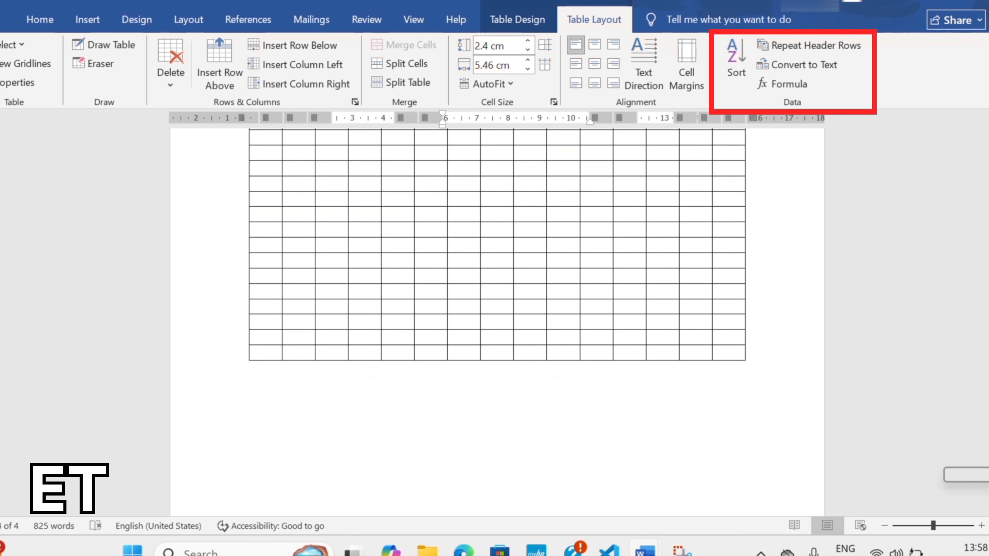
scroll(497, 272, "down", 4)
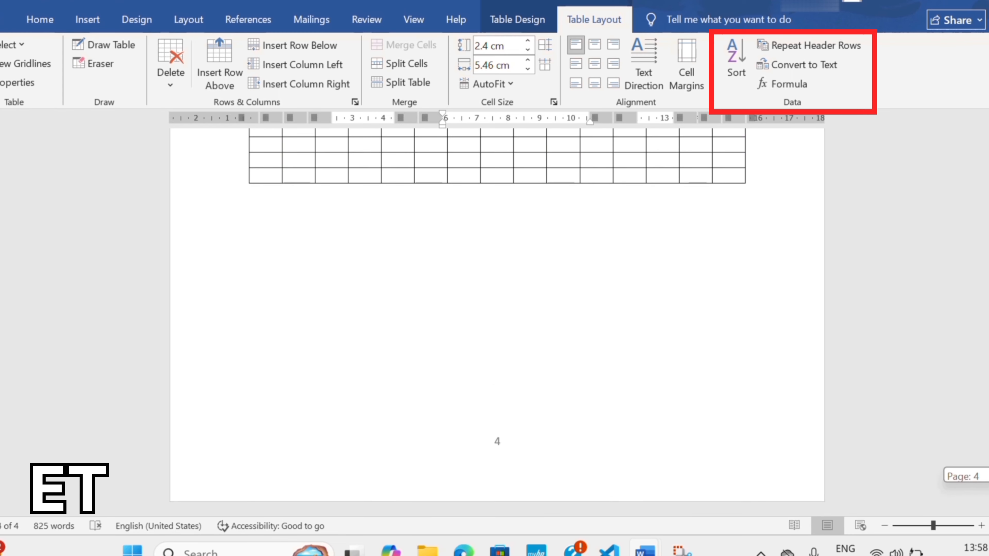
scroll(694, 277, "up", 9)
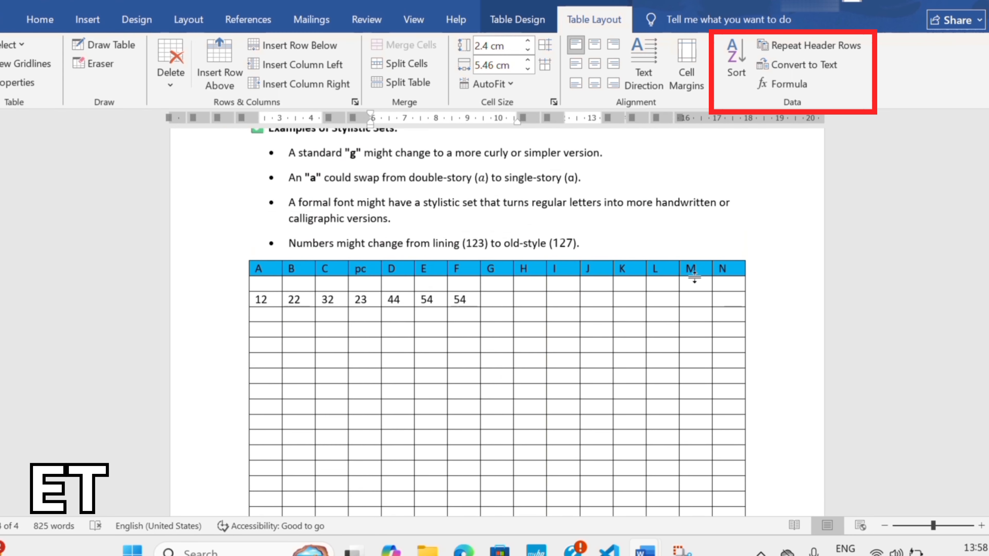
left_click(605, 236)
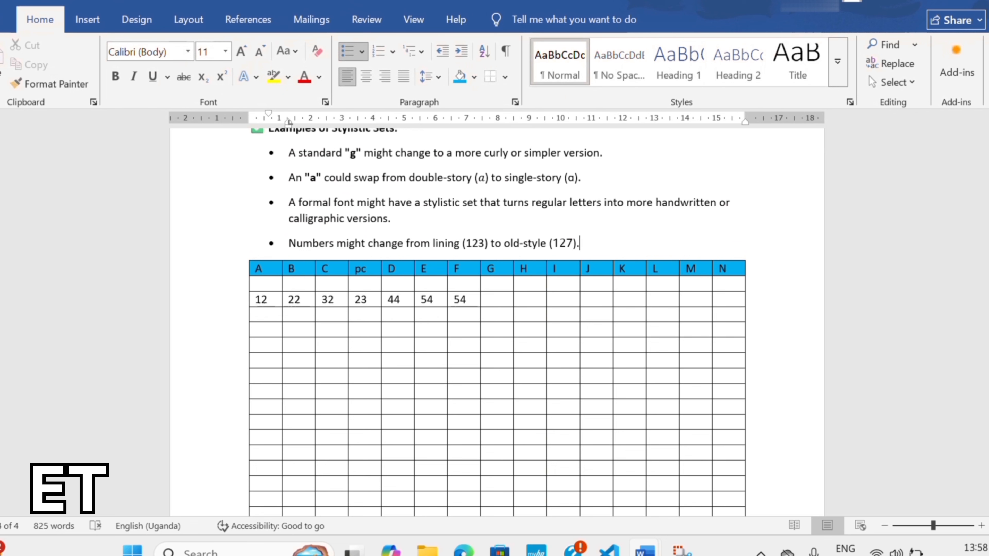
key("Return")
key("Return")
key("Return")
key("Return")
key("Return")
key("Return")
key("Return")
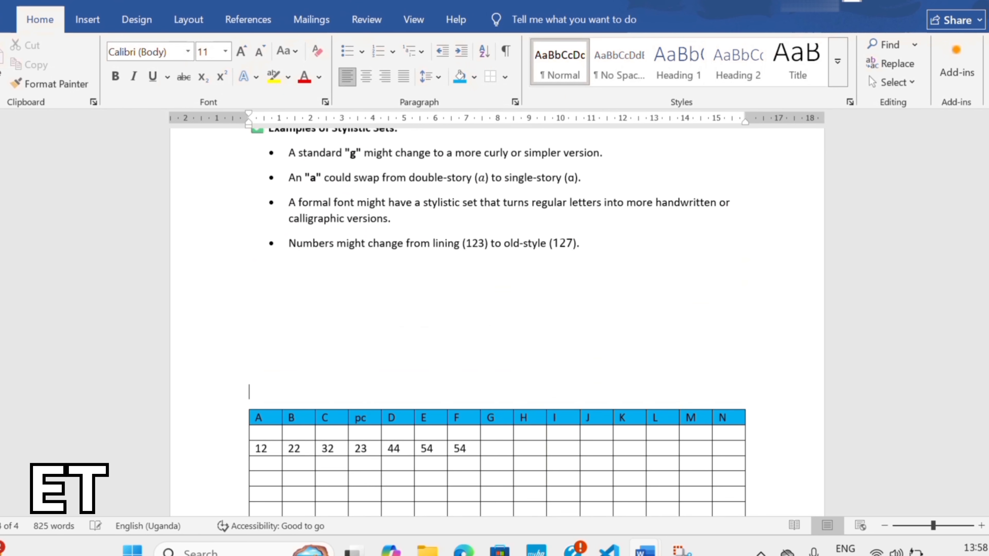
Examine how the long table continues from page 4 onto page 5 and whether its header row repeats there.
mouse_move(988, 434)
left_mouse_down()
mouse_move(988, 467)
mouse_move(988, 440)
left_mouse_up()
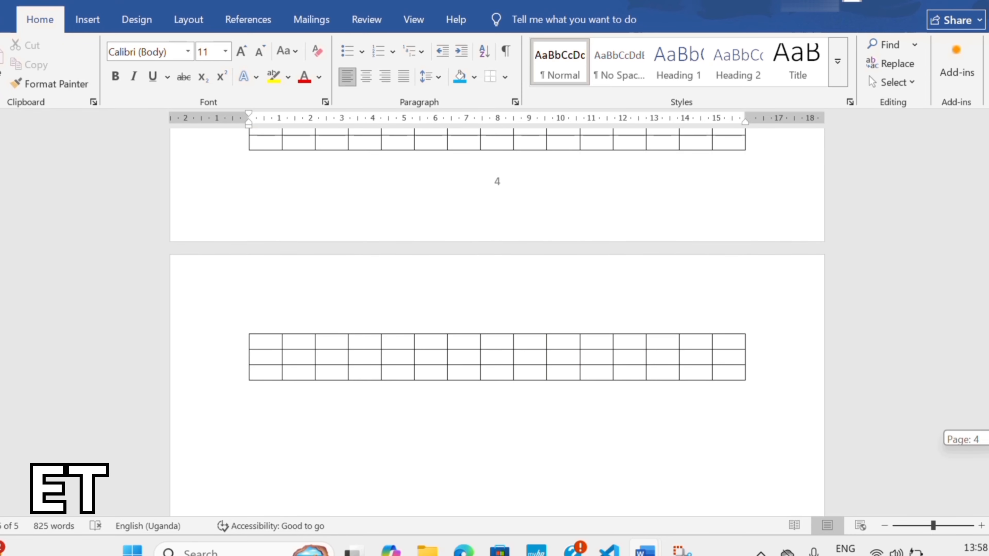
scroll(504, 233, "up", 12)
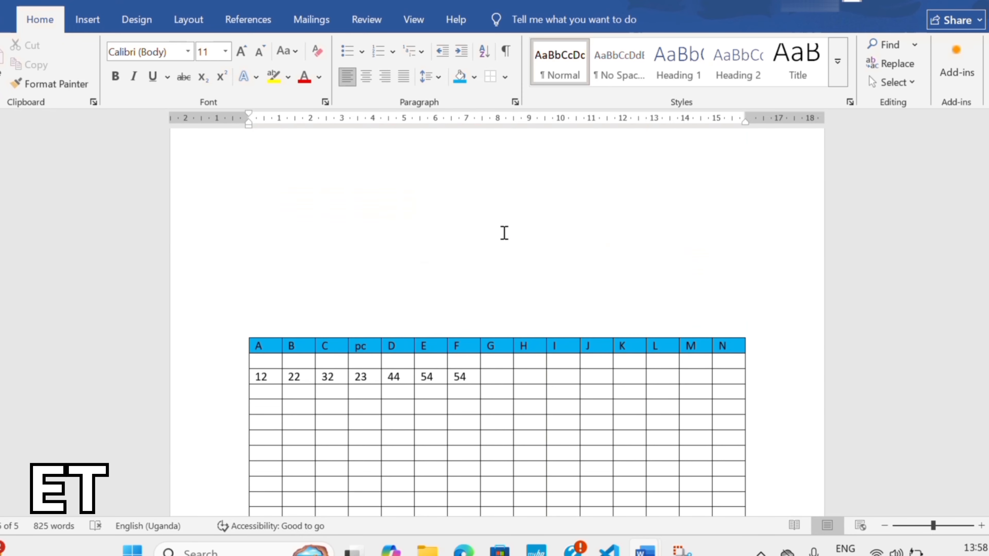
scroll(480, 222, "up", 3)
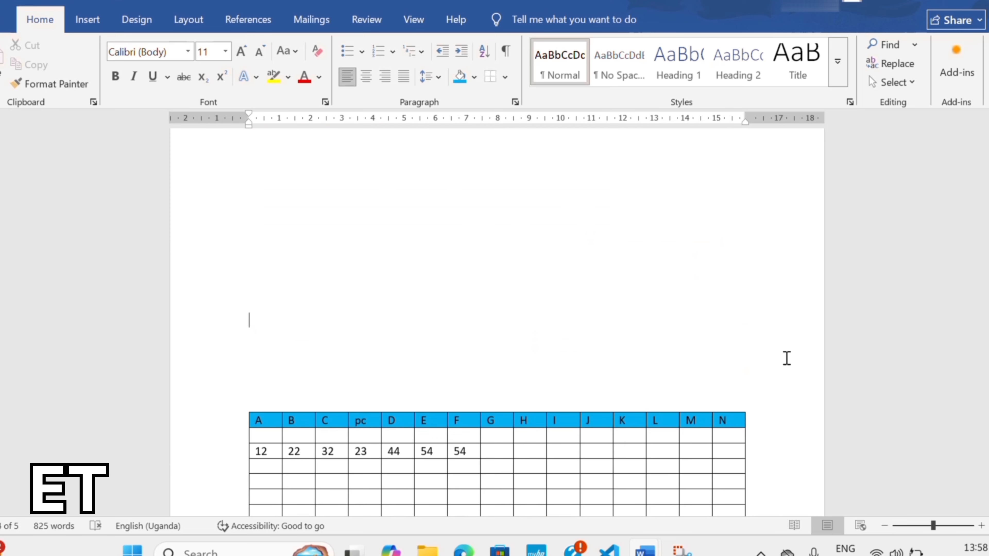
scroll(497, 322, "down", 15)
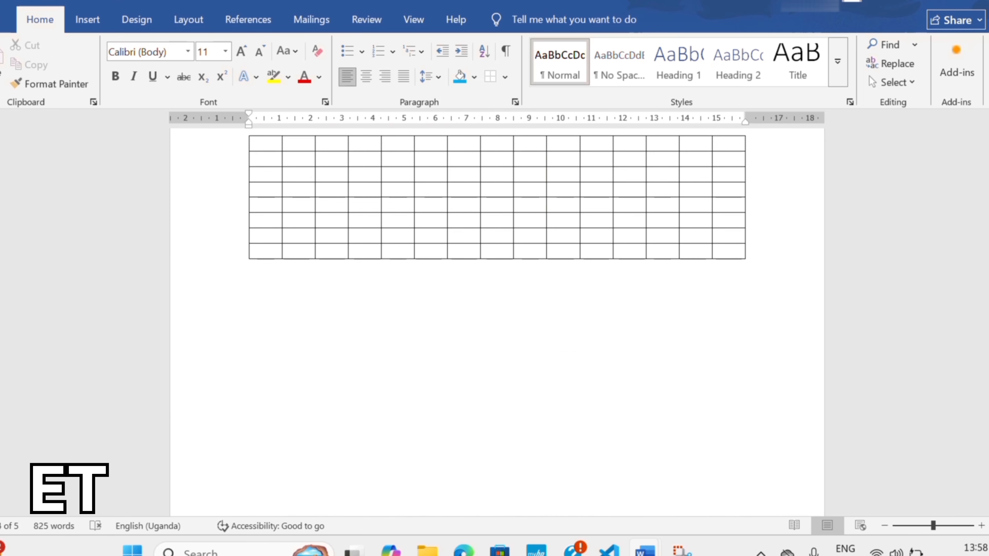
scroll(497, 300, "up", 4)
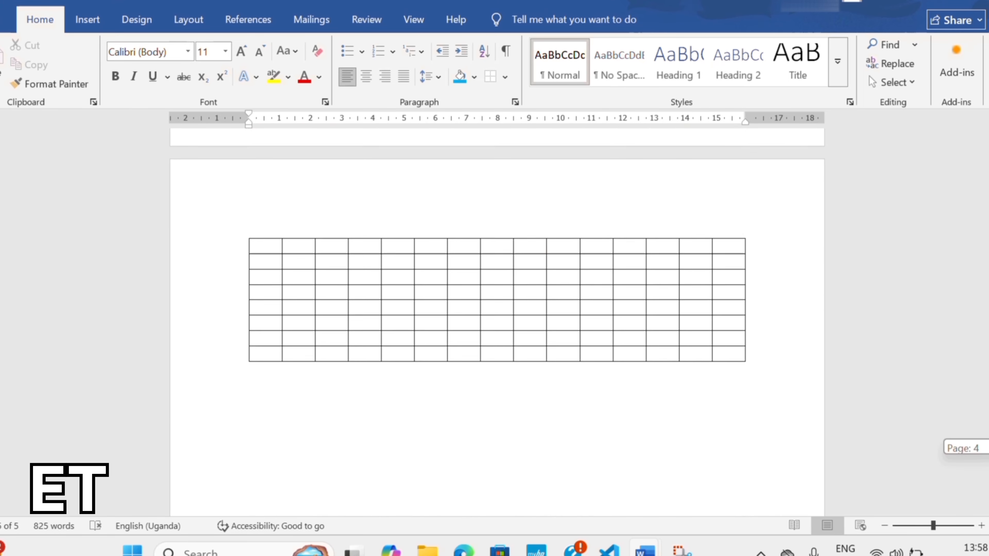
scroll(496, 322, "up", 1)
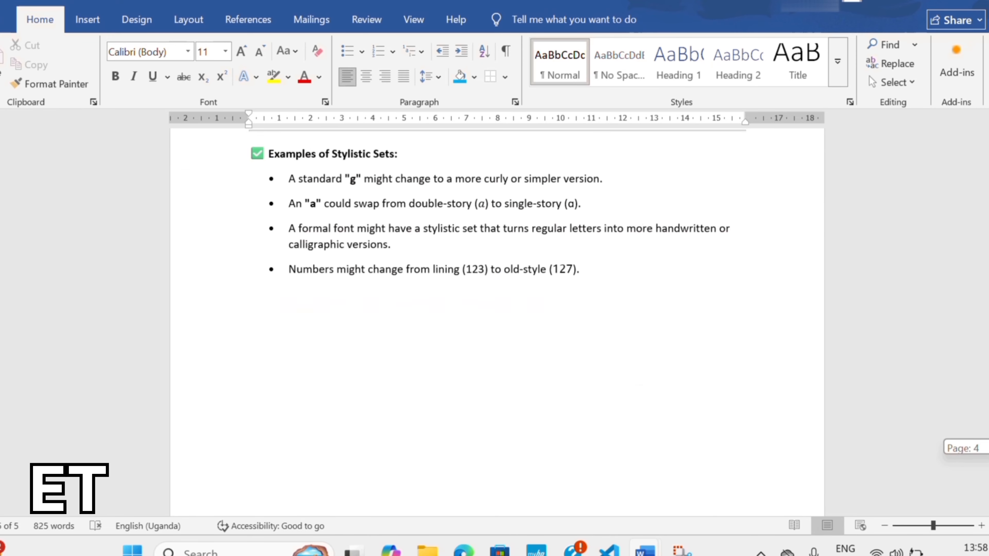
scroll(971, 316, "up", 5)
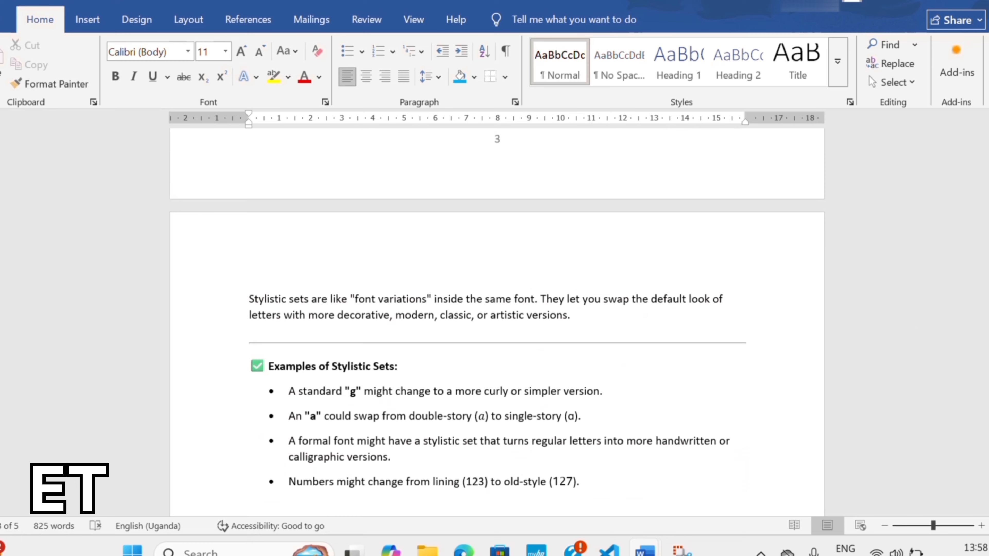
Insert many more blank lines below the last Stylistic Sets bullet so the long table breaks across pages 4 and 5.
scroll(497, 323, "down", 15)
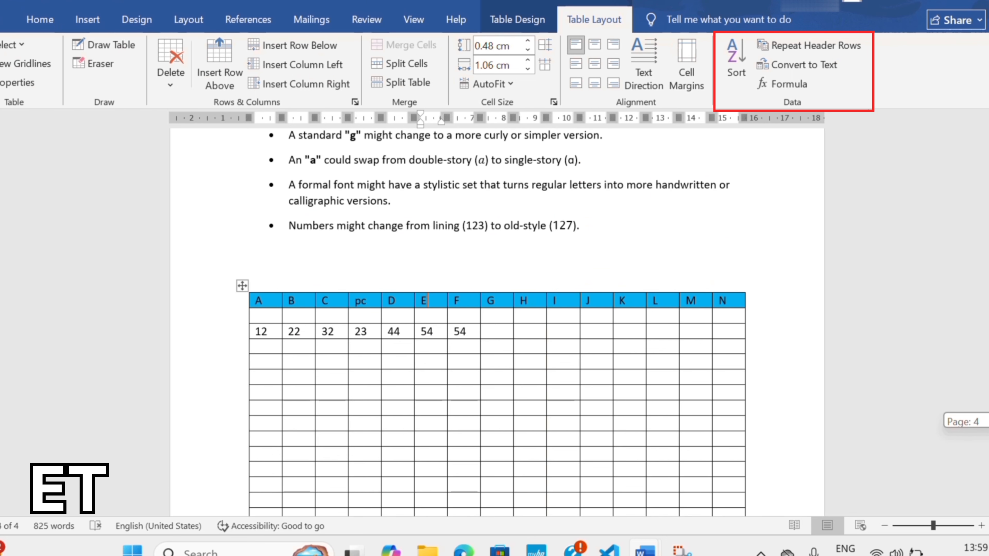
left_click(671, 236)
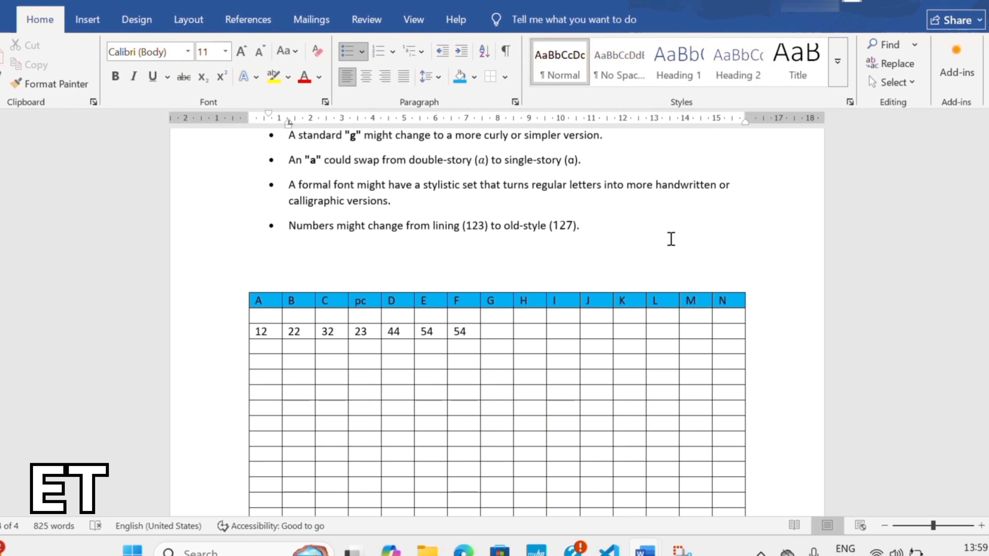
key("Return")
key("Return")
key("Return")
key("Return")
key("Return")
key("Return")
key("Return")
key("Return")
key("Return")
key("Return")
key("Return")
key("Return")
key("Return")
key("Return")
key("Return")
key("Return")
key("Return")
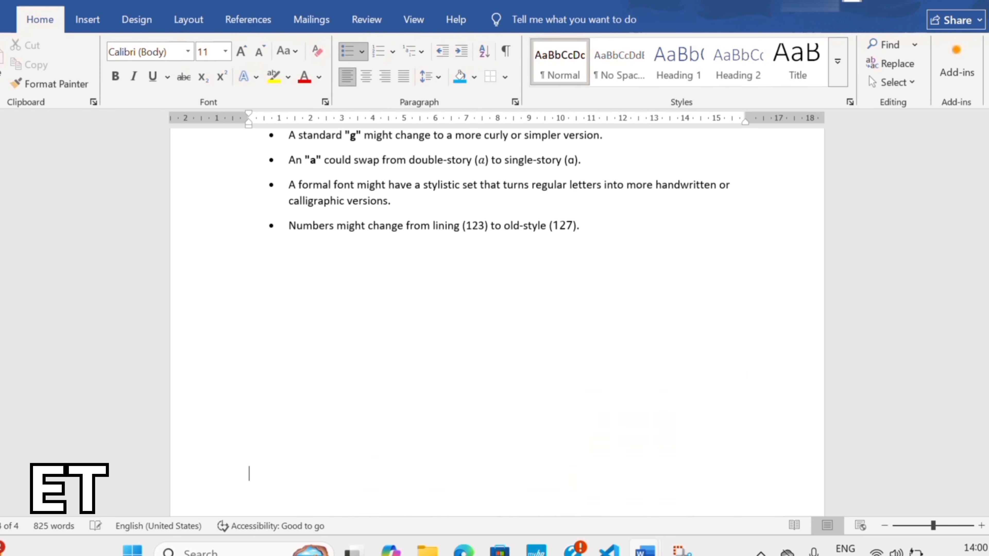
Check how the long table splits across pages 4 and 5, and make its blue header row repeat on page 5.
left_click(673, 306)
scroll(673, 306, "up", 8)
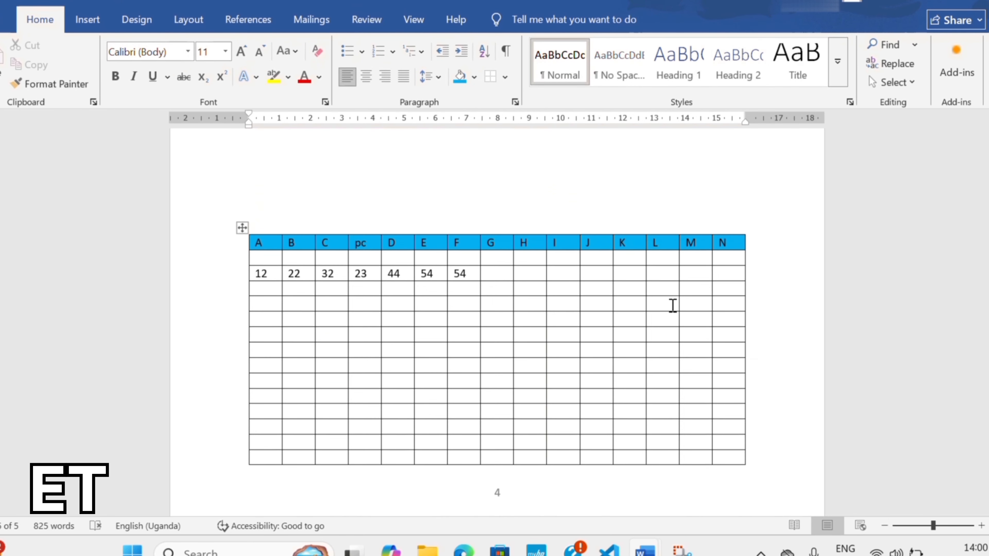
scroll(672, 303, "down", 6)
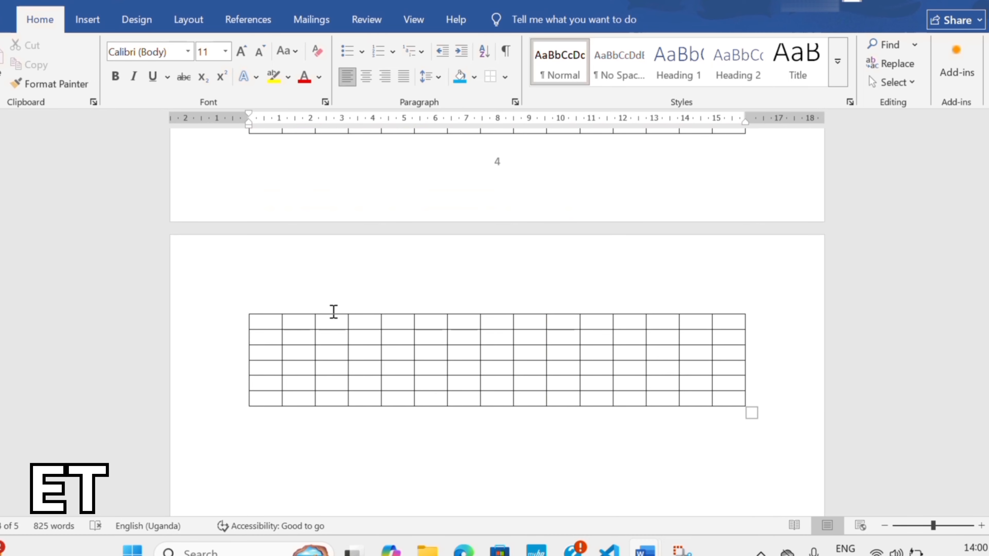
scroll(399, 282, "up", 6)
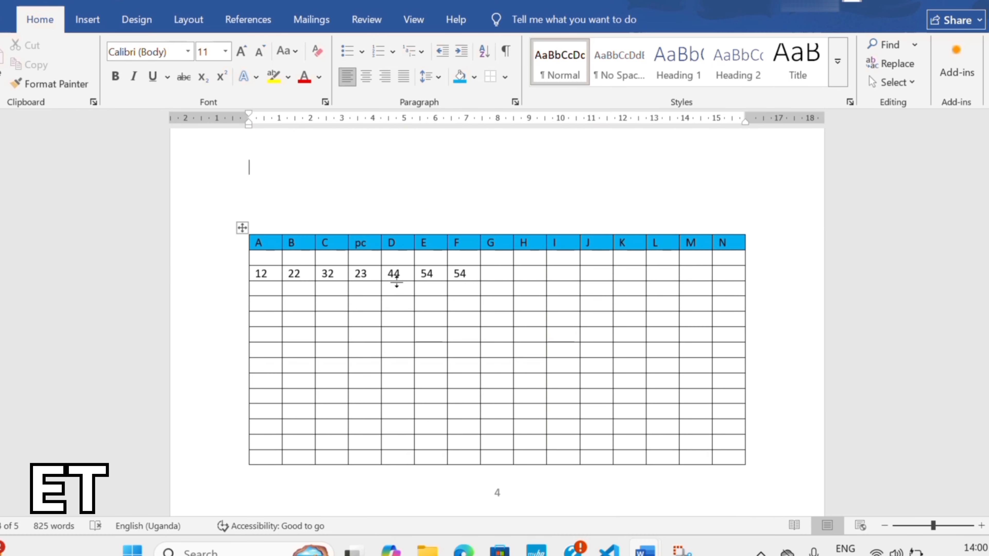
left_click(906, 527)
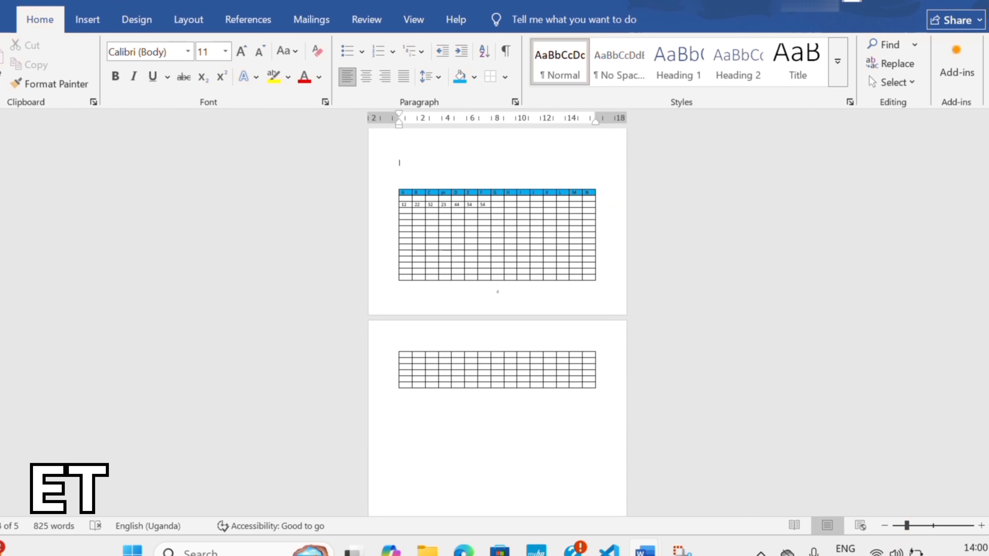
mouse_move(449, 187)
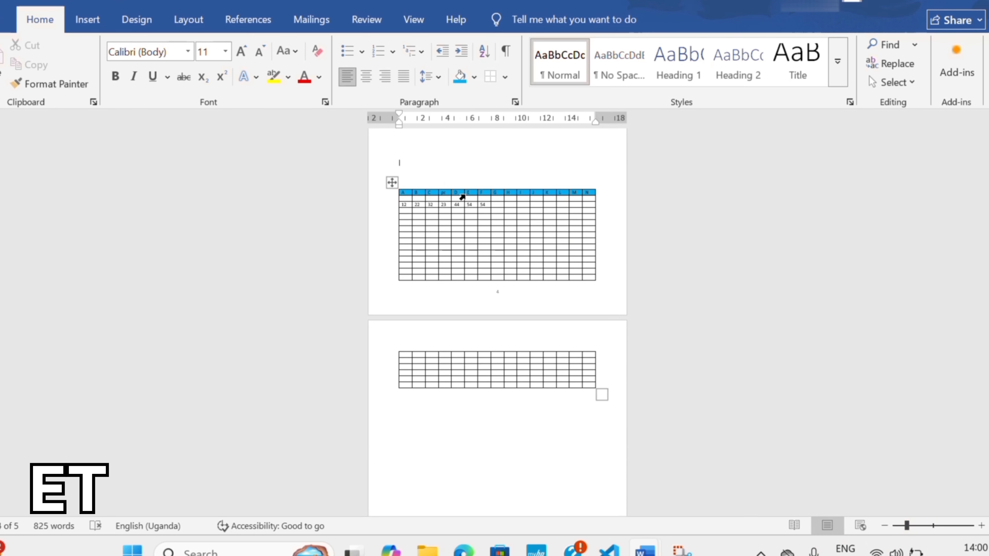
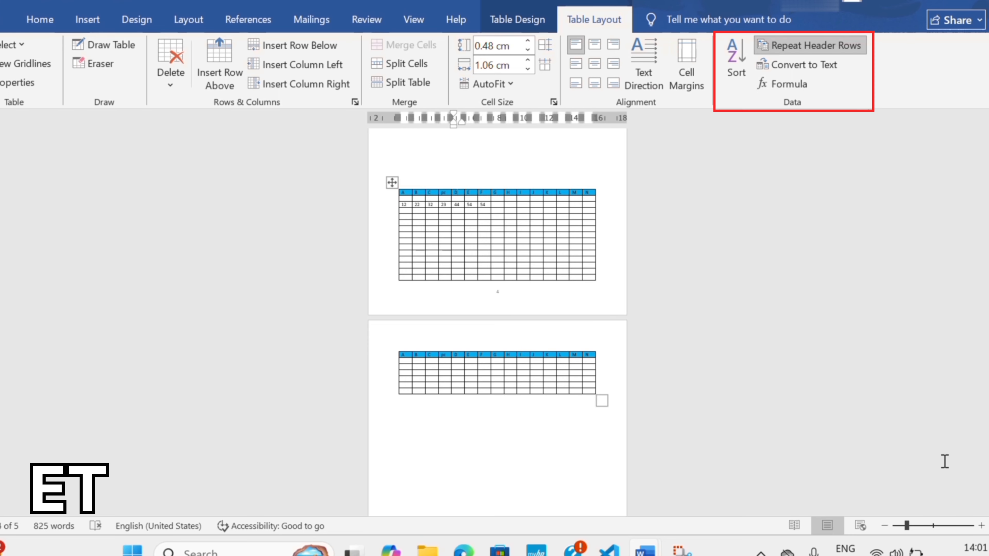
Undo the header row repetition and the blank lines added above the long table.
left_click(948, 352)
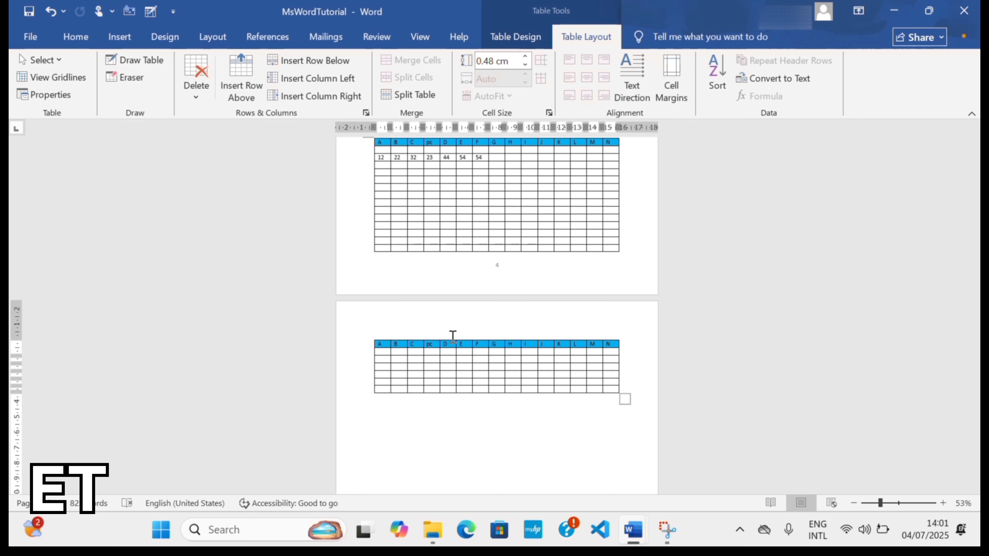
left_click(453, 338)
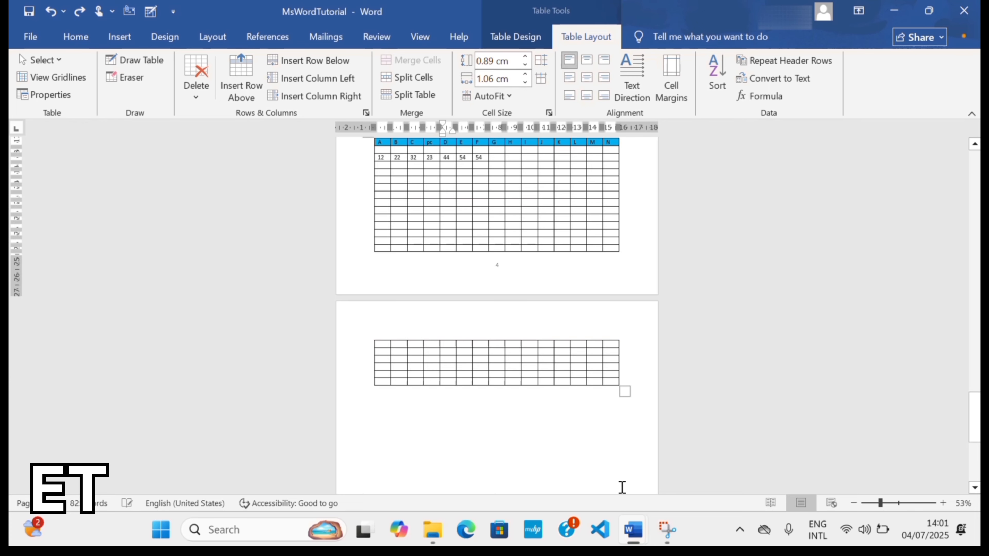
left_click(900, 504)
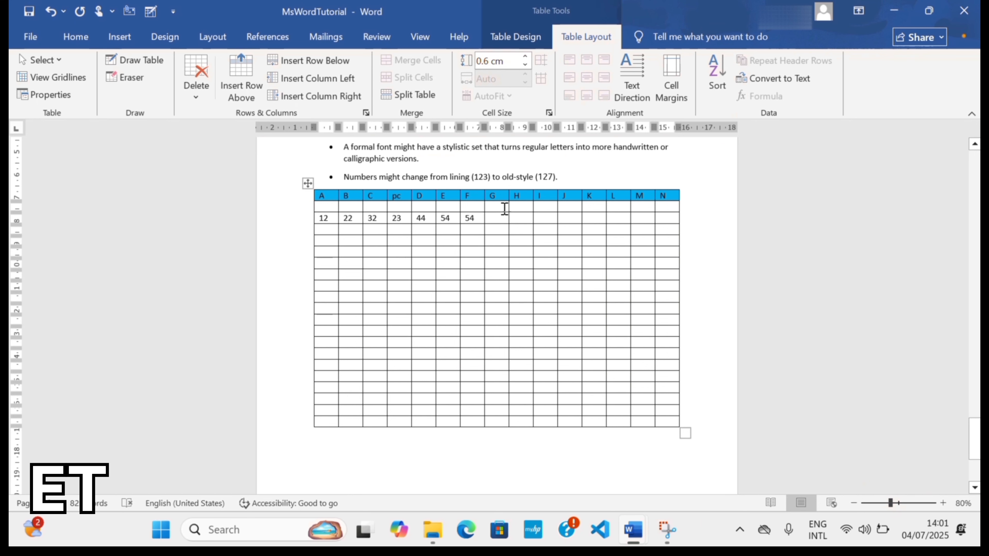
Convert the long table to text separated by tabs, inspect the resulting lines, and undo the conversion.
left_click(505, 210)
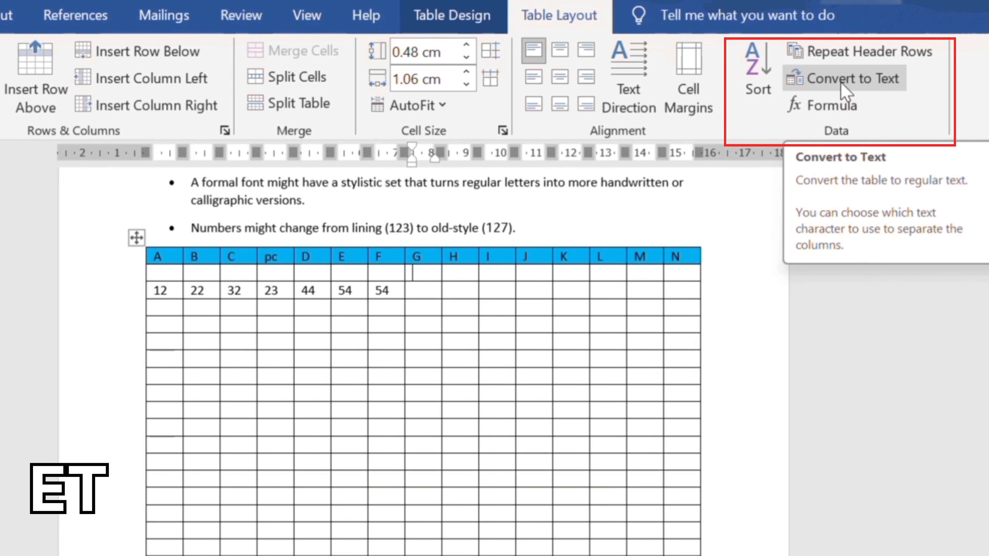
left_click(809, 84)
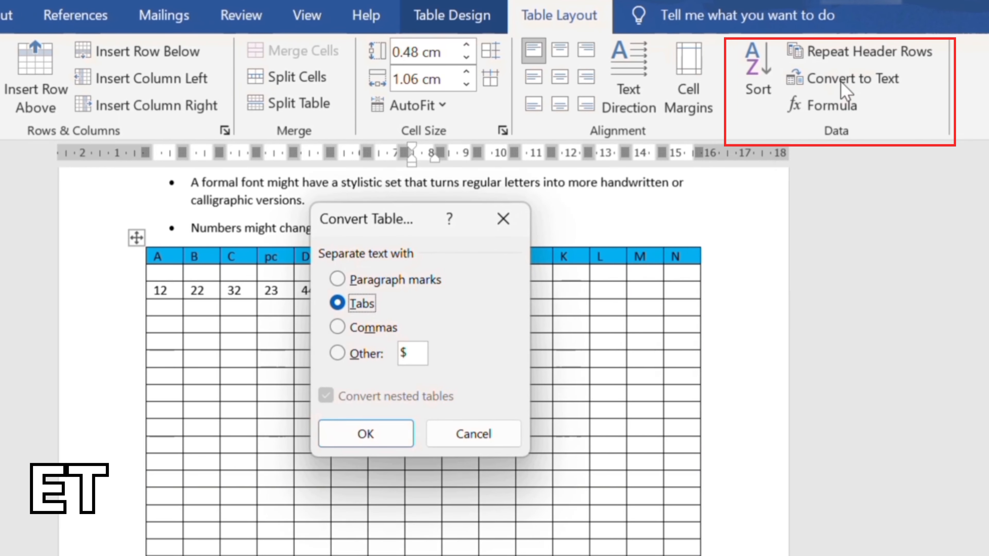
left_click(360, 434)
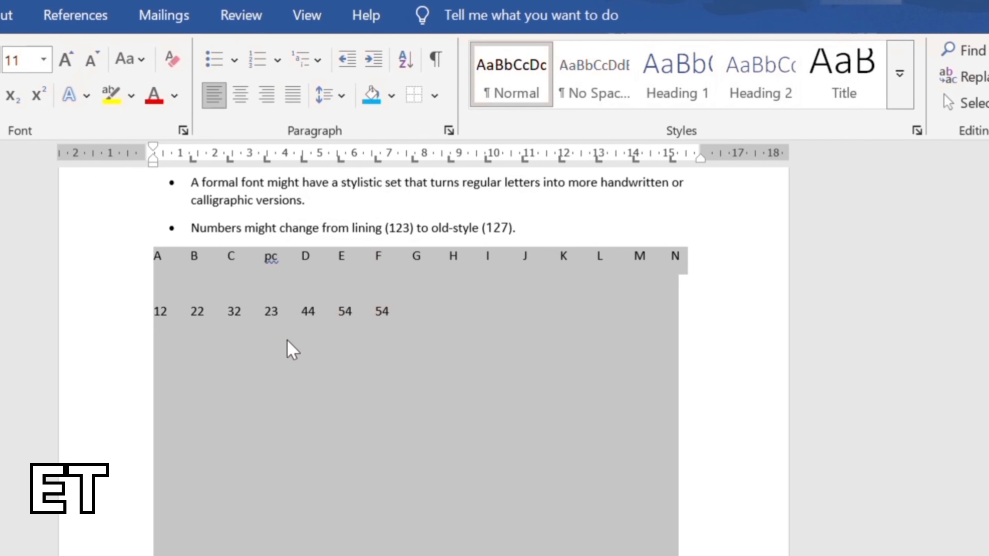
left_click(121, 380)
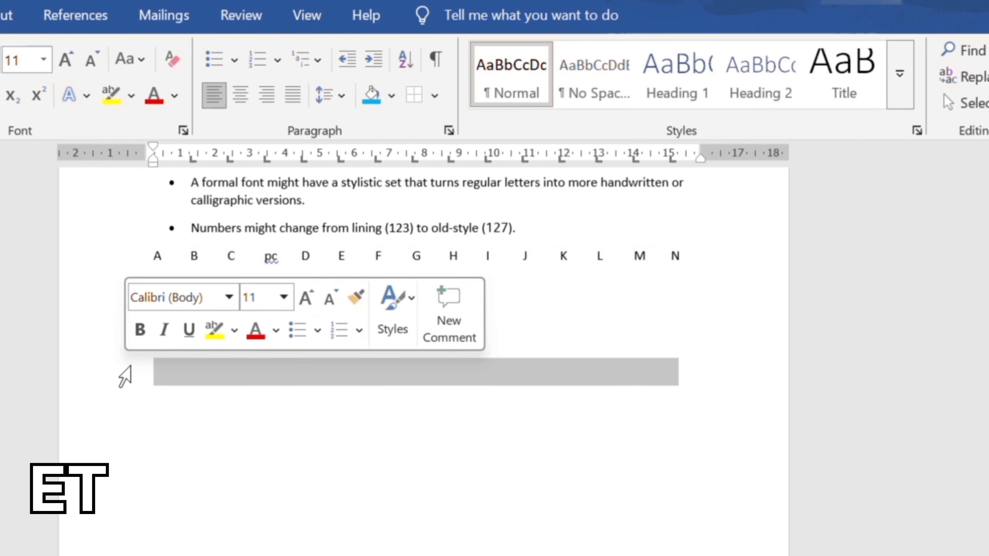
left_click(161, 435)
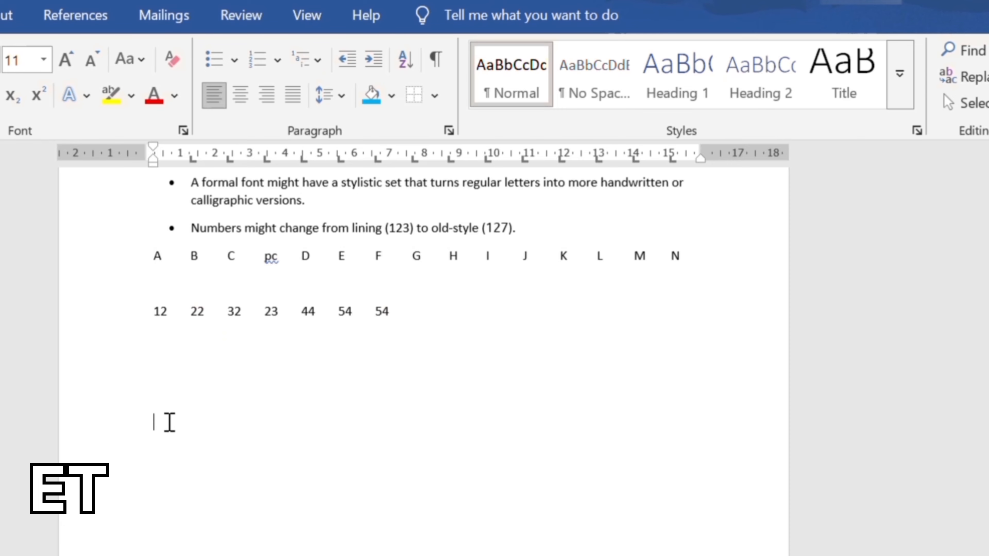
key("ctrl+z")
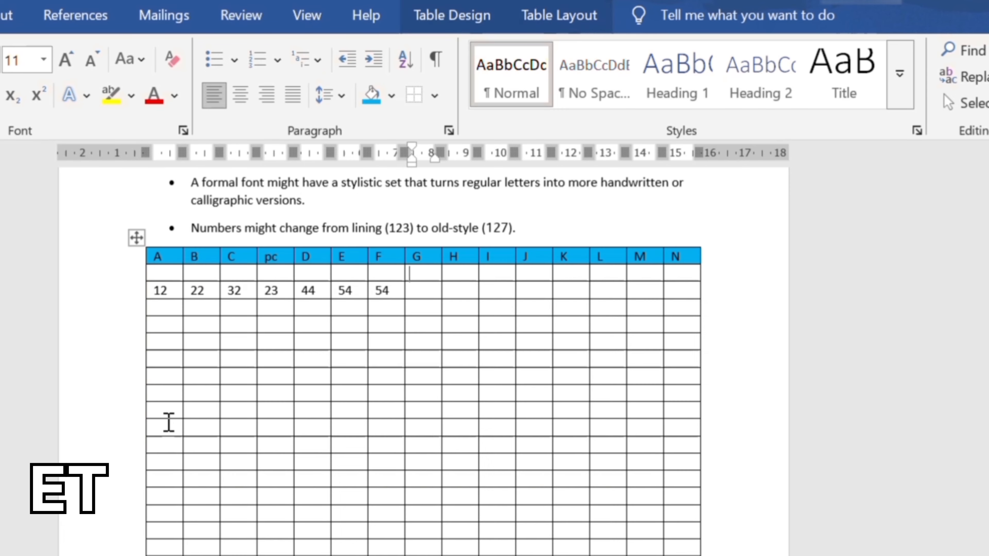
Convert the long table to text separated by commas and undo the conversion.
left_click(558, 15)
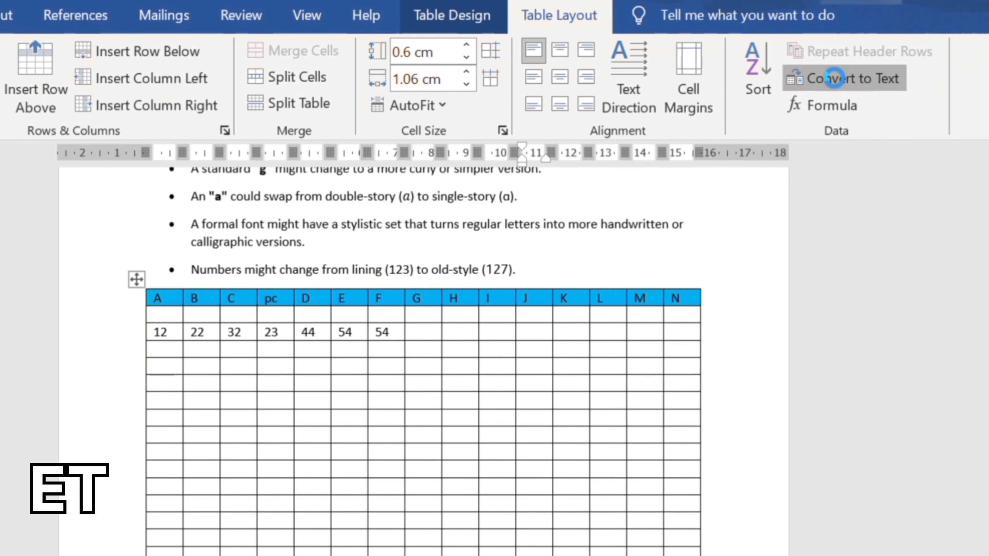
left_click(818, 78)
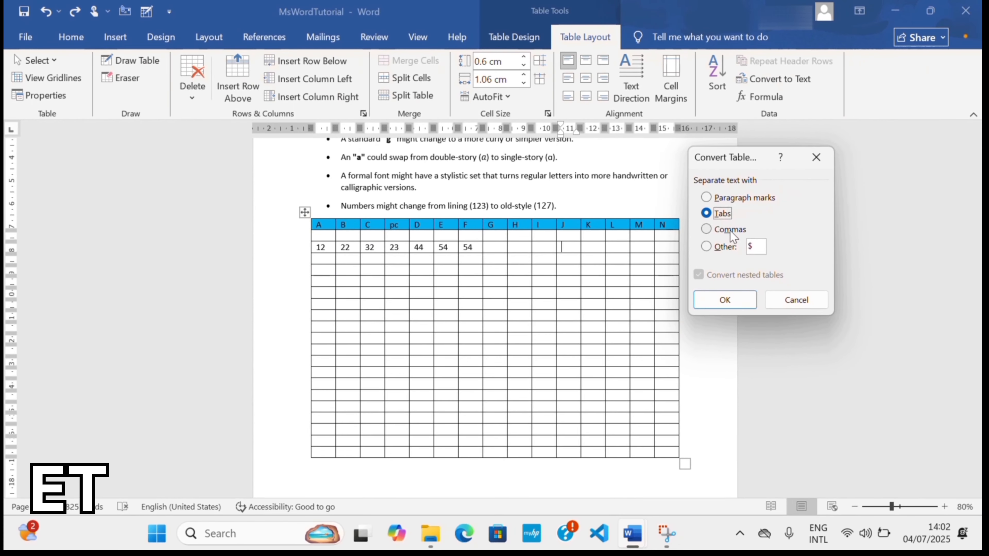
left_click(729, 230)
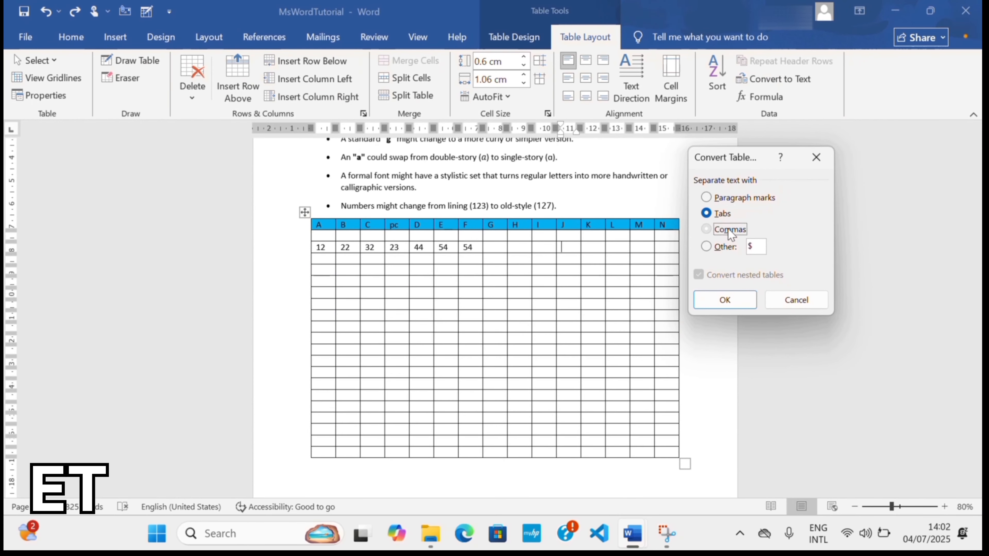
left_click(725, 301)
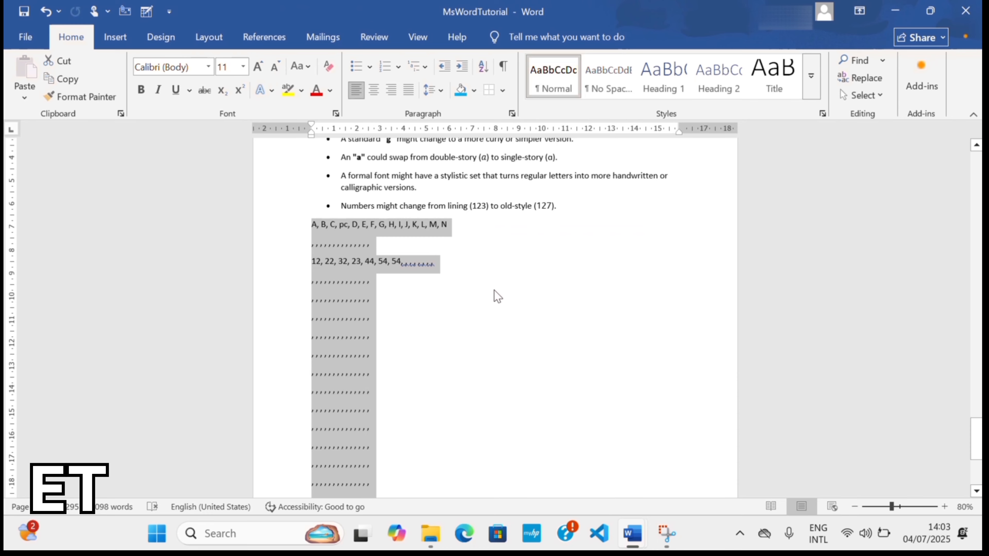
key("ctrl+z")
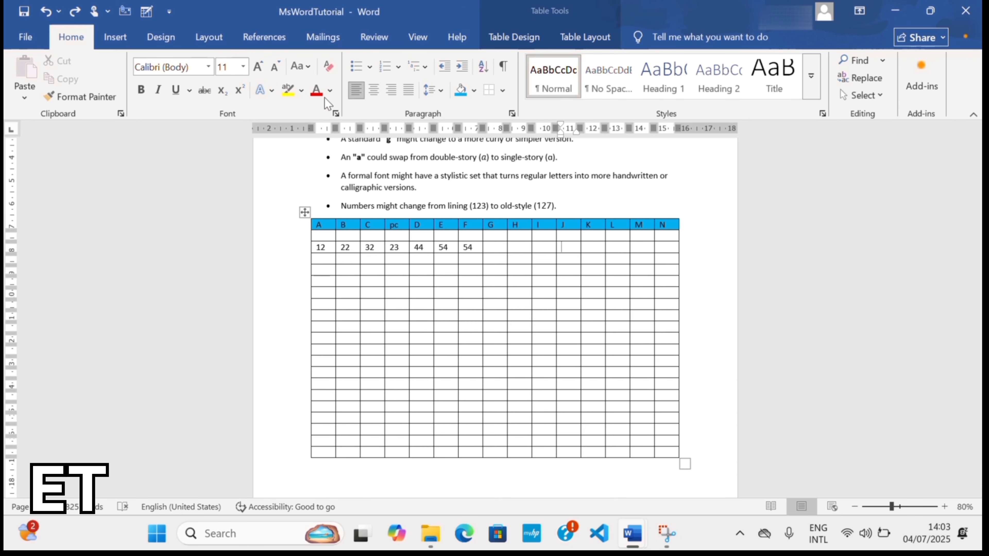
Convert the long table to text using # as the custom separator, and undo the conversion.
left_click(115, 37)
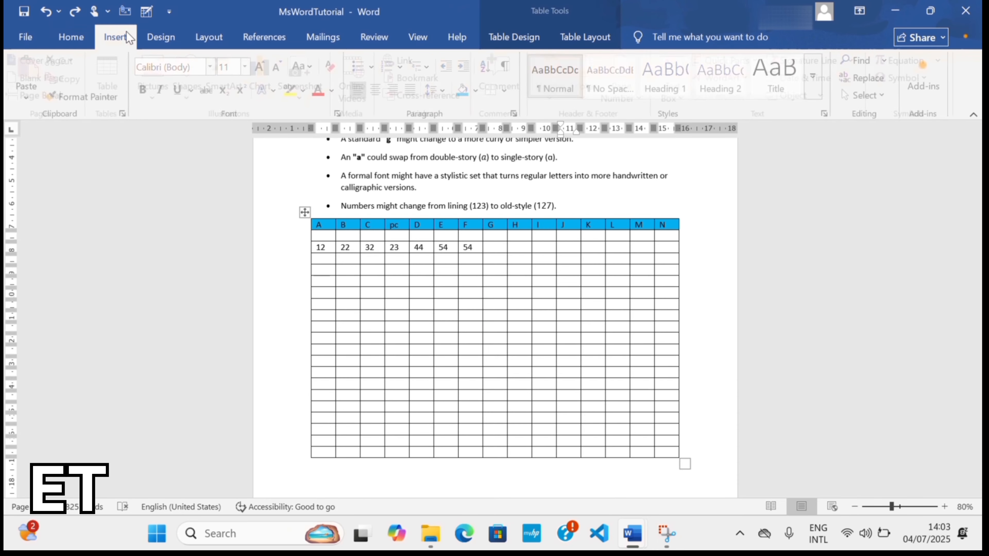
left_click(607, 46)
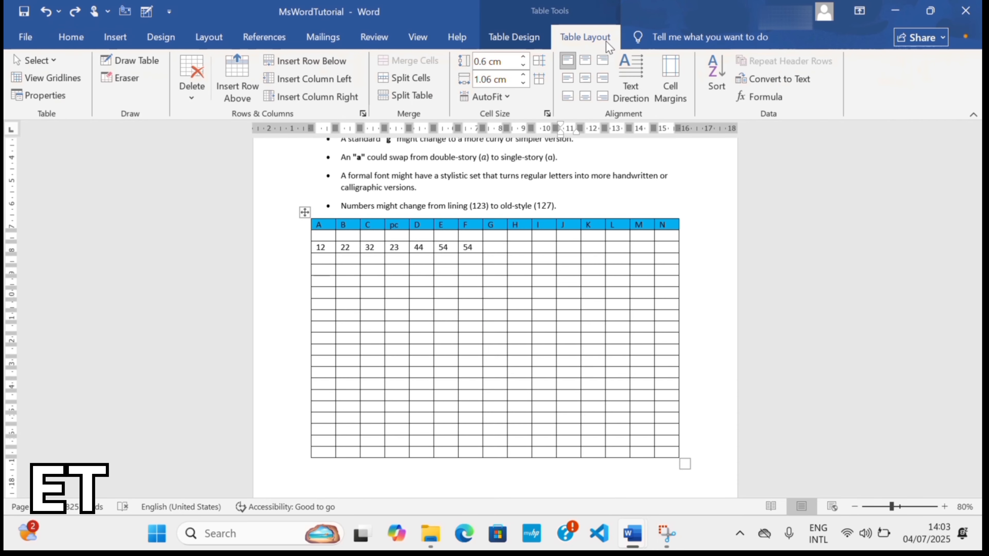
left_click(776, 82)
left_click(717, 247)
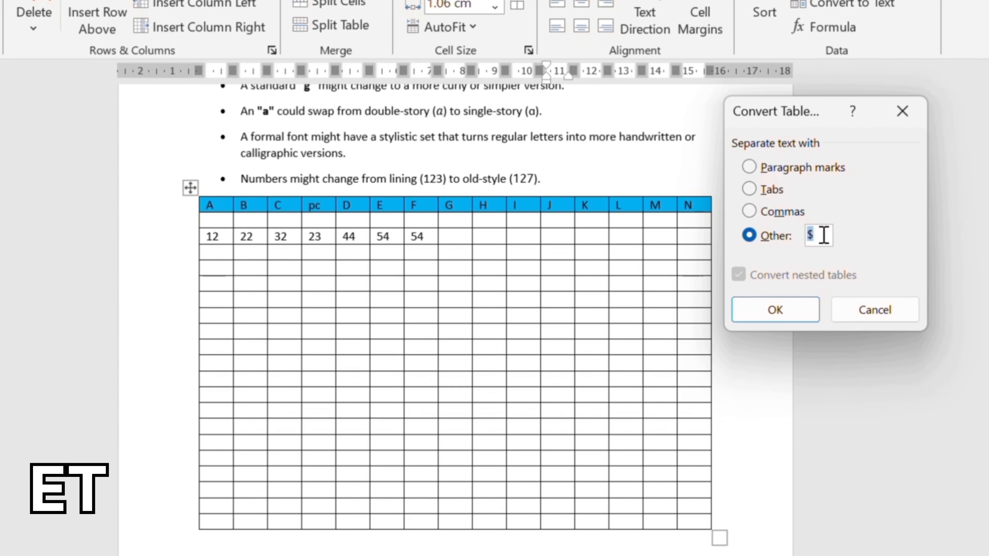
type("#")
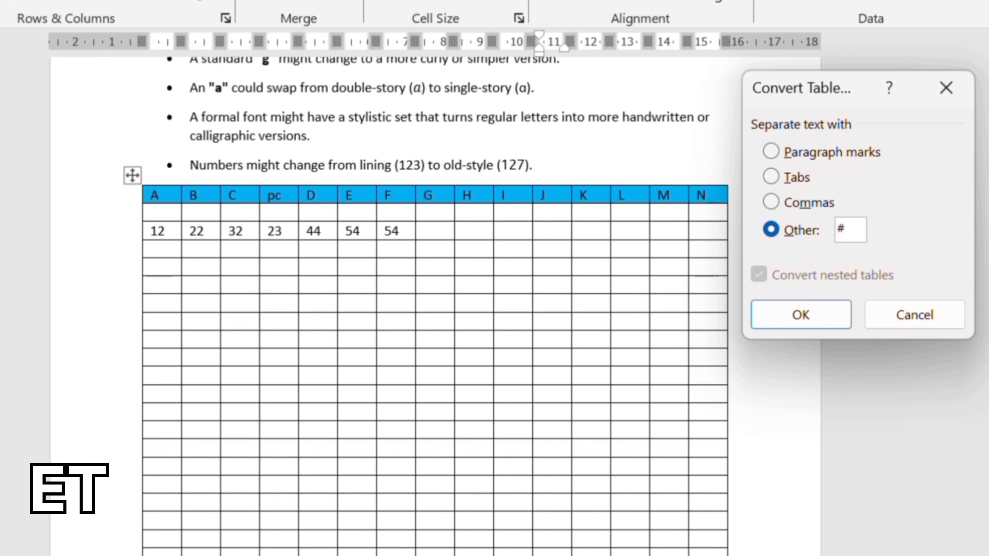
left_click(786, 314)
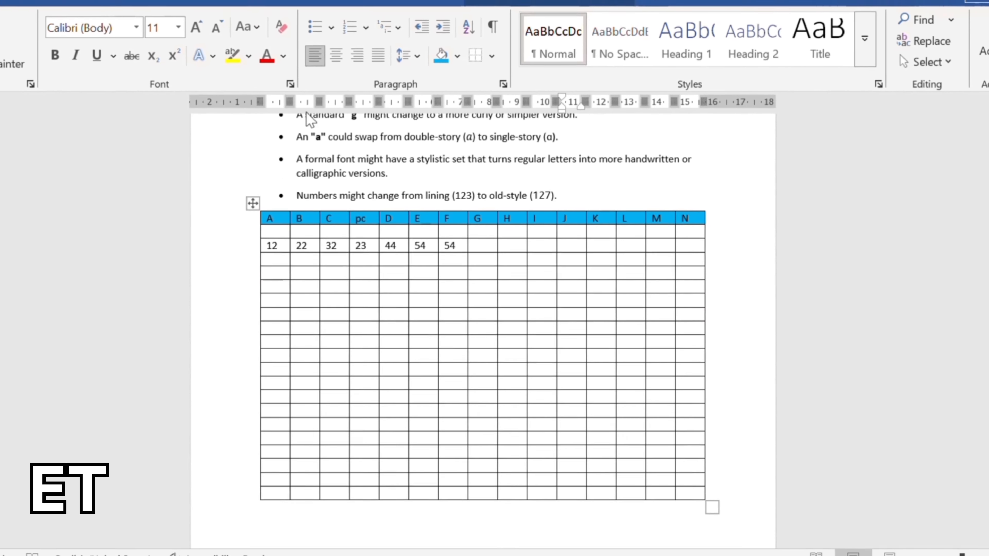
Enter the label "sum" in the empty cell directly below header G.
left_click(118, 38)
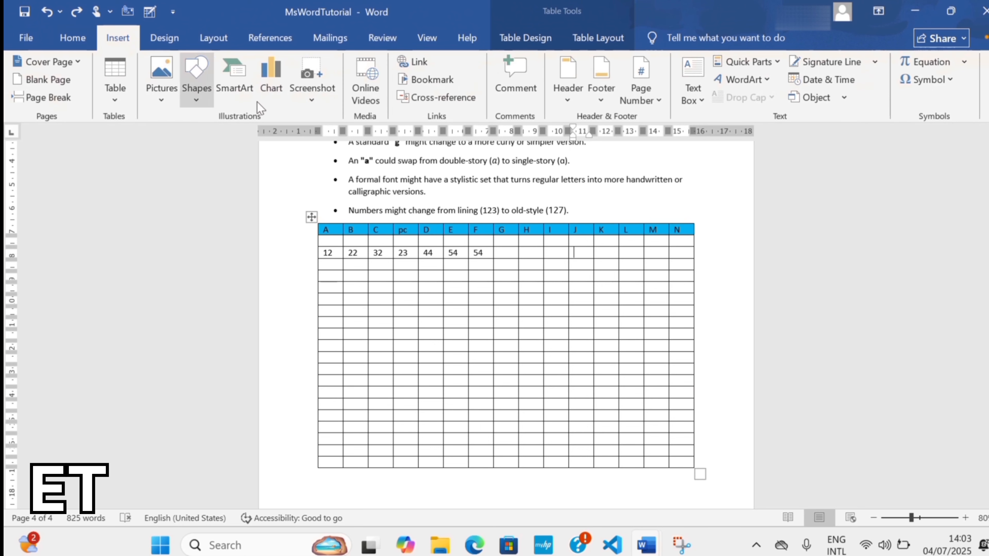
left_click(598, 38)
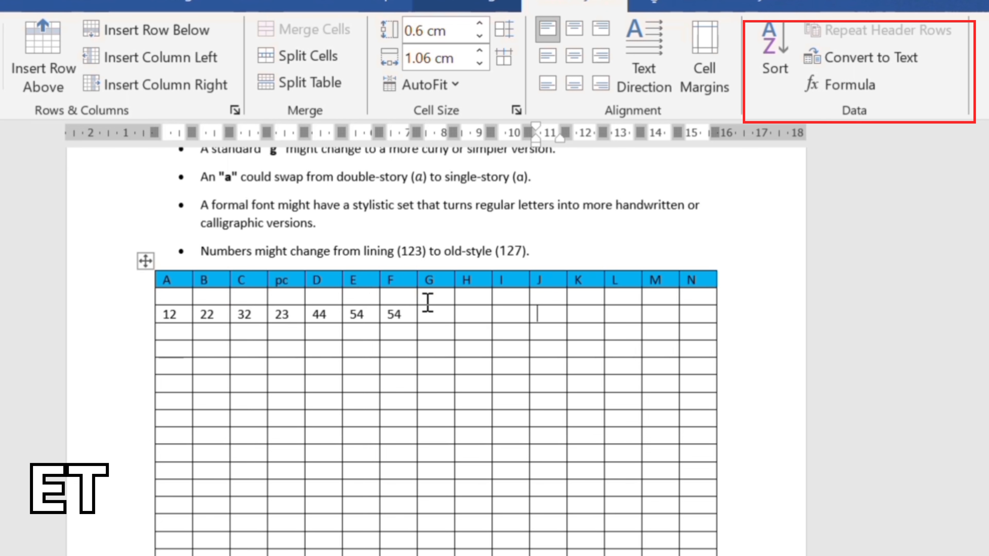
left_click(428, 300)
type("sum")
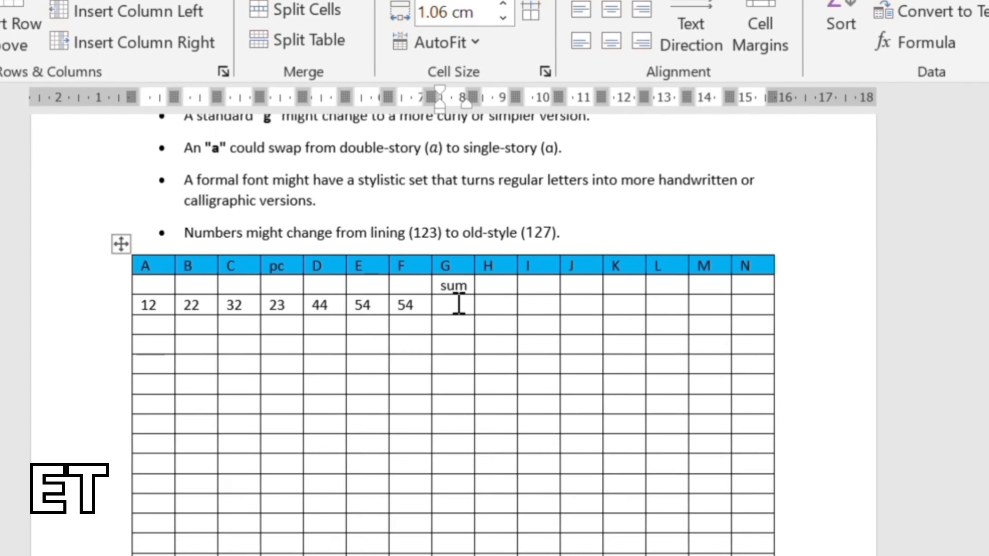
Insert the formula =SUM(LEFT) in the empty cell directly below the "sum" label to total the numbers in that row.
left_click(441, 314)
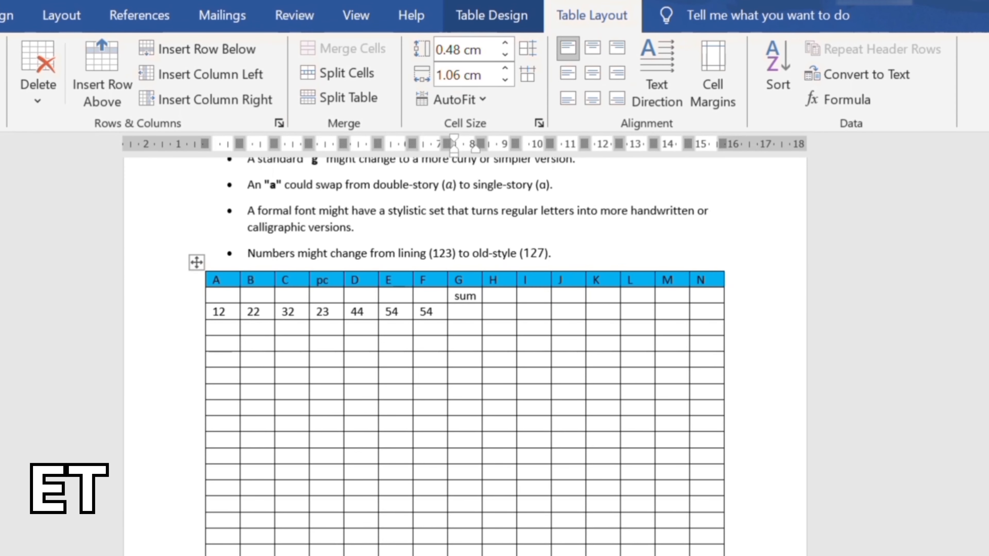
left_click(1, 16)
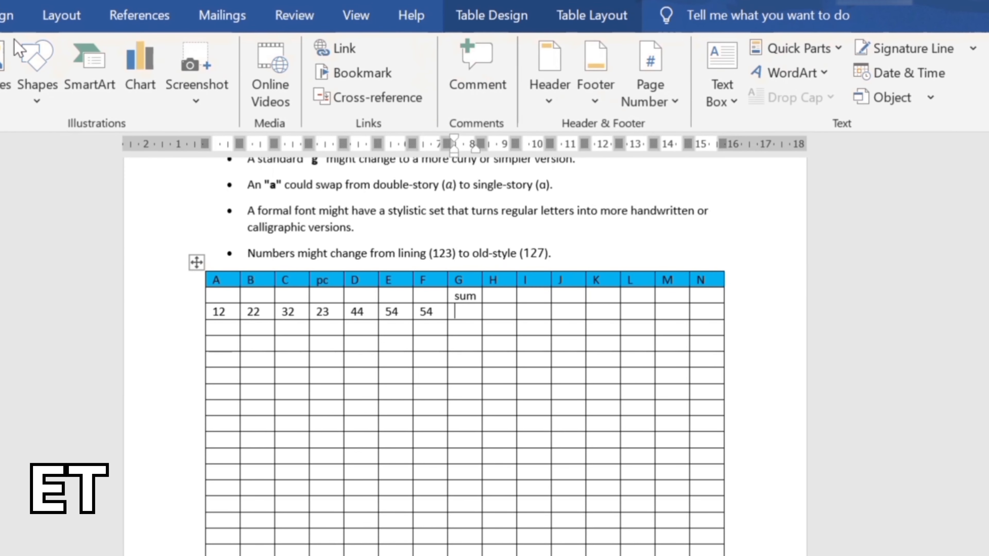
left_click(616, 23)
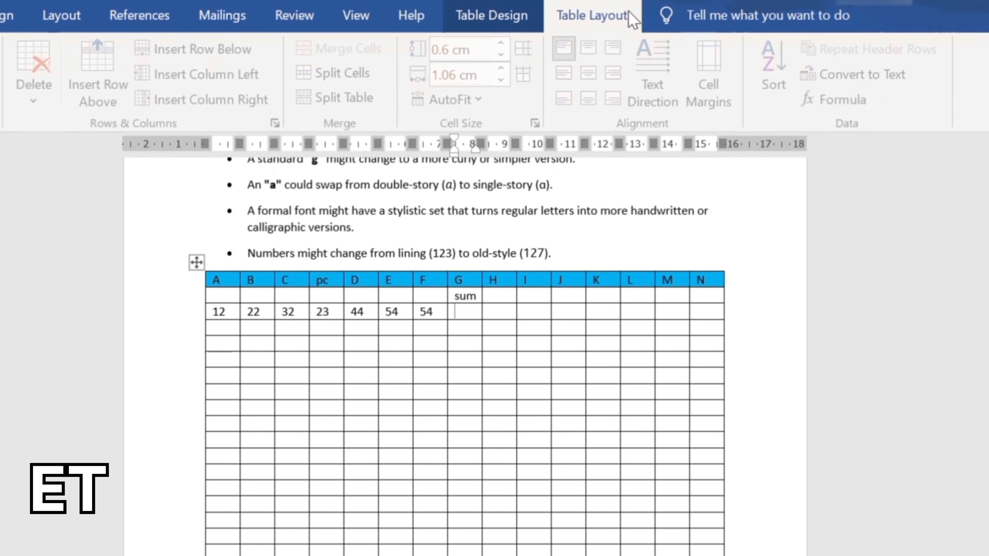
left_click(814, 103)
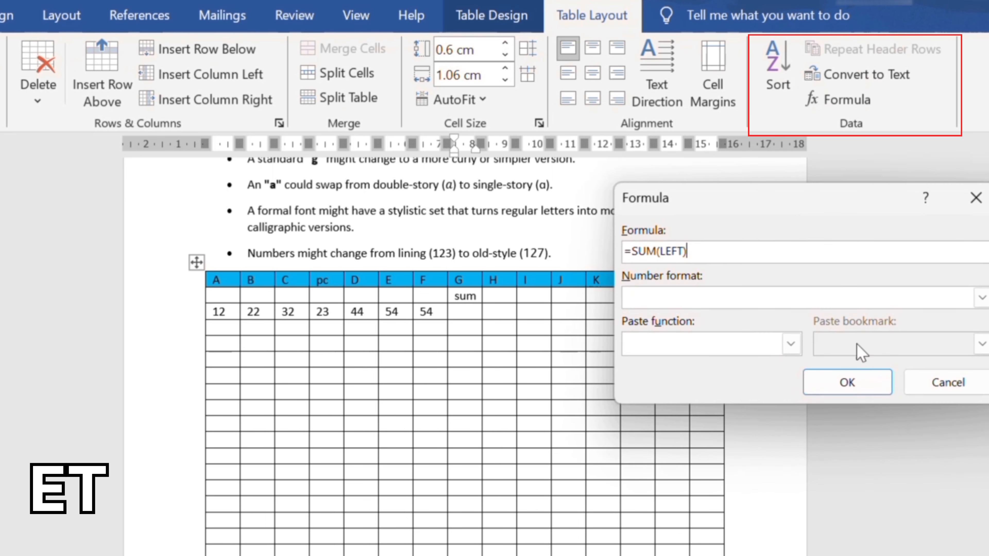
left_click(791, 344)
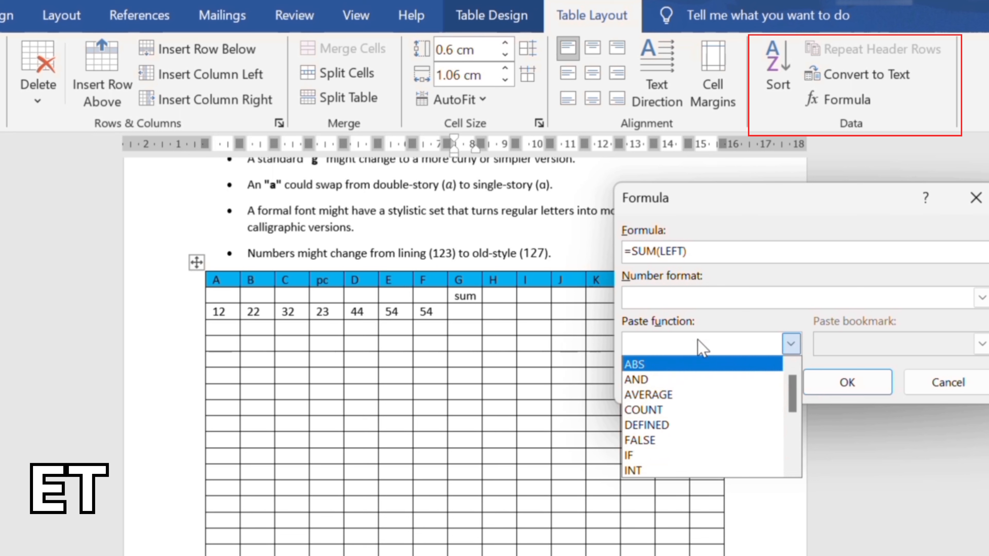
left_click(745, 217)
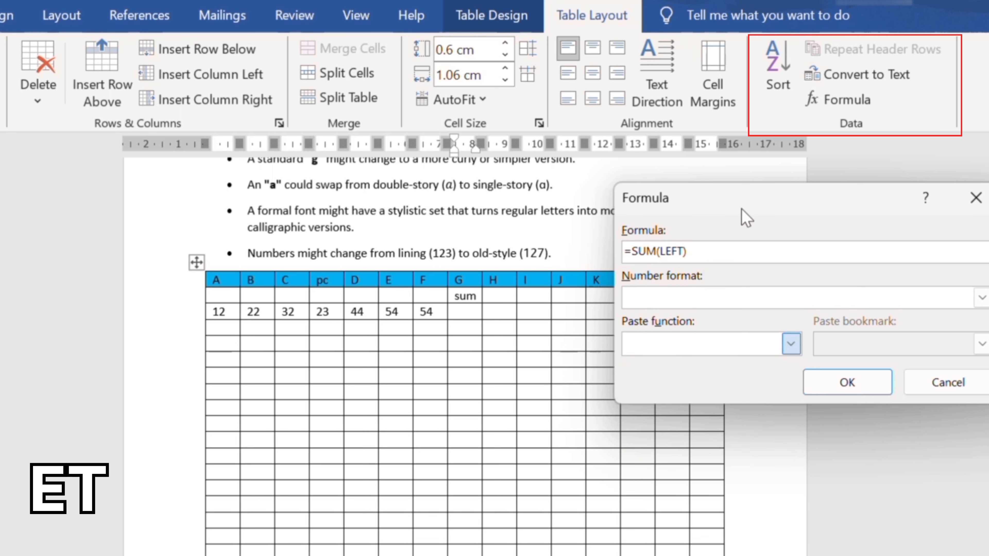
left_click(874, 375)
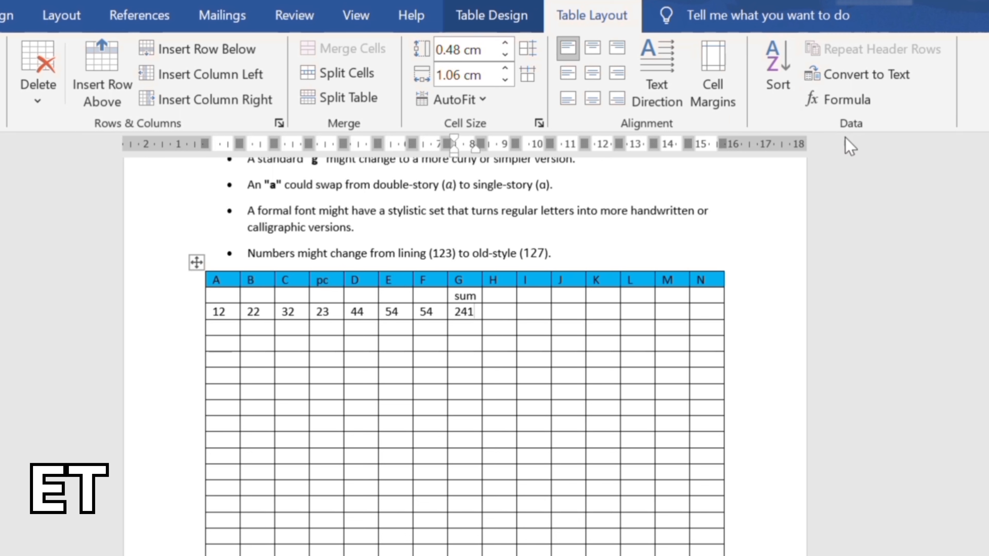
left_click(1, 16)
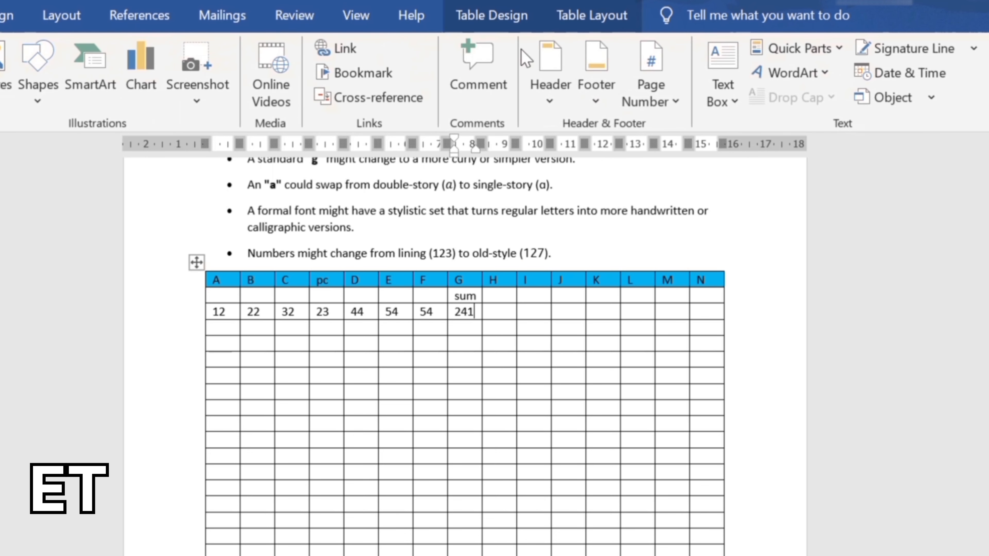
left_click(623, 15)
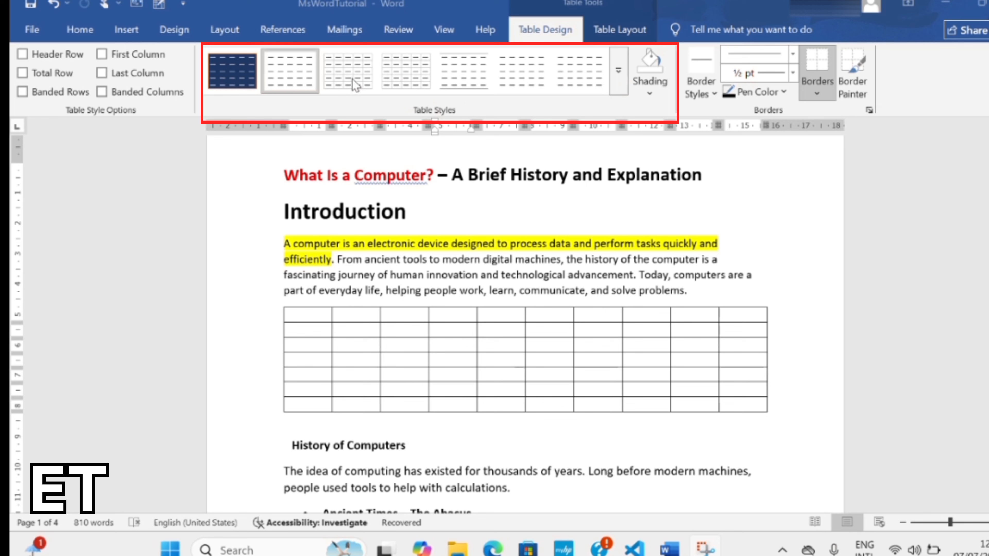
Try the dark blue custom style and several plain table styles on the table below the Introduction paragraph.
left_click(237, 70)
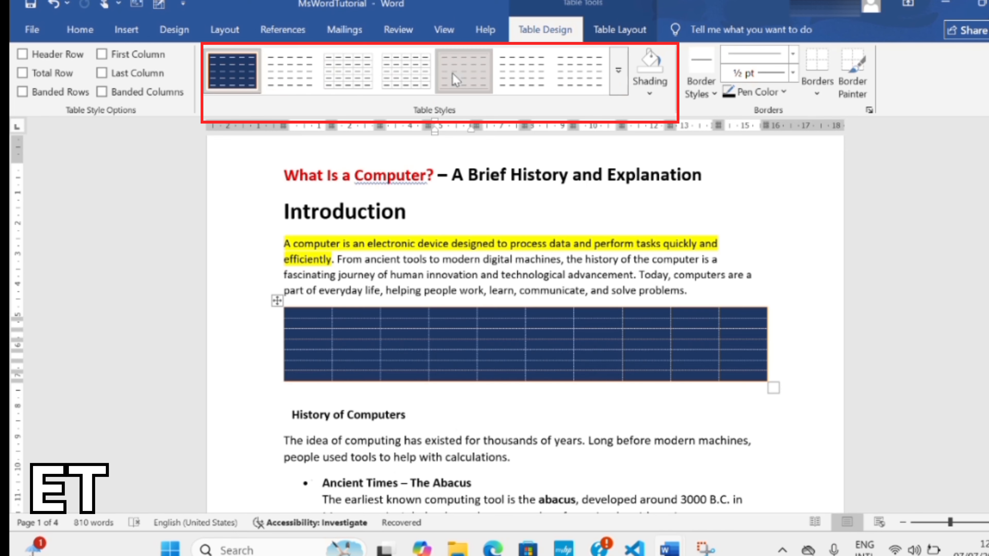
left_click(464, 72)
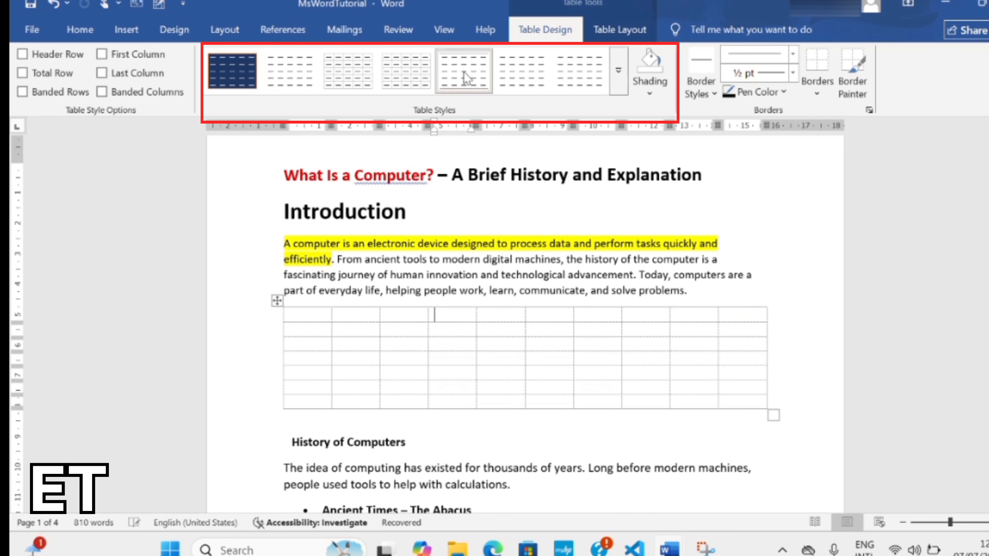
left_click(569, 73)
left_click(291, 79)
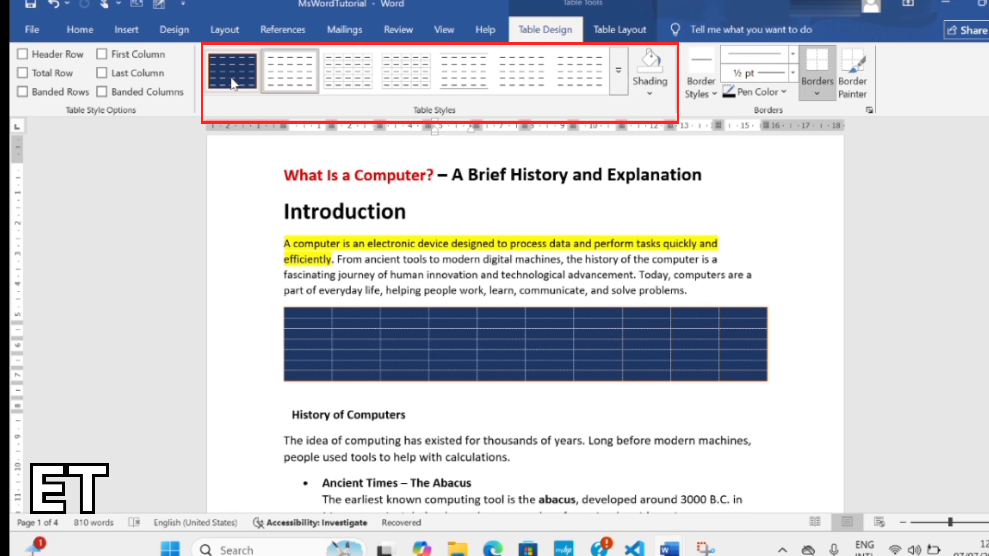
Browse the full table style gallery and try solid-coloured list table styles, ending with the green-lined style.
left_click(620, 71)
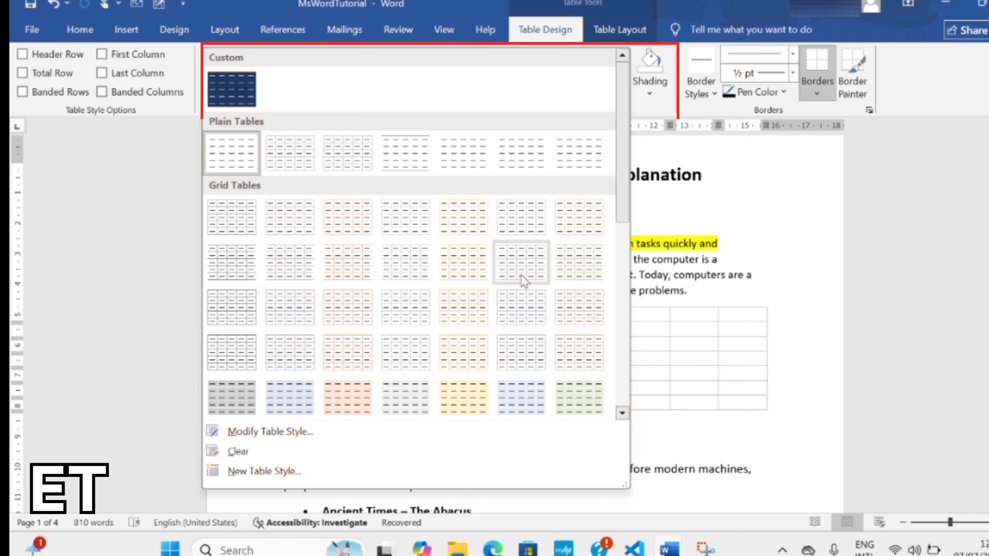
left_click_drag(622, 196, 623, 324)
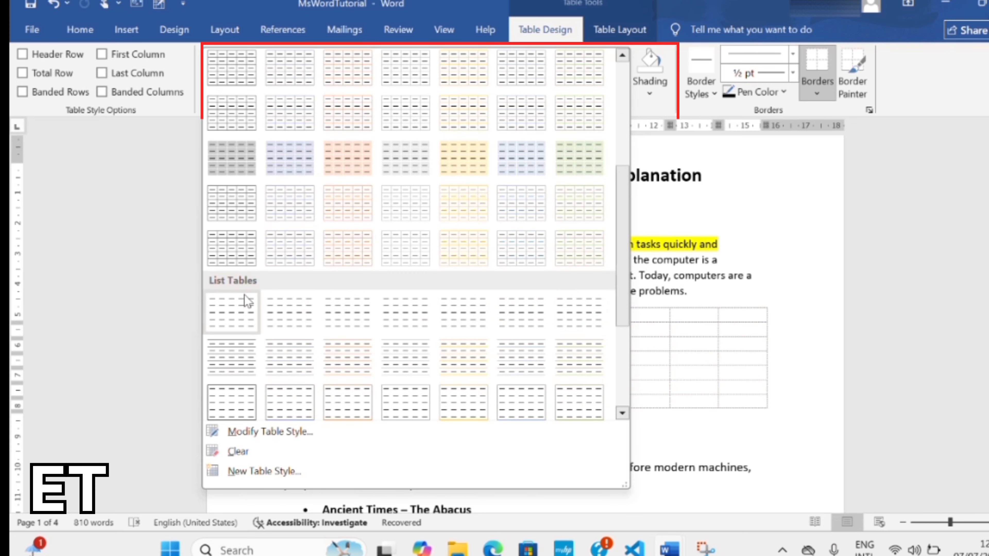
left_click_drag(621, 238, 625, 312)
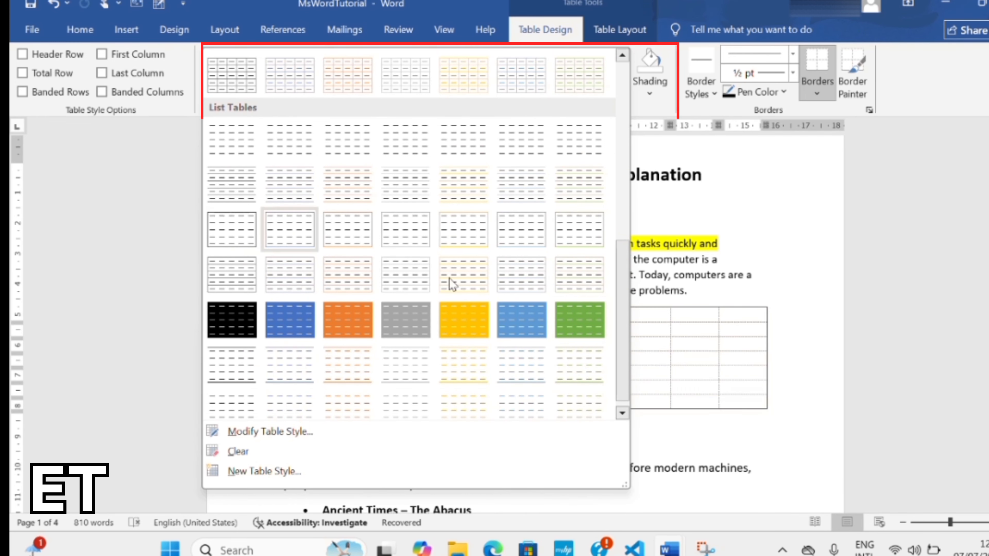
left_click(466, 321)
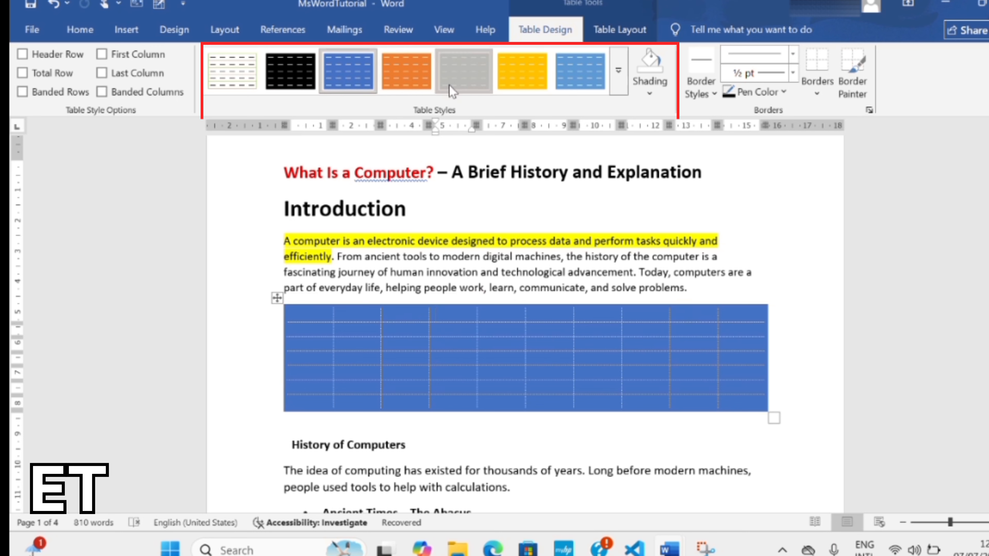
left_click(464, 70)
left_click(559, 65)
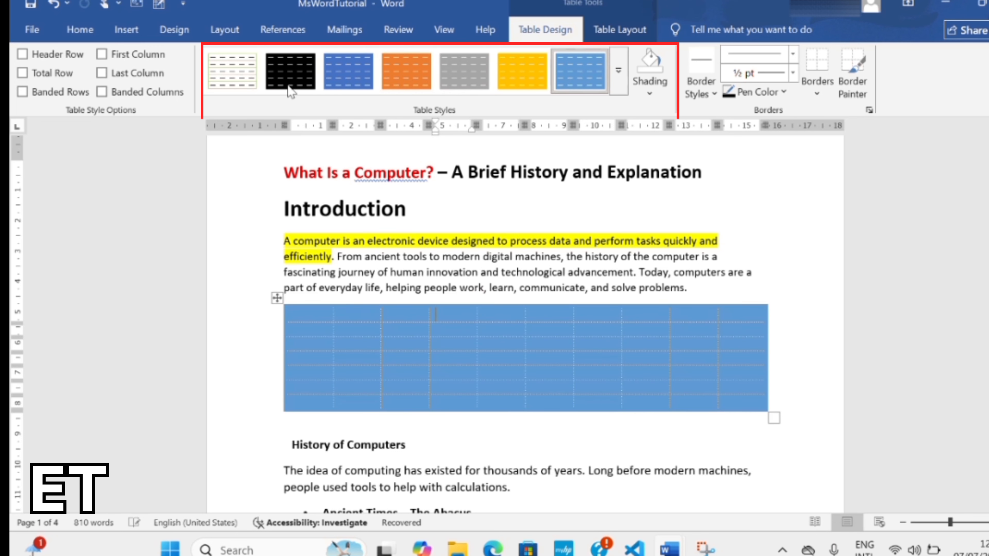
left_click(240, 75)
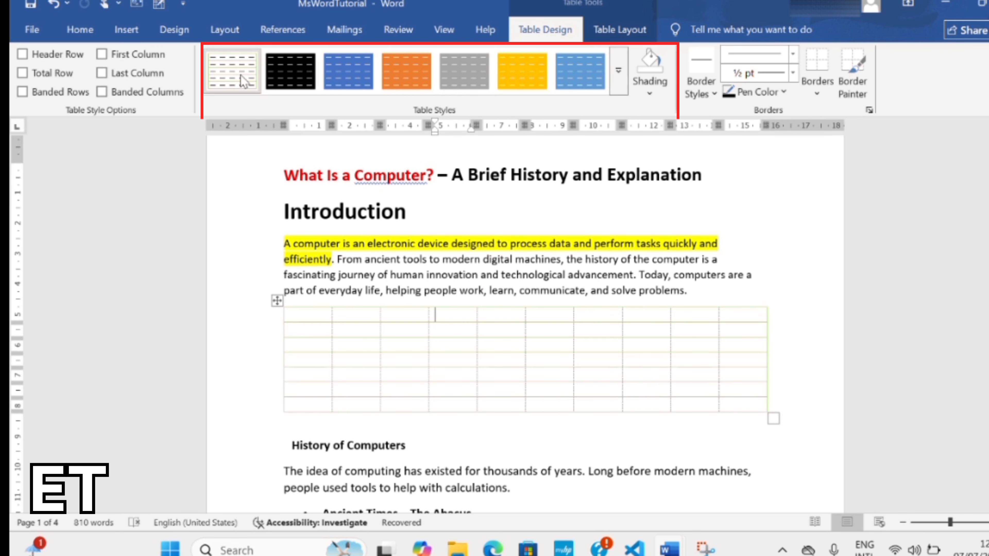
Apply the black Grid Table 4 style to the table, compare its orange variant, and return to black.
left_click(619, 70)
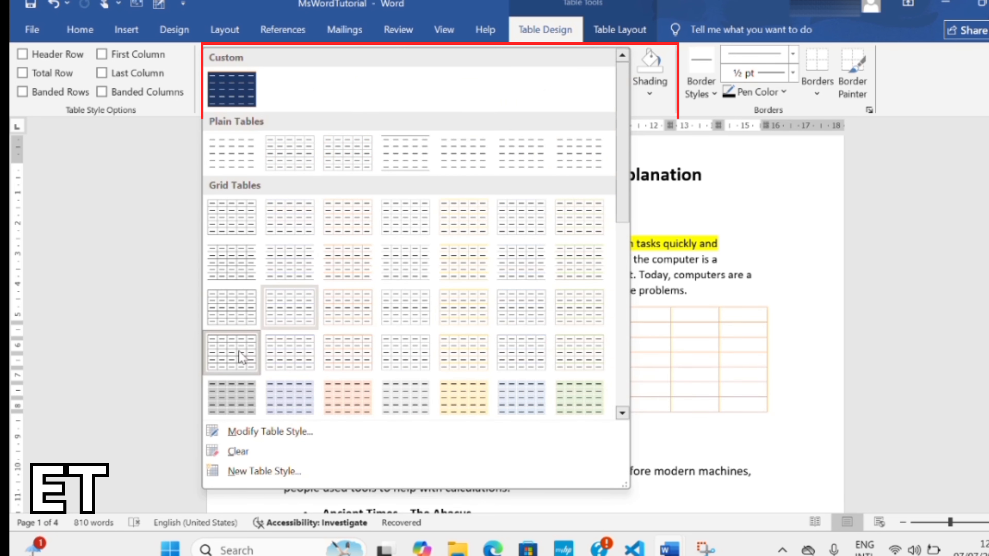
left_click(238, 351)
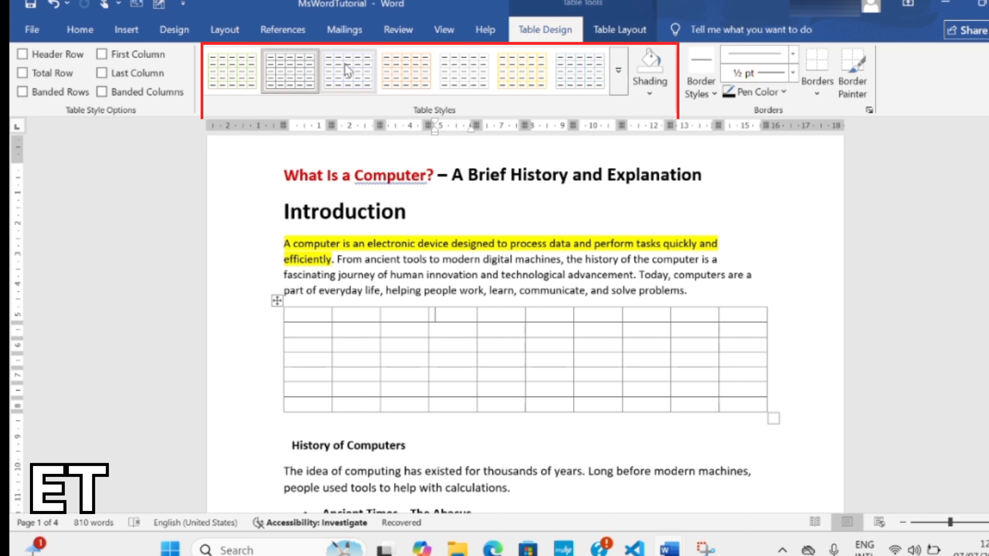
left_click(401, 72)
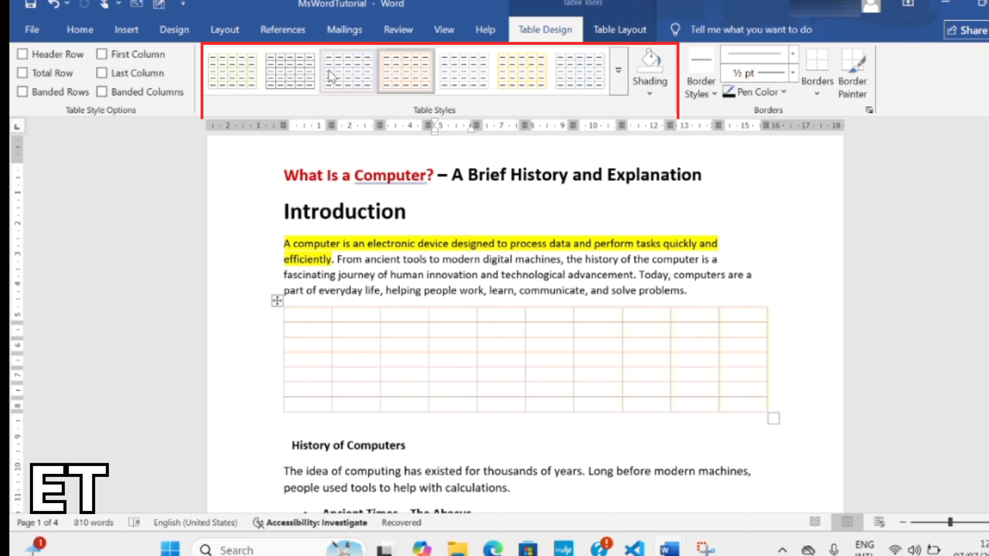
left_click(302, 81)
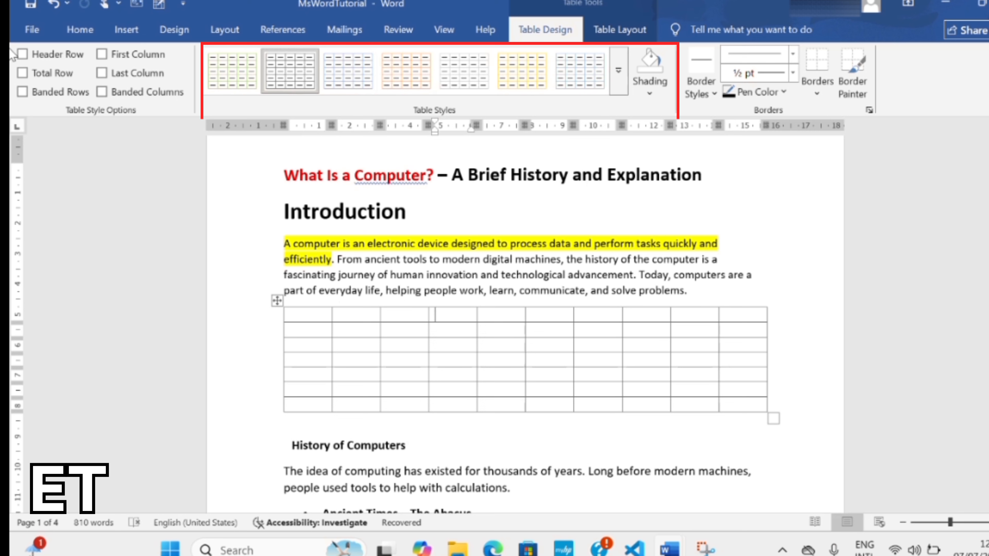
Enable the Header Row option, compare the orange and gold style variants, and restore the black one.
left_click(23, 54)
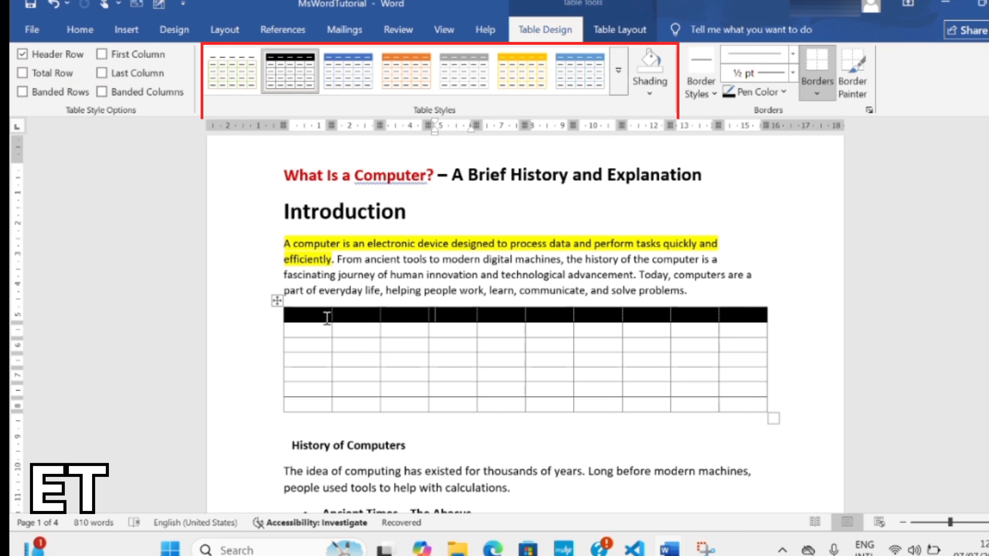
left_click(404, 70)
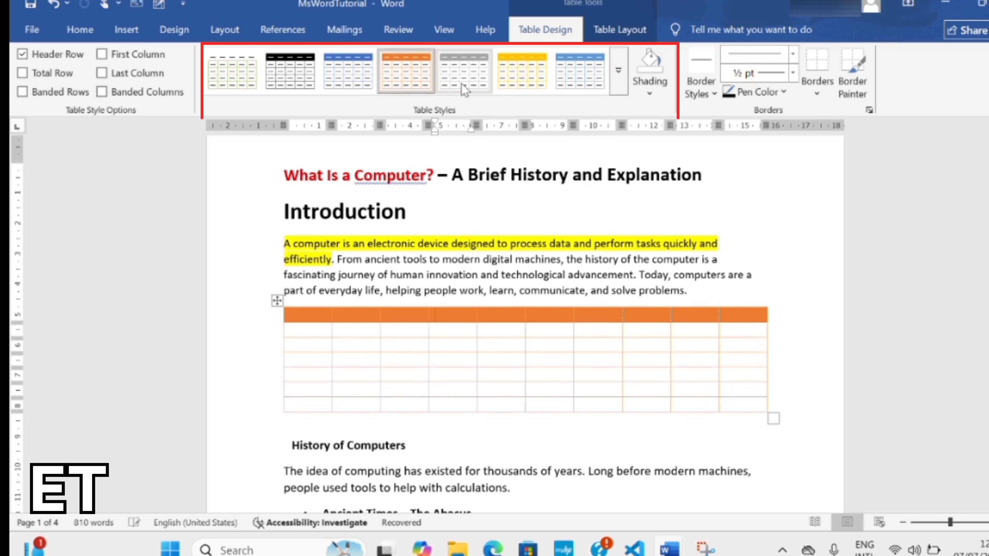
left_click(522, 72)
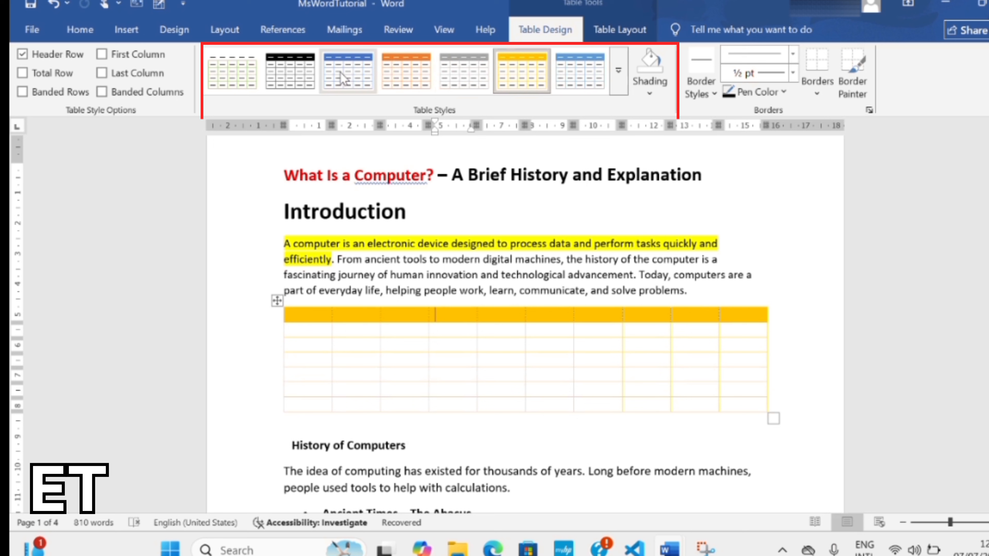
left_click(292, 70)
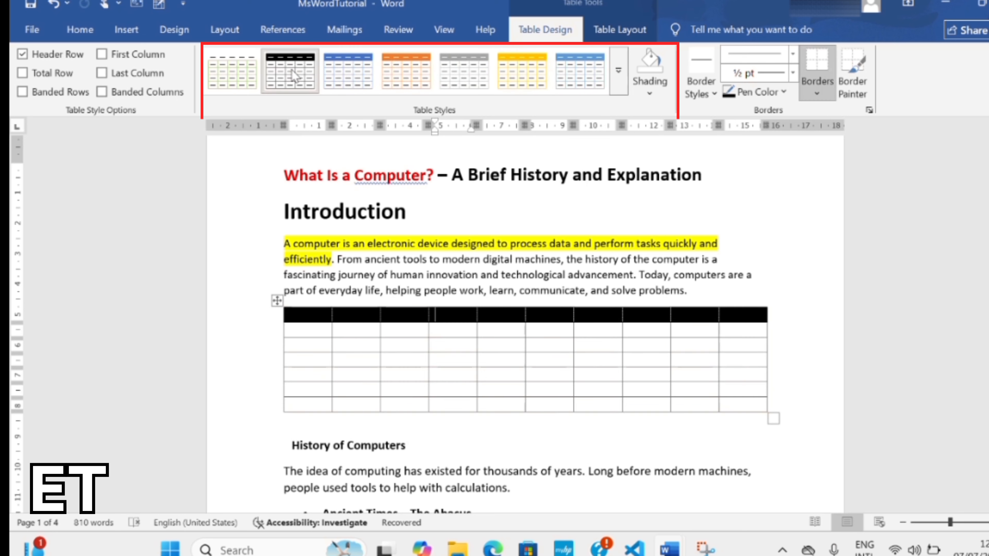
Enable the Total Row option and apply the orange style variant followed by the gold one.
left_click(34, 78)
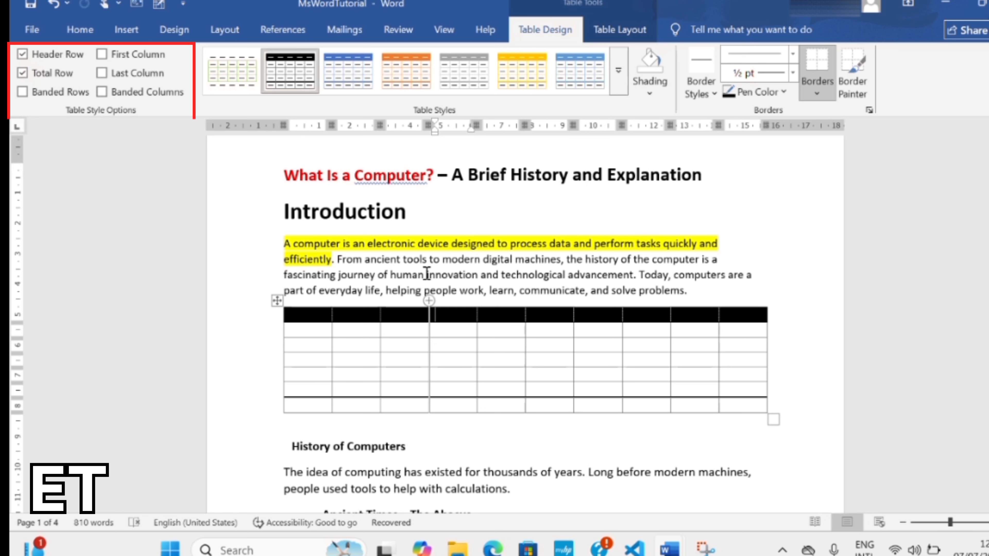
left_click(405, 76)
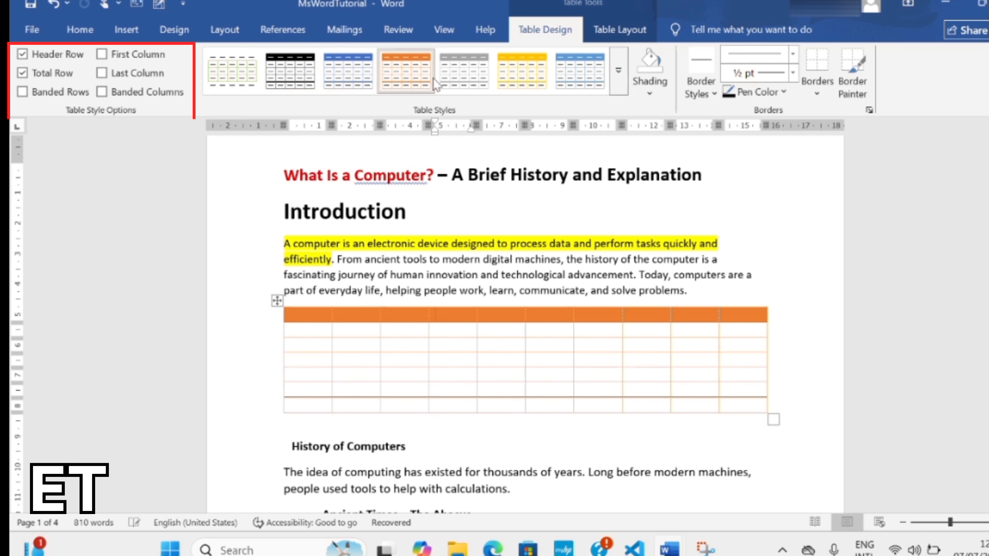
left_click(537, 80)
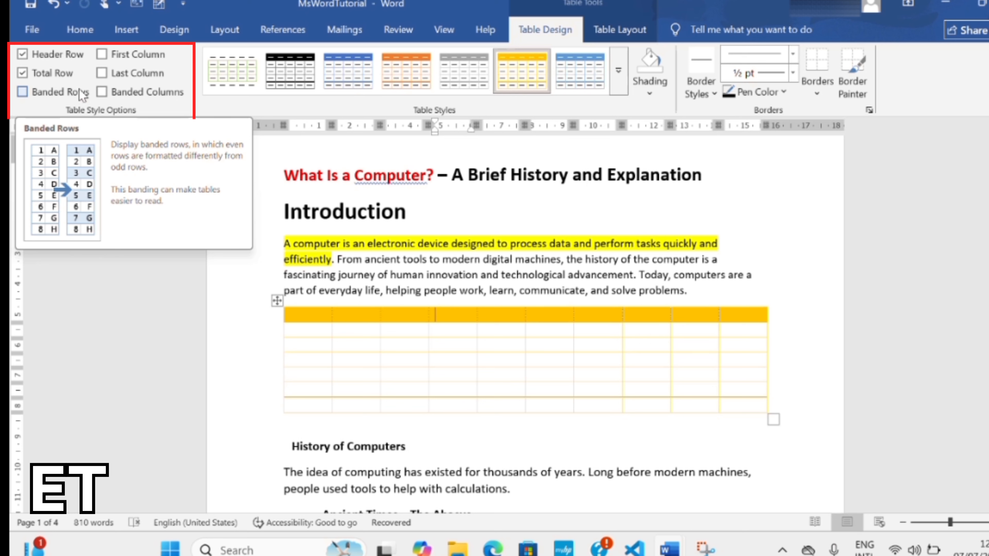
Enable Banded Rows, switch the table to the black style variant, and disable the row banding again.
left_click(22, 92)
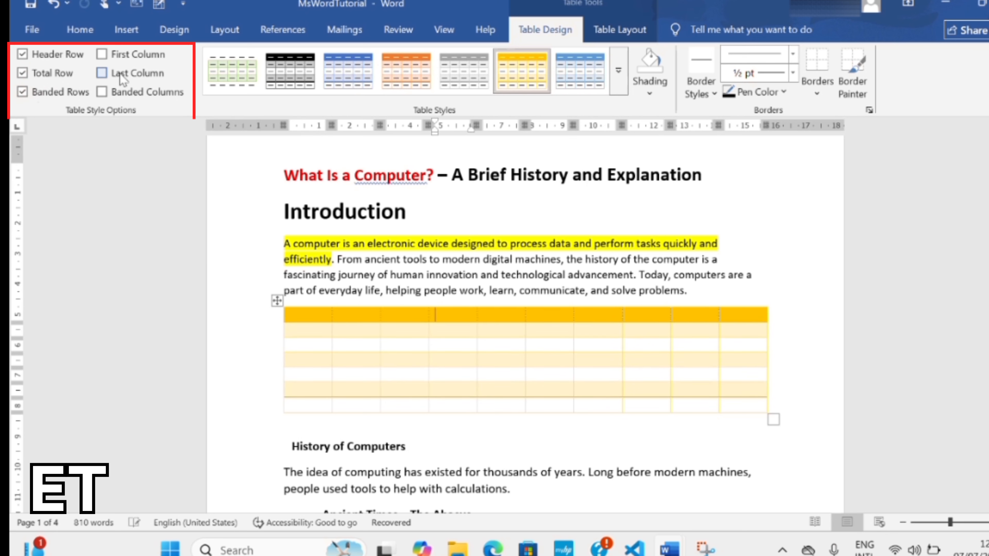
left_click(286, 74)
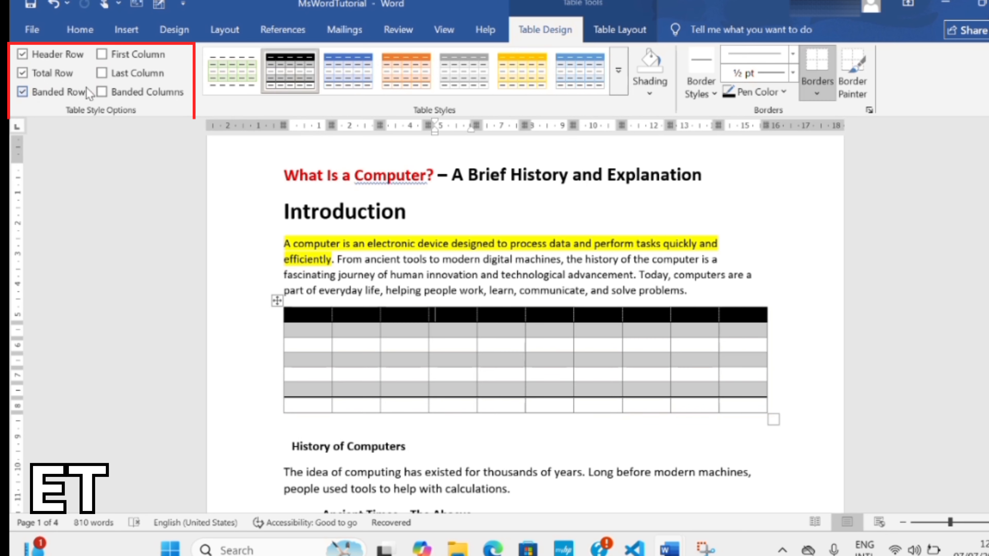
left_click(23, 92)
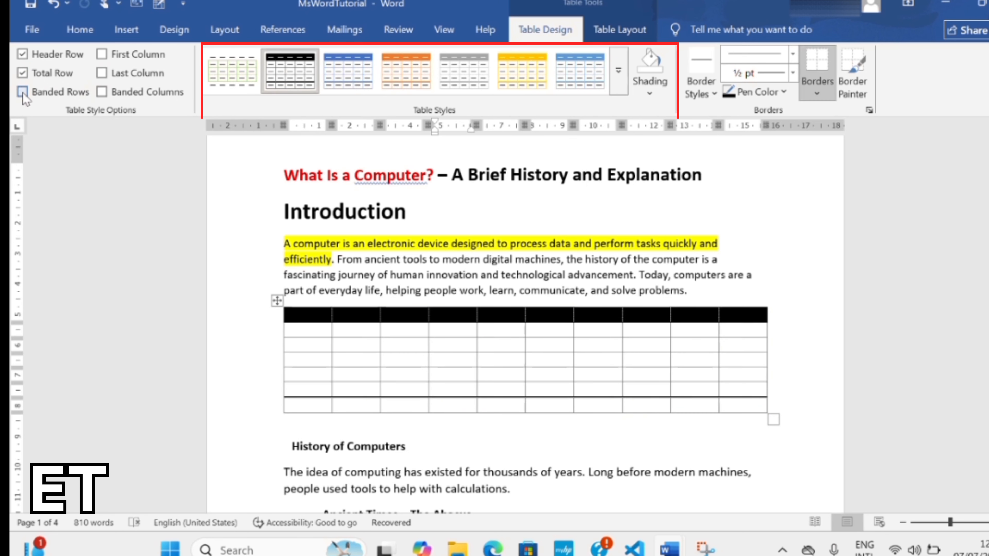
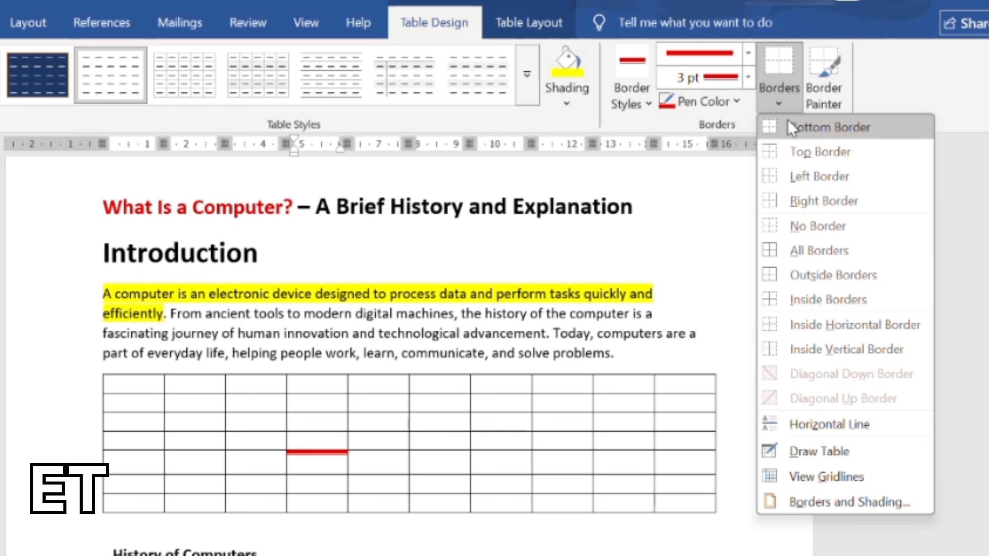
Select the whole table and preview it with the No Border option without applying it.
left_click(91, 366)
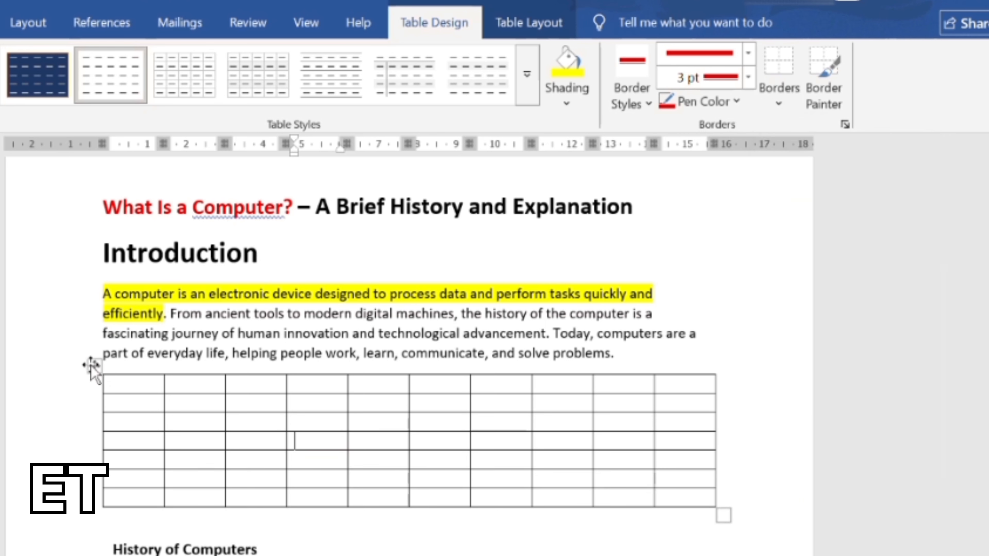
left_click(91, 366)
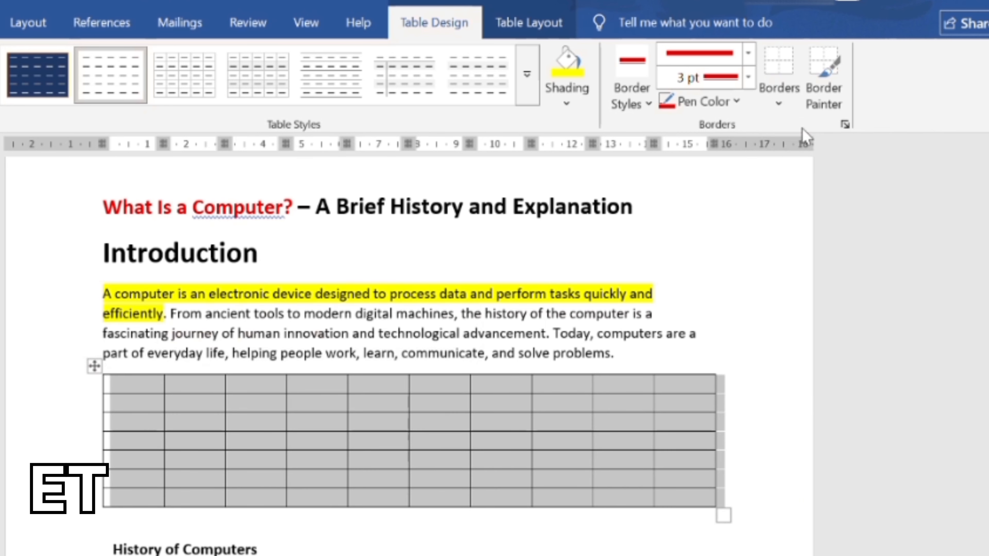
left_click(786, 111)
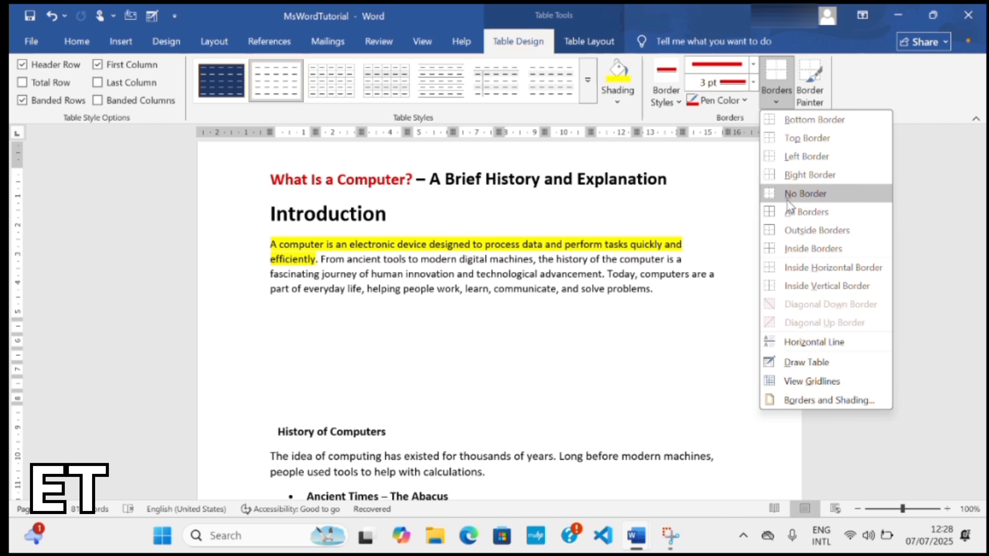
left_click(384, 318)
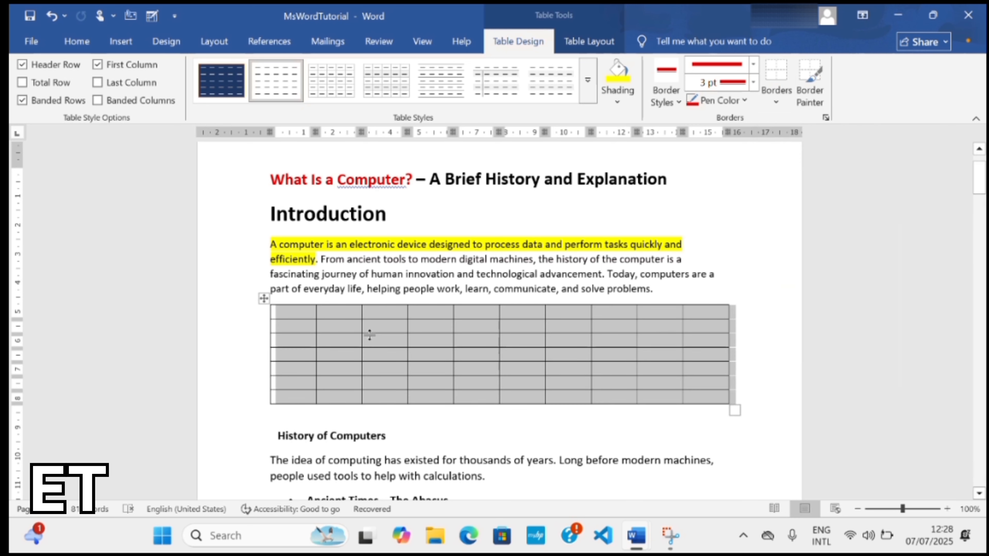
Enter "computer" in the table's top-left cell, "pc" in its bottom-left cell and "laptop" in its top-right cell.
left_click(295, 310)
type("co")
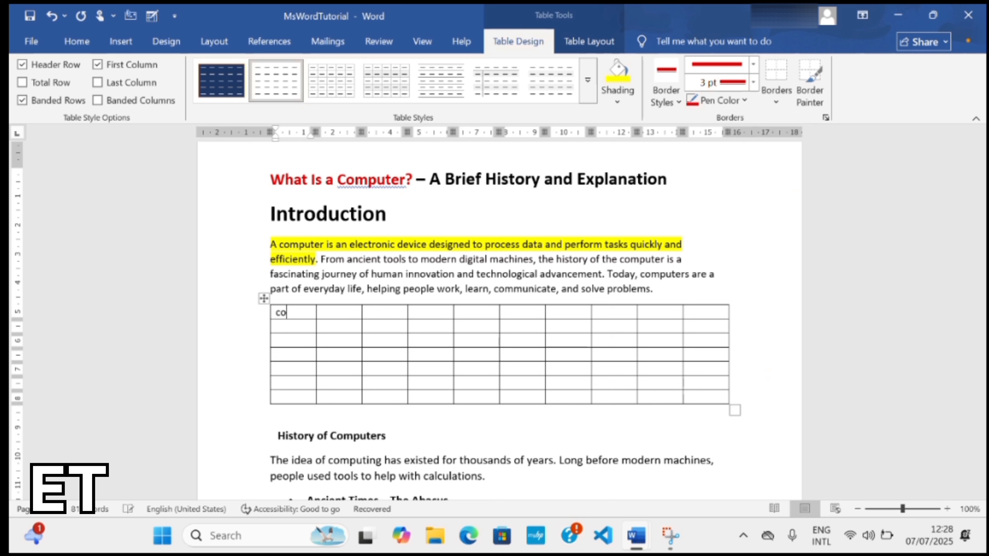
type("mputer")
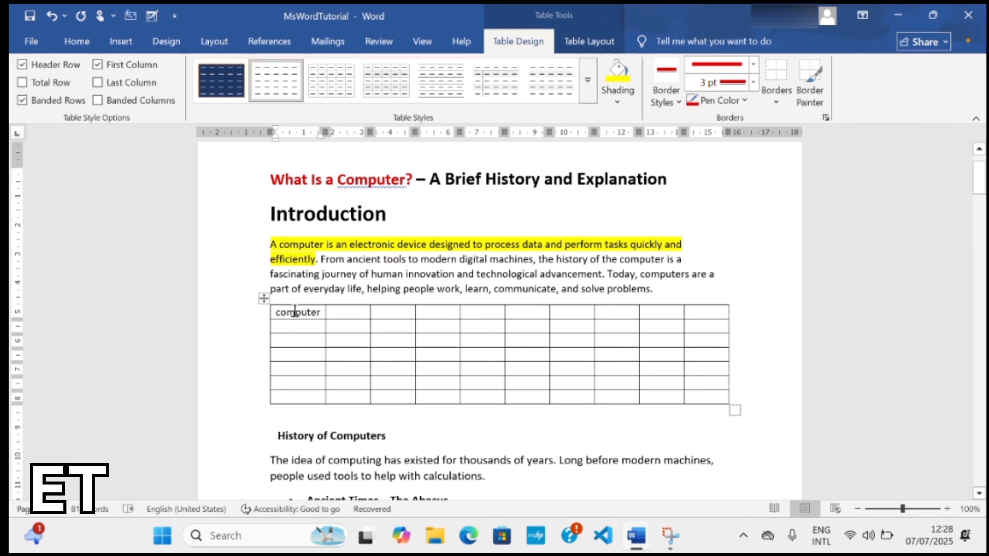
left_click(292, 396)
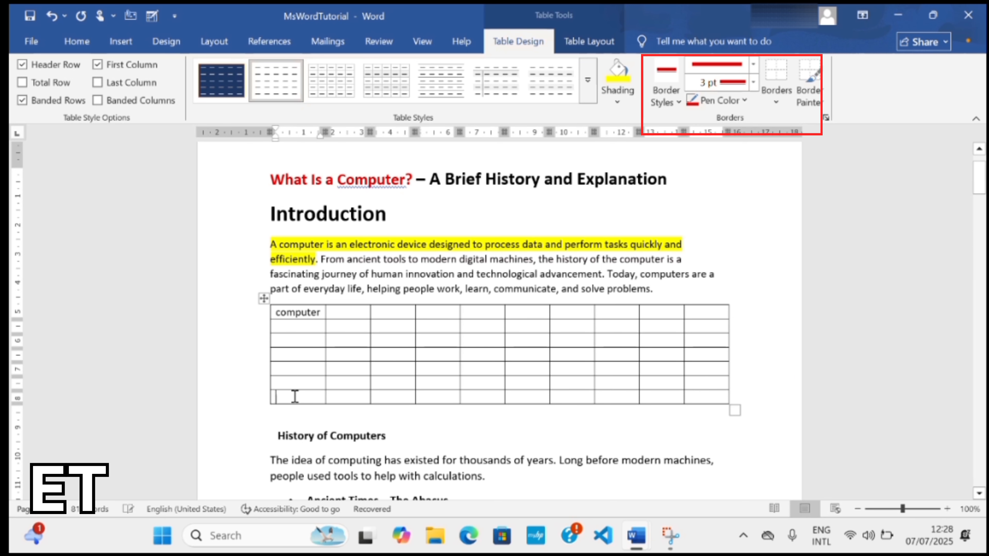
type("pc")
left_click(706, 313)
type("lapt")
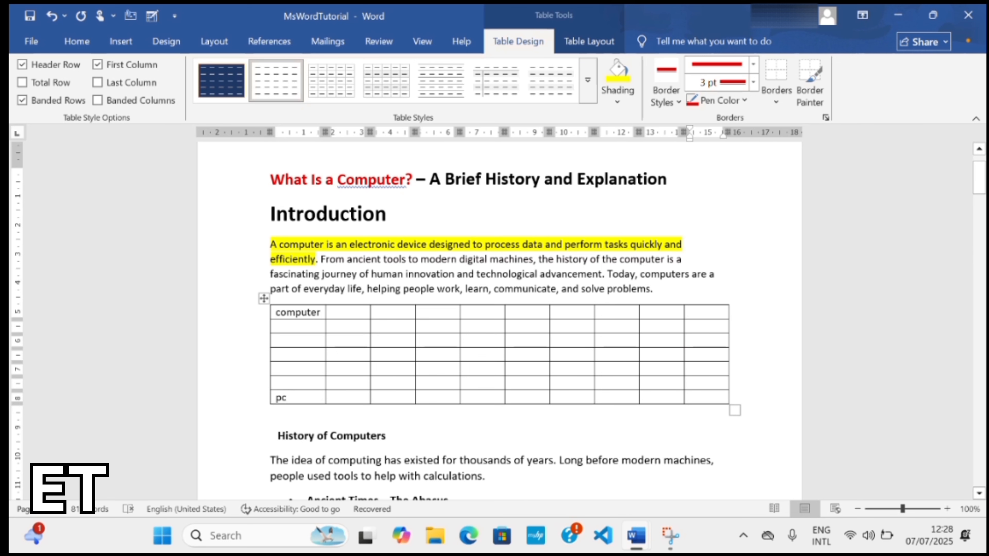
type("op")
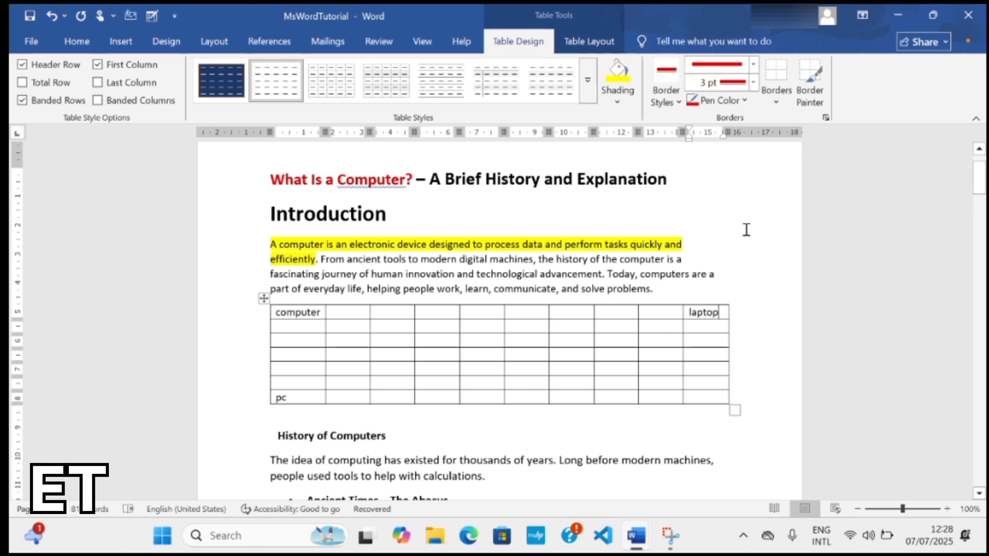
left_click(594, 245)
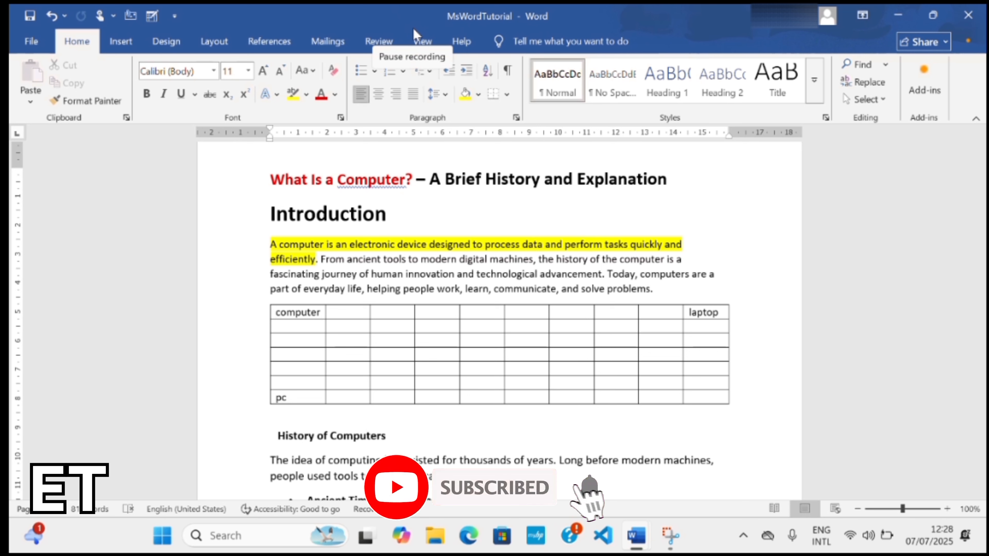
Try to insert a horizontal line with the whole table selected.
left_click(468, 340)
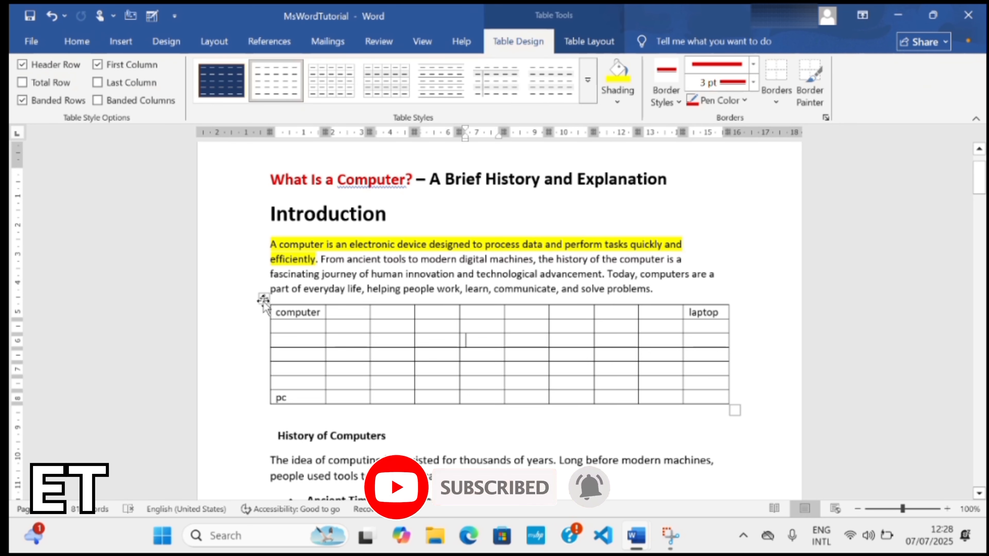
left_click(263, 299)
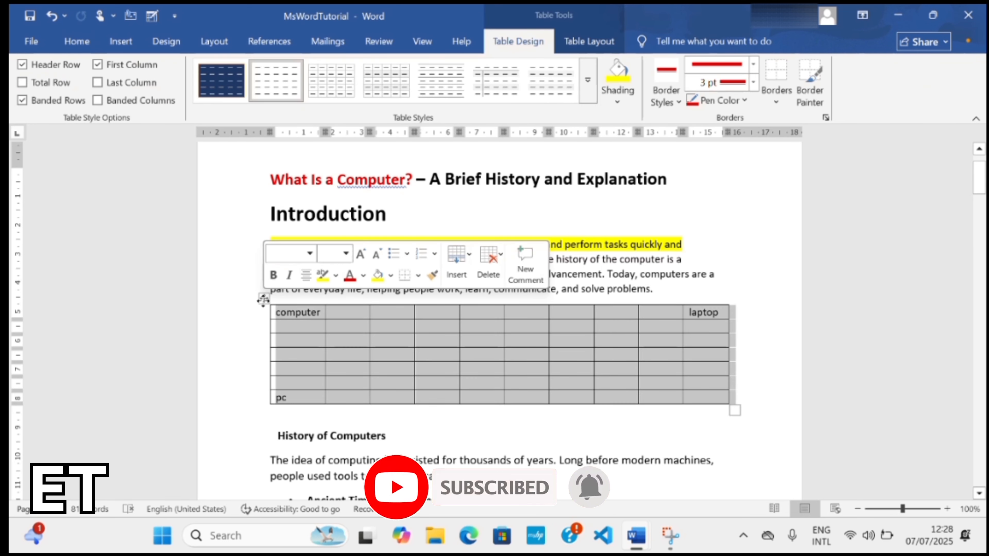
left_click(781, 103)
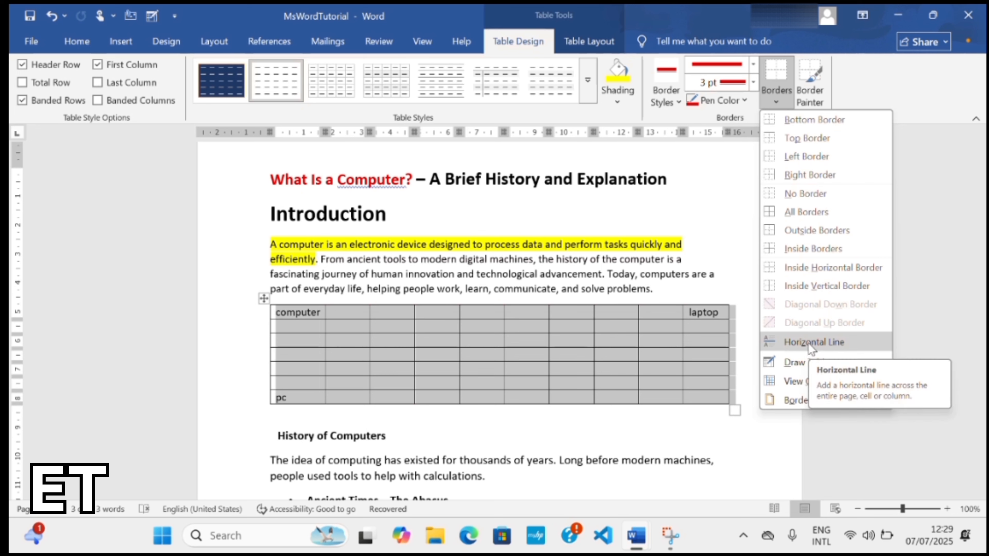
left_click(809, 343)
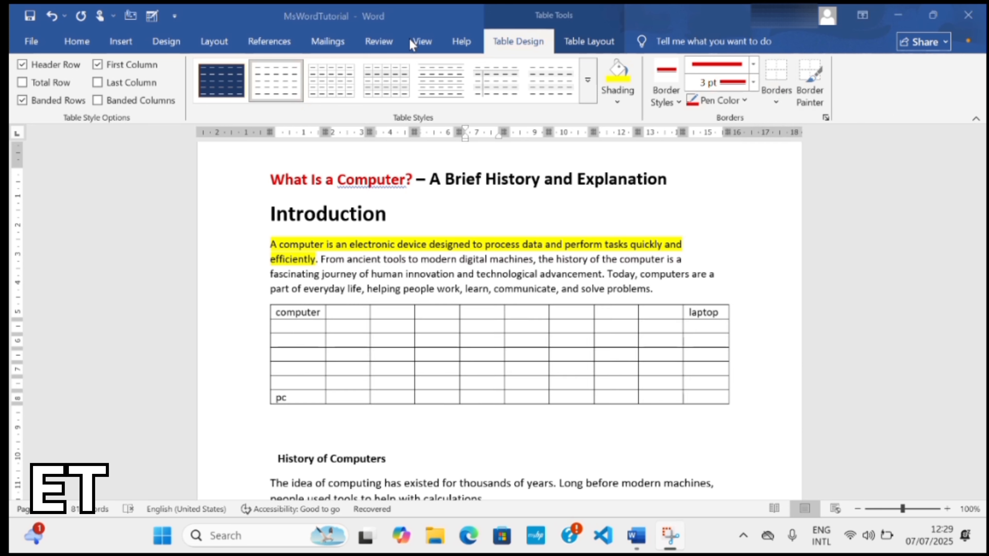
Insert two horizontal lines in the fifth cell of the table's top row, and undo both insertions.
left_click(777, 102)
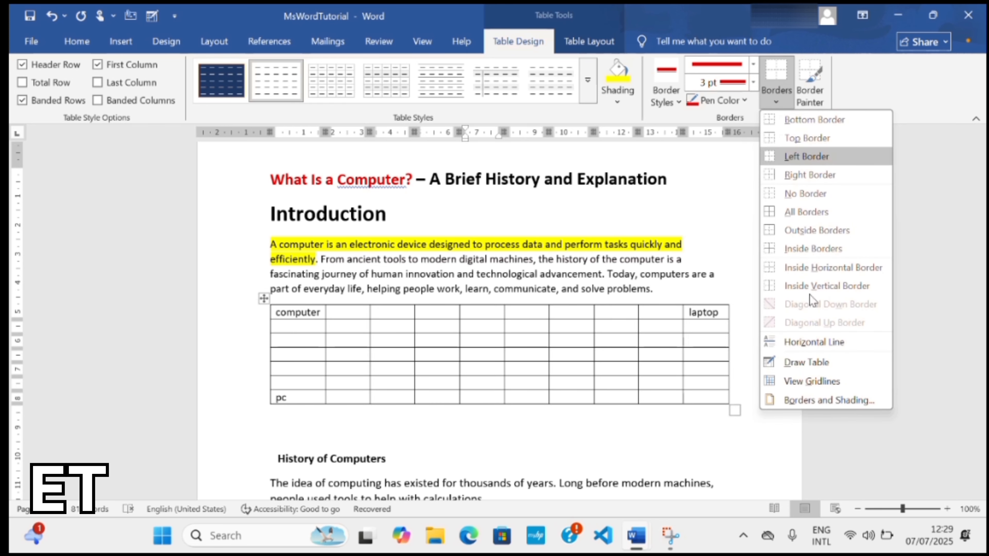
left_click(808, 344)
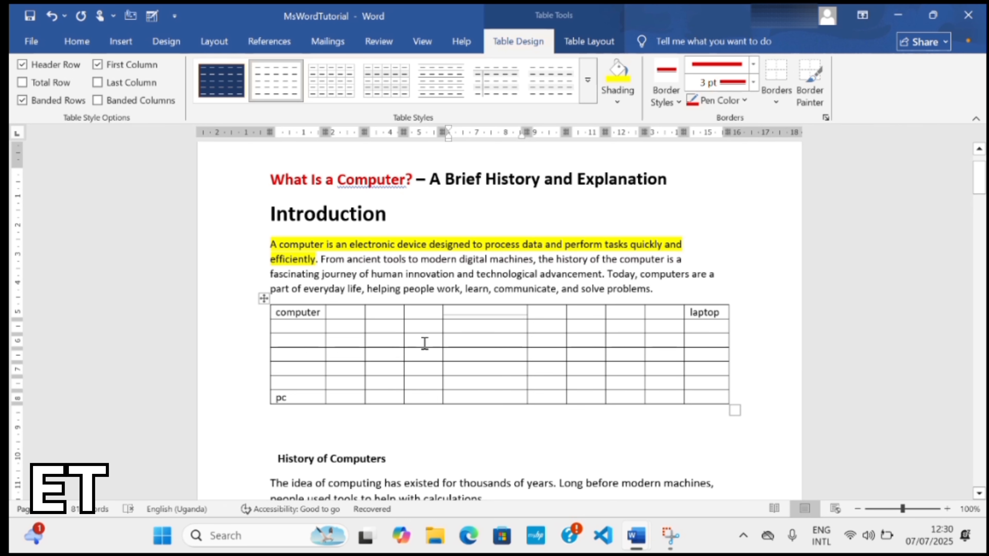
left_click(776, 102)
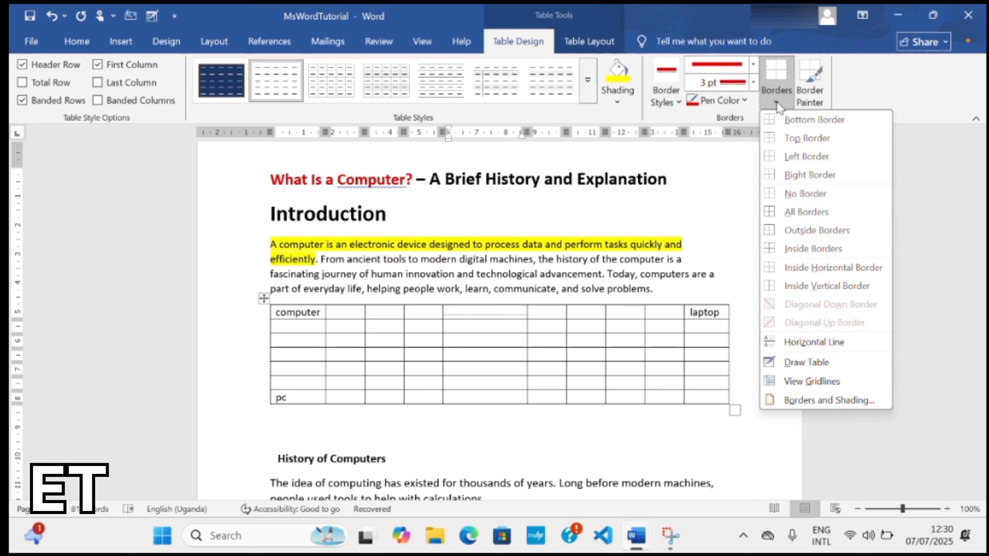
left_click(808, 342)
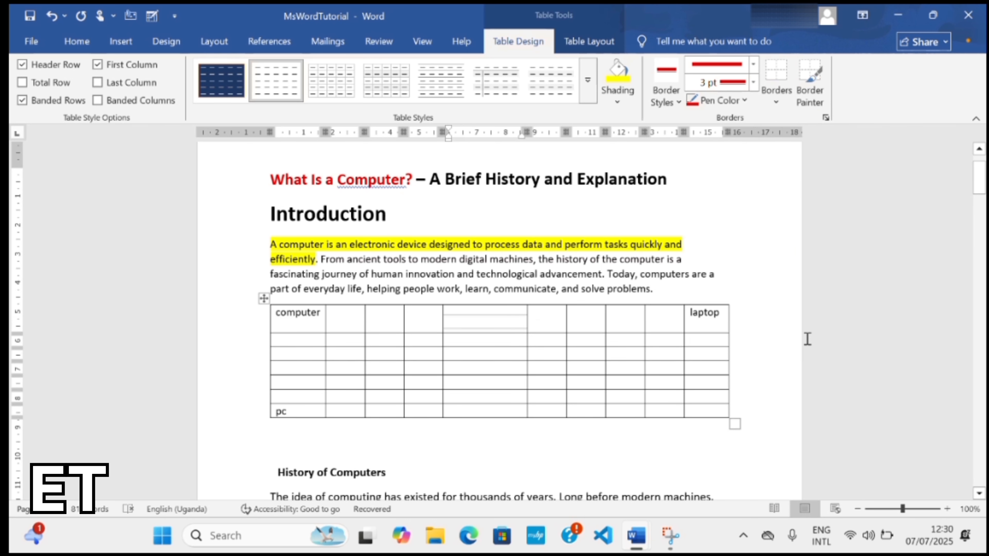
key("ctrl+z")
key("ctrl+z")
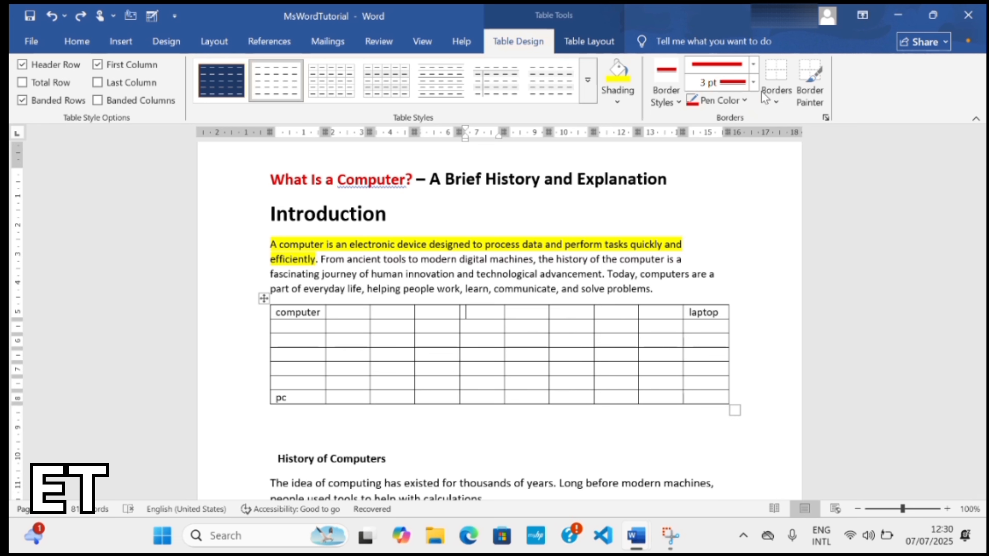
Use Draw Table to draw a red 3 pt vertical line and a horizontal line across the table, and undo both.
left_click(776, 104)
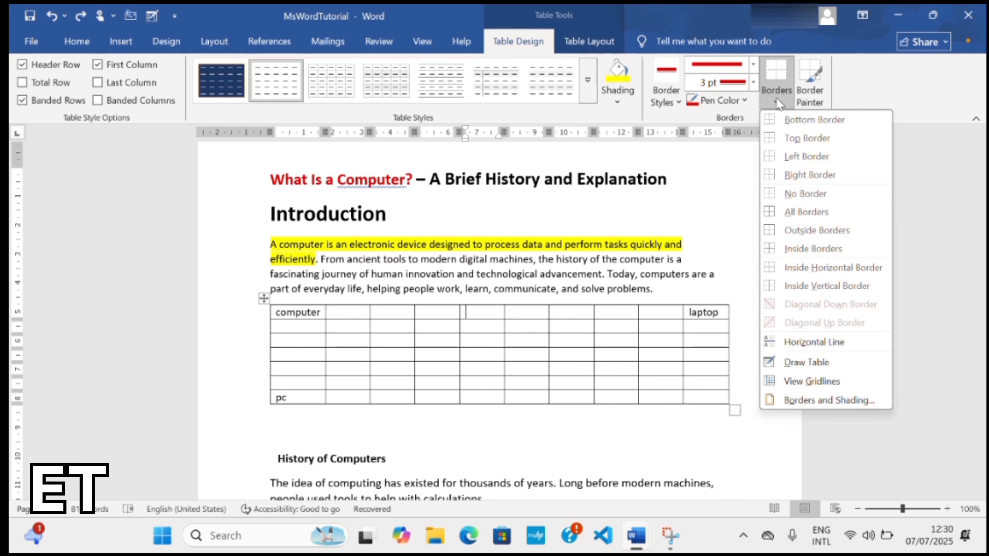
left_click(805, 362)
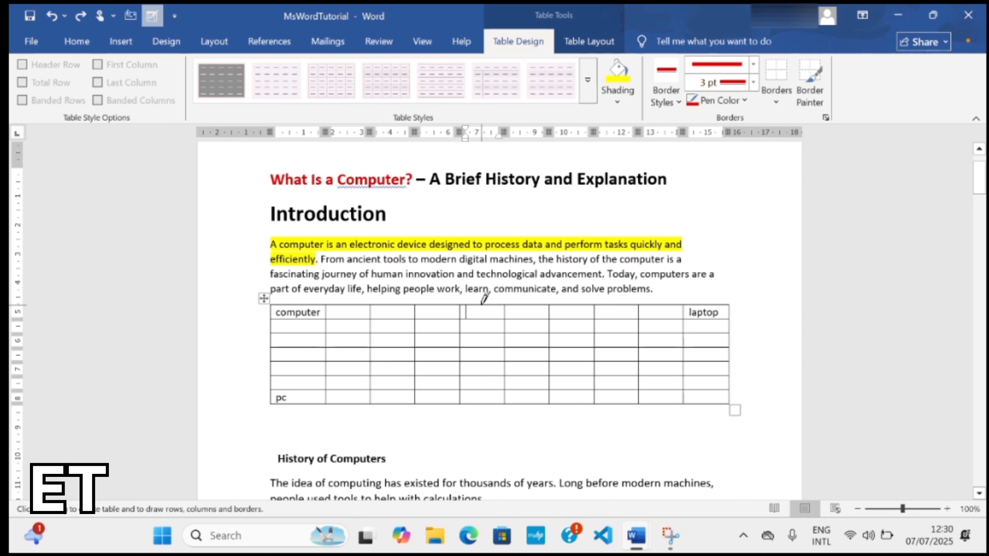
left_click_drag(484, 299, 480, 399)
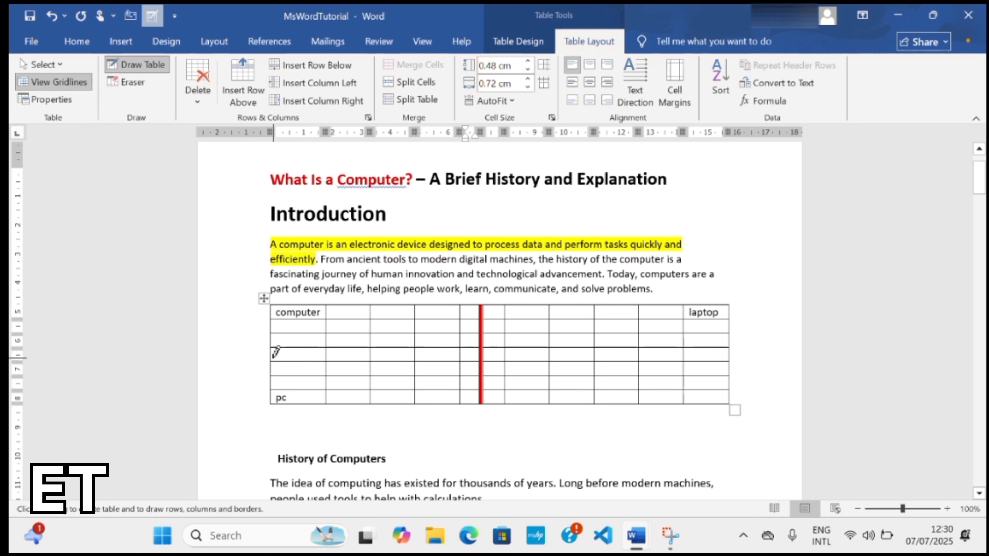
mouse_move(274, 357)
left_mouse_down()
mouse_move(727, 356)
mouse_move(731, 347)
left_mouse_up()
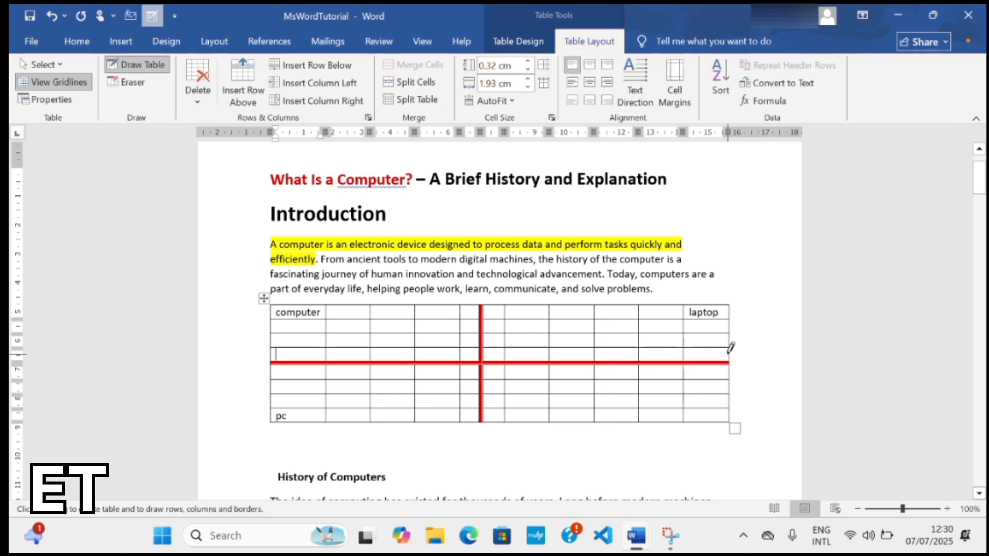
key("ctrl+z")
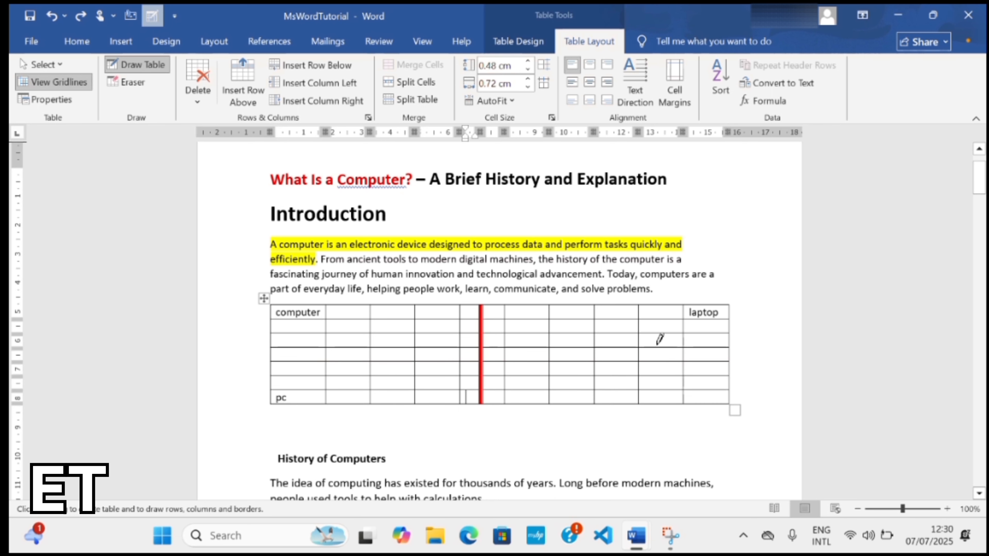
key("ctrl+z")
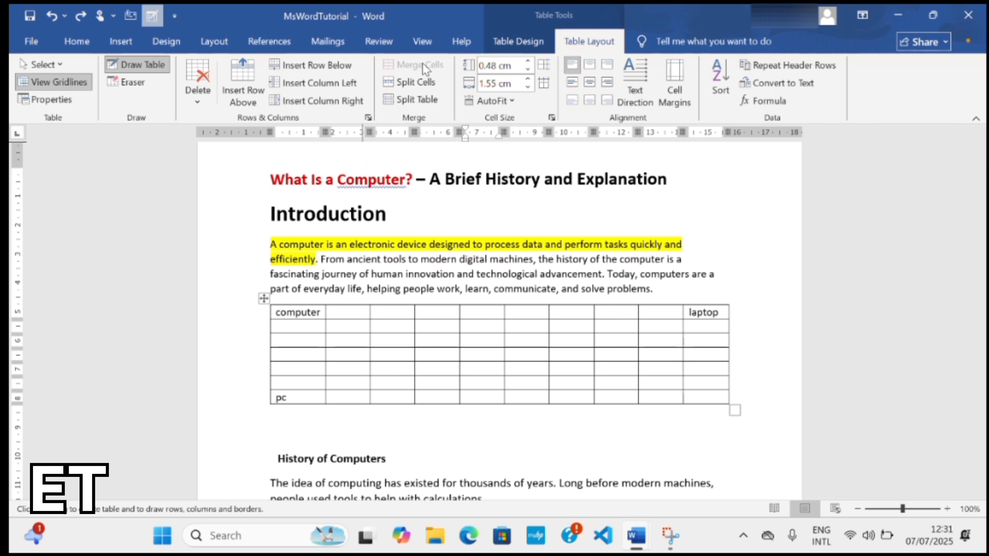
Stop drawing table lines and apply No Border to the whole table.
left_click(518, 41)
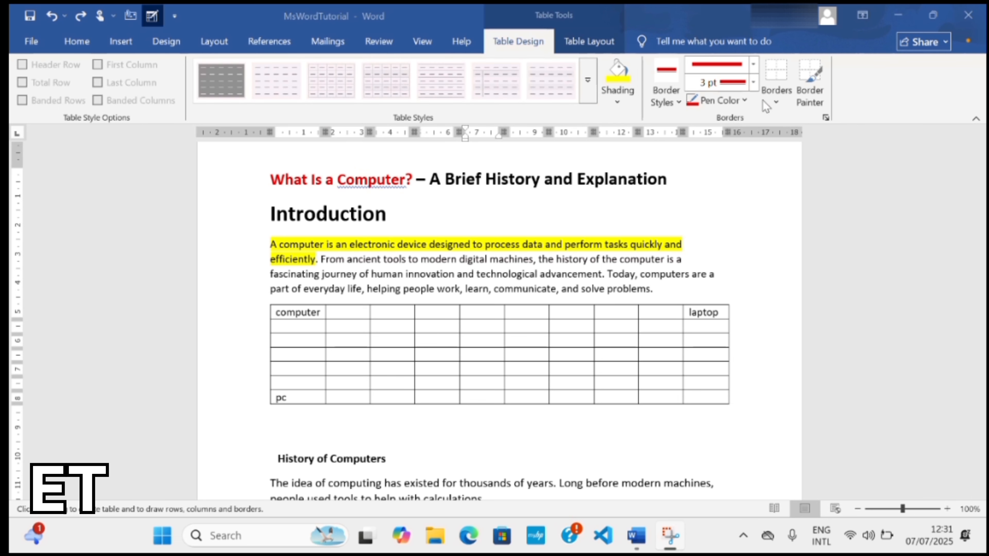
left_click(776, 103)
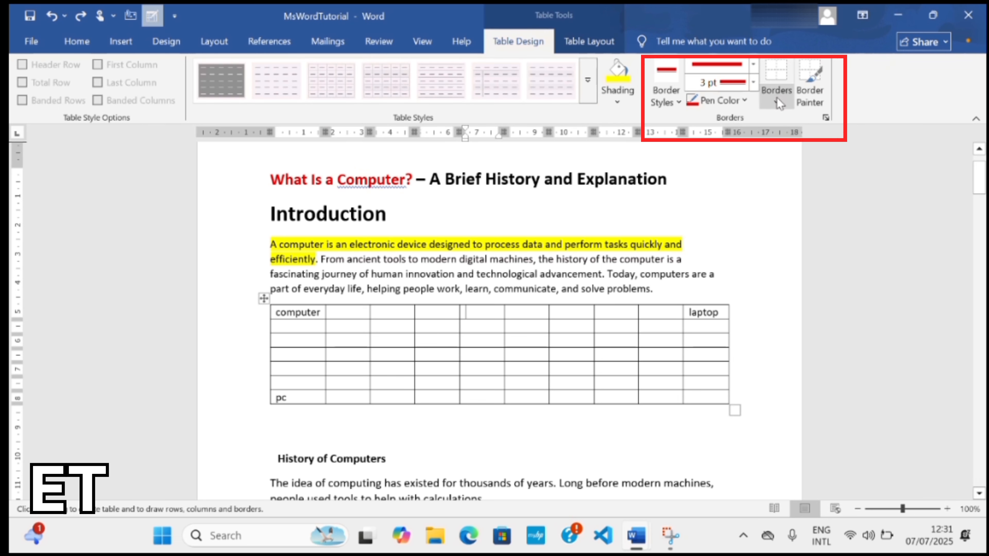
left_click(777, 101)
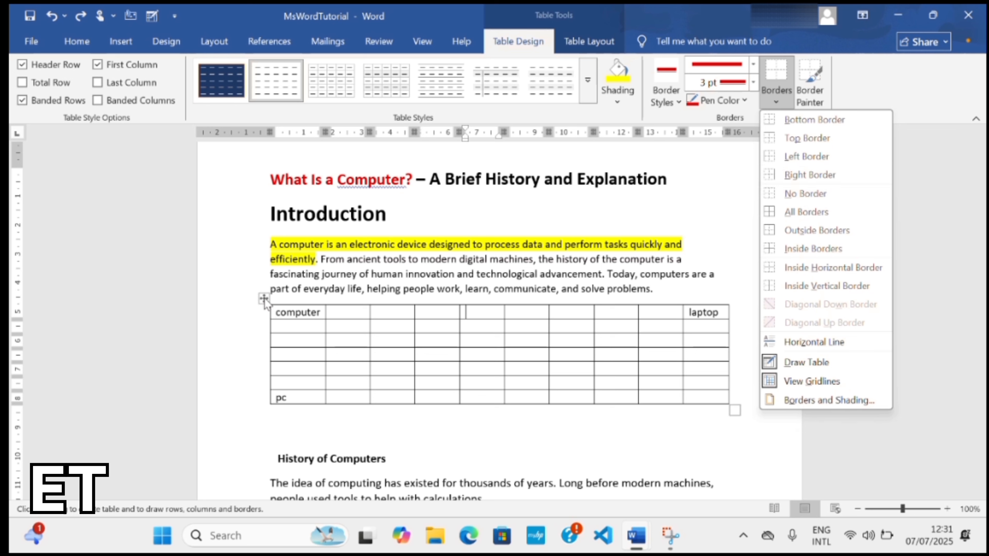
left_click(262, 298)
left_click(263, 298)
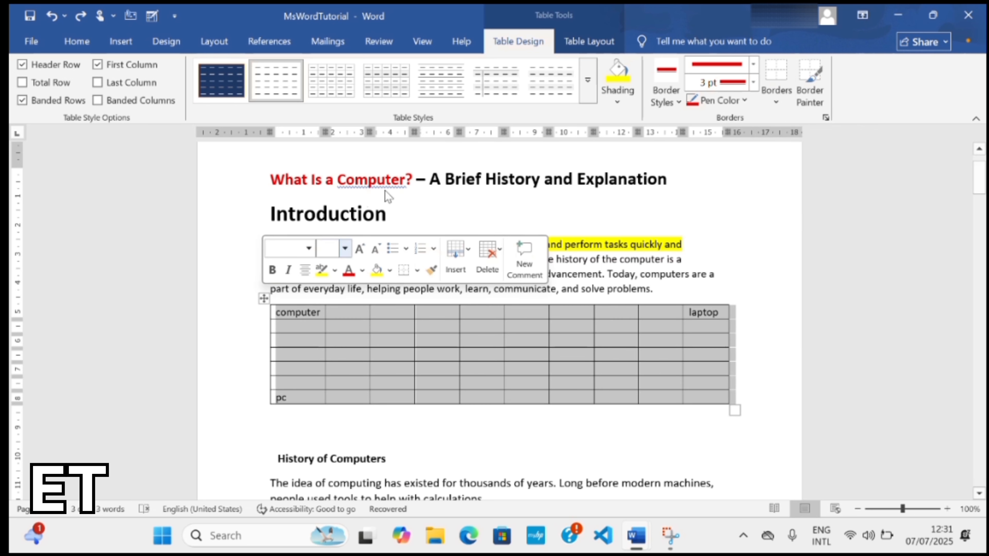
left_click(775, 98)
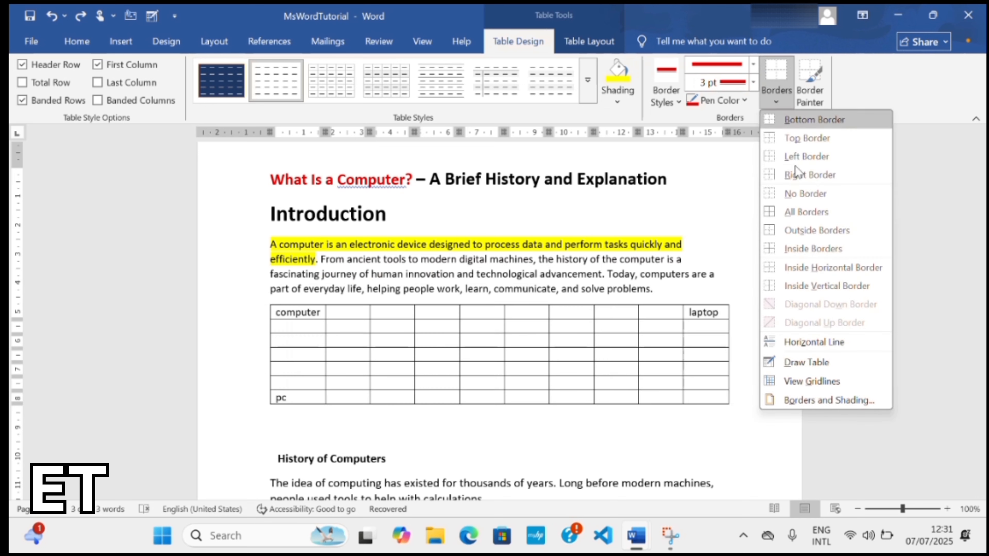
left_click(800, 195)
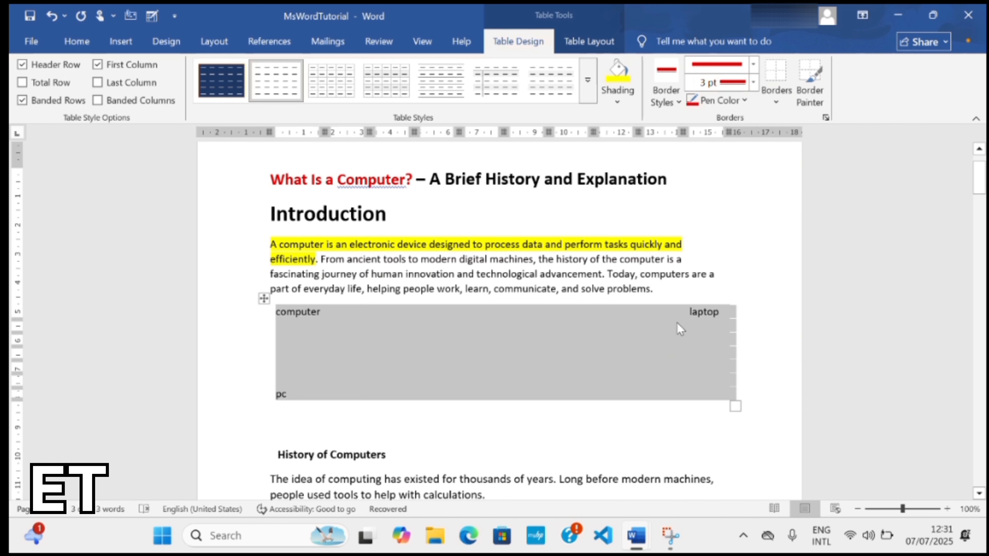
left_click(734, 240)
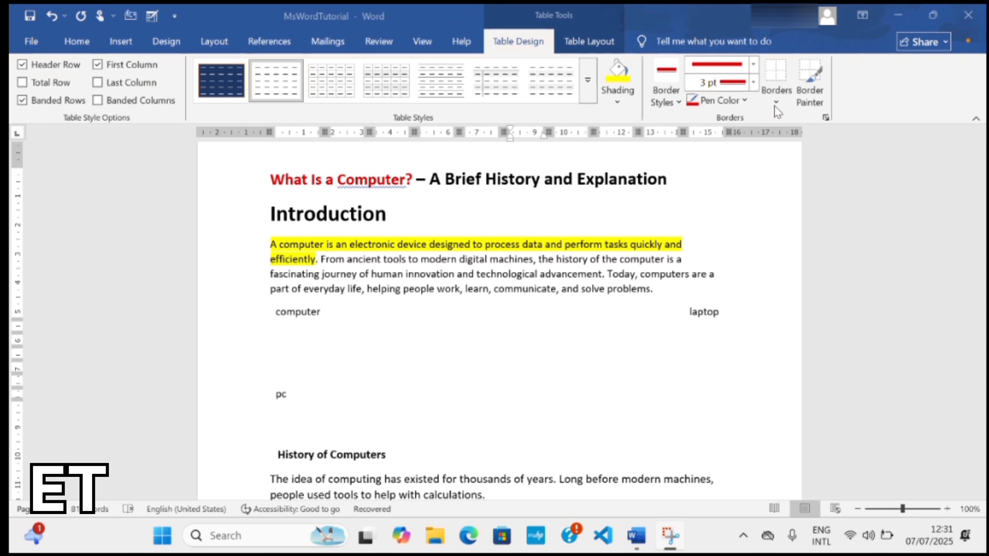
Turn on gridlines for the borderless table and try red 3 pt All Borders on the sixth cell of its second row.
left_click(779, 102)
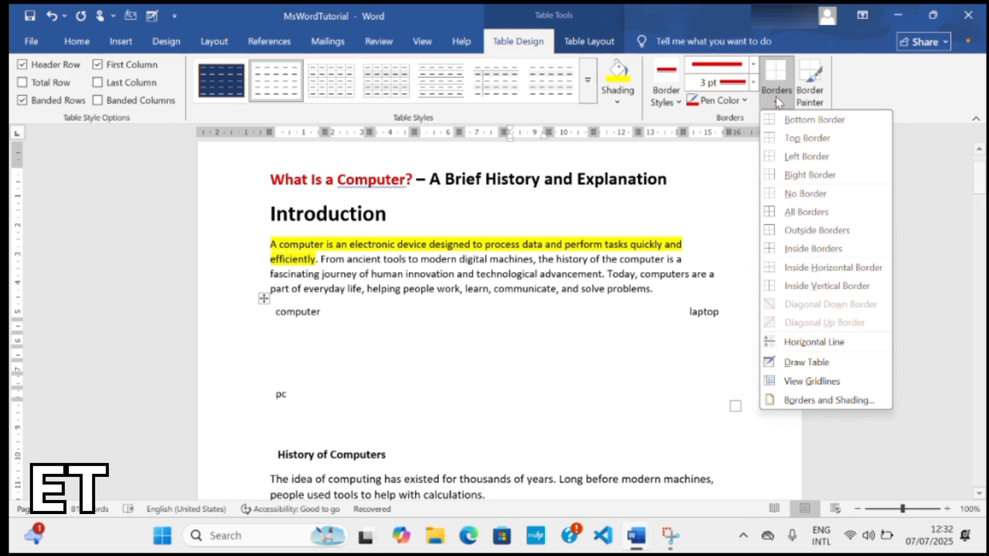
left_click(805, 382)
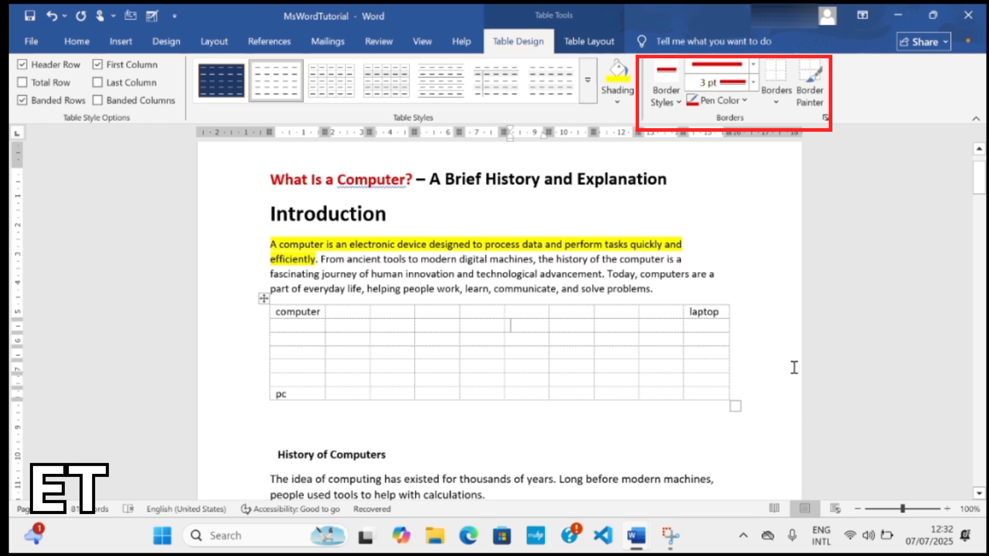
left_click(776, 99)
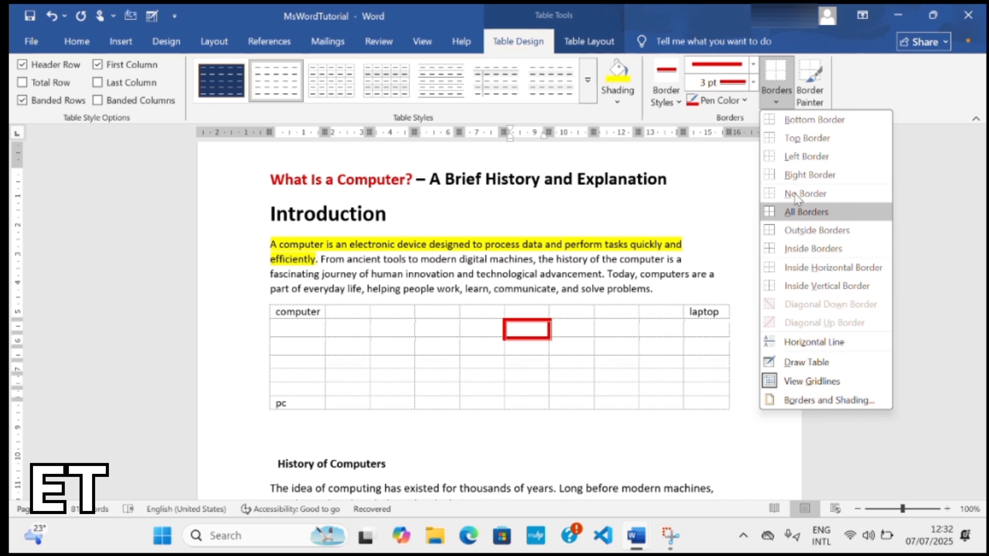
left_click(796, 211)
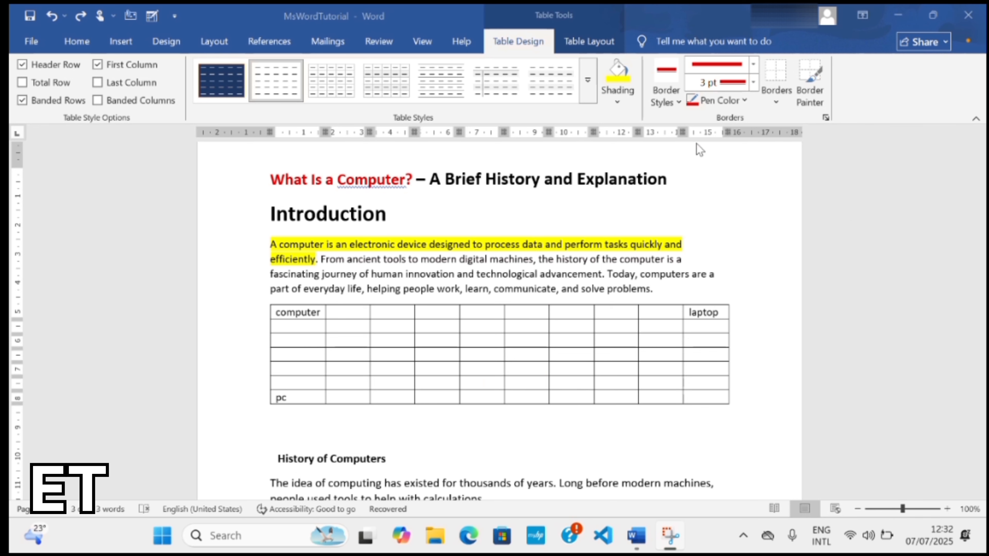
Place the cursor in the fourth cell of the table's fourth row and open the Borders and Shading dialog.
left_click(777, 99)
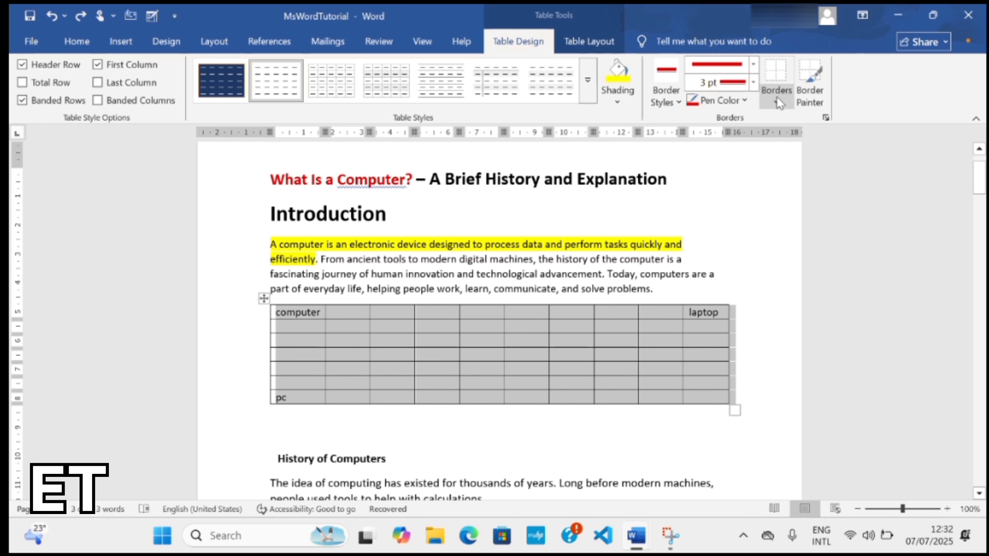
left_click(776, 97)
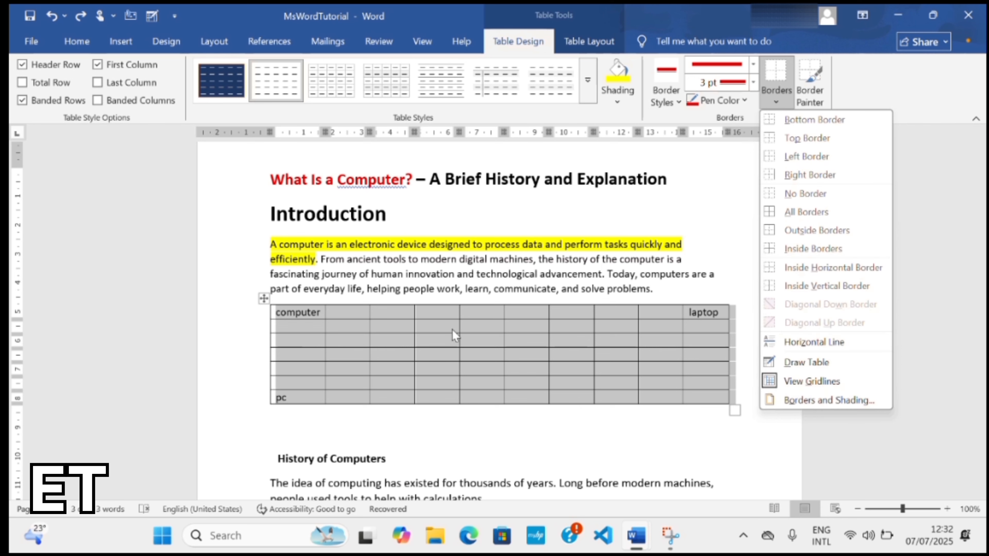
left_click(460, 364)
left_click(450, 355)
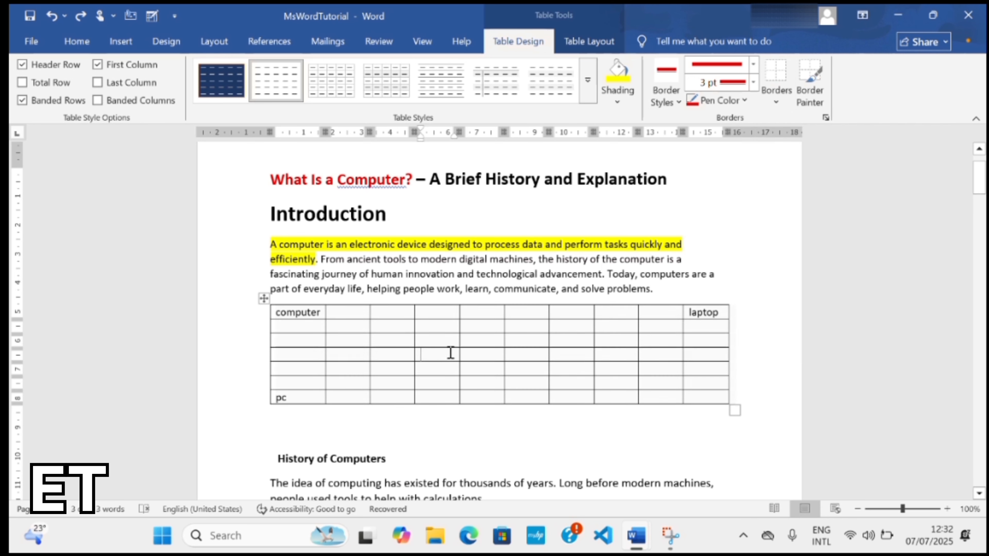
left_click(775, 100)
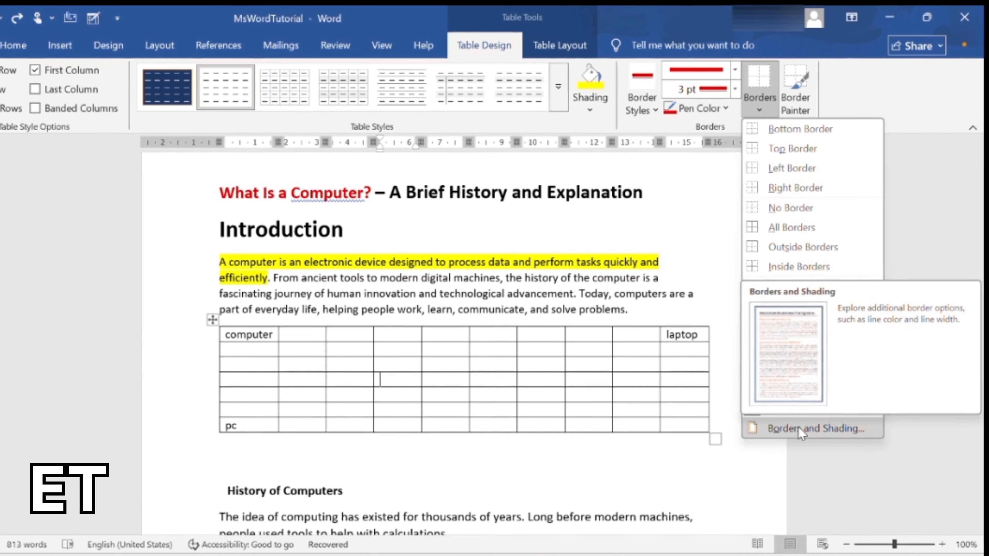
left_click(805, 414)
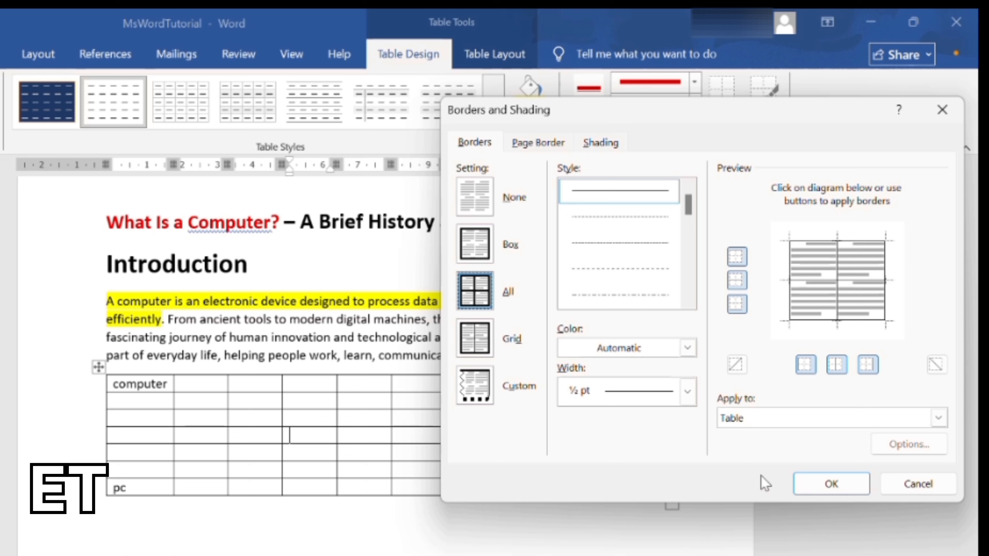
Examine the border, page border and shading settings and what each of them can be applied to.
left_click(530, 145)
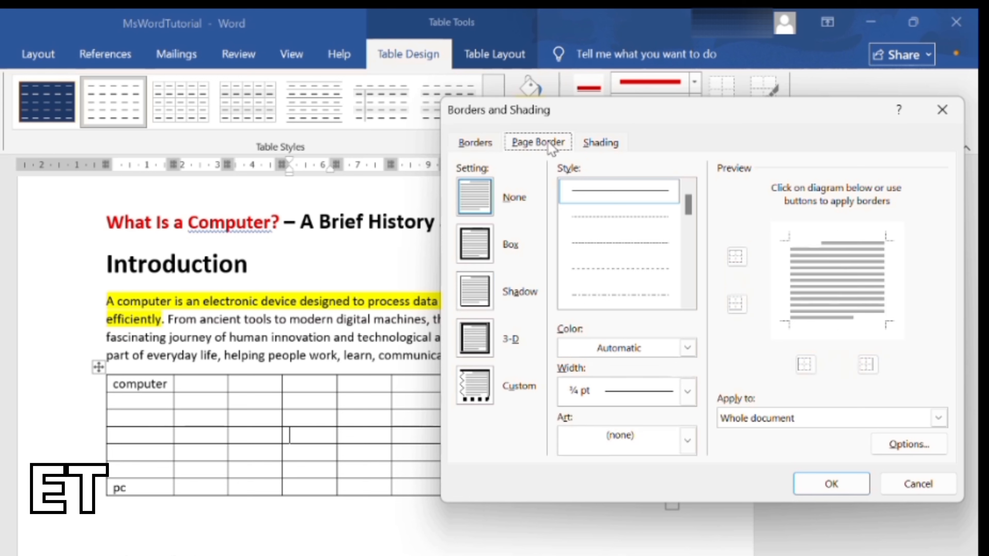
left_click(596, 147)
left_click(480, 149)
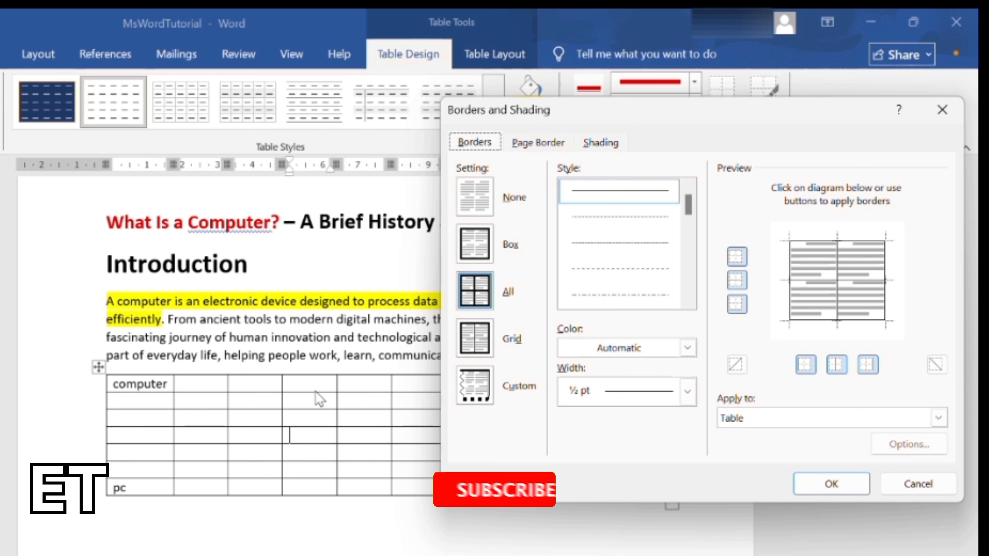
left_click(757, 417)
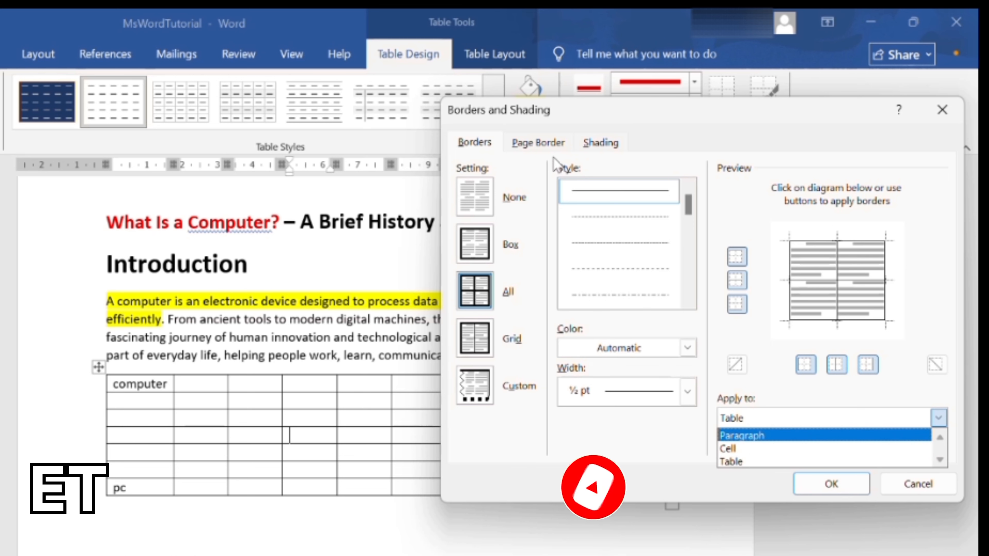
left_click(545, 144)
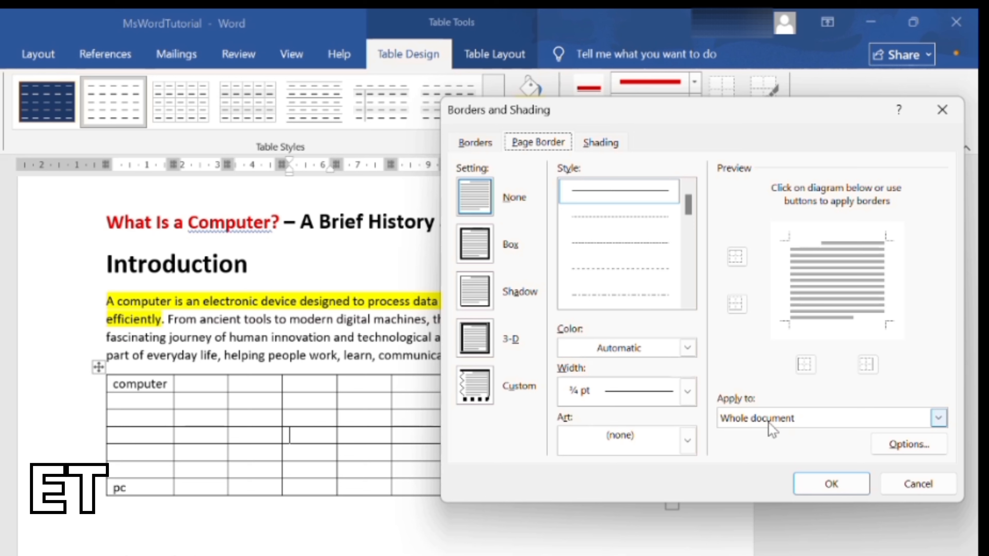
left_click(600, 144)
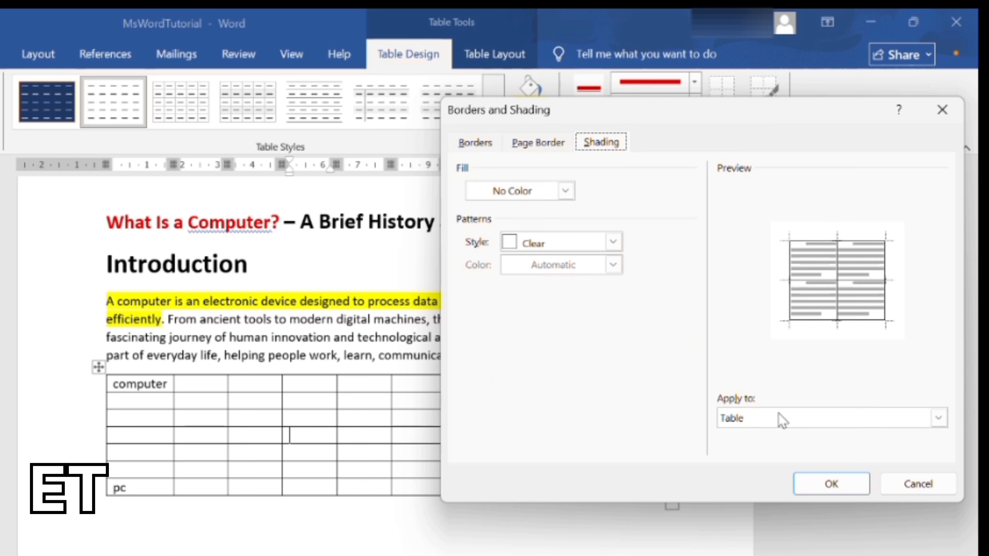
left_click(782, 421)
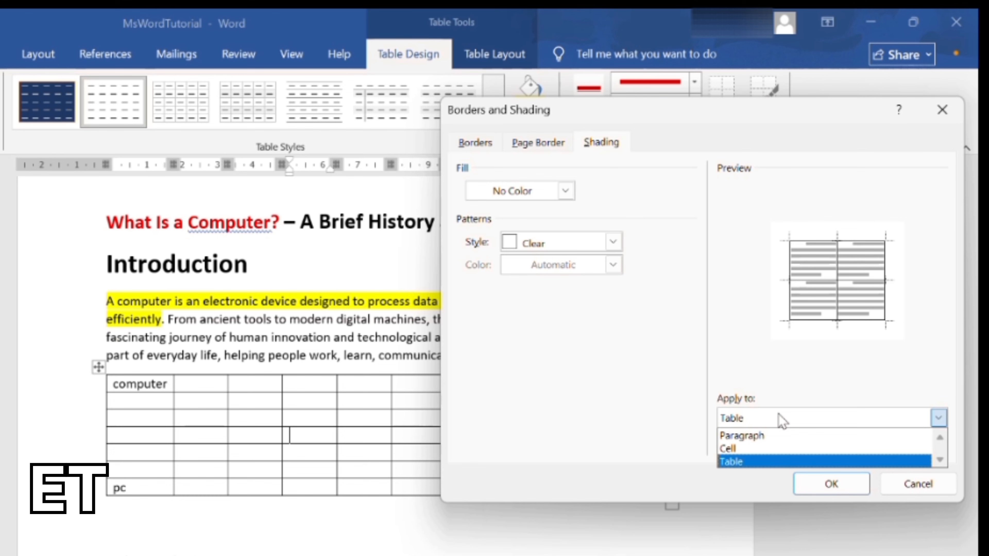
left_click(475, 142)
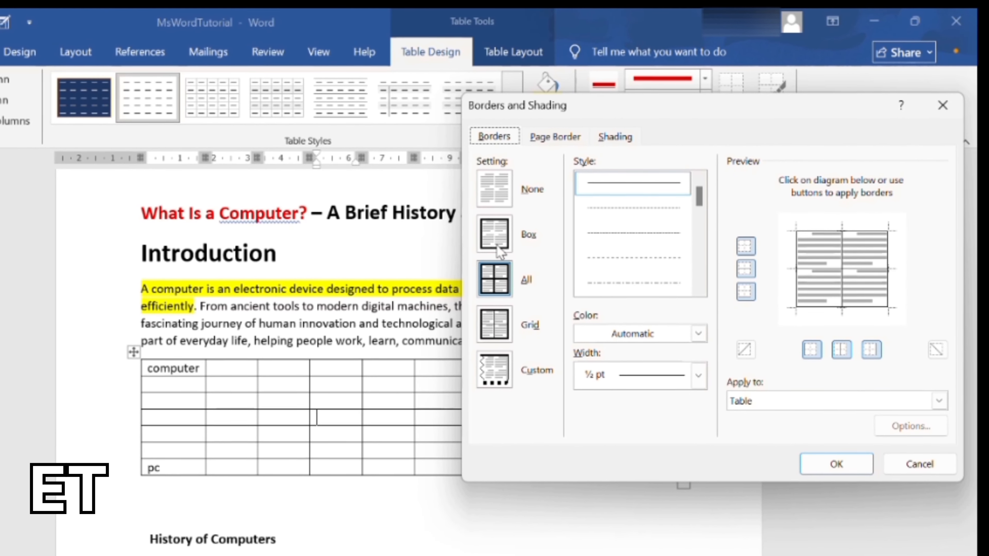
Apply a blue ½ pt double-line Box border to the whole table, and undo it.
left_click(488, 284)
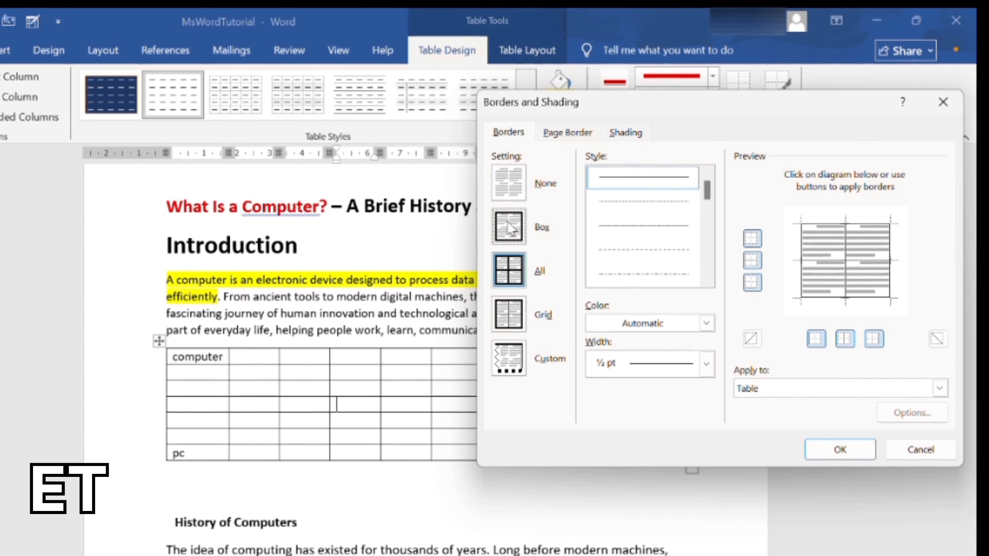
left_click(501, 227)
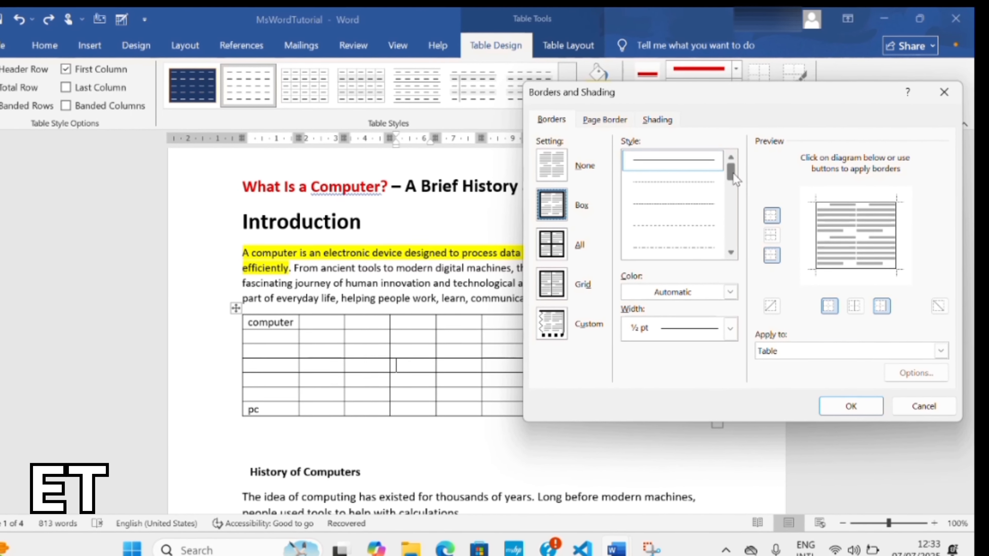
left_click_drag(728, 176, 728, 181)
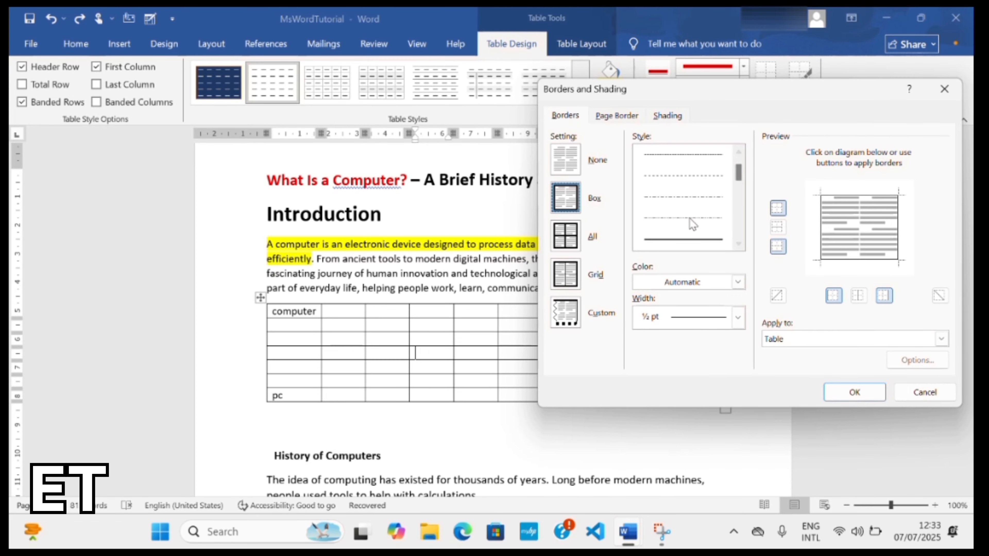
left_click(688, 239)
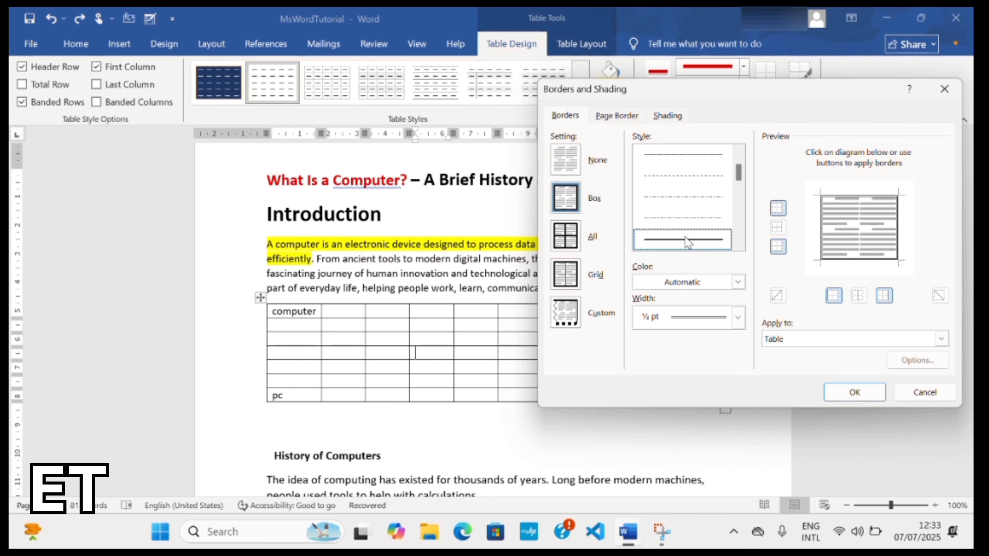
left_click(703, 286)
left_click(729, 338)
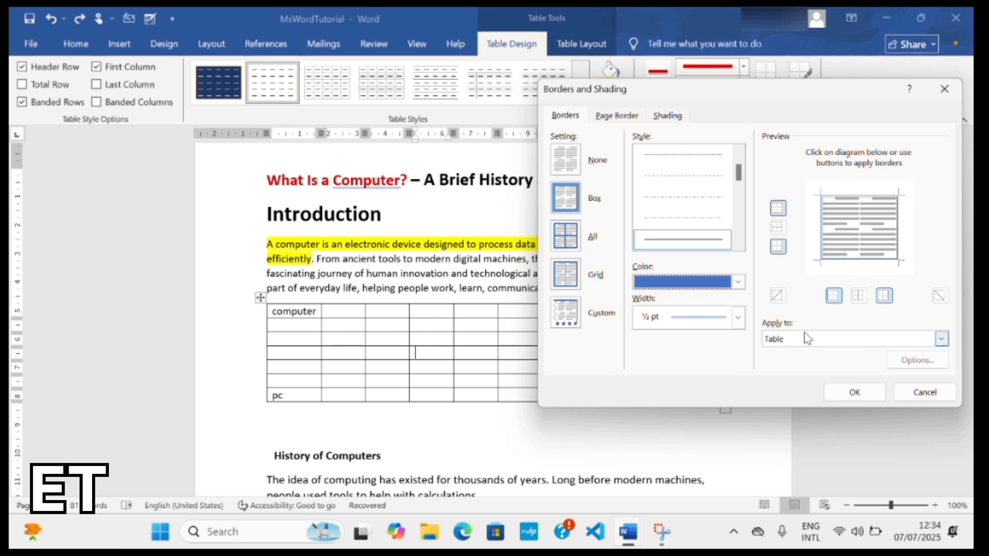
left_click(830, 339)
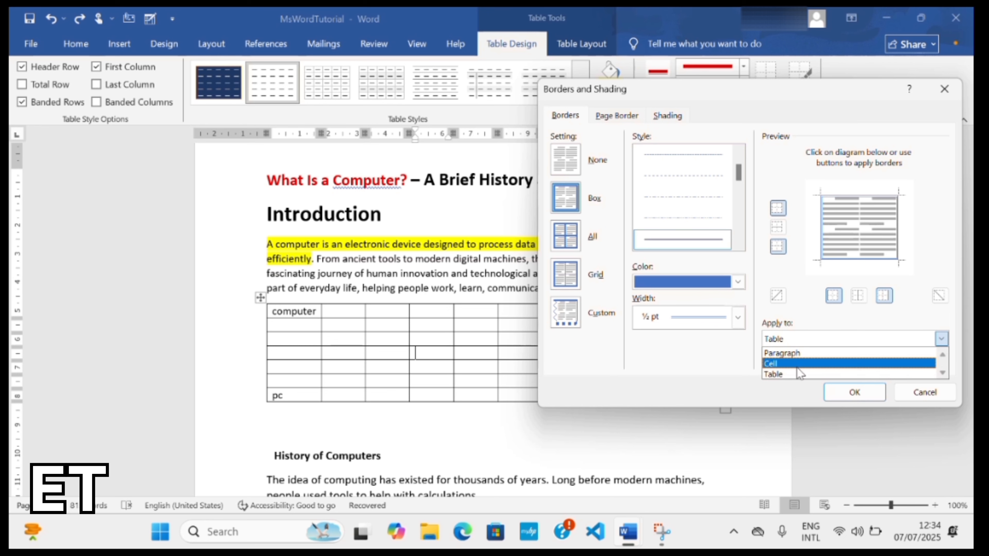
left_click(798, 374)
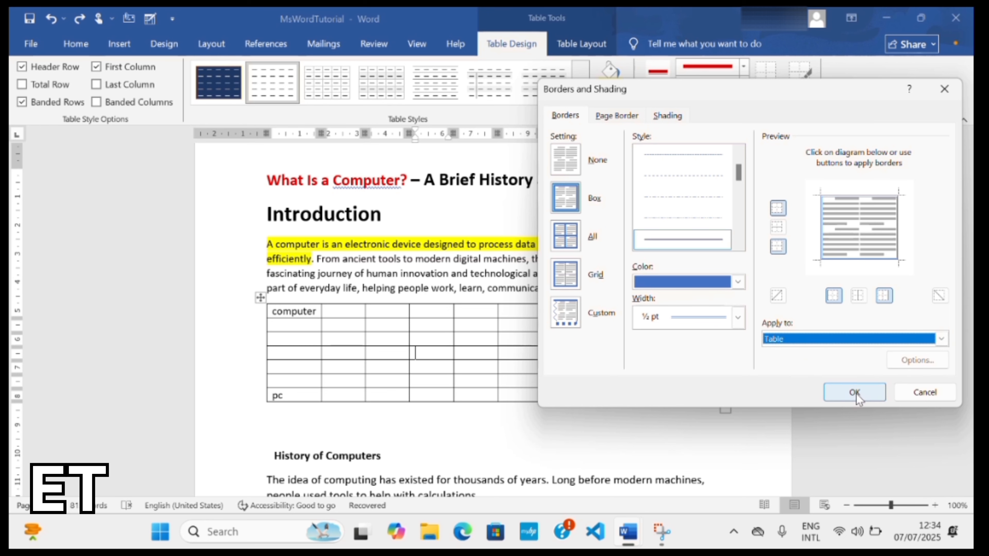
left_click(854, 395)
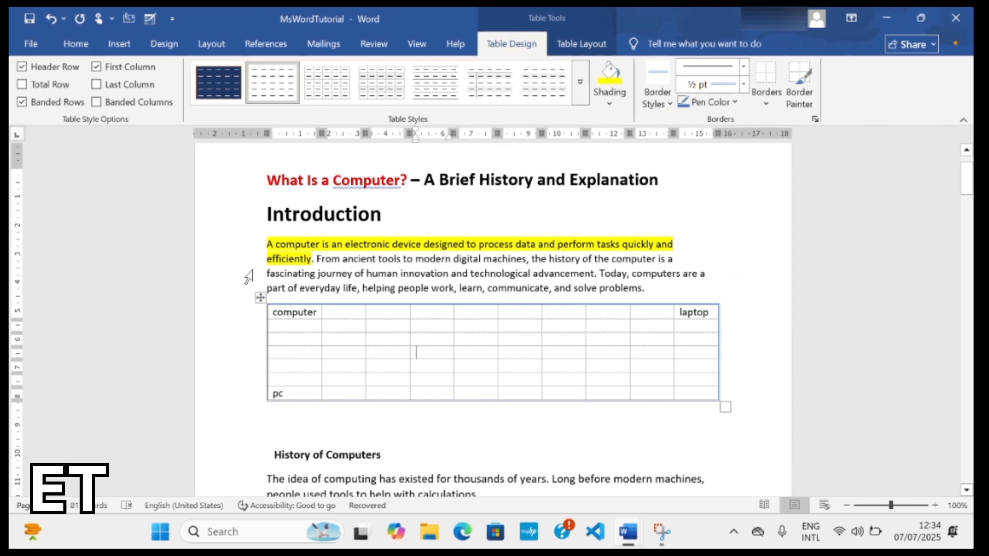
mouse_move(500, 296)
key("ctrl+z")
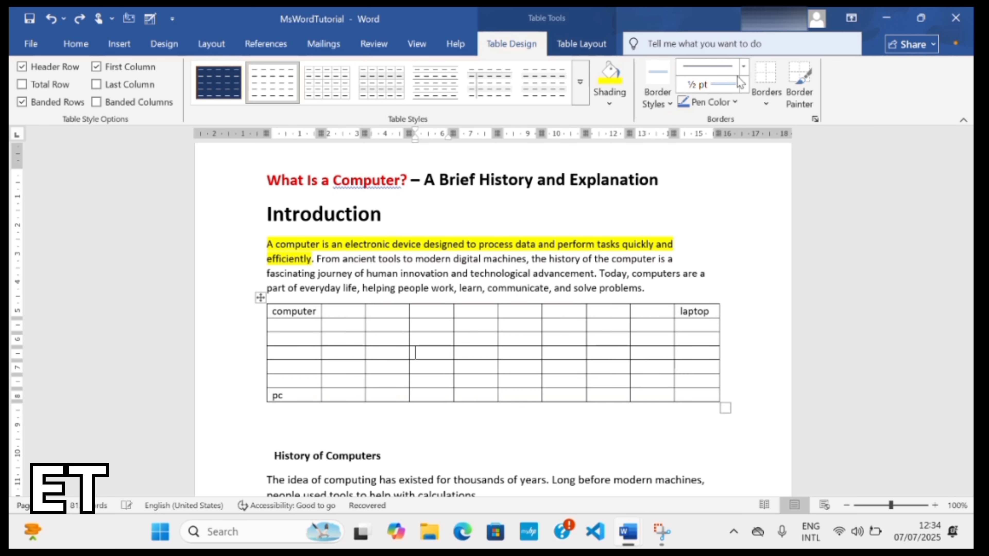
Reopen Borders and Shading and choose a Shadow page border with a thick 3 pt line style.
left_click(766, 101)
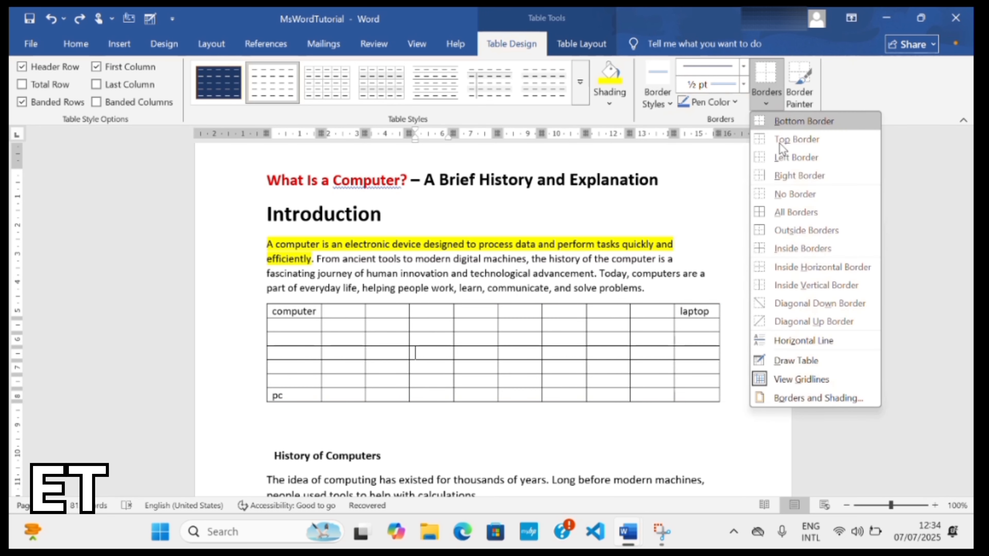
left_click(806, 398)
left_click(623, 119)
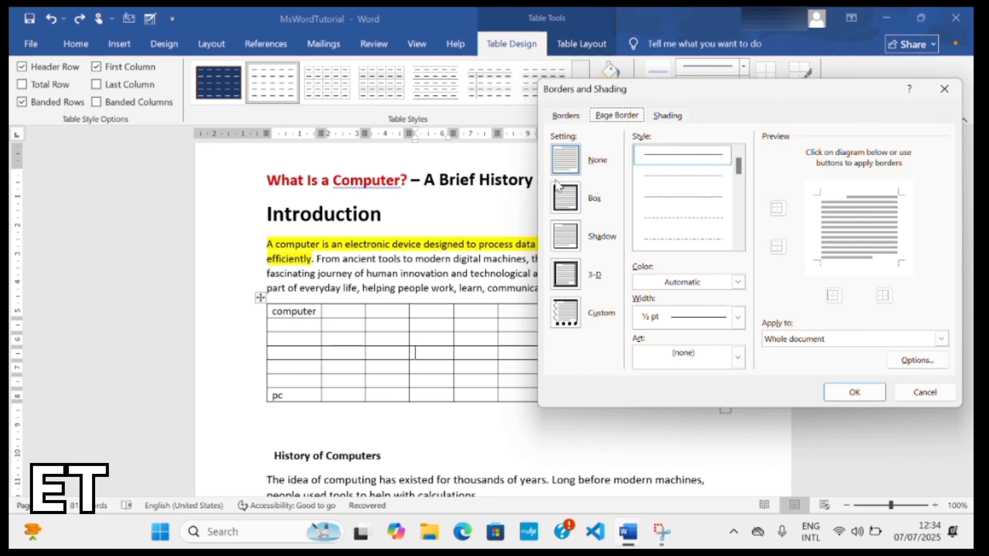
left_click(571, 240)
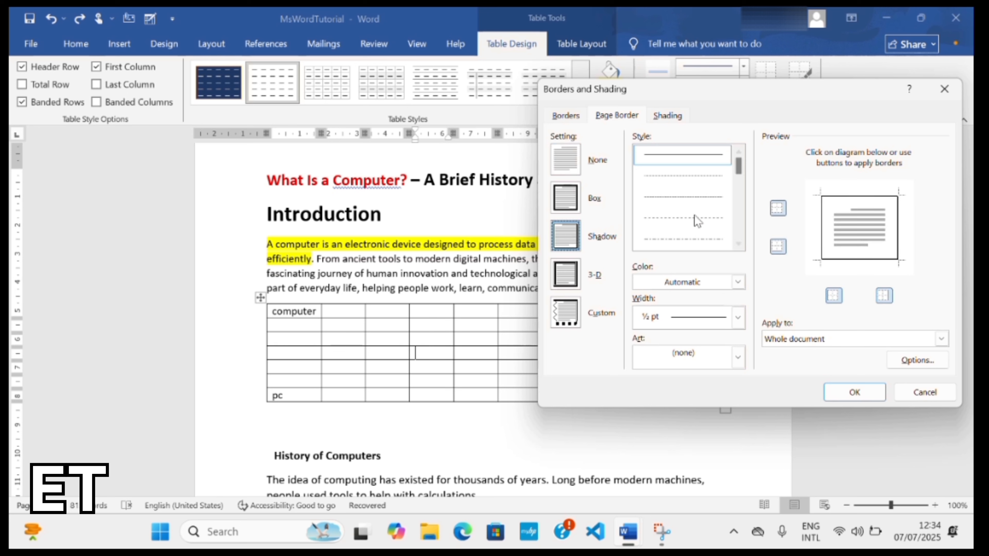
scroll(697, 221, "down", 3)
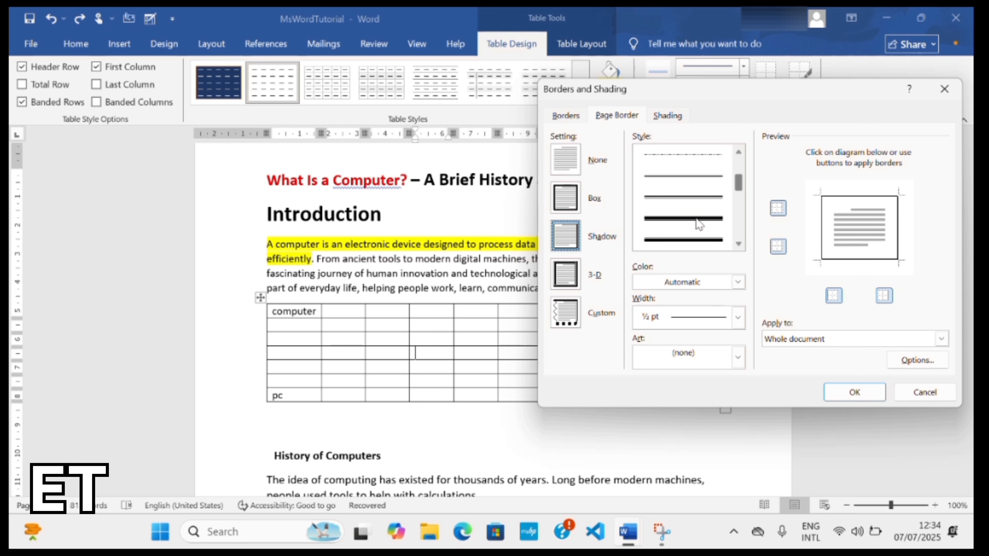
left_click(699, 222)
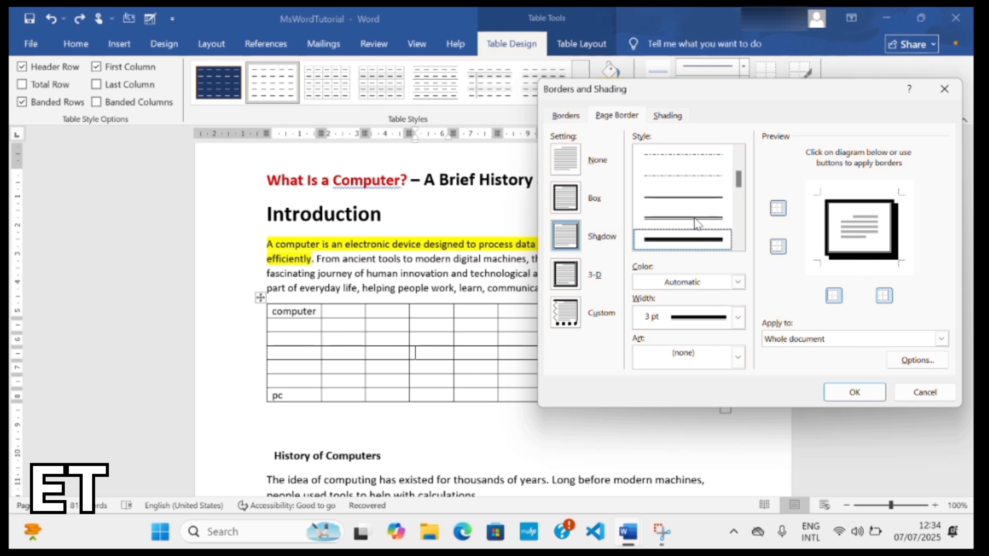
Color the page border orange and apply it to the whole document, leaving the table.
left_click(707, 285)
left_click(747, 334)
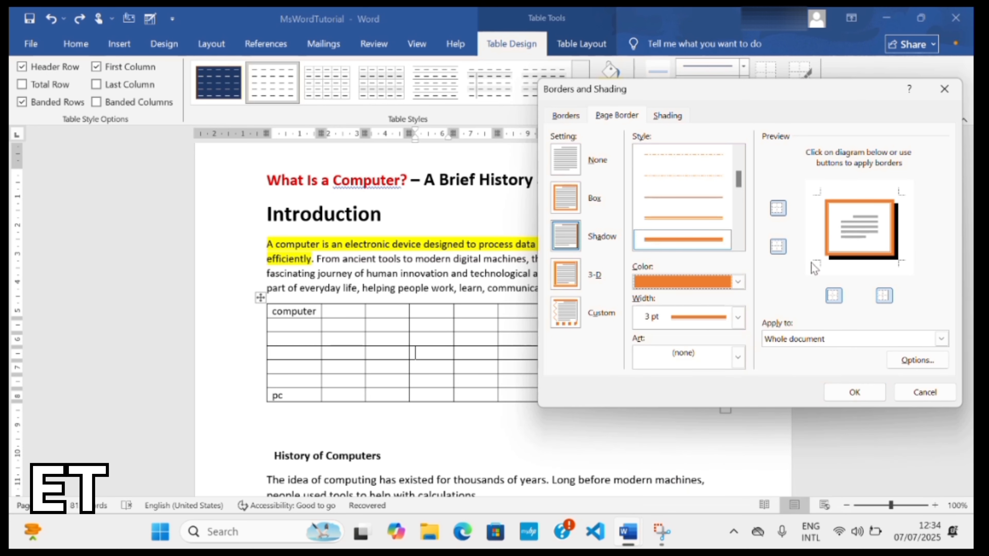
left_click(806, 343)
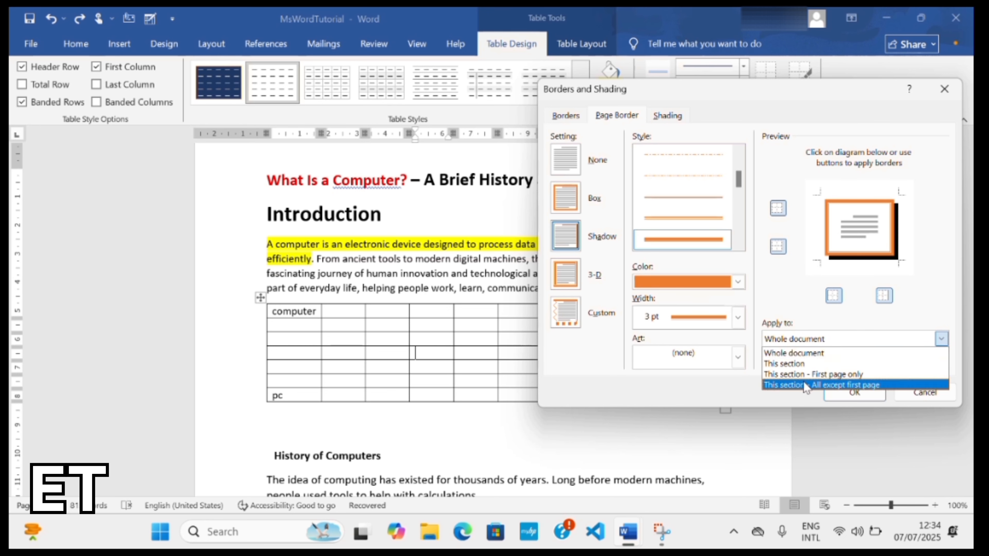
left_click(805, 353)
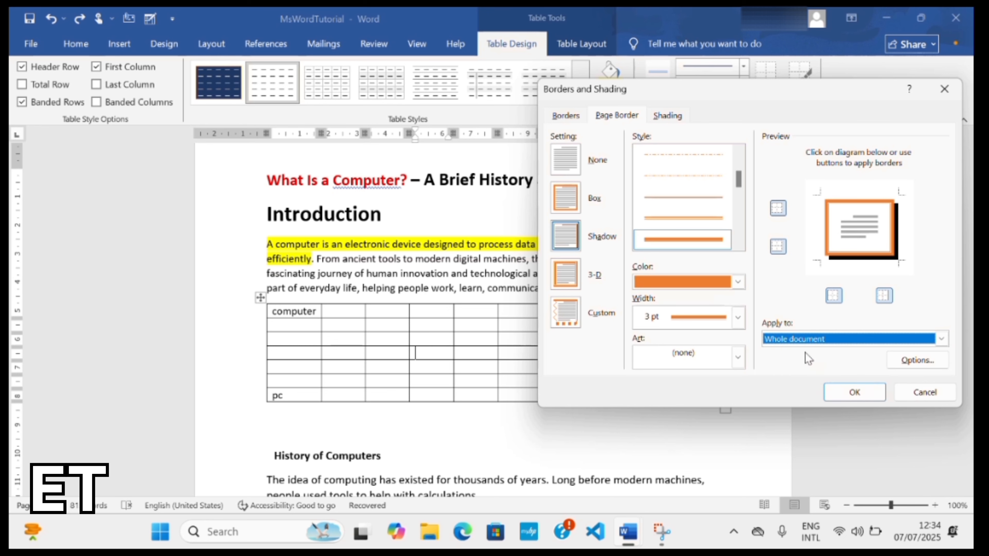
left_click(859, 393)
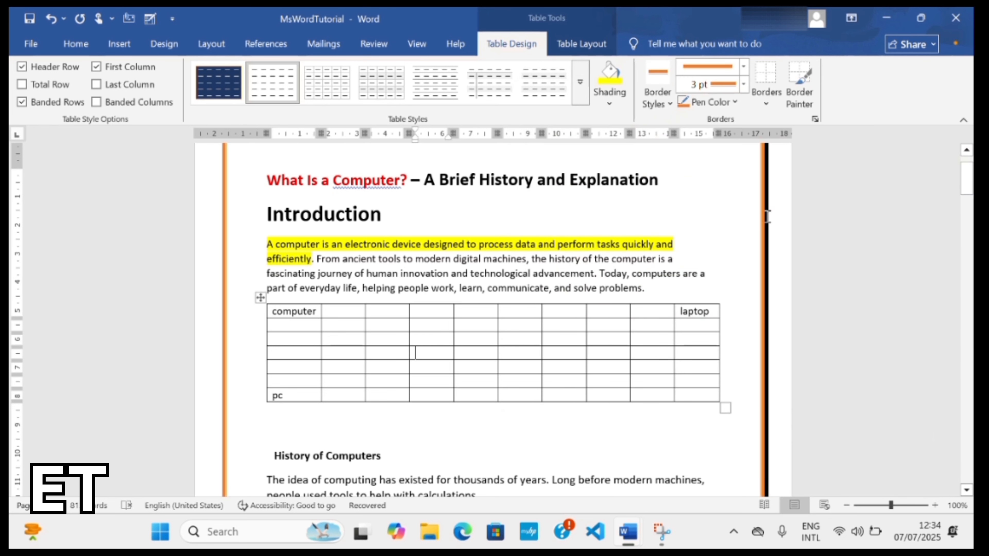
left_click(870, 433)
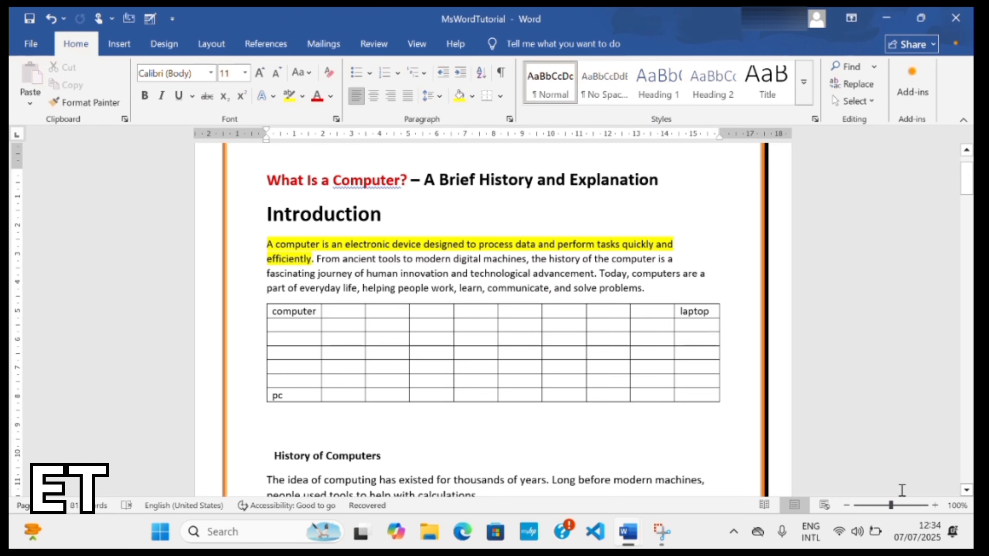
mouse_move(891, 506)
left_mouse_down()
mouse_move(865, 514)
mouse_move(890, 512)
left_mouse_up()
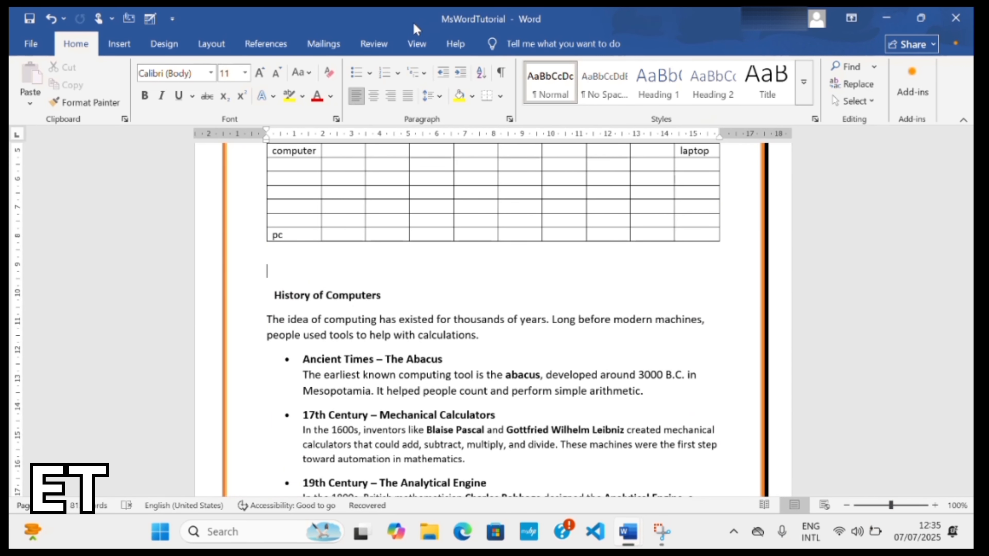
left_click(766, 103)
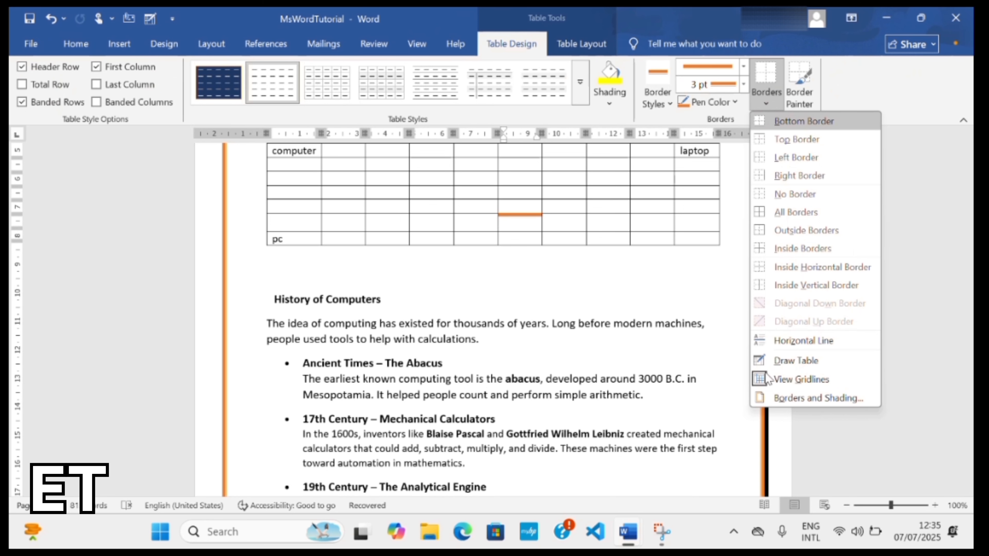
left_click(806, 399)
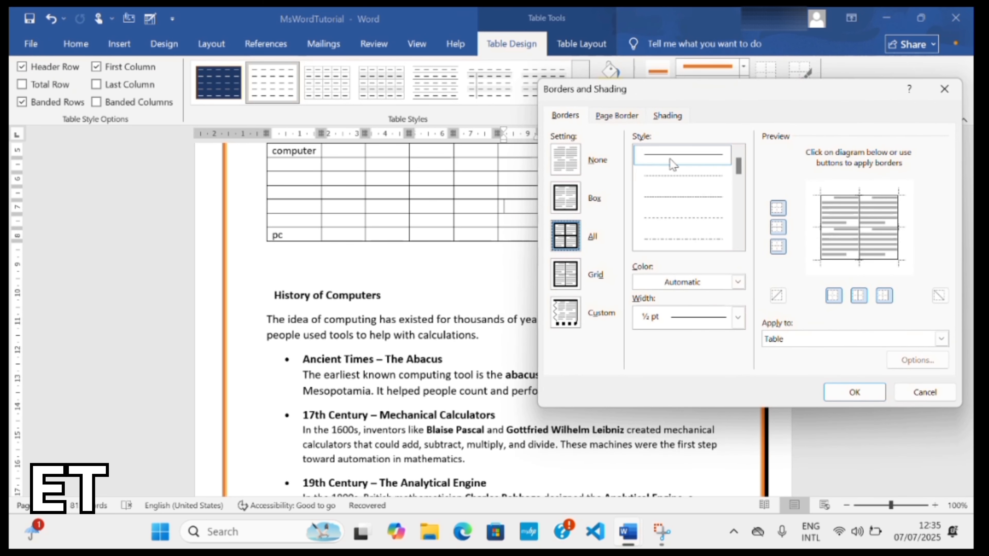
left_click(667, 116)
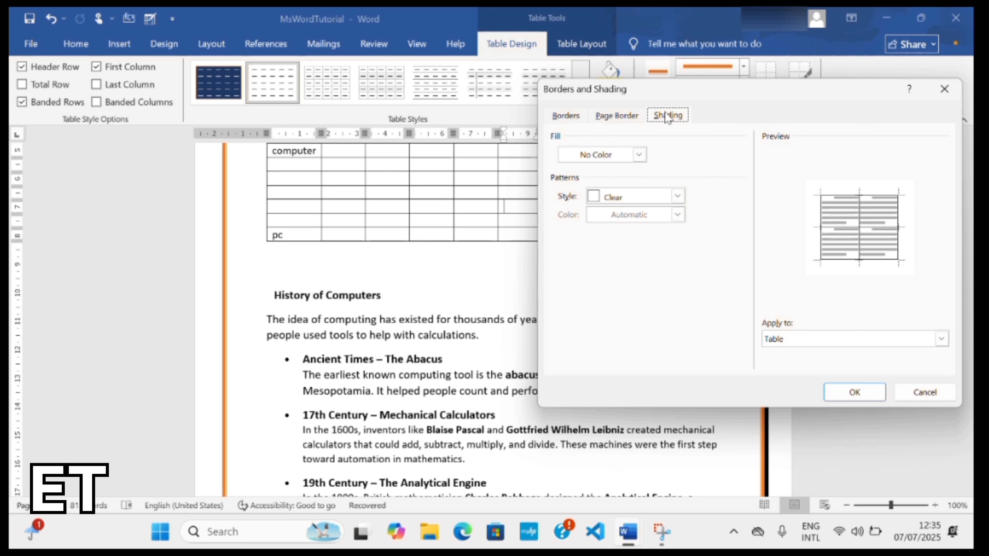
left_click(925, 392)
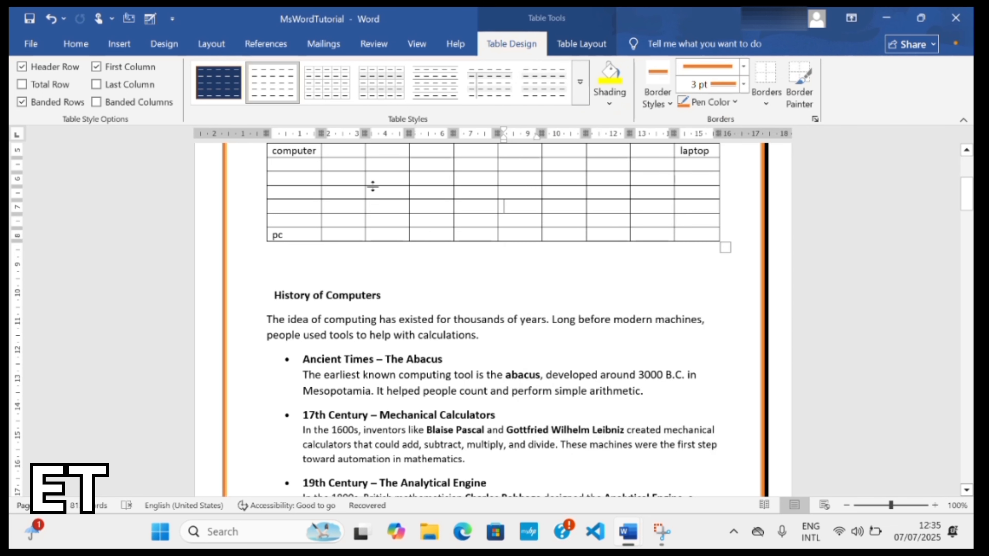
Shade the six table cells in rows 3–4, columns 3–5 with an orange fill applied to the cells.
left_click_drag(375, 181, 462, 201)
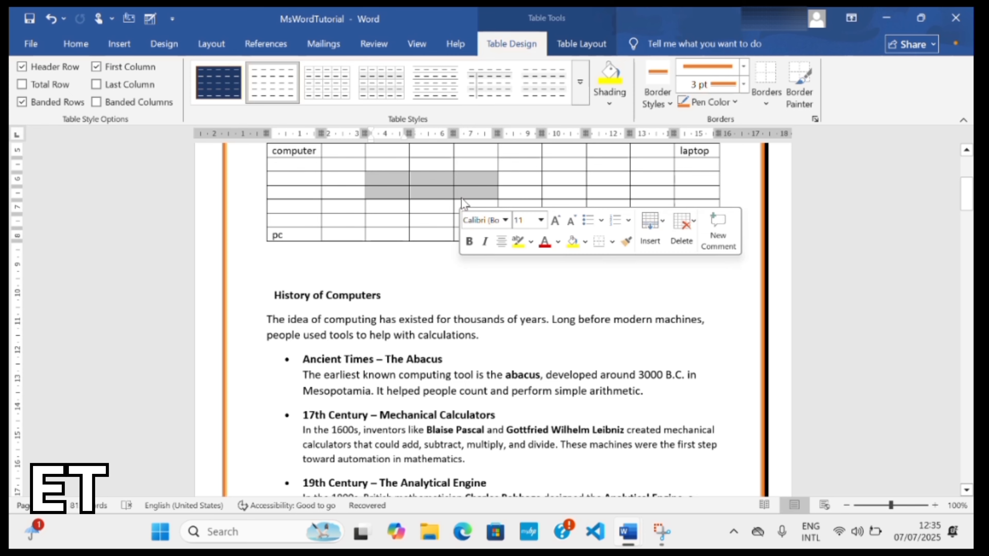
left_click_drag(969, 203, 967, 191)
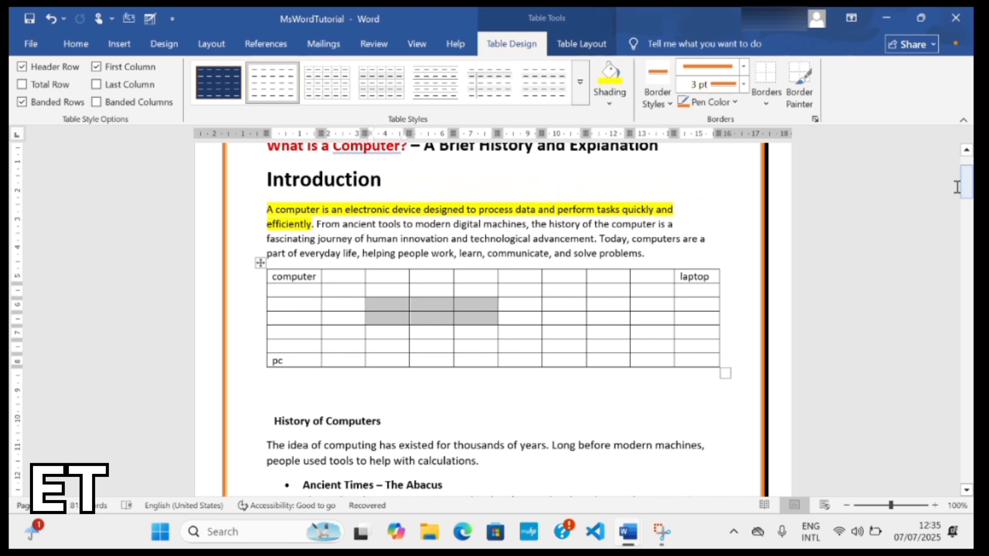
left_click(766, 103)
left_click(818, 399)
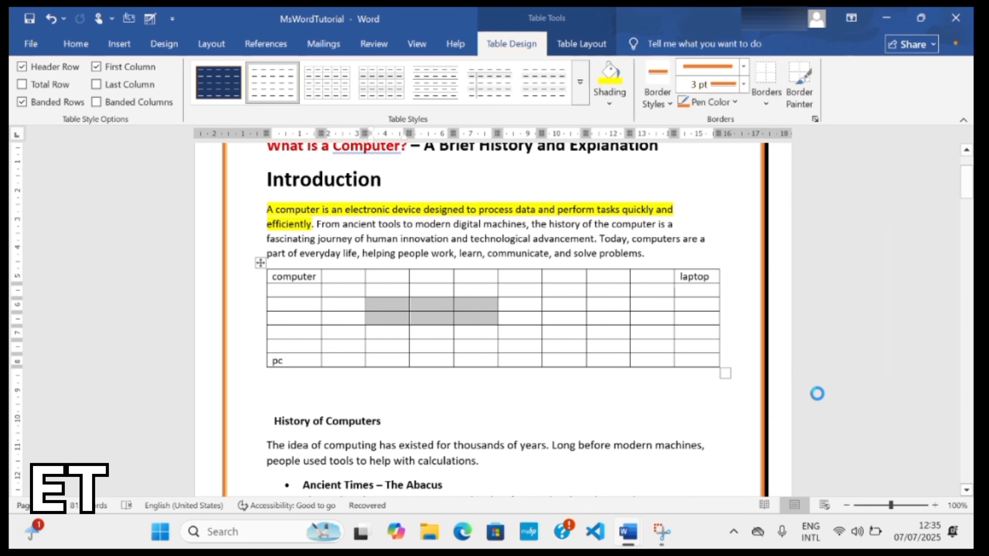
left_click(667, 117)
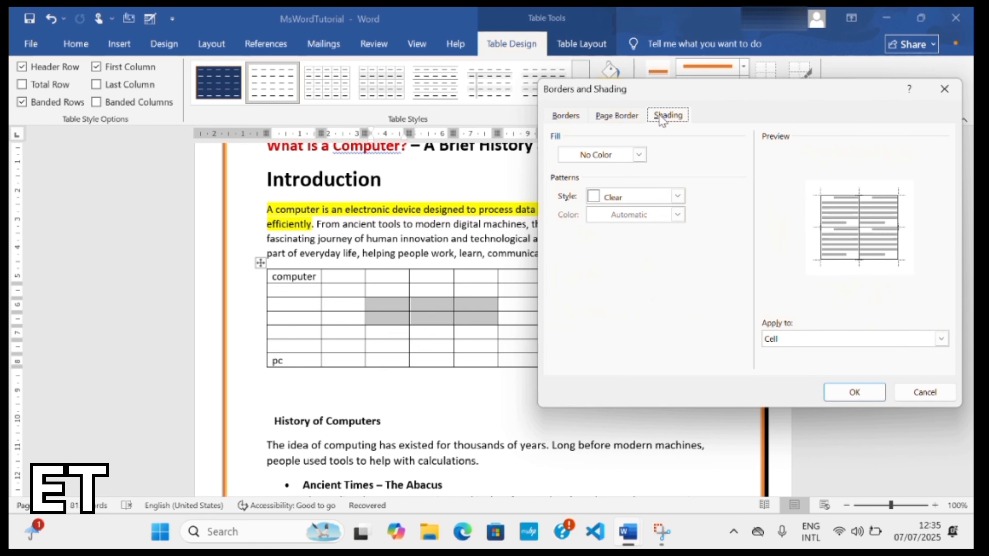
left_click(609, 158)
left_click(609, 158)
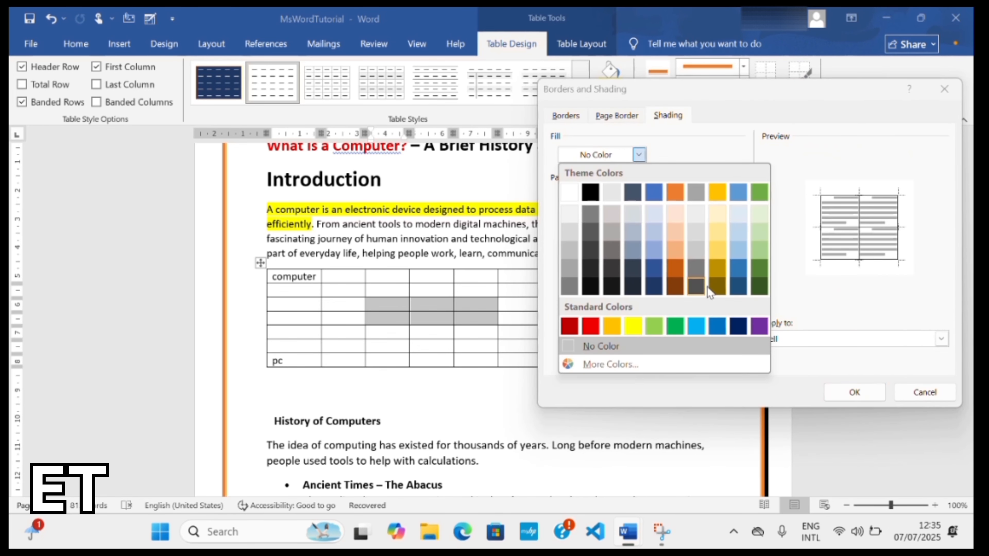
left_click(674, 195)
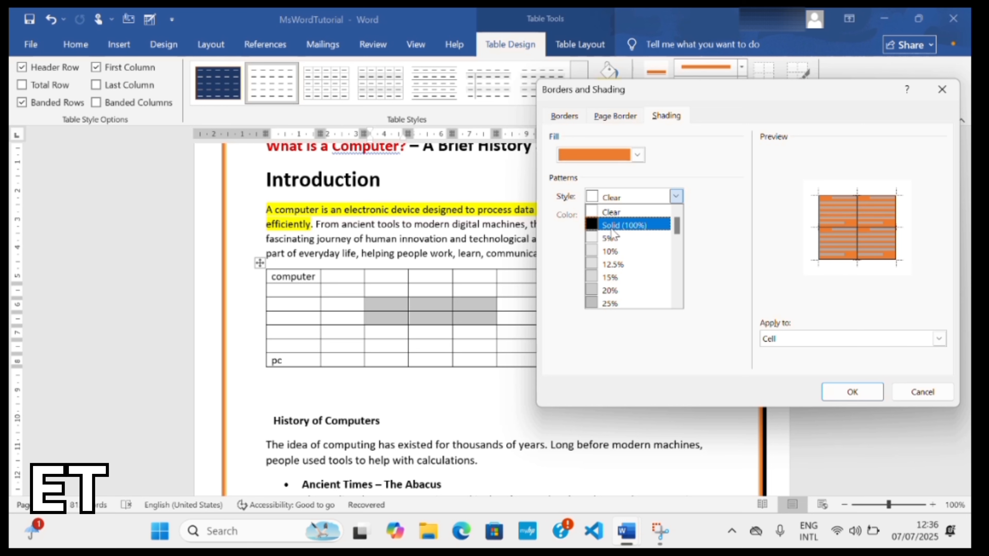
left_click(859, 391)
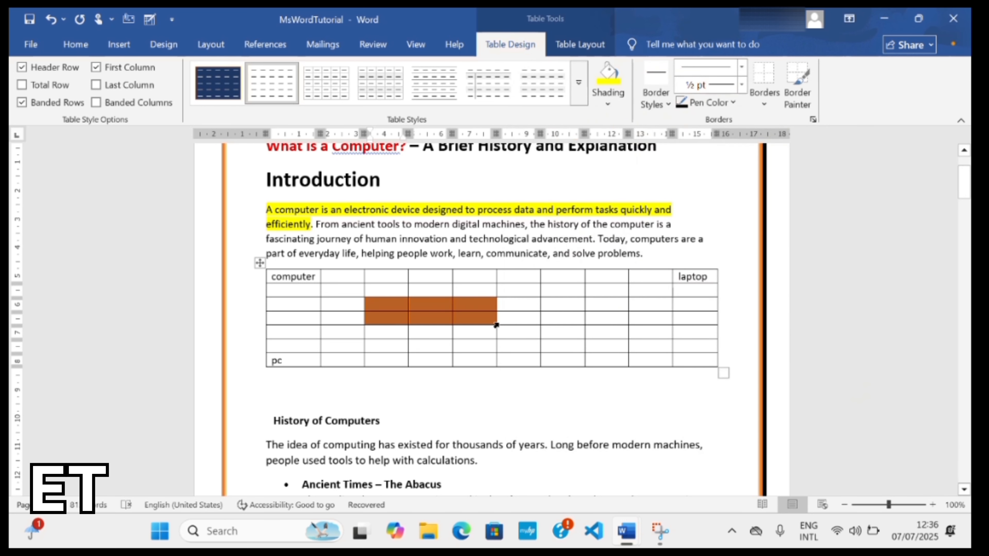
Deselect the orange cells and apply a blue shading fill to the whole table through Borders and Shading.
left_click(524, 314)
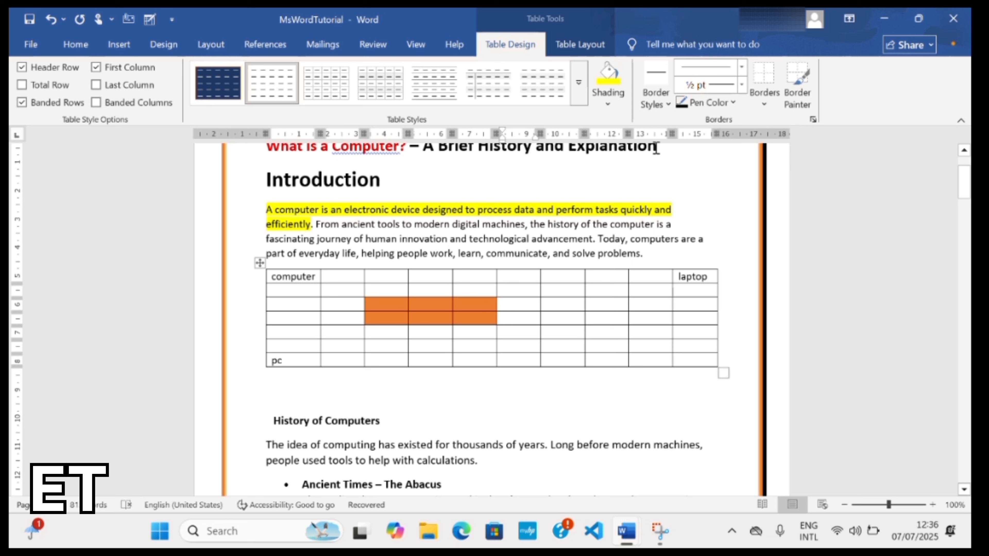
left_click(758, 101)
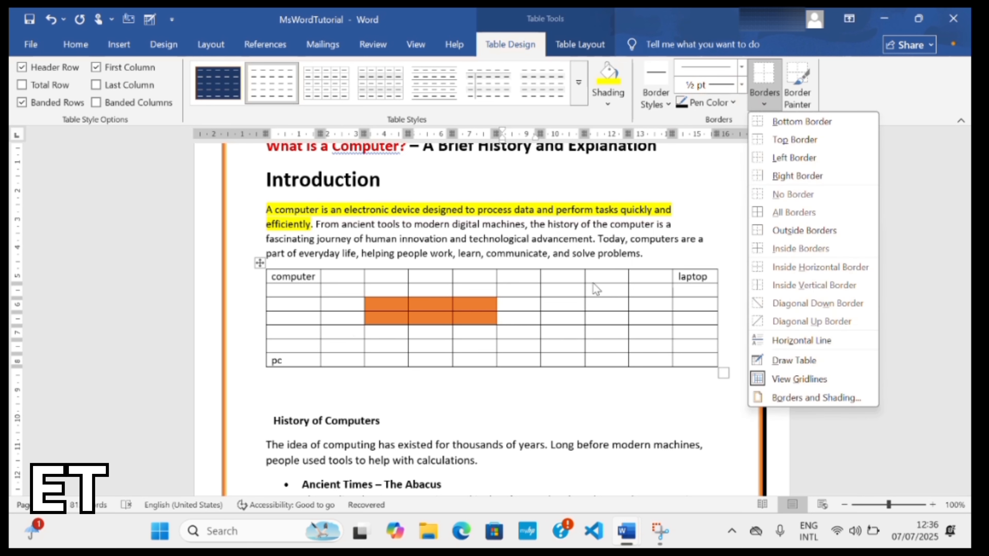
left_click(787, 399)
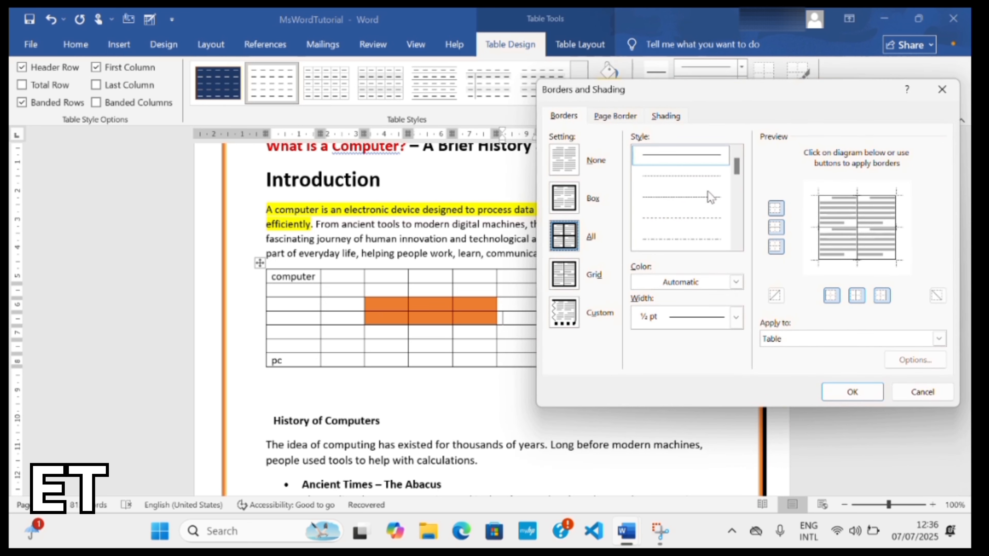
left_click(665, 116)
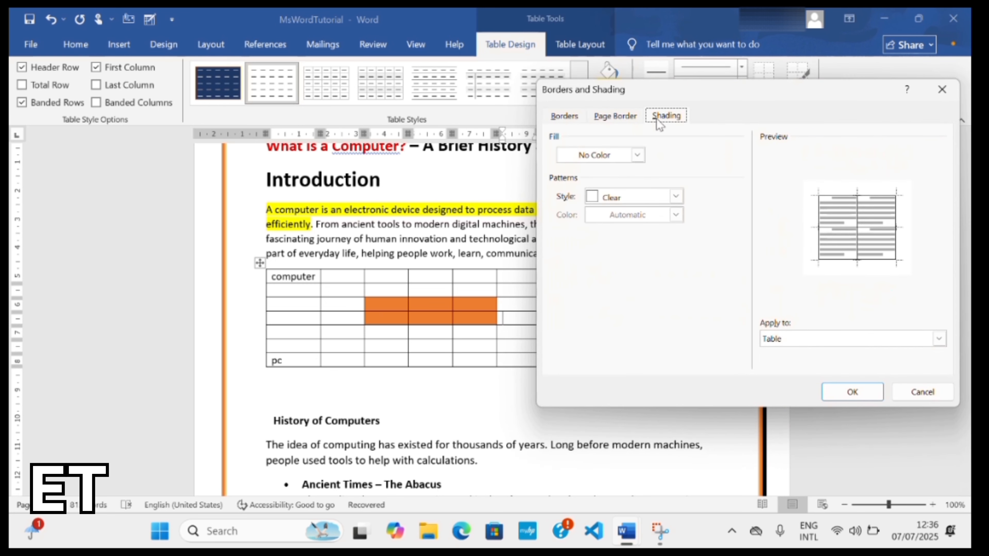
left_click(613, 155)
left_click(654, 194)
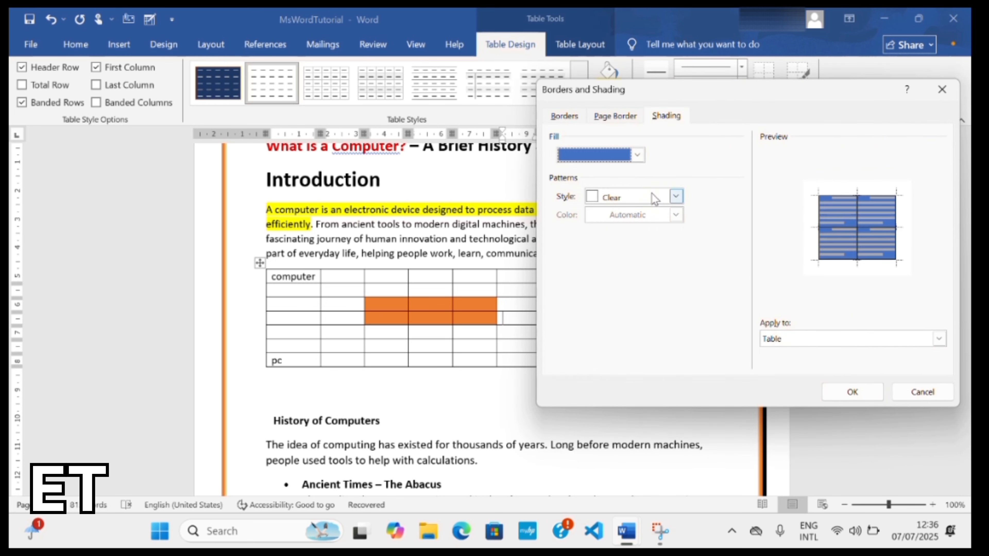
left_click(812, 341)
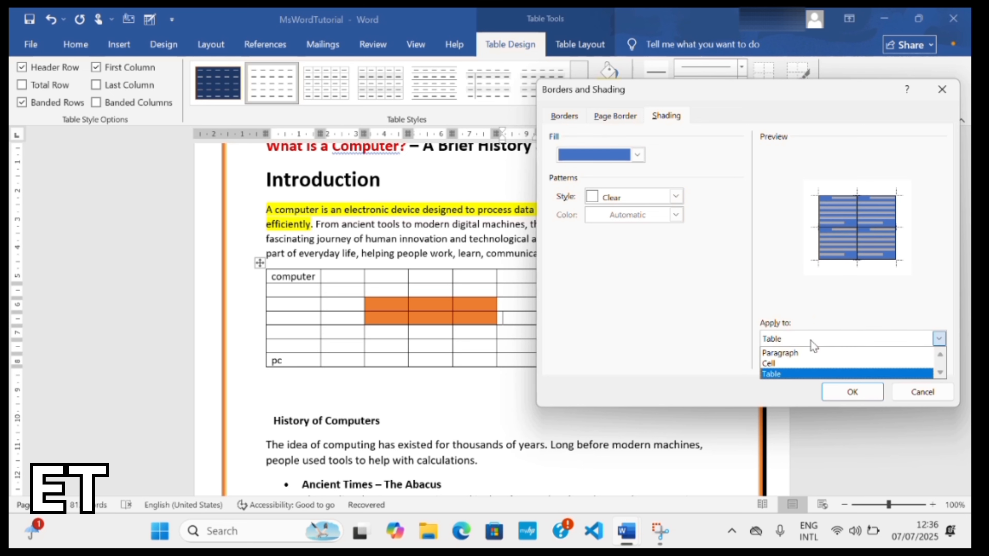
left_click(822, 373)
left_click(851, 393)
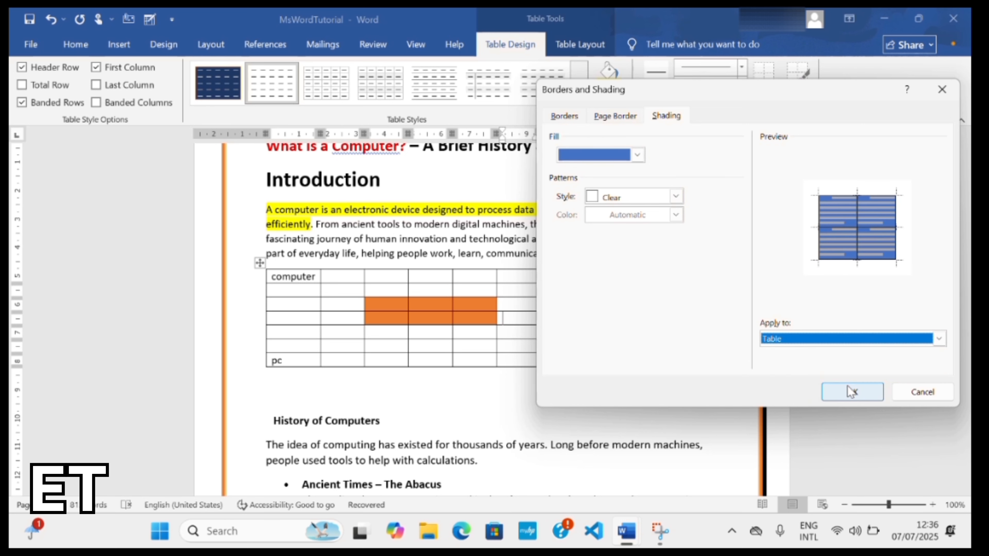